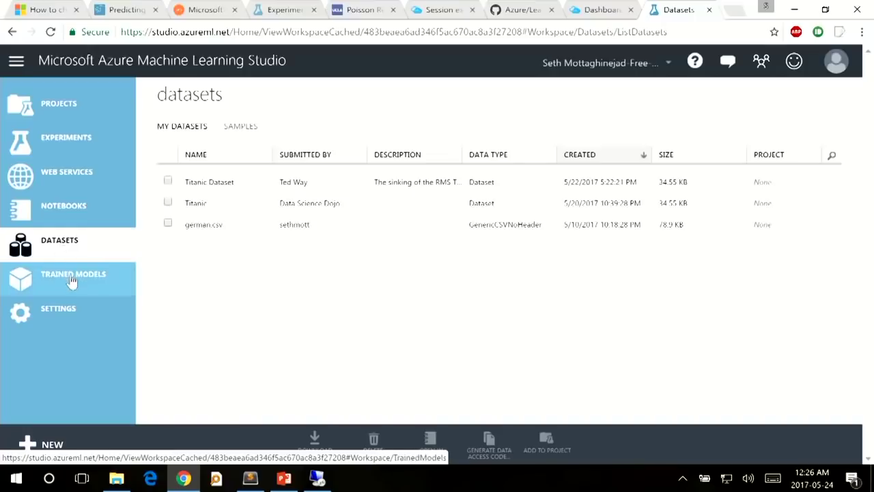
Look over the notebooks list and create a new blank experiment from the experiments area.
{"action": "left_click", "coordinate": [72, 206]}
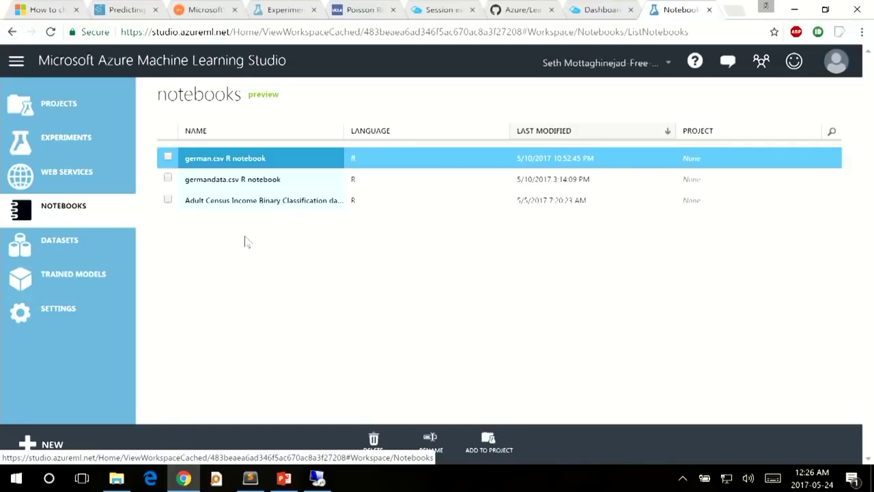
{"action": "left_click", "coordinate": [81, 151]}
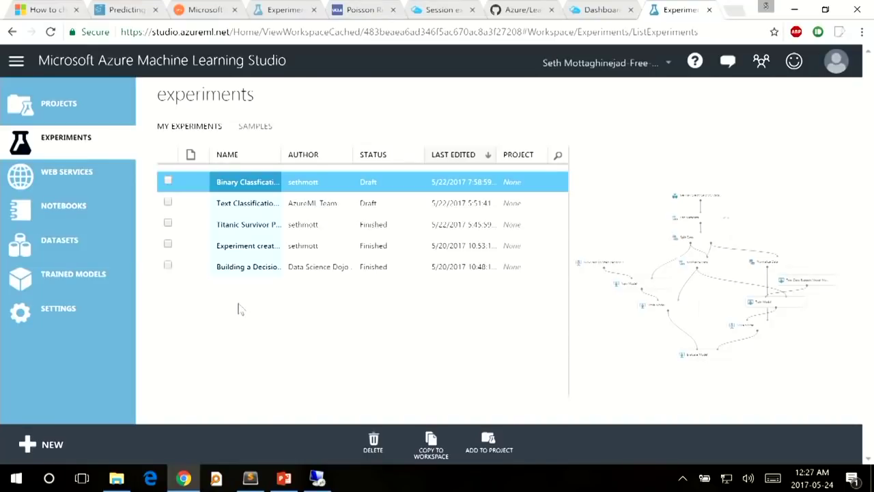
{"action": "left_click", "coordinate": [38, 450]}
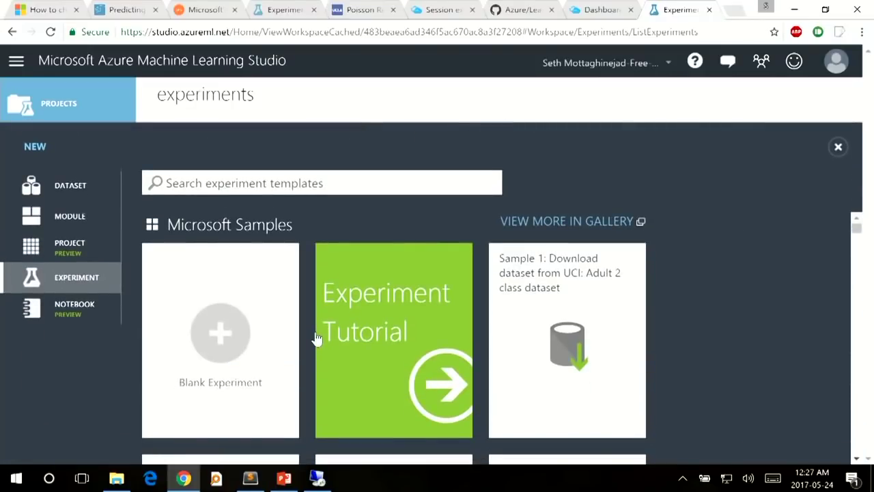
{"action": "left_click", "coordinate": [218, 336]}
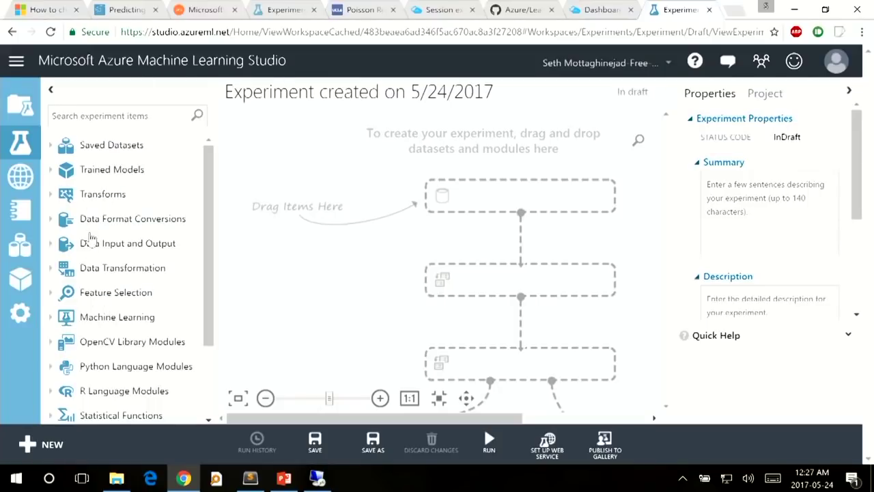
Add an Import Data module from Data Input and Output to the experiment canvas and place it near the upper edge.
{"action": "left_click", "coordinate": [85, 248]}
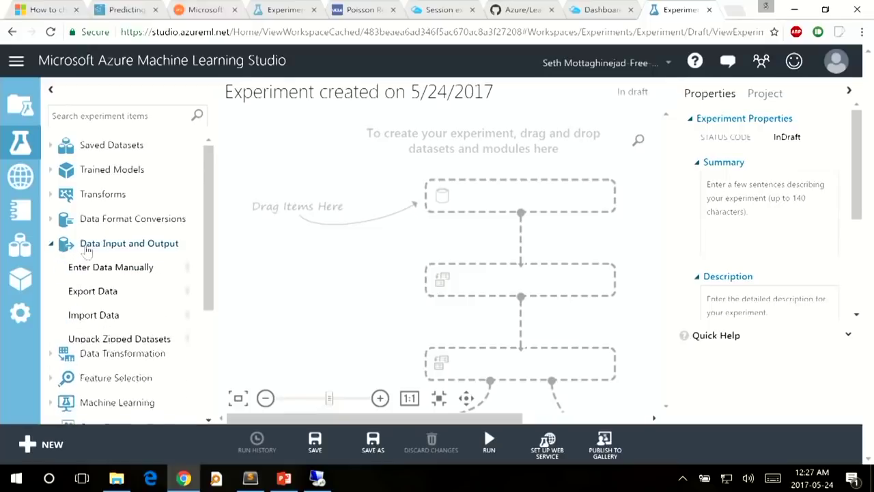
{"action": "left_click_drag", "start_coordinate": [122, 316], "coordinate": [442, 232]}
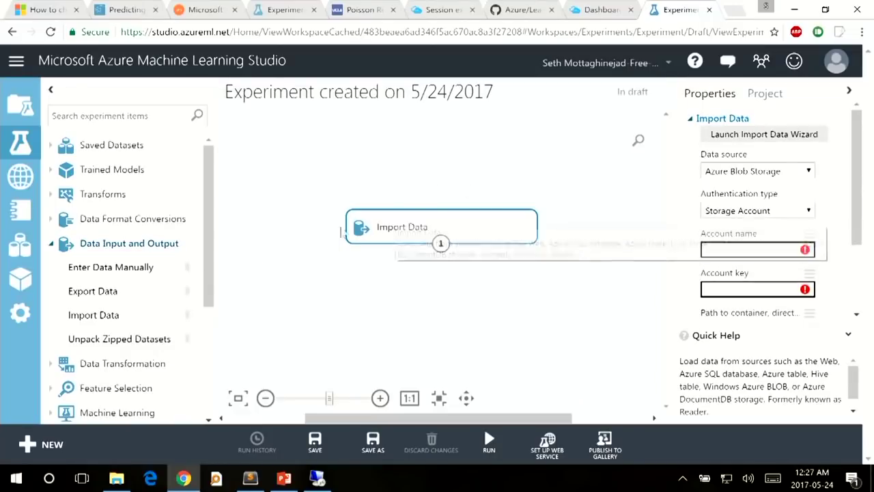
{"action": "left_click_drag", "start_coordinate": [455, 226], "coordinate": [445, 175]}
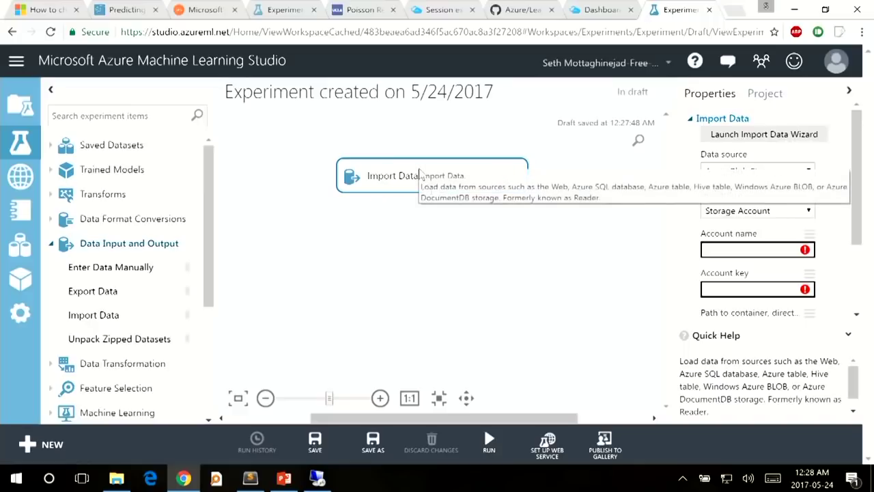
Review the Import Data module's properties and its available data source options without changing the selection.
{"action": "left_click", "coordinate": [513, 239]}
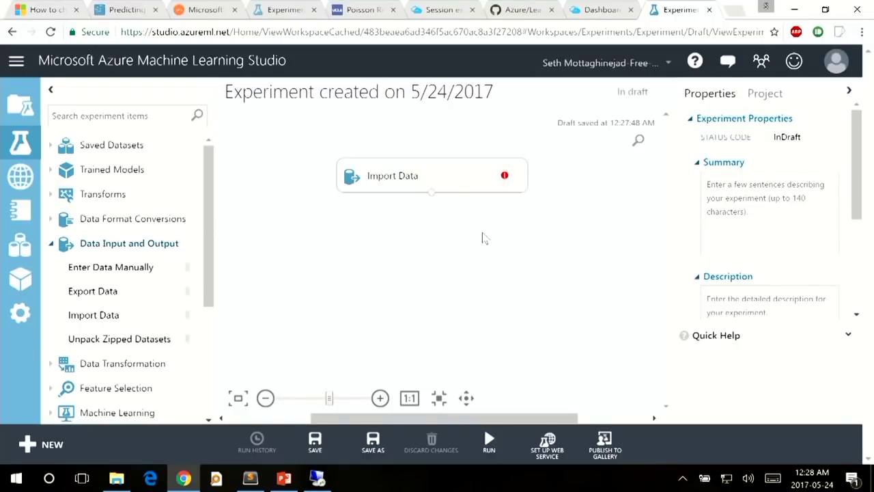
{"action": "left_click", "coordinate": [451, 185]}
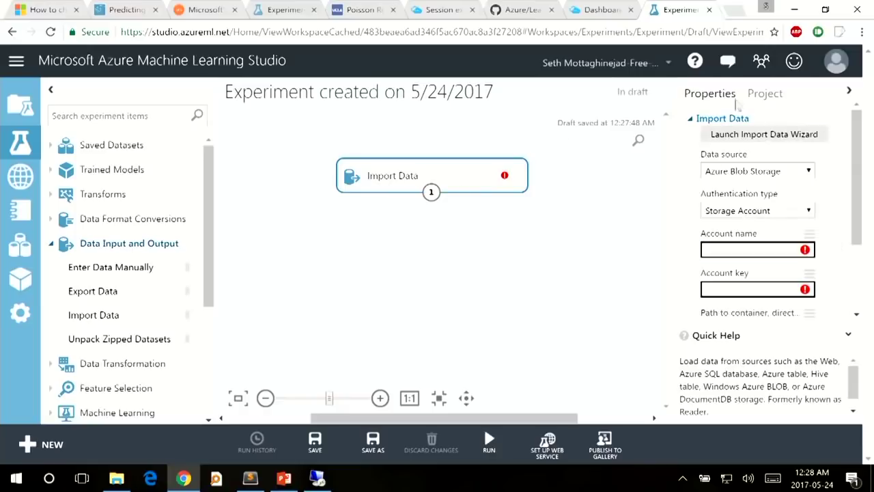
{"action": "left_click", "coordinate": [811, 251]}
{"action": "left_click", "coordinate": [775, 179]}
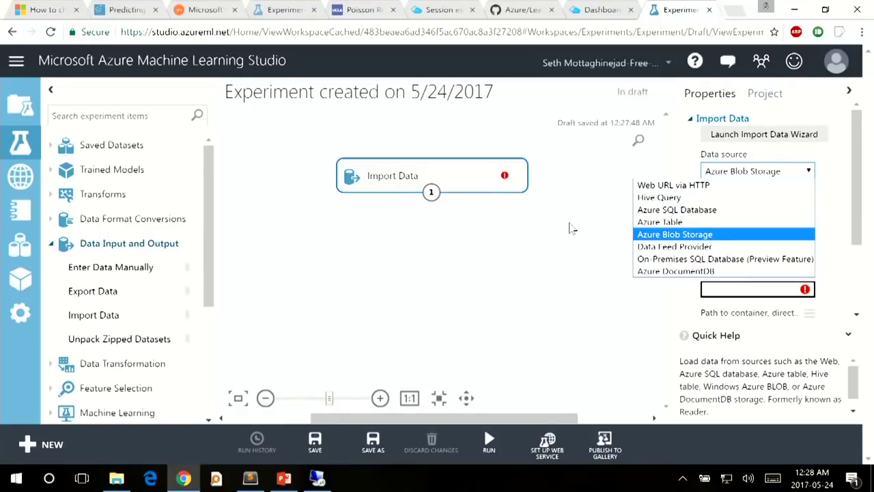
{"action": "left_click", "coordinate": [571, 229]}
{"action": "left_click", "coordinate": [570, 228]}
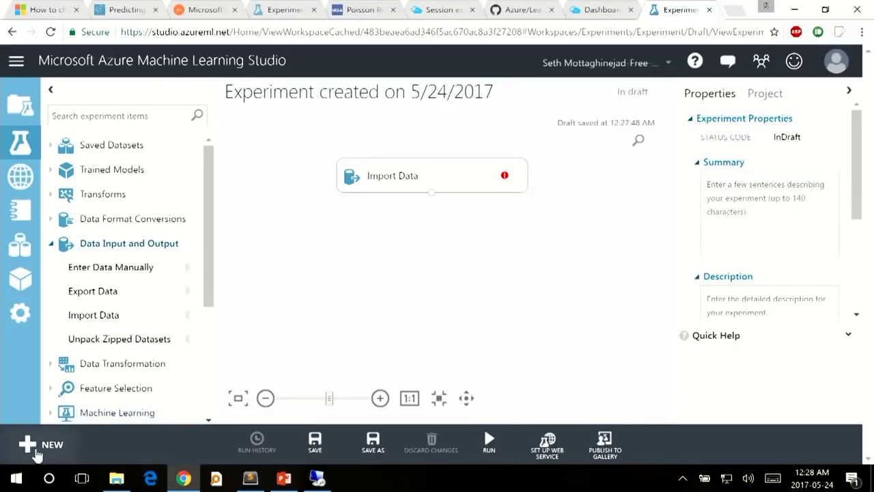
Search the experiment templates for "credit" and open the sample "Binary Classfication: Credit risk prediction" in Studio.
{"action": "left_click", "coordinate": [35, 452]}
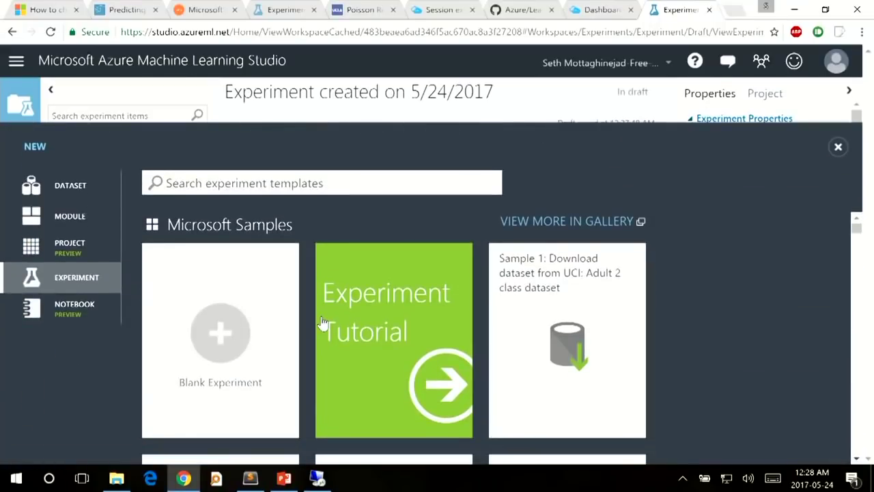
{"action": "scroll", "coordinate": [242, 338], "scroll_direction": "down", "scroll_amount": 3}
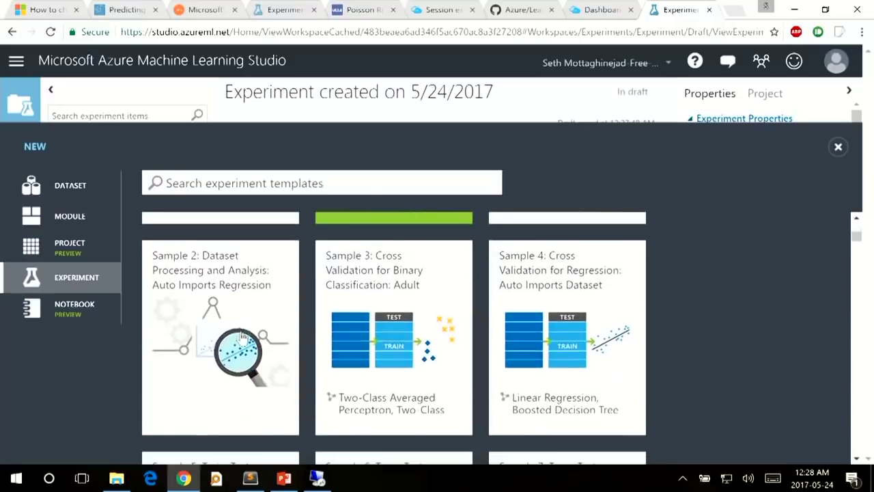
{"action": "scroll", "coordinate": [242, 337], "scroll_direction": "down", "scroll_amount": 3}
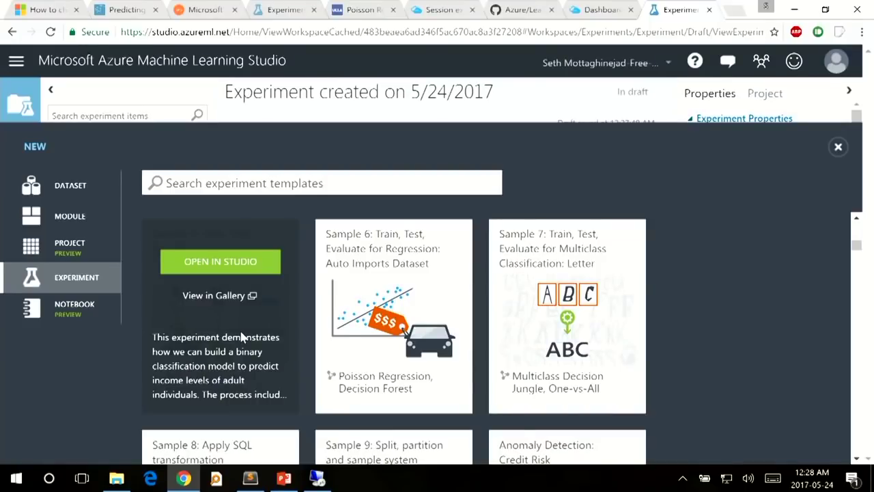
{"action": "scroll", "coordinate": [302, 324], "scroll_direction": "down", "scroll_amount": 3}
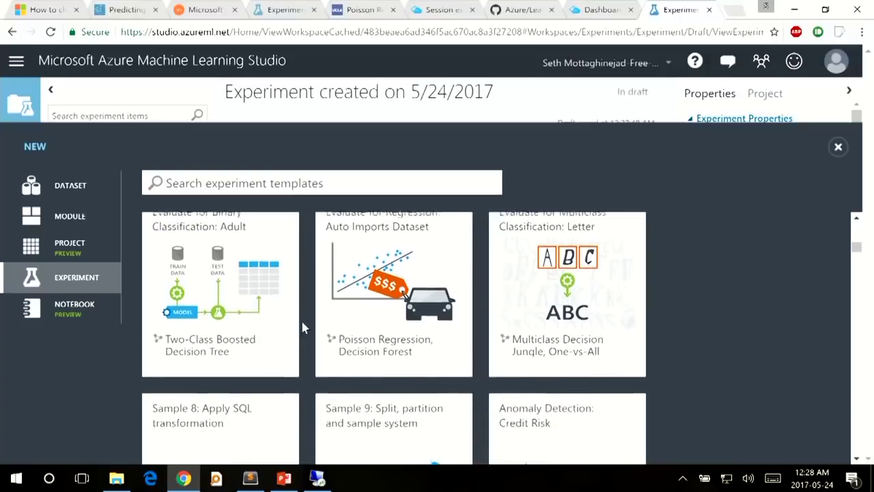
{"action": "left_click", "coordinate": [279, 185]}
{"action": "type", "text": "credit"}
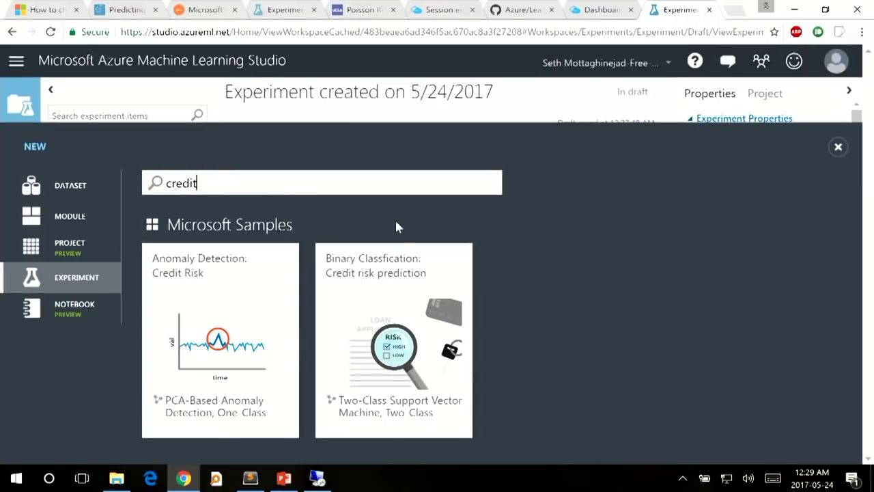
{"action": "mouse_move", "coordinate": [401, 278]}
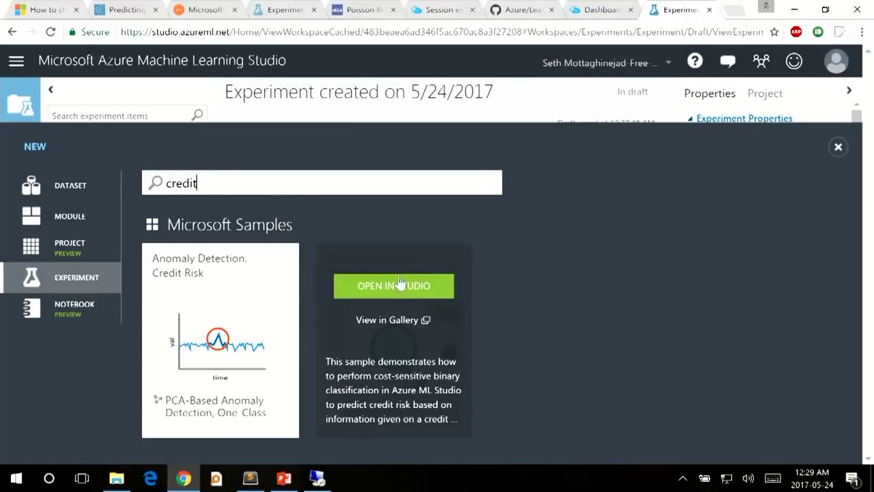
{"action": "left_click", "coordinate": [399, 291]}
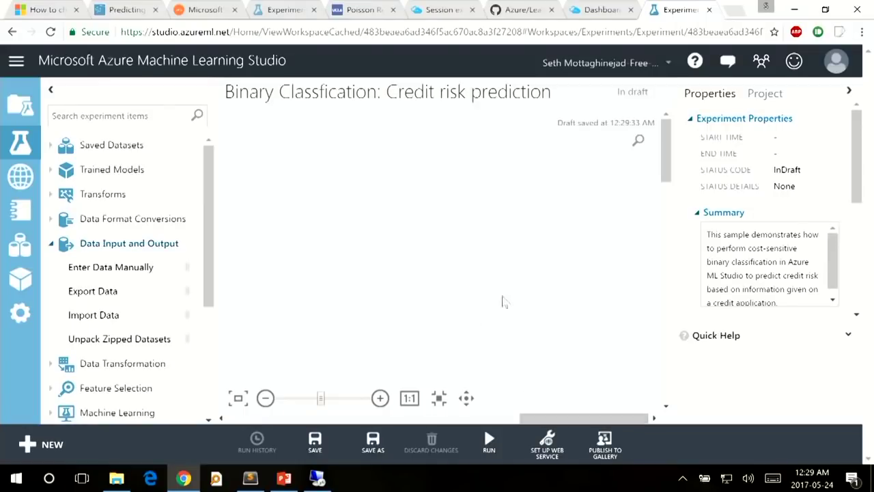
Examine the overall layout of the credit risk prediction workflow, from the source dataset to the model evaluation modules.
{"action": "left_click", "coordinate": [266, 399]}
{"action": "left_click", "coordinate": [266, 398]}
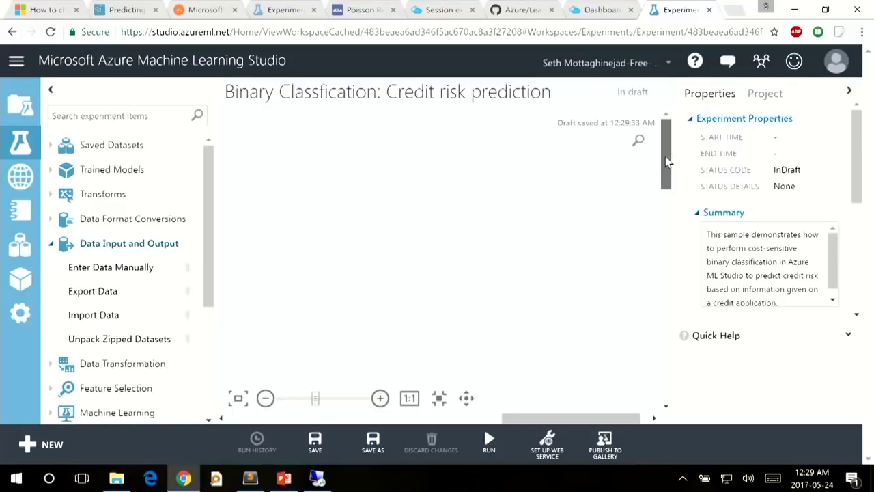
{"action": "left_click_drag", "start_coordinate": [666, 167], "coordinate": [662, 274]}
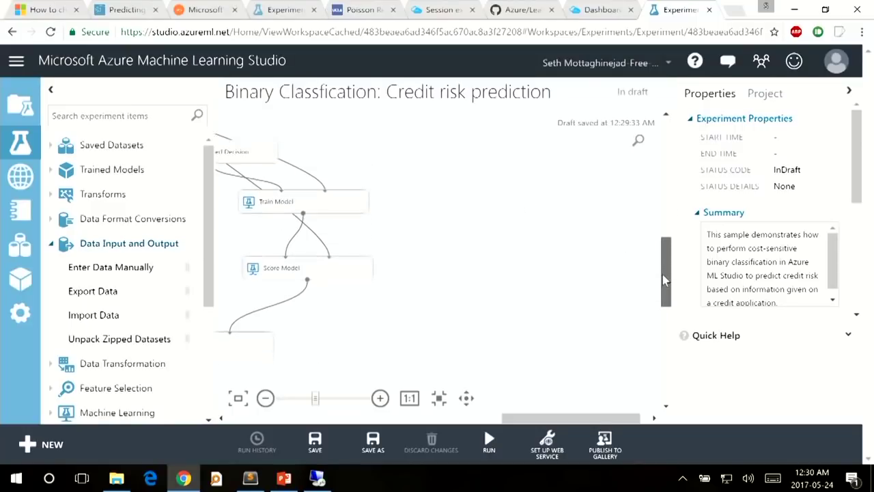
{"action": "left_click_drag", "start_coordinate": [554, 418], "coordinate": [423, 428]}
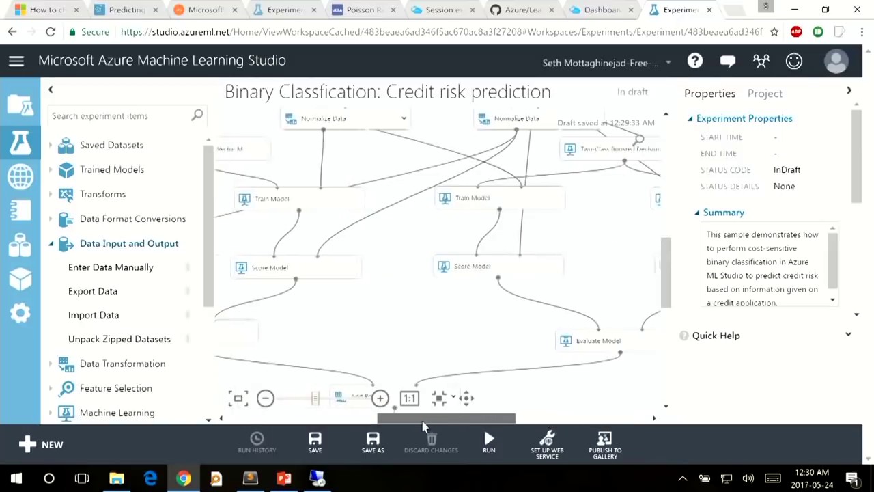
{"action": "left_click", "coordinate": [265, 398]}
{"action": "left_click", "coordinate": [266, 398]}
{"action": "left_click", "coordinate": [266, 399]}
{"action": "left_click", "coordinate": [266, 398]}
{"action": "left_click", "coordinate": [265, 398]}
{"action": "left_click", "coordinate": [266, 398]}
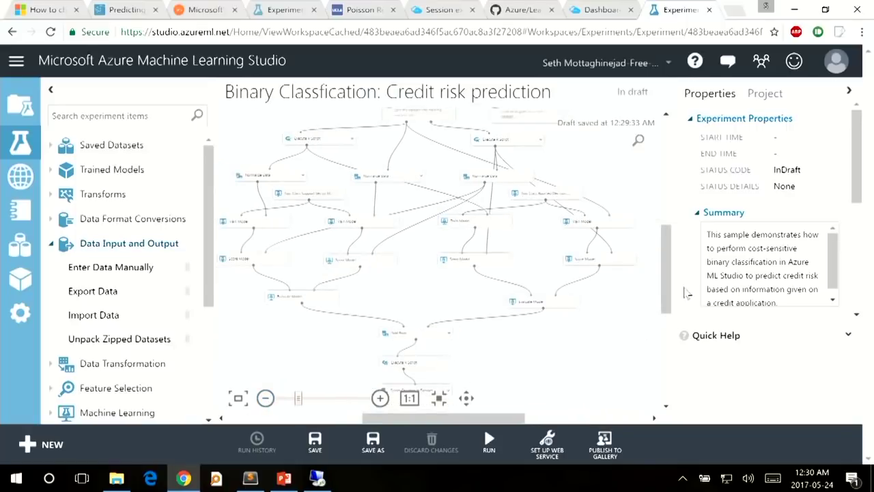
{"action": "left_click_drag", "start_coordinate": [668, 287], "coordinate": [668, 253]}
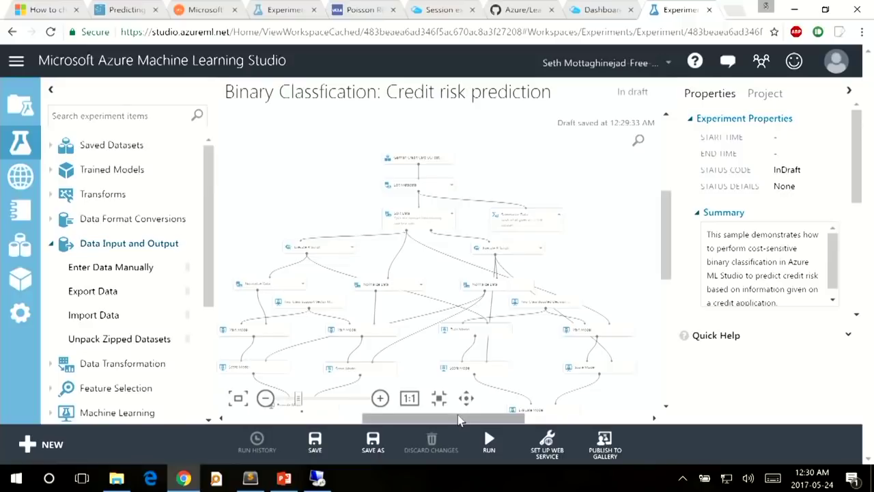
{"action": "left_click", "coordinate": [381, 399]}
{"action": "left_click", "coordinate": [381, 399]}
{"action": "left_click", "coordinate": [380, 399]}
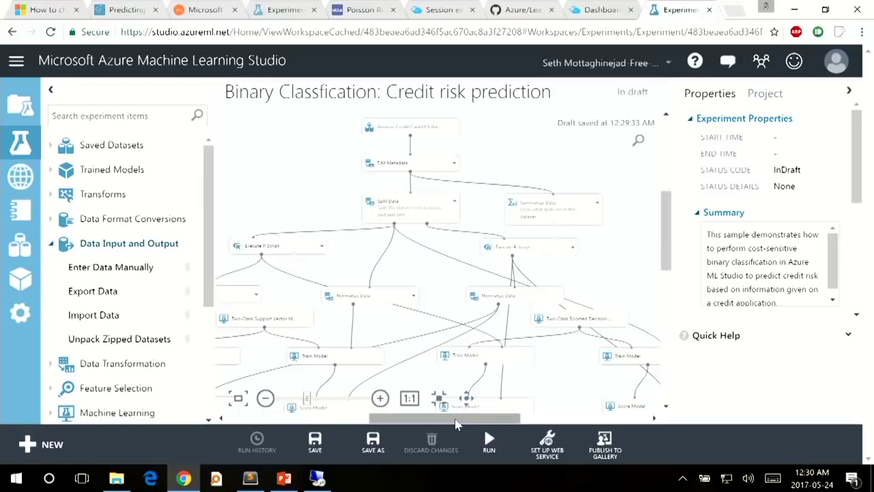
{"action": "left_click_drag", "start_coordinate": [455, 423], "coordinate": [440, 422]}
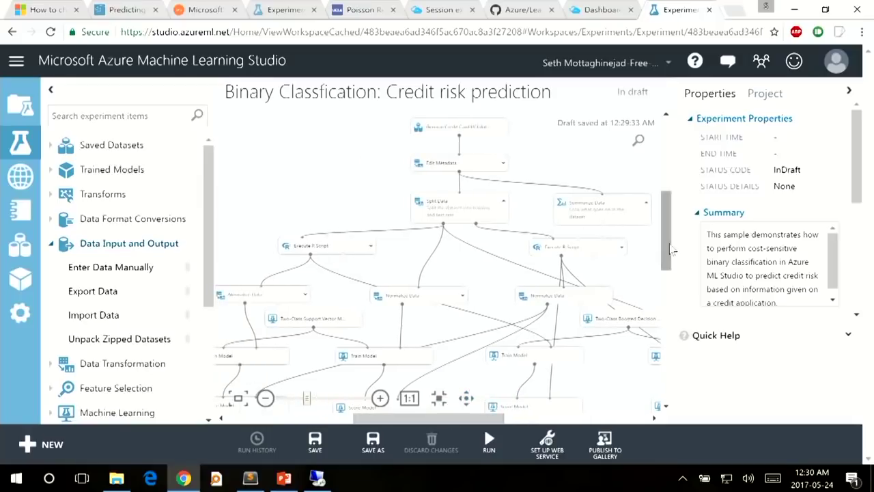
Inspect the data preparation modules' properties: the credit card dataset, Edit Metadata, Split Data, Execute R Script and Normalize Data.
{"action": "left_click", "coordinate": [460, 133]}
{"action": "left_click", "coordinate": [461, 164]}
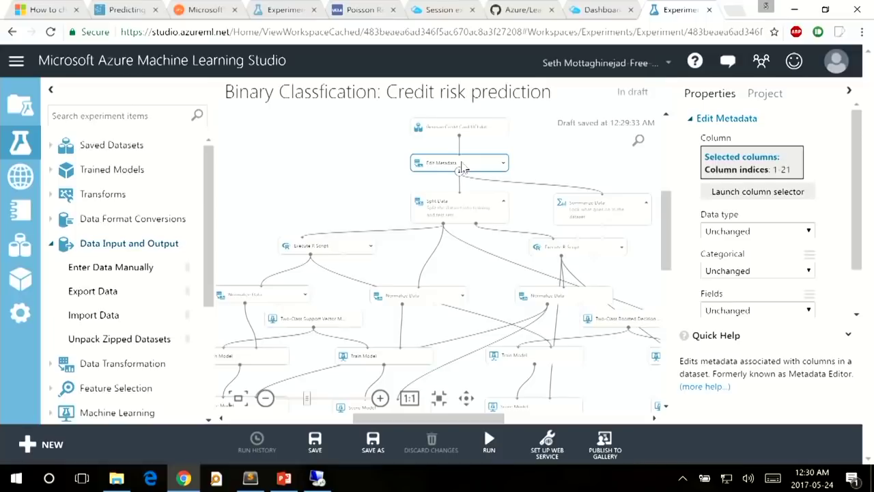
{"action": "left_click", "coordinate": [475, 205]}
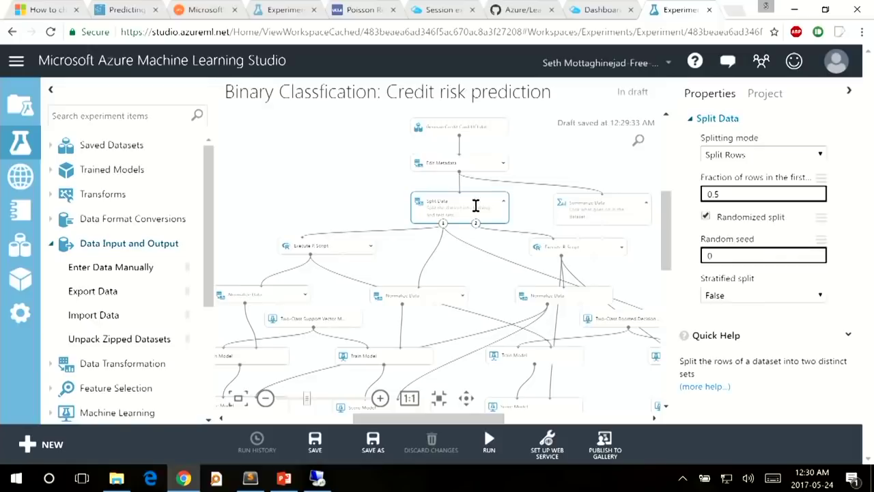
{"action": "left_click", "coordinate": [317, 248]}
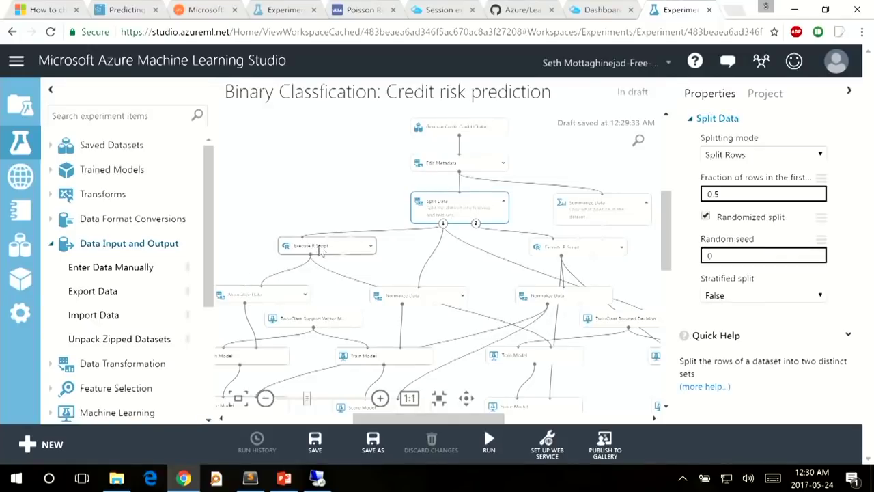
{"action": "left_click", "coordinate": [562, 254]}
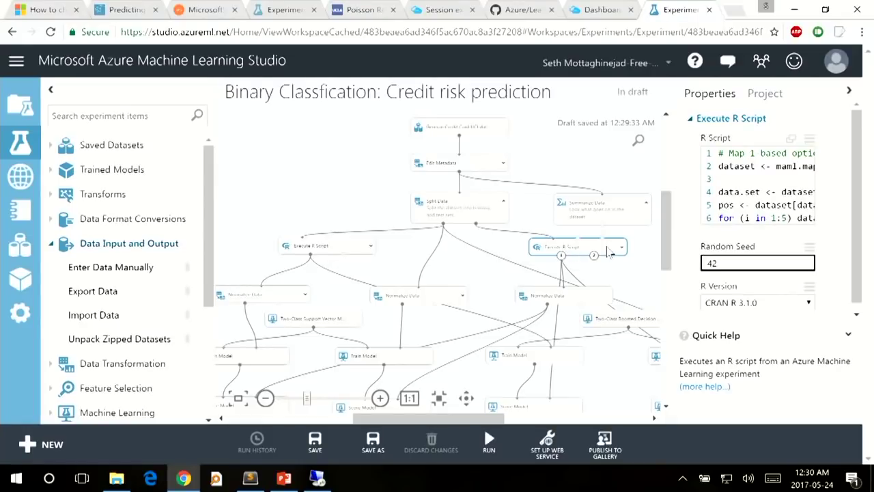
{"action": "left_click", "coordinate": [277, 302]}
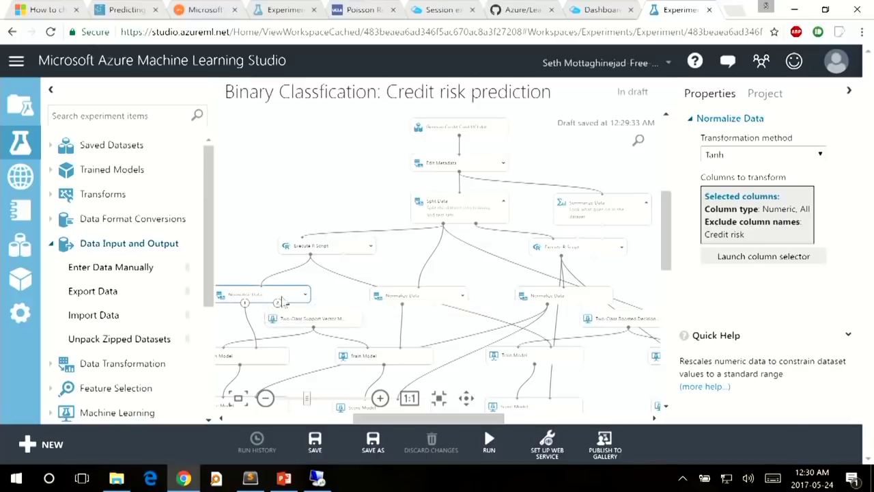
{"action": "left_click", "coordinate": [429, 299]}
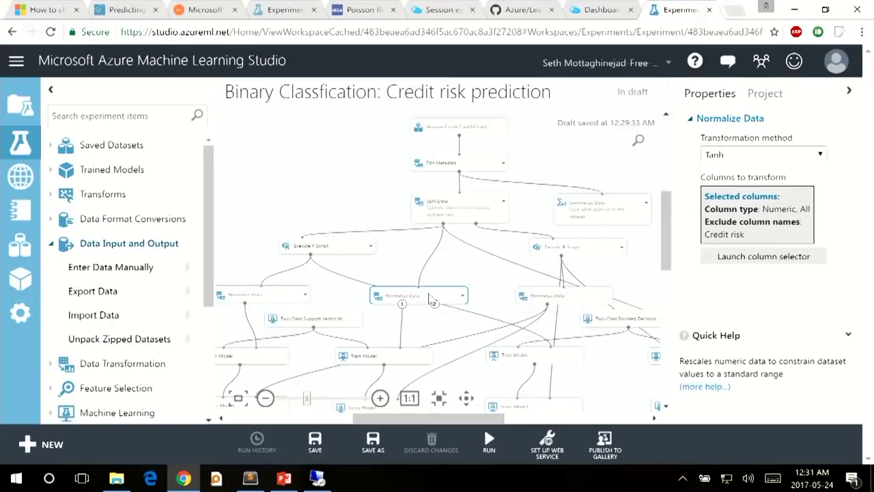
Inspect the properties of the Two-Class Support Vector Machine module and its connected Train Model, Score Model and Evaluate Model modules.
{"action": "left_click_drag", "start_coordinate": [669, 251], "coordinate": [670, 272]}
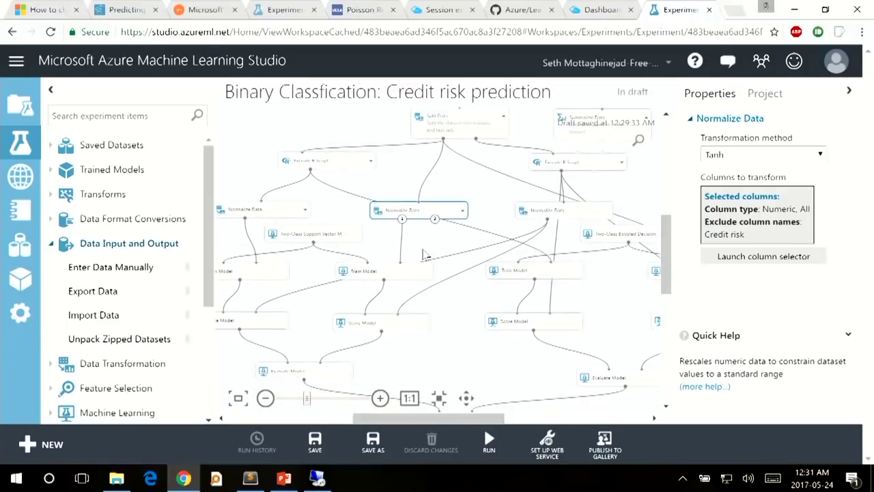
{"action": "left_click", "coordinate": [311, 235]}
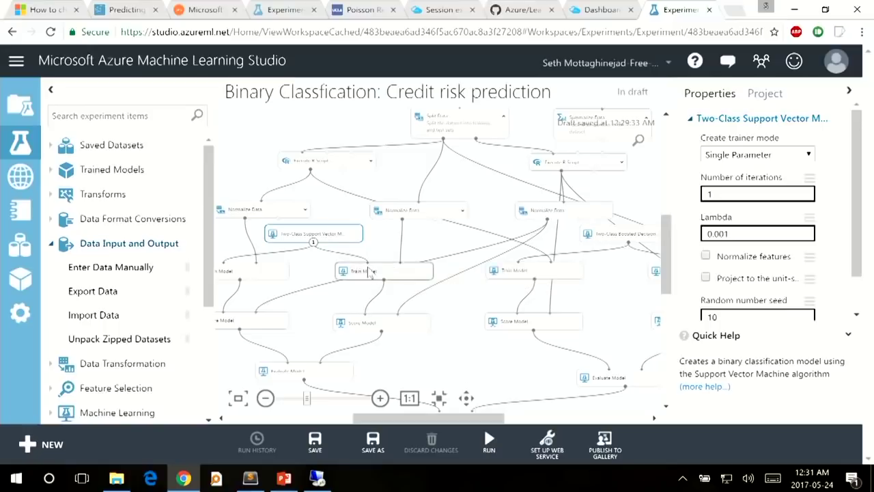
{"action": "left_click", "coordinate": [371, 271]}
{"action": "left_click", "coordinate": [360, 324]}
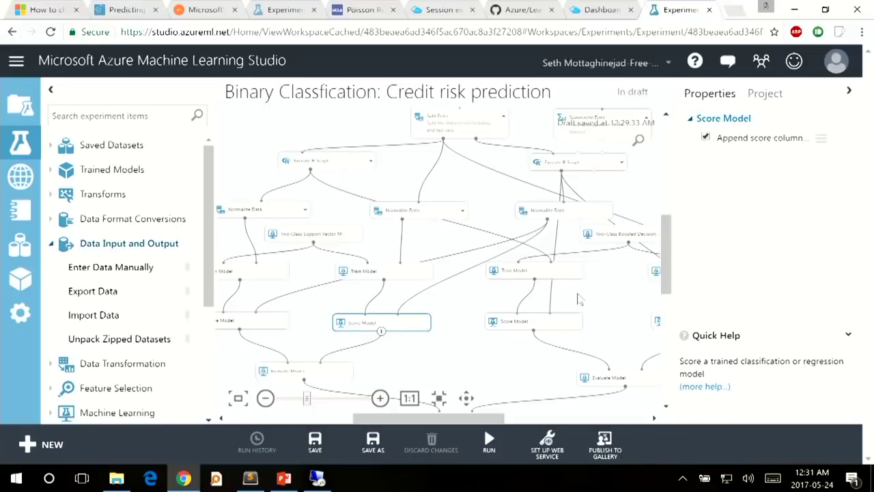
{"action": "left_click", "coordinate": [304, 372]}
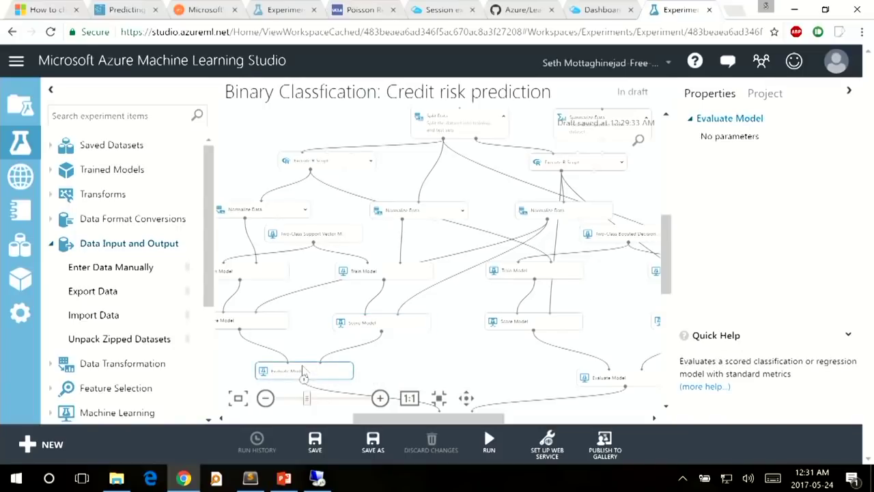
Delete every module below Edit Metadata, leaving only the German Credit Card UCI dataset connected to Edit Metadata.
{"action": "mouse_move", "coordinate": [412, 421]}
{"action": "left_mouse_down"}
{"action": "mouse_move", "coordinate": [404, 423]}
{"action": "mouse_move", "coordinate": [411, 424]}
{"action": "left_mouse_up"}
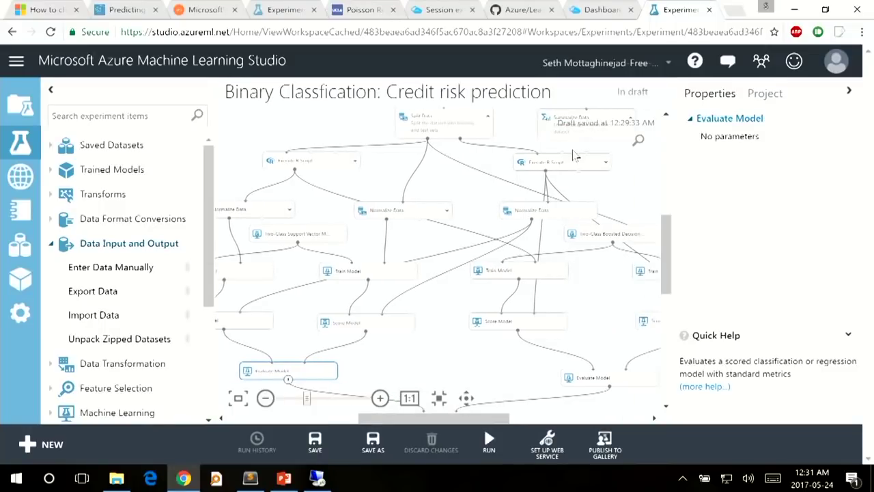
{"action": "left_click", "coordinate": [266, 400]}
{"action": "left_click", "coordinate": [266, 399]}
{"action": "left_click", "coordinate": [266, 400]}
{"action": "left_click", "coordinate": [266, 400]}
{"action": "left_click", "coordinate": [266, 400]}
{"action": "left_click", "coordinate": [265, 400]}
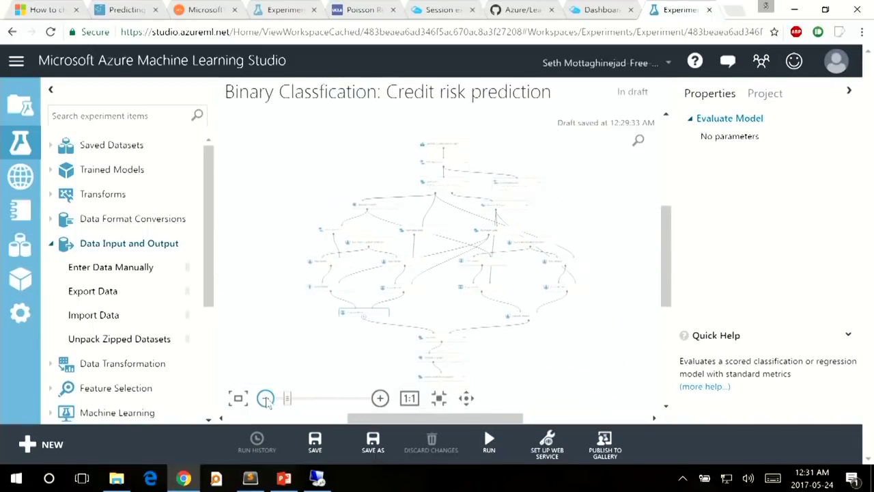
{"action": "left_click", "coordinate": [448, 146]}
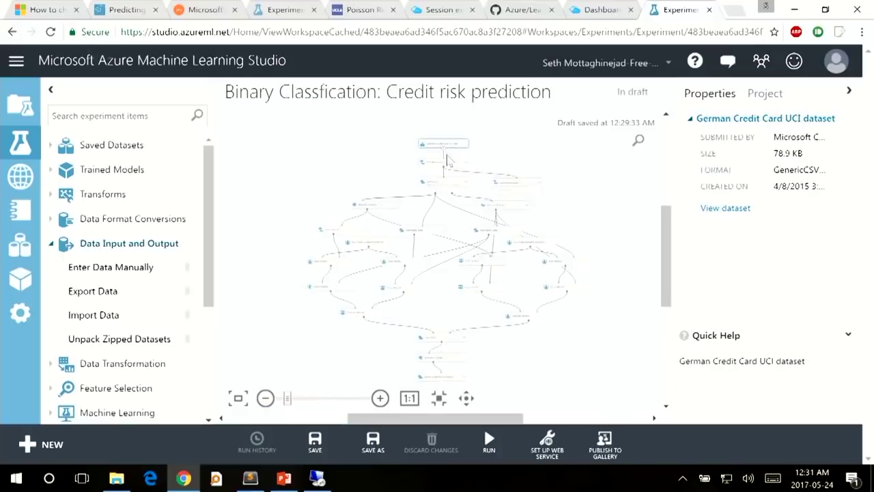
{"action": "left_click", "coordinate": [445, 163]}
{"action": "left_click_drag", "start_coordinate": [593, 173], "coordinate": [297, 396]}
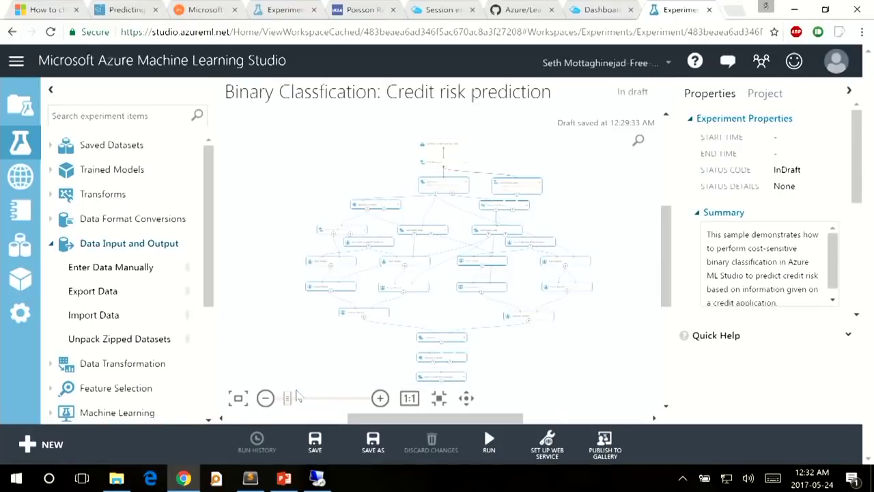
{"action": "key", "text": "Delete"}
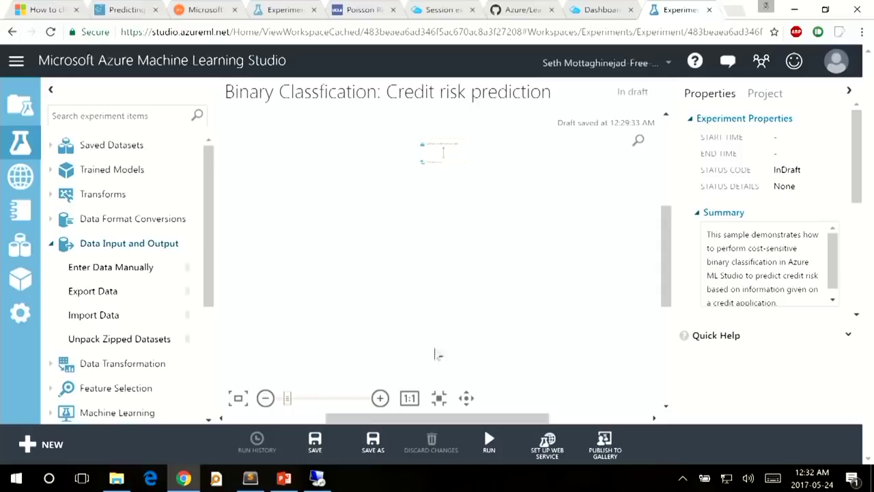
{"action": "left_click", "coordinate": [411, 400]}
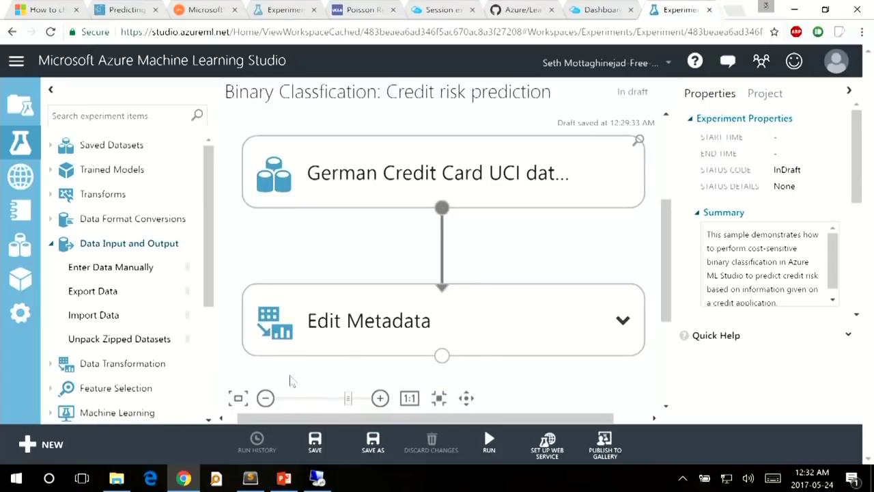
{"action": "left_click", "coordinate": [266, 399]}
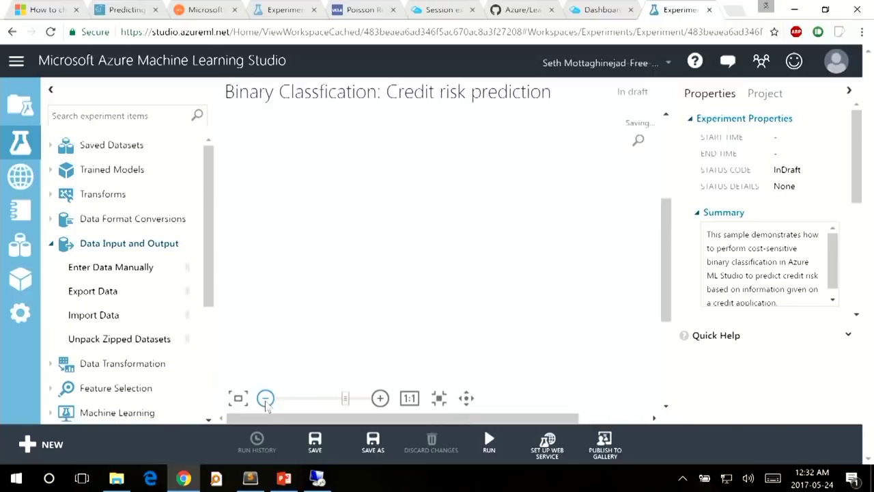
{"action": "left_click", "coordinate": [266, 401]}
{"action": "left_click", "coordinate": [266, 401]}
{"action": "left_click", "coordinate": [265, 401]}
{"action": "left_click", "coordinate": [266, 401]}
{"action": "left_click", "coordinate": [266, 401]}
{"action": "left_click", "coordinate": [265, 401]}
{"action": "mouse_move", "coordinate": [772, 426]}
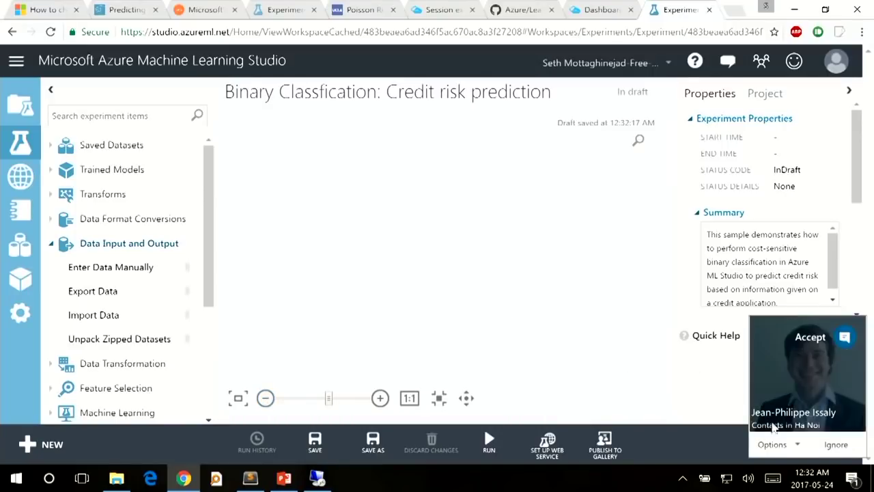
{"action": "left_click", "coordinate": [836, 444]}
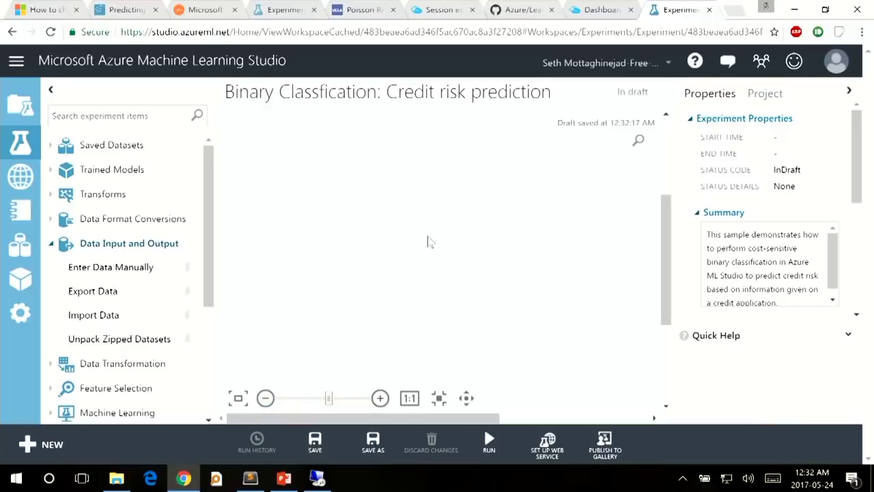
{"action": "left_click", "coordinate": [266, 400]}
{"action": "left_click", "coordinate": [266, 399]}
{"action": "left_click", "coordinate": [265, 403]}
{"action": "left_click", "coordinate": [265, 403]}
{"action": "left_click", "coordinate": [265, 403]}
{"action": "left_click", "coordinate": [266, 403]}
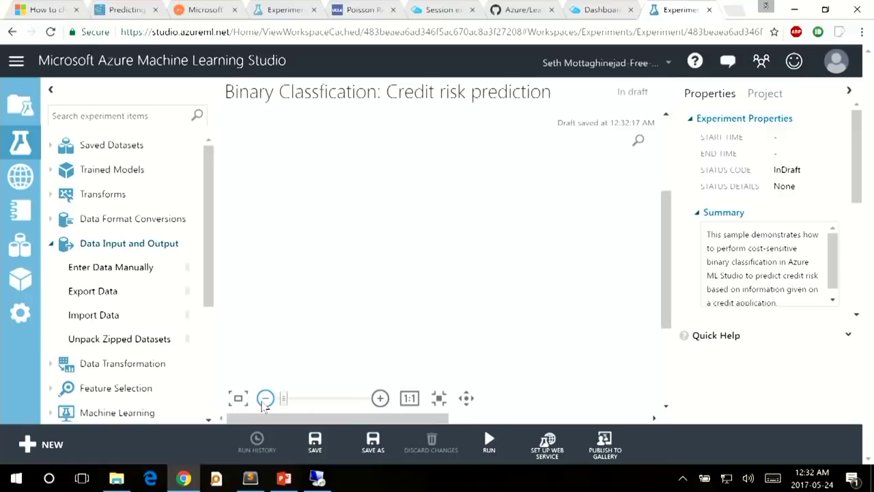
{"action": "left_click", "coordinate": [381, 398]}
{"action": "left_click", "coordinate": [442, 403]}
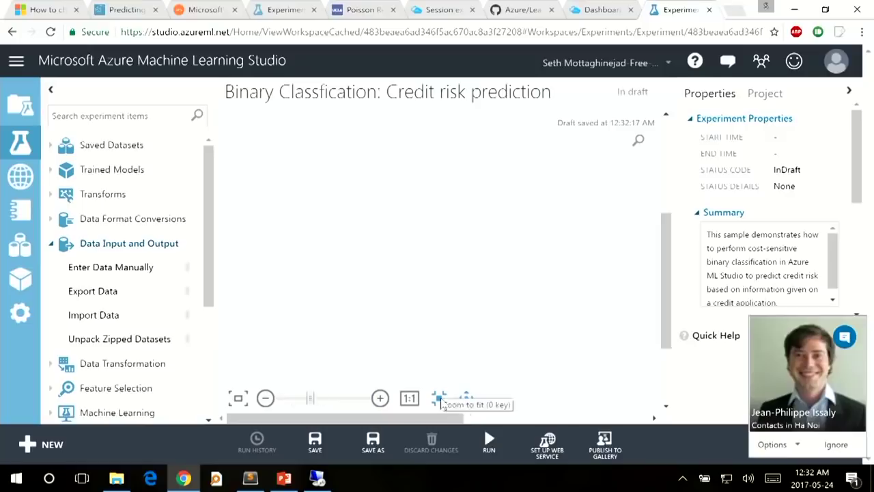
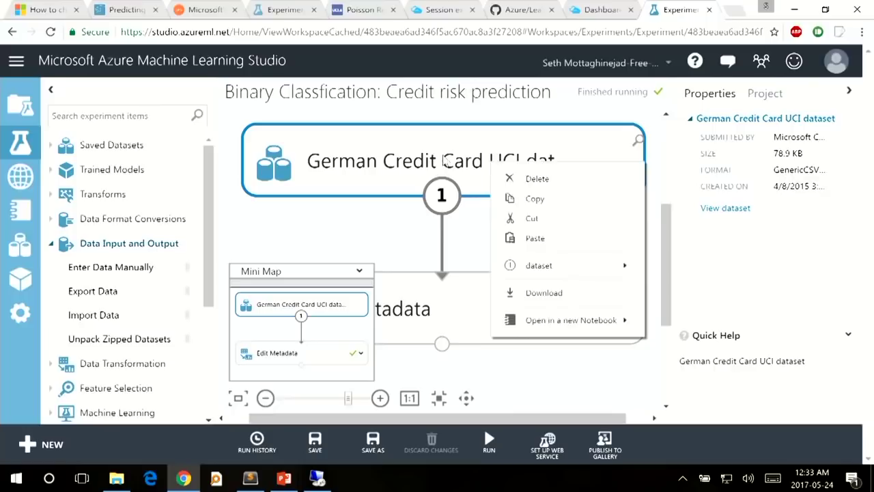
Visualize the German Credit Card UCI dataset and inspect its row and column counts and the statistics of Col1, Col2 and Col3.
{"action": "right_click", "coordinate": [552, 162]}
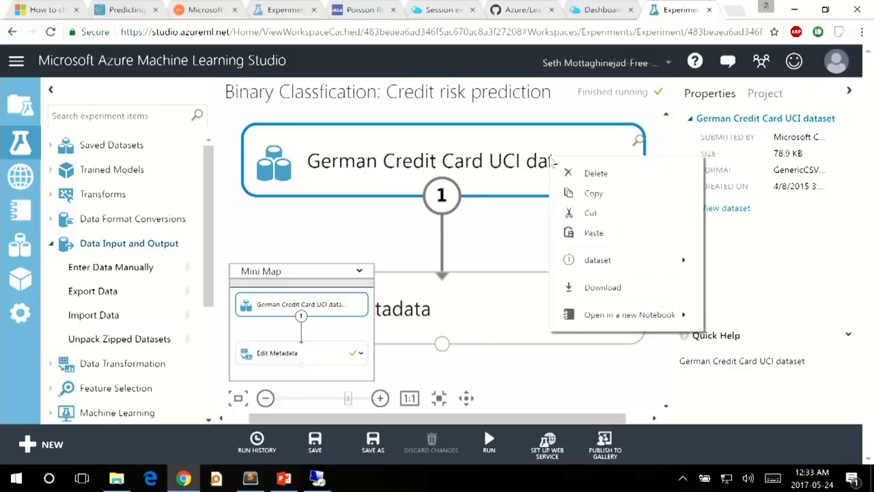
{"action": "mouse_move", "coordinate": [610, 261]}
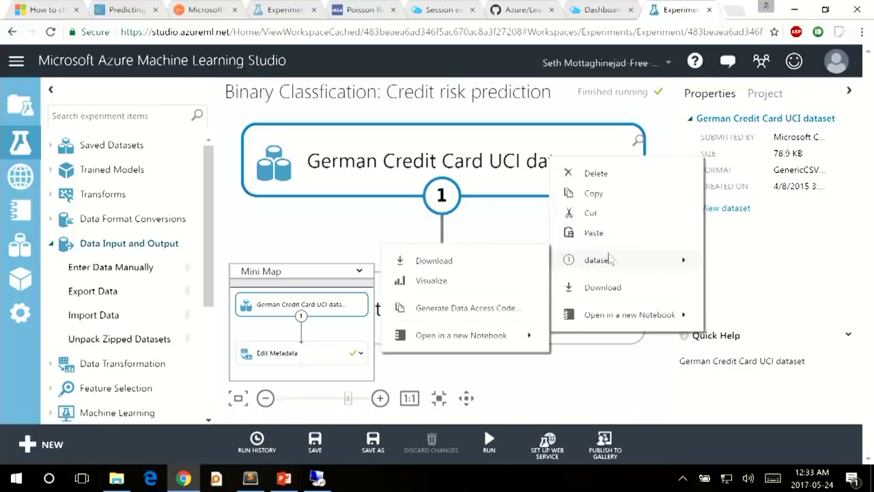
{"action": "left_click", "coordinate": [495, 282]}
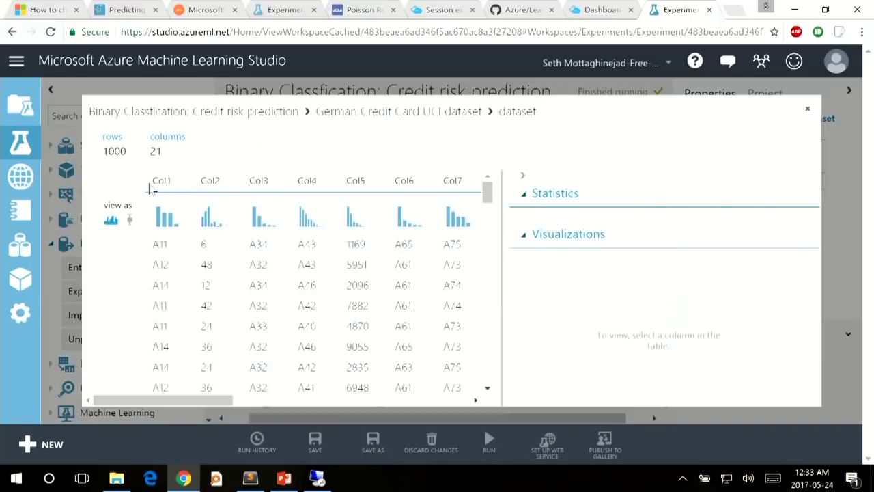
{"action": "left_click", "coordinate": [161, 181]}
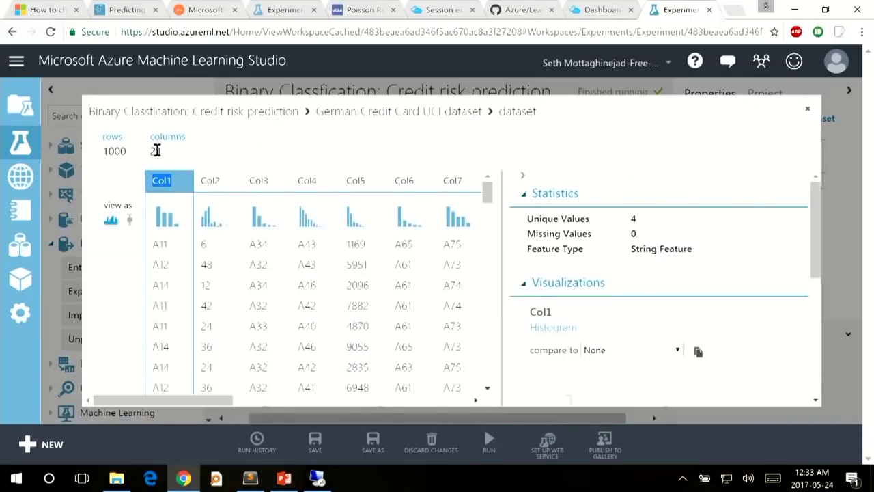
{"action": "double_click", "coordinate": [156, 151]}
{"action": "double_click", "coordinate": [113, 151]}
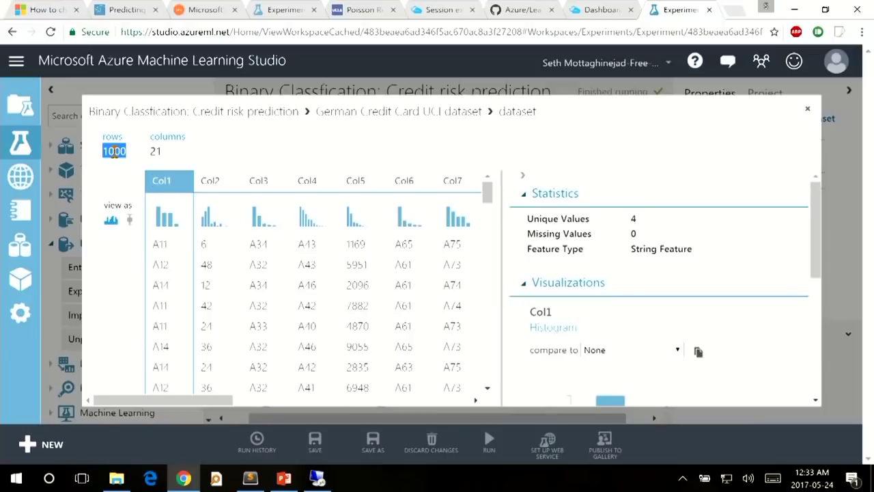
{"action": "double_click", "coordinate": [164, 181]}
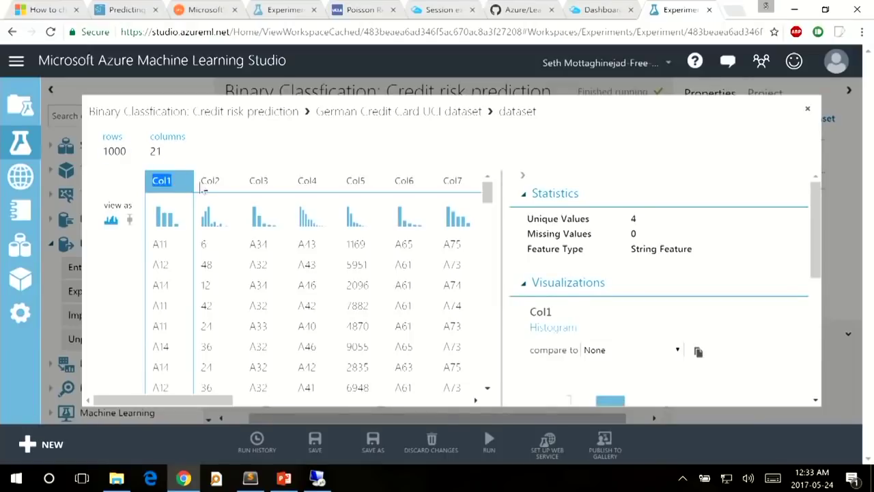
{"action": "double_click", "coordinate": [211, 180]}
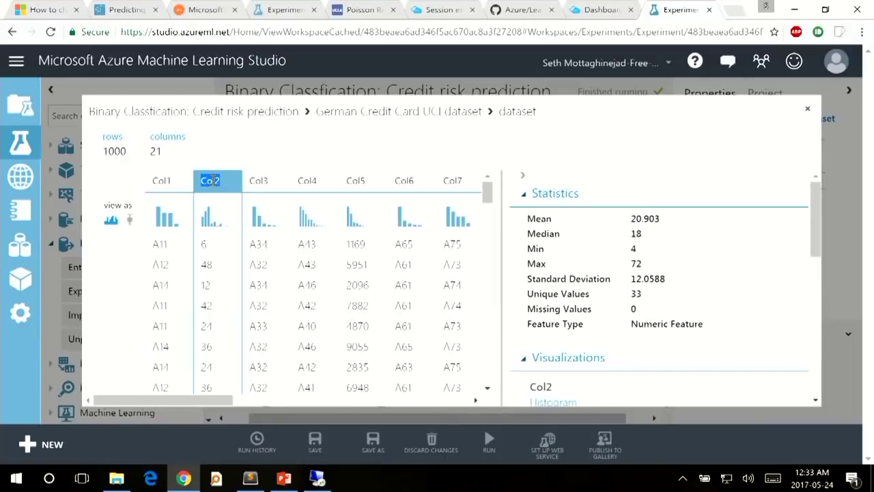
{"action": "double_click", "coordinate": [264, 180]}
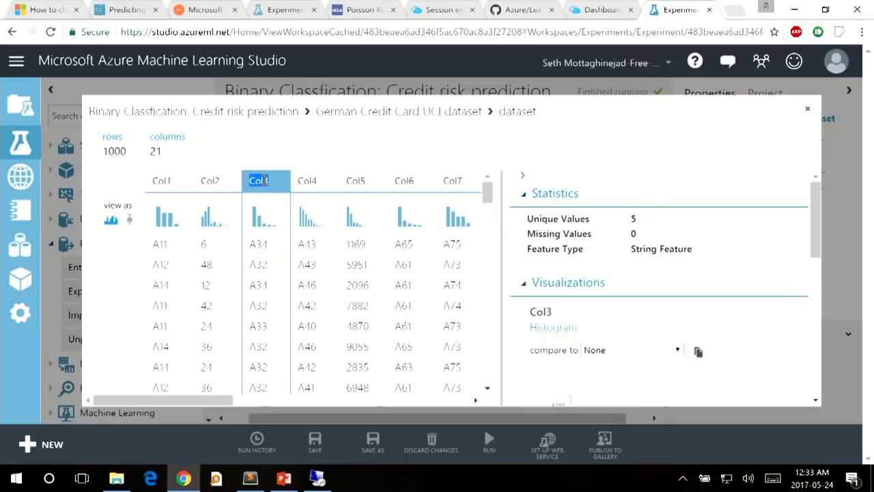
{"action": "left_click", "coordinate": [808, 108]}
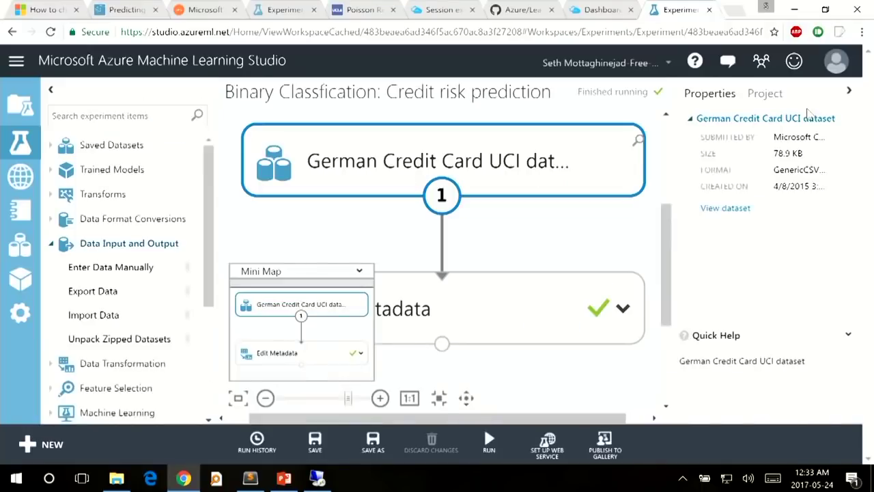
Review the Edit Metadata module's settings, including the selected columns and the full list of new column names.
{"action": "left_click", "coordinate": [544, 300]}
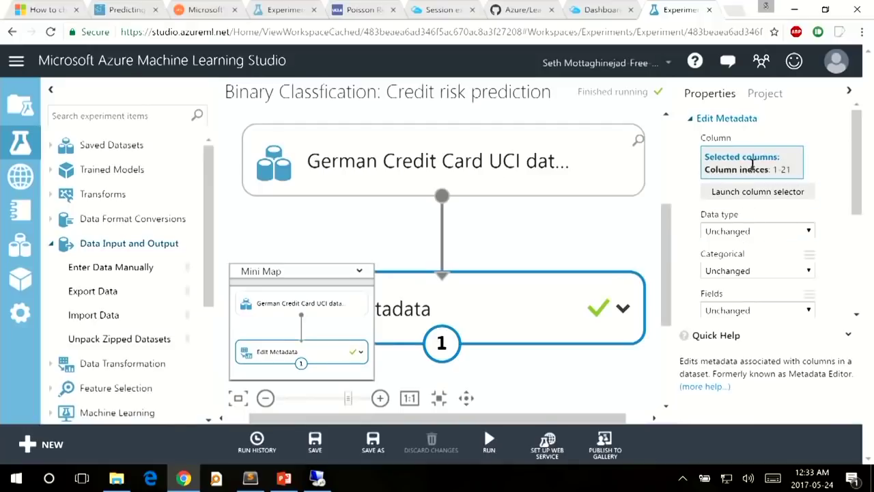
{"action": "scroll", "coordinate": [750, 164], "scroll_direction": "down", "scroll_amount": 3}
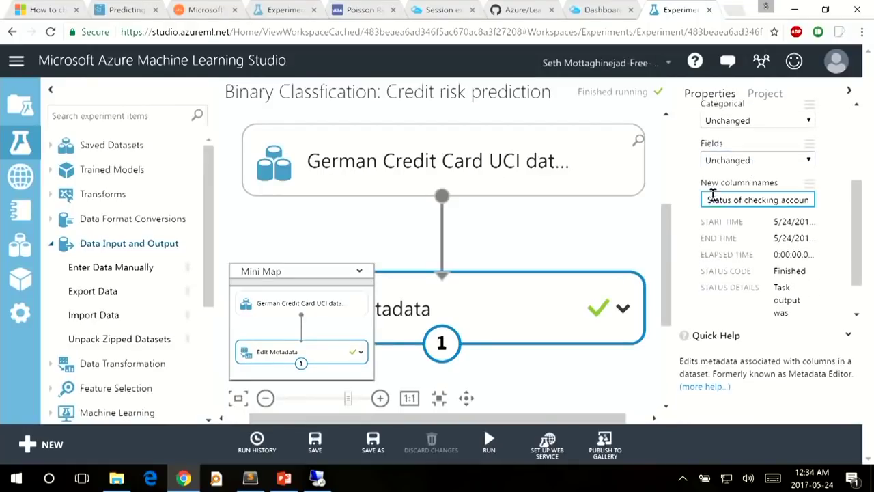
{"action": "left_click_drag", "start_coordinate": [708, 200], "coordinate": [823, 199]}
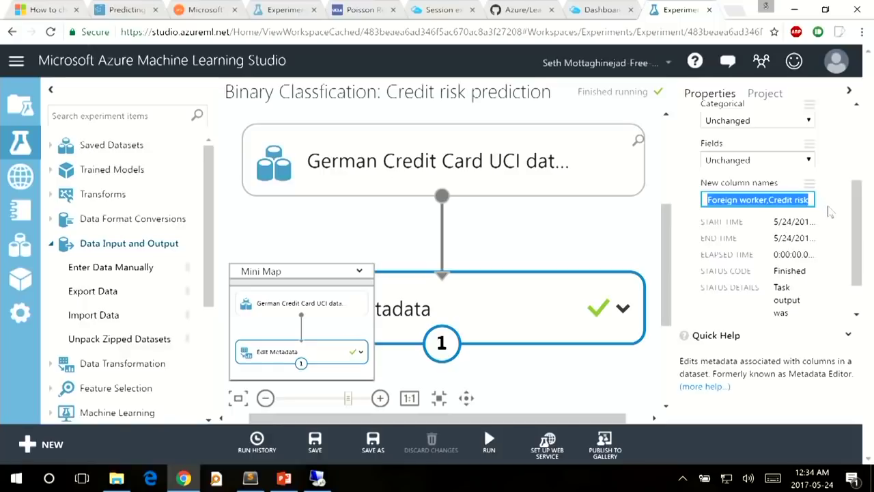
{"action": "left_click", "coordinate": [830, 212]}
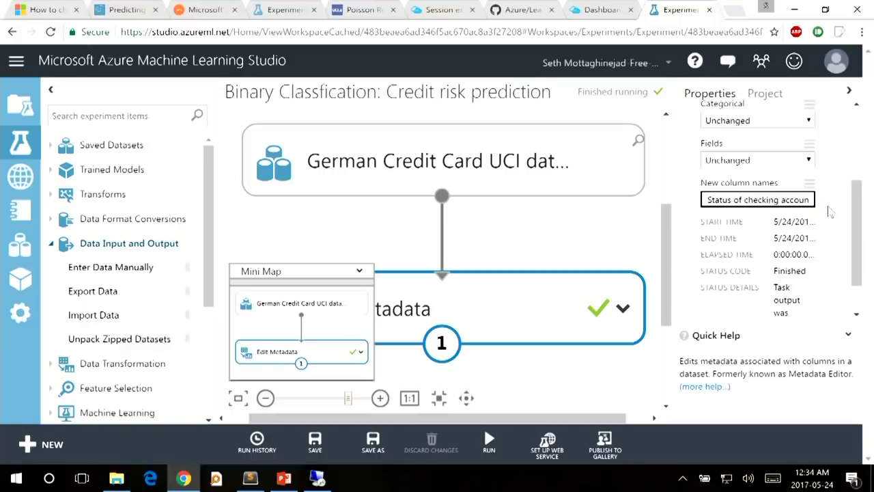
Visualize the Edit Metadata results dataset and check the renamed column headers and the Credit amount statistics.
{"action": "right_click", "coordinate": [564, 301]}
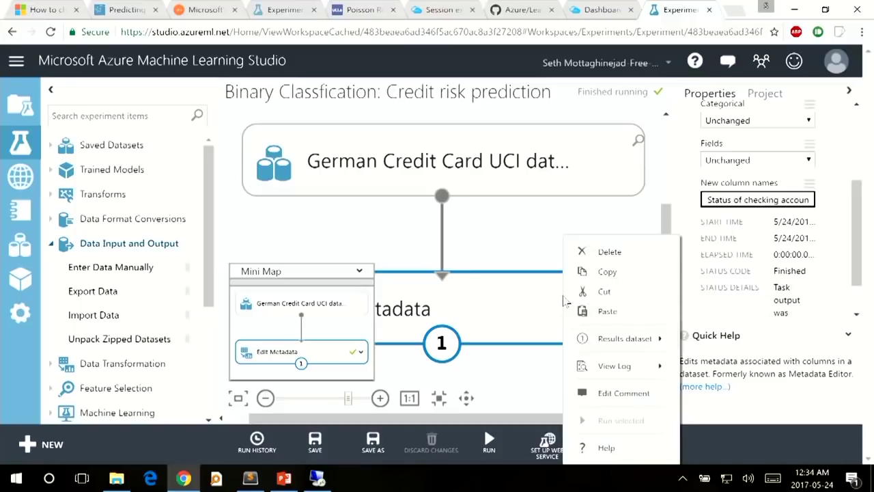
{"action": "mouse_move", "coordinate": [628, 345]}
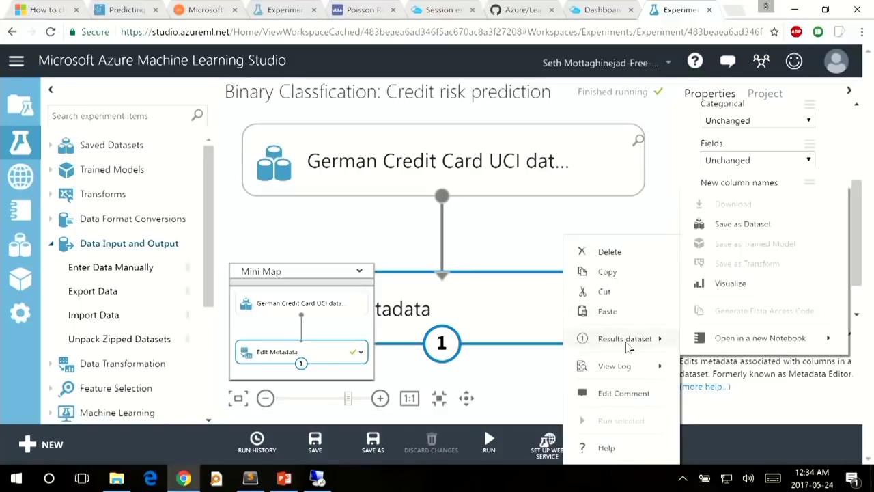
{"action": "left_click", "coordinate": [755, 283]}
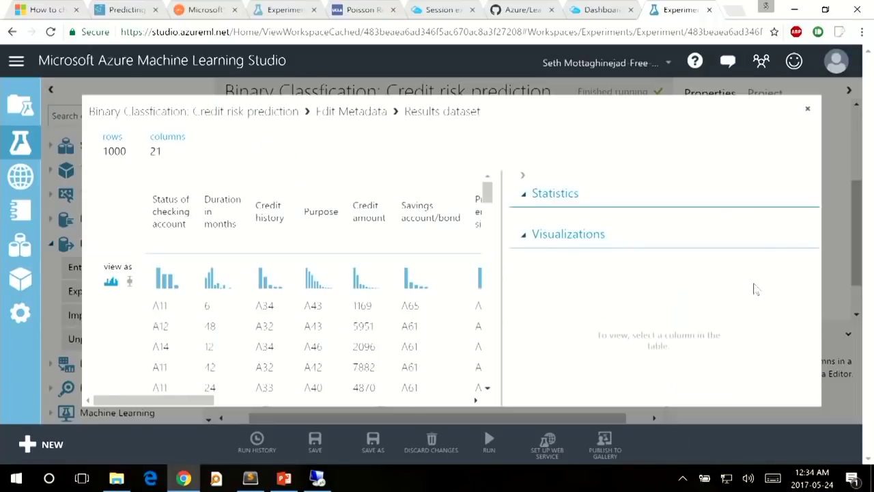
{"action": "left_click_drag", "start_coordinate": [152, 206], "coordinate": [365, 235]}
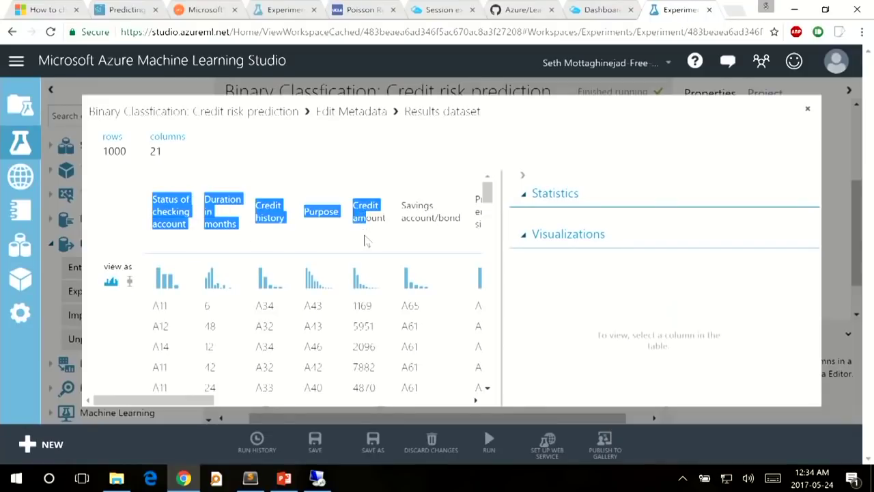
{"action": "left_click", "coordinate": [365, 236]}
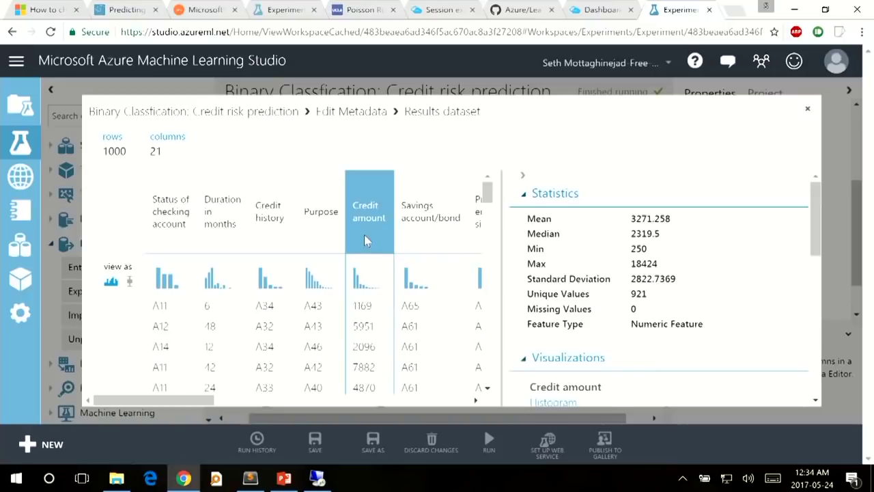
Browse the remaining columns of the results dataset and inspect the statistics for Housing and Duration in months.
{"action": "scroll", "coordinate": [364, 235], "scroll_direction": "right", "scroll_amount": 5}
{"action": "scroll", "coordinate": [364, 234], "scroll_direction": "left", "scroll_amount": 5}
{"action": "scroll", "coordinate": [364, 234], "scroll_direction": "right", "scroll_amount": 5}
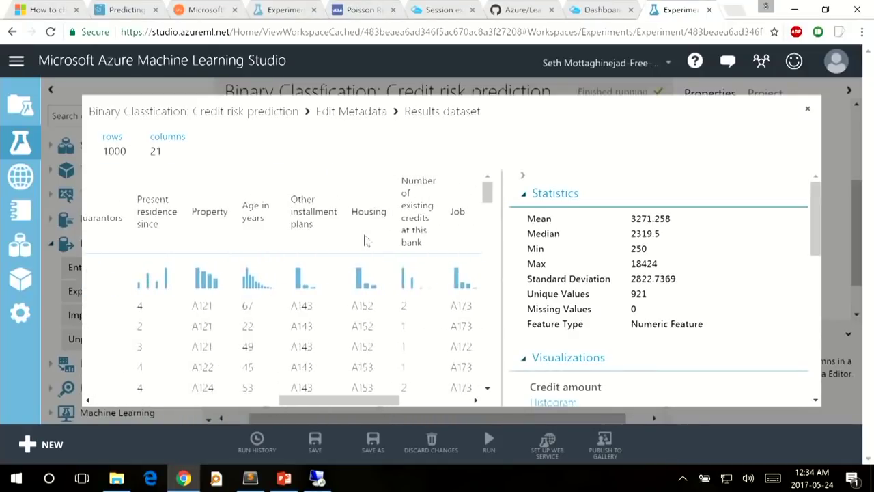
{"action": "left_click", "coordinate": [365, 213]}
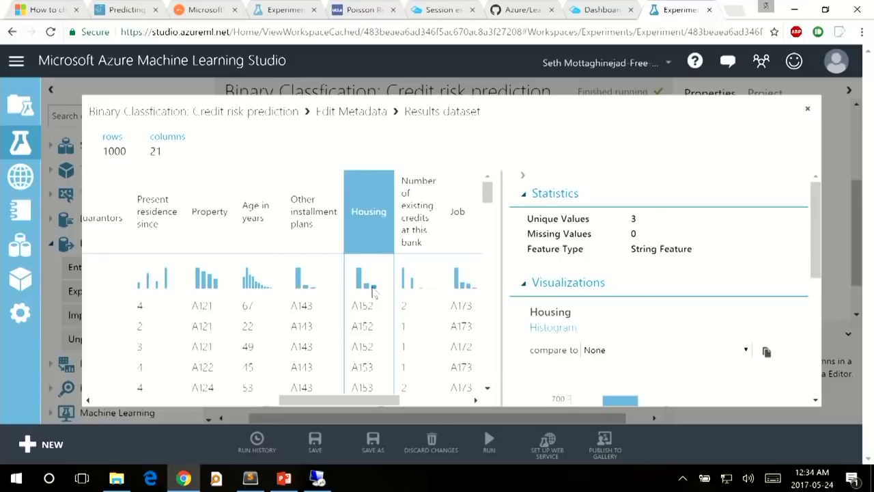
{"action": "scroll", "coordinate": [373, 292], "scroll_direction": "left", "scroll_amount": 10}
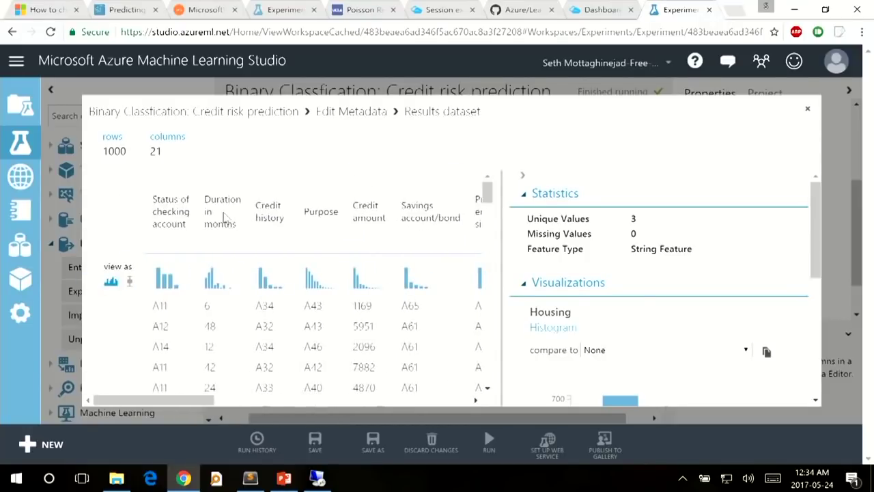
{"action": "left_click", "coordinate": [227, 220]}
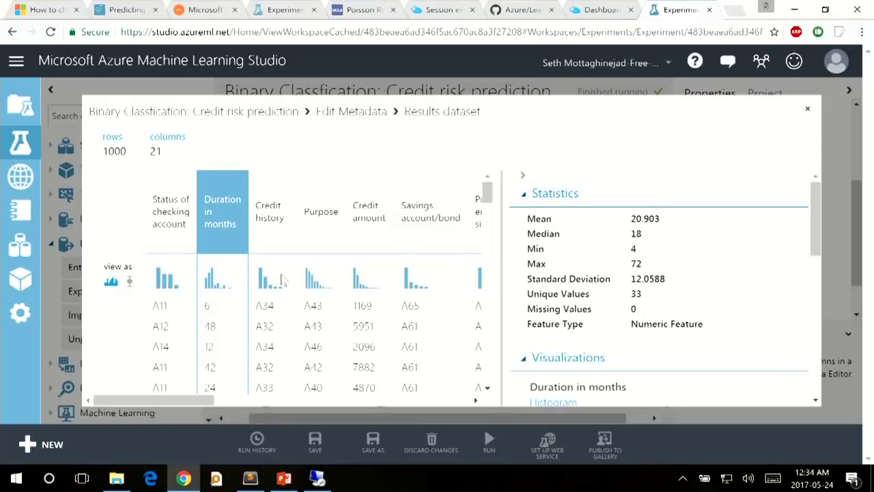
{"action": "scroll", "coordinate": [284, 280], "scroll_direction": "right", "scroll_amount": 5}
{"action": "scroll", "coordinate": [283, 281], "scroll_direction": "right", "scroll_amount": 3}
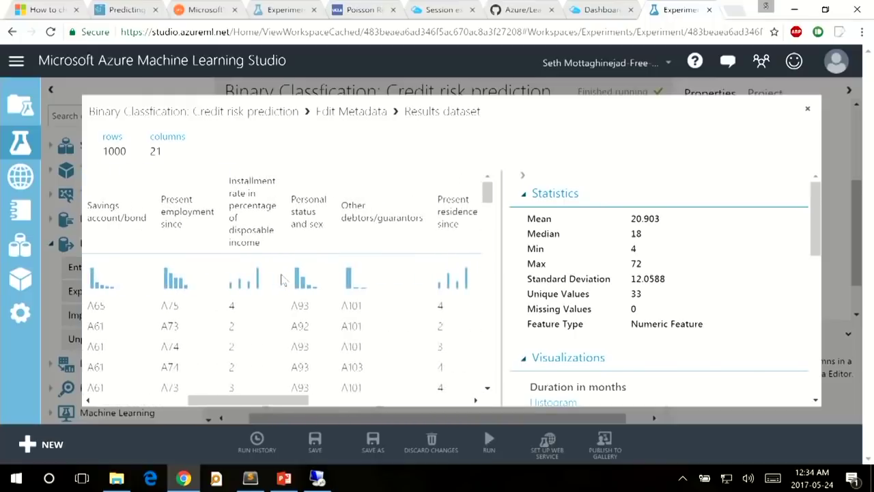
Inspect the Personal status and sex column's statistics and examine the Property column's statistics and histogram bars.
{"action": "scroll", "coordinate": [283, 280], "scroll_direction": "right", "scroll_amount": 3}
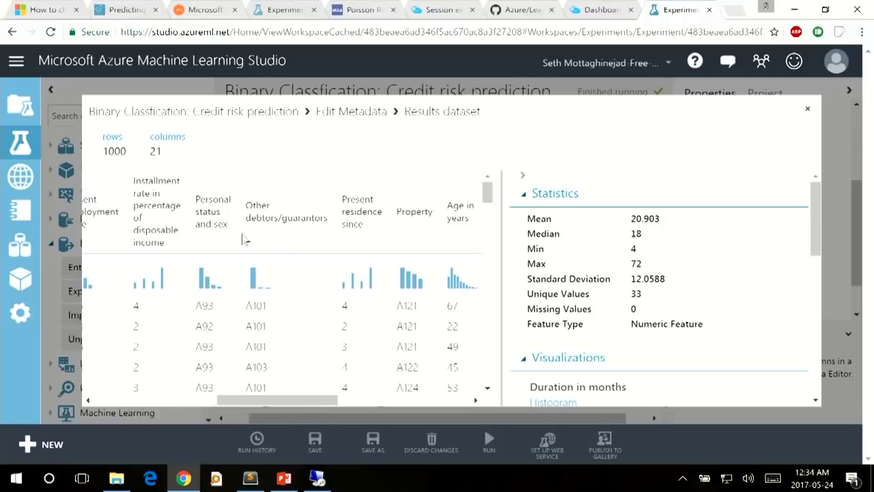
{"action": "left_click", "coordinate": [218, 217]}
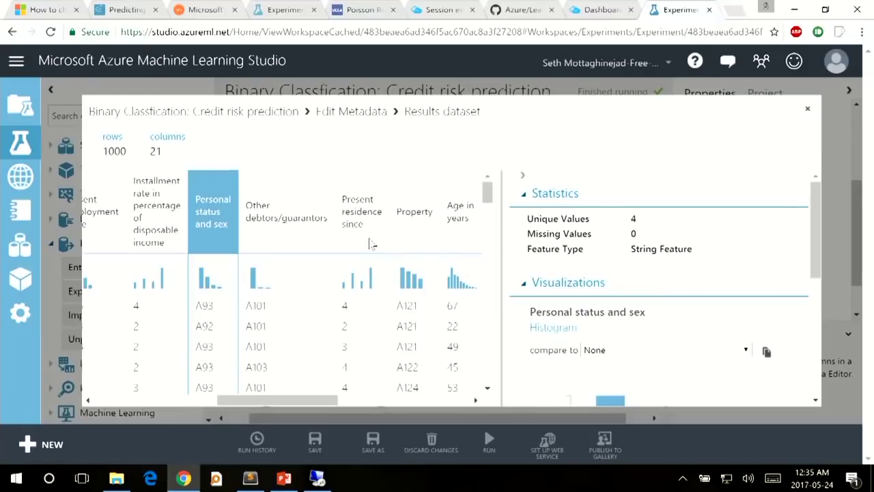
{"action": "left_click", "coordinate": [410, 213]}
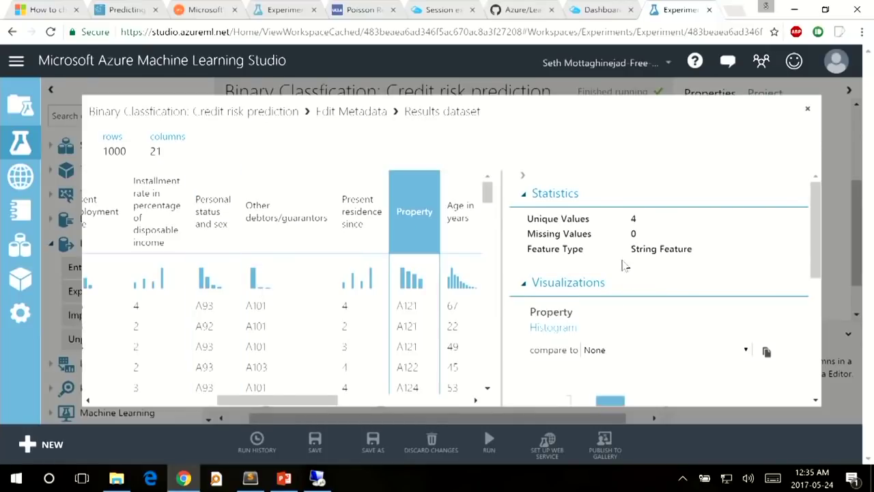
{"action": "scroll", "coordinate": [623, 265], "scroll_direction": "down", "scroll_amount": 5}
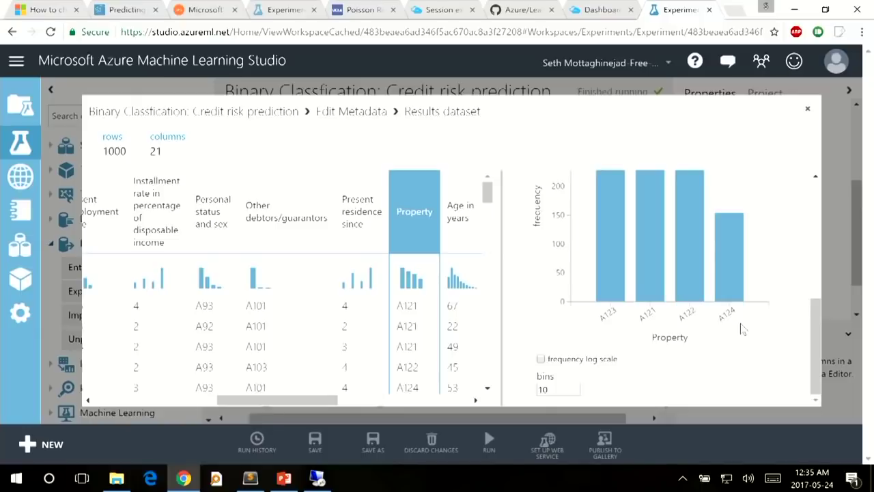
{"action": "scroll", "coordinate": [743, 327], "scroll_direction": "up", "scroll_amount": 3}
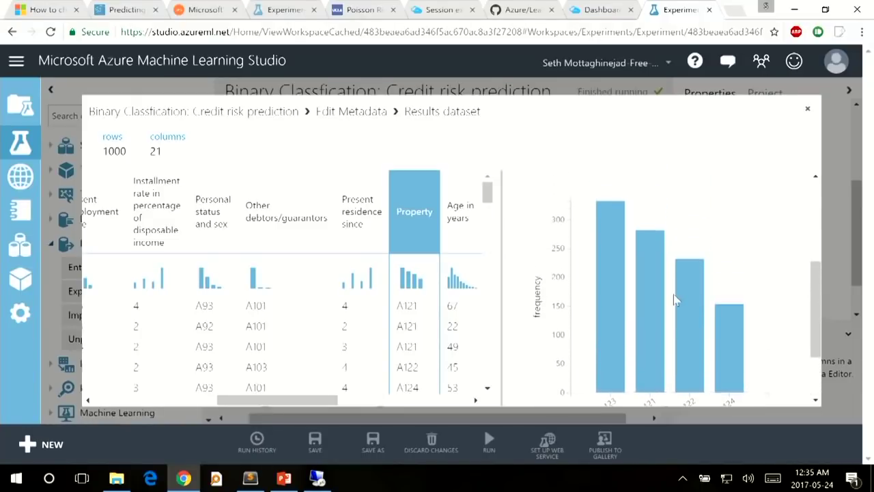
{"action": "scroll", "coordinate": [674, 294], "scroll_direction": "down", "scroll_amount": 3}
{"action": "scroll", "coordinate": [623, 330], "scroll_direction": "up", "scroll_amount": 3}
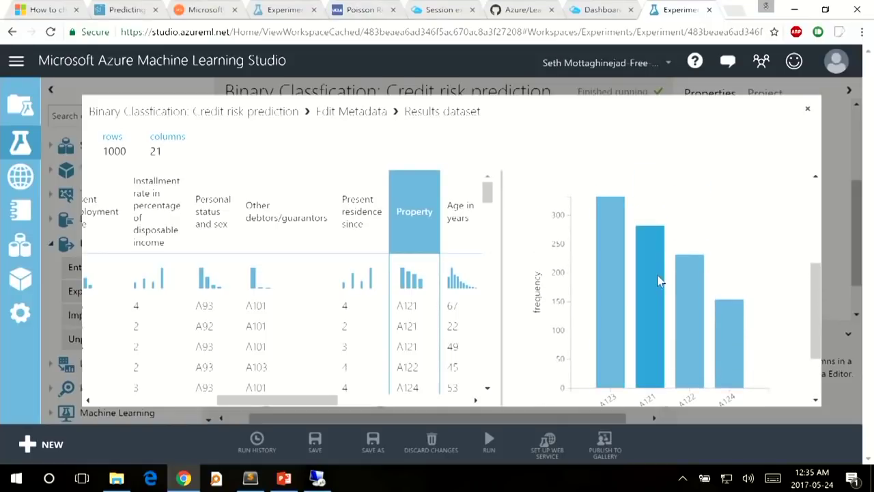
{"action": "mouse_move", "coordinate": [692, 300]}
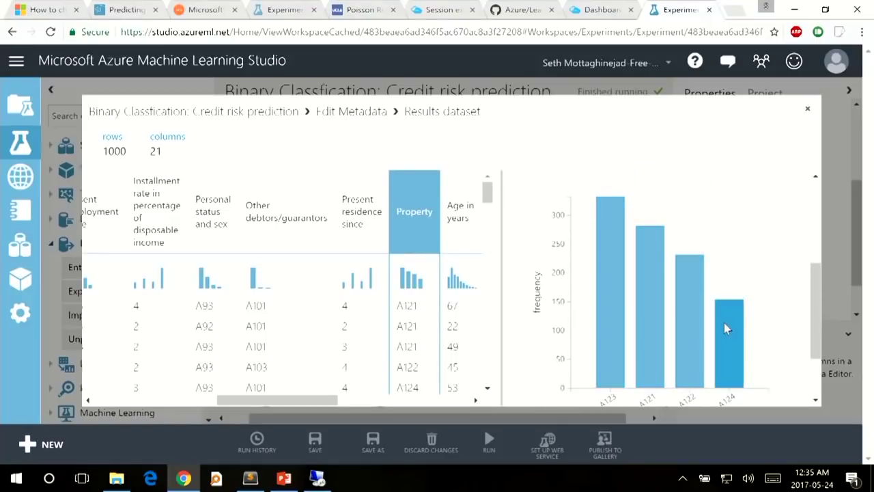
Examine the histogram for the Number of people being liable to provide maintenance for column.
{"action": "scroll", "coordinate": [406, 276], "scroll_direction": "right", "scroll_amount": 5}
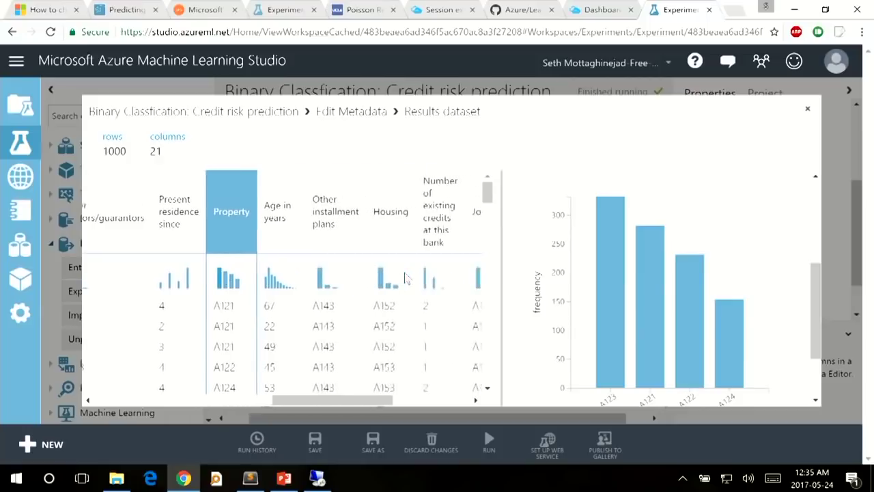
{"action": "scroll", "coordinate": [405, 277], "scroll_direction": "right", "scroll_amount": 2}
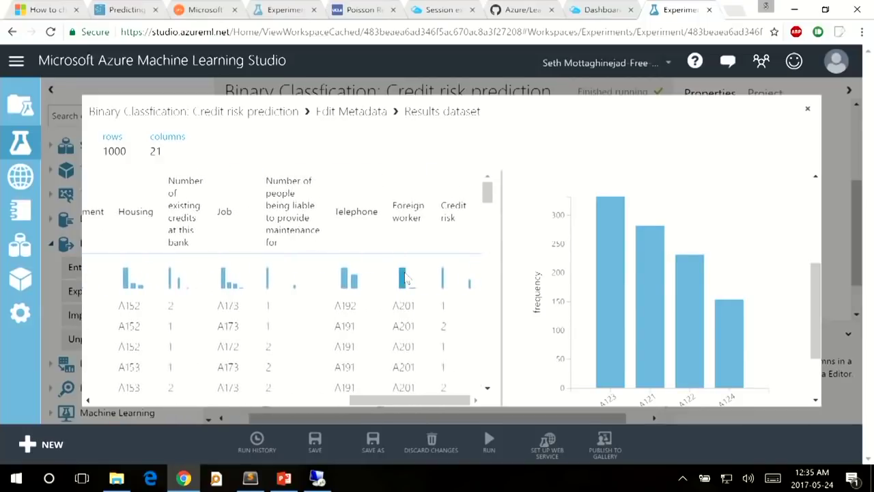
{"action": "left_click", "coordinate": [295, 213]}
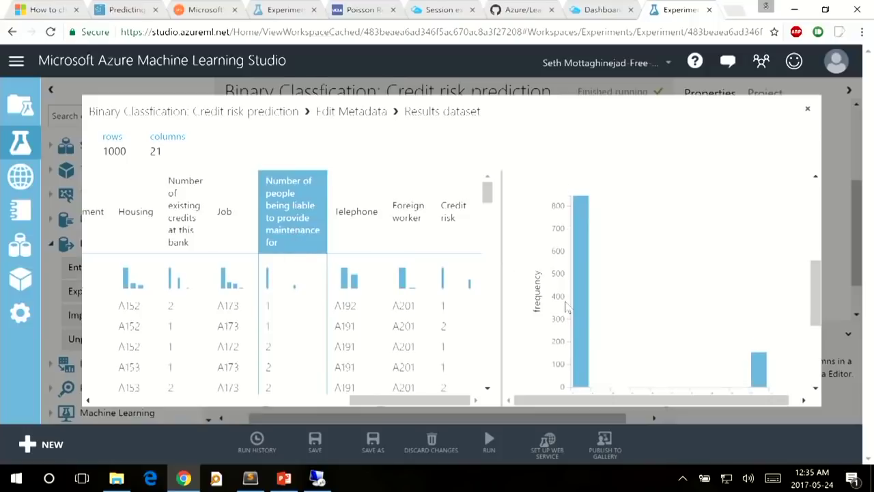
{"action": "scroll", "coordinate": [569, 307], "scroll_direction": "down", "scroll_amount": 1}
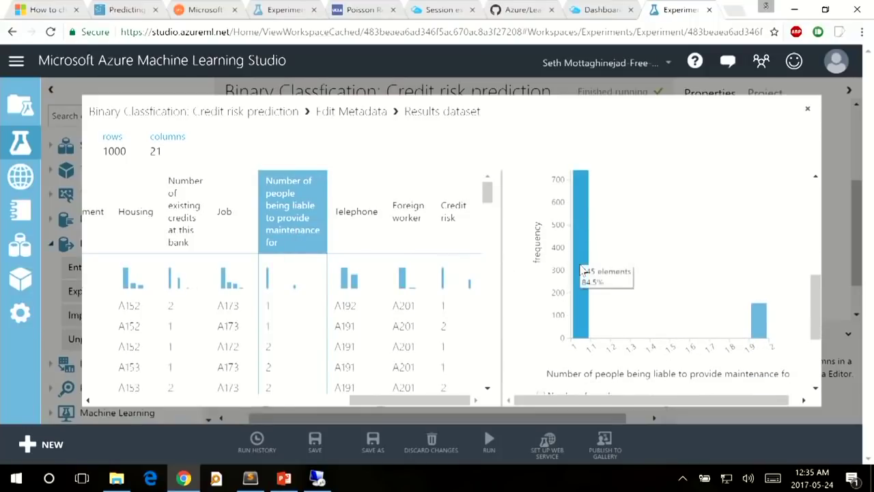
{"action": "scroll", "coordinate": [581, 272], "scroll_direction": "up", "scroll_amount": 2}
{"action": "scroll", "coordinate": [581, 269], "scroll_direction": "down", "scroll_amount": 2}
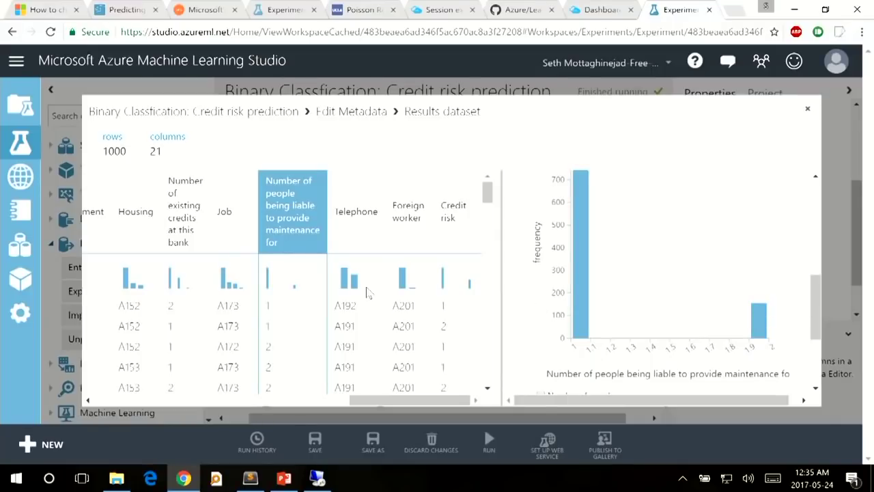
Inspect the Credit risk column's histogram, look back over the first columns and close the results dataset visualization.
{"action": "left_click", "coordinate": [451, 220]}
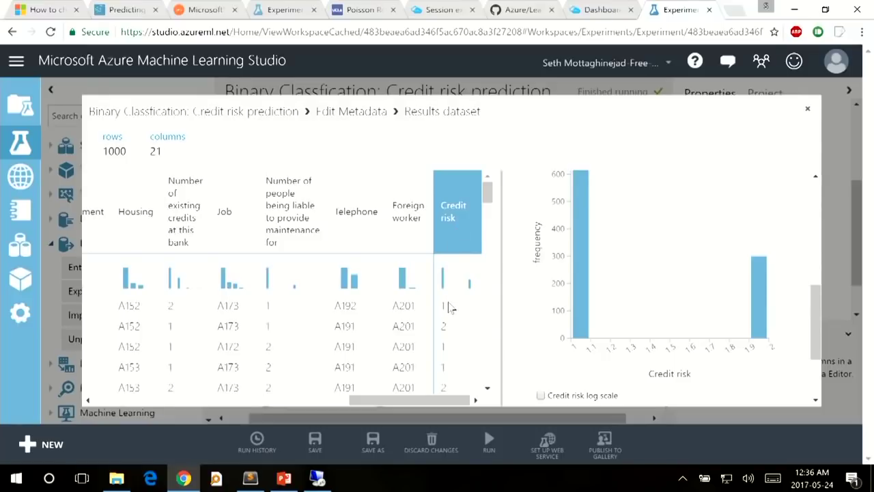
{"action": "scroll", "coordinate": [448, 307], "scroll_direction": "left", "scroll_amount": 10}
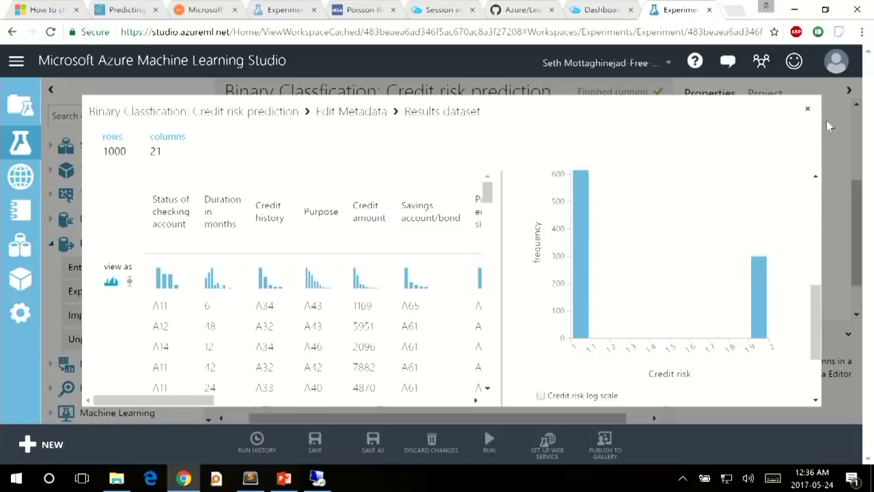
{"action": "left_click", "coordinate": [808, 110]}
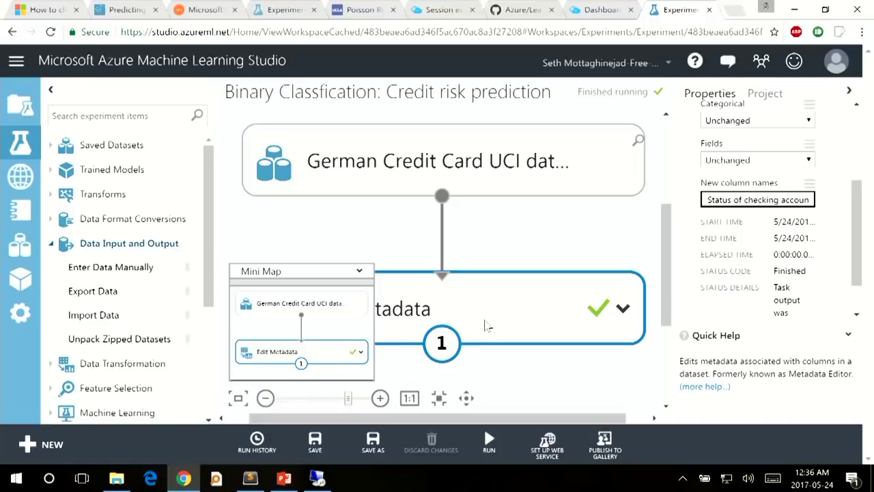
Move the German Credit Card UCI dataset and Edit Metadata modules slightly closer together on the canvas.
{"action": "left_click", "coordinate": [418, 195]}
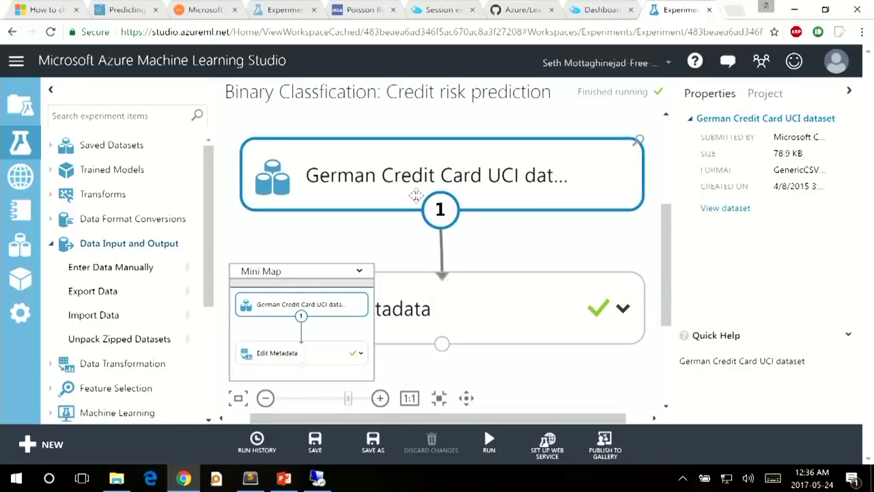
{"action": "left_click", "coordinate": [438, 288]}
{"action": "left_click_drag", "start_coordinate": [439, 287], "coordinate": [436, 279]}
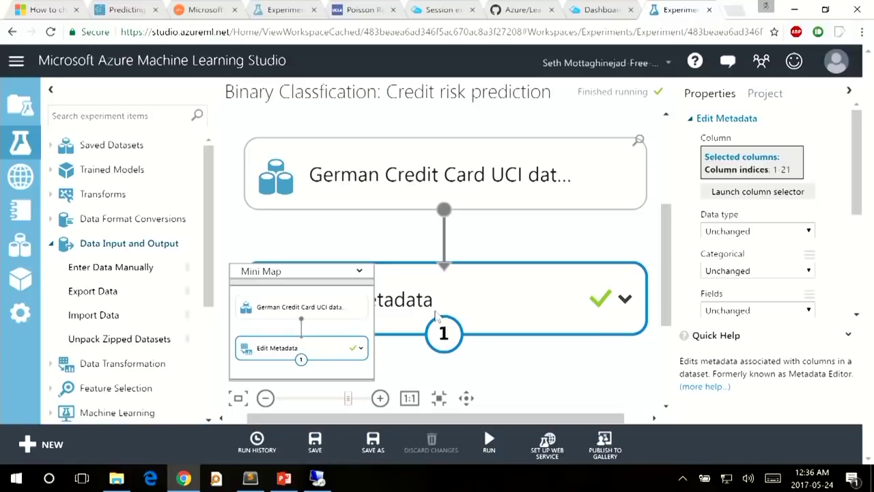
Switch to PowerPoint, review the lab instruction about adding a Summarize Data module, and return to the experiment.
{"action": "left_click", "coordinate": [284, 478]}
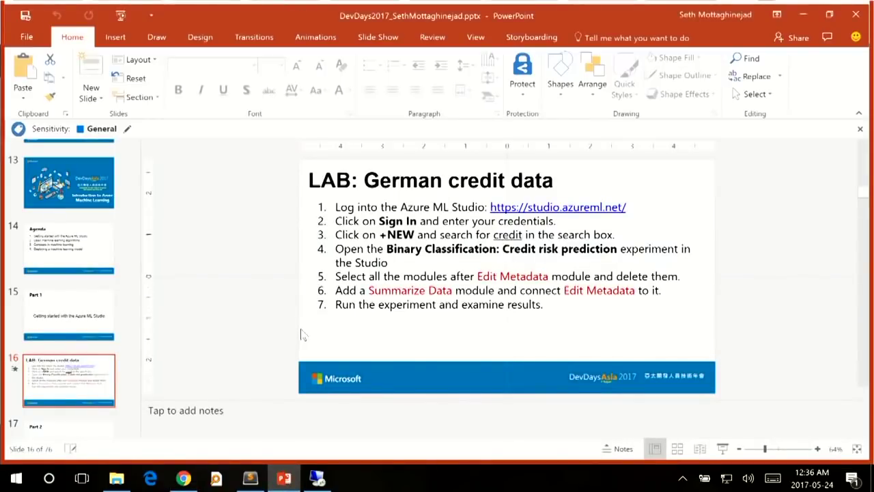
{"action": "mouse_move", "coordinate": [369, 290]}
{"action": "left_mouse_down"}
{"action": "mouse_move", "coordinate": [458, 304]}
{"action": "mouse_move", "coordinate": [453, 293]}
{"action": "left_mouse_up"}
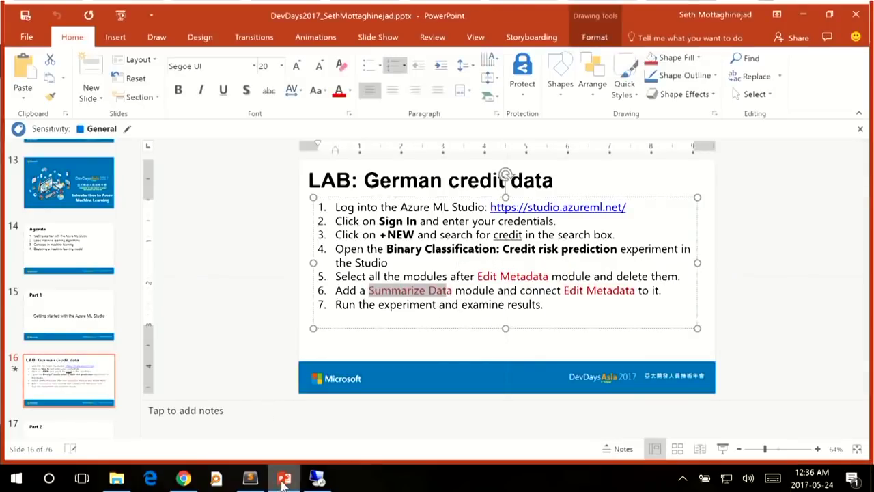
{"action": "left_click", "coordinate": [283, 482]}
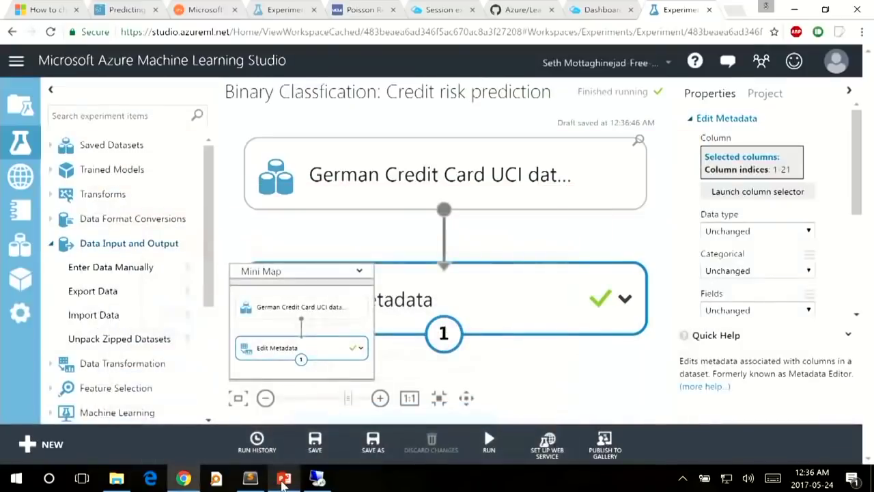
{"action": "right_click", "coordinate": [535, 308]}
{"action": "mouse_move", "coordinate": [593, 348]}
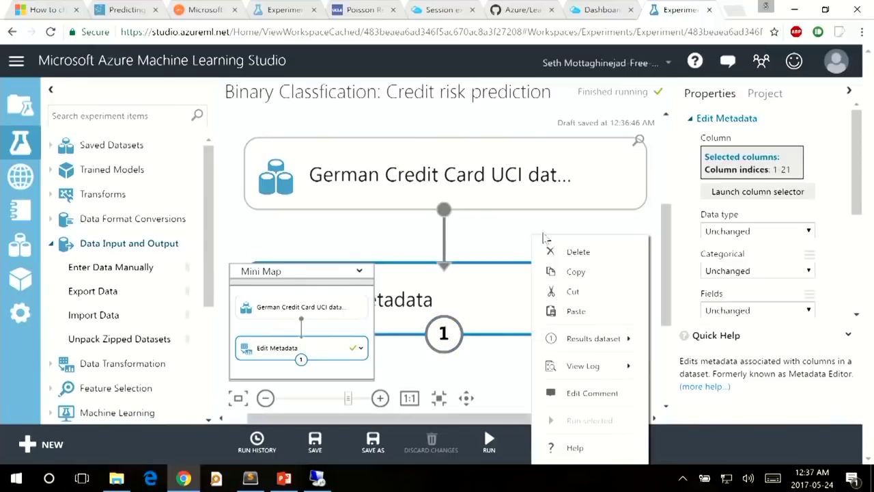
{"action": "left_click", "coordinate": [498, 239]}
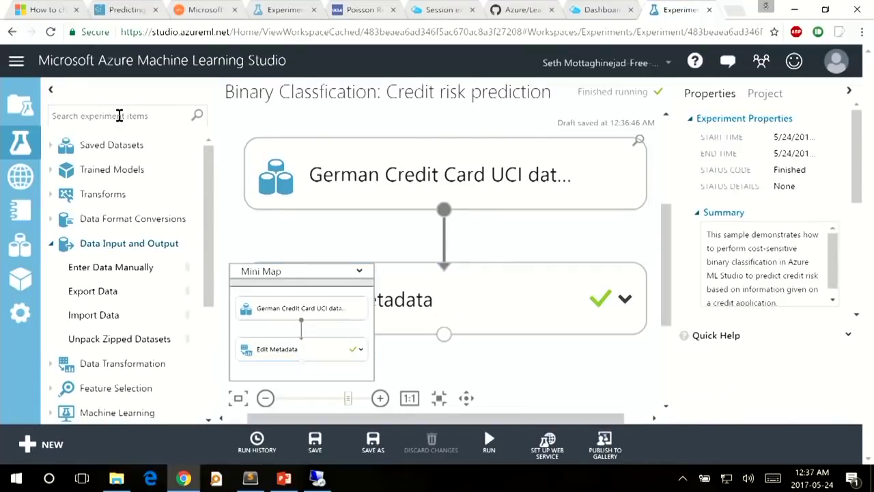
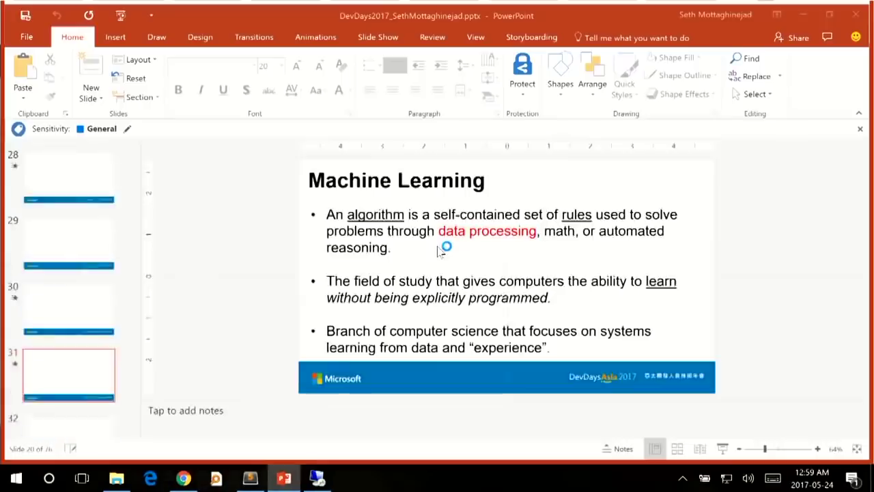
Switch back to Azure Machine Learning Studio, collapse the mini map and delete the Summarize Data module from the experiment.
{"action": "left_click", "coordinate": [183, 478]}
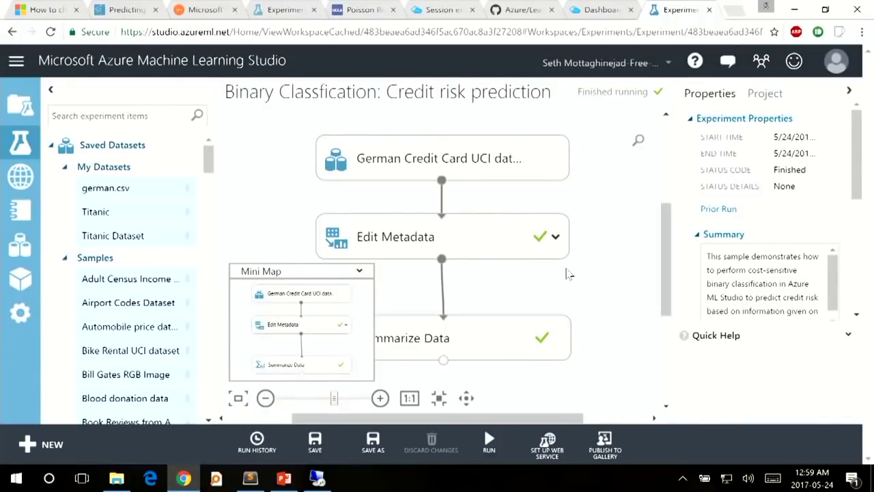
{"action": "left_click", "coordinate": [525, 349]}
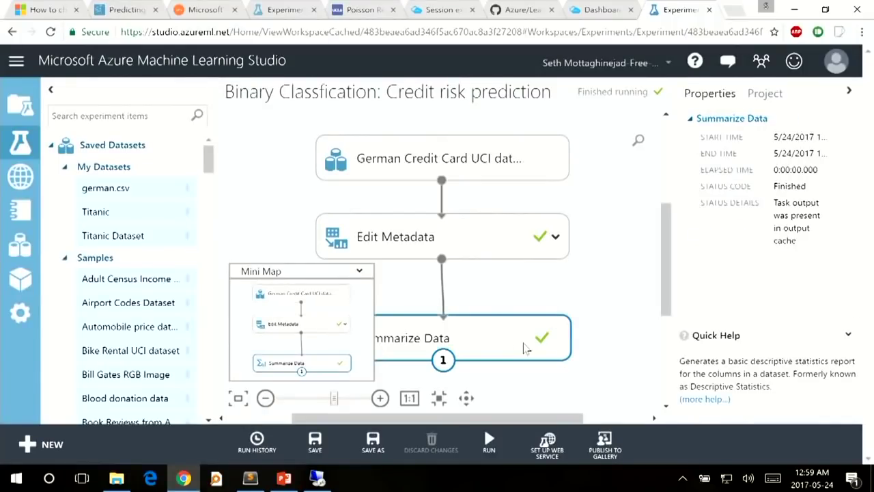
{"action": "left_click", "coordinate": [359, 272]}
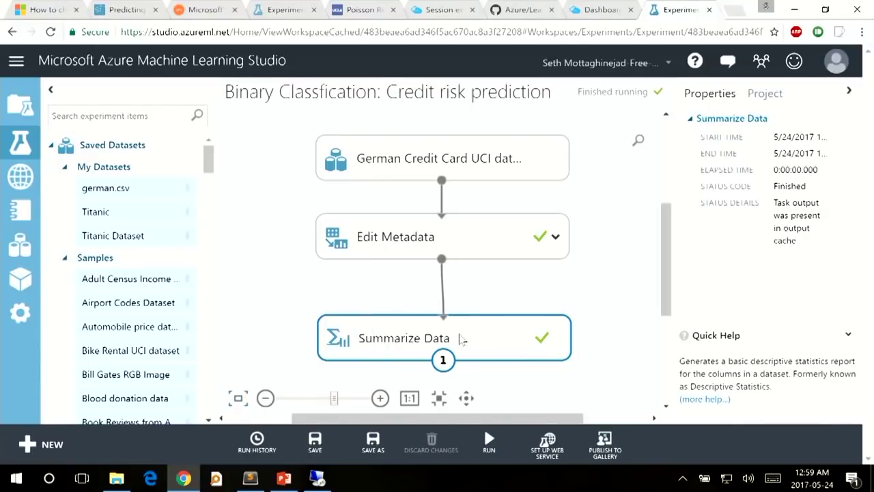
{"action": "key", "text": "Delete"}
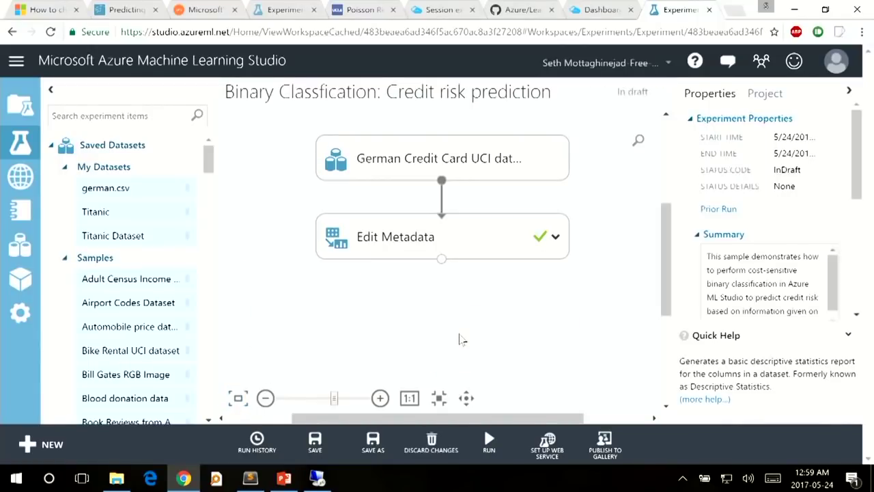
Search the experiment items for "regression" and add the Linear Regression module to the canvas below Edit Metadata.
{"action": "left_click", "coordinate": [104, 121]}
{"action": "type", "text": "regression"}
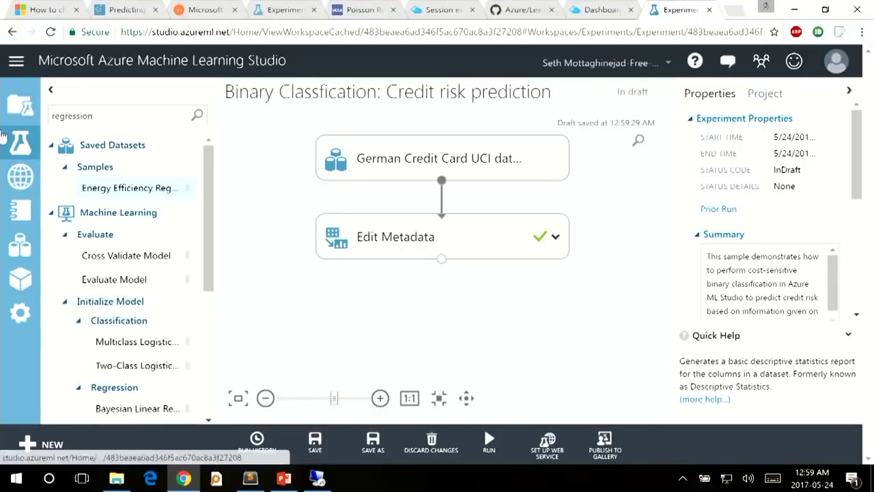
{"action": "scroll", "coordinate": [134, 263], "scroll_direction": "down", "scroll_amount": 5}
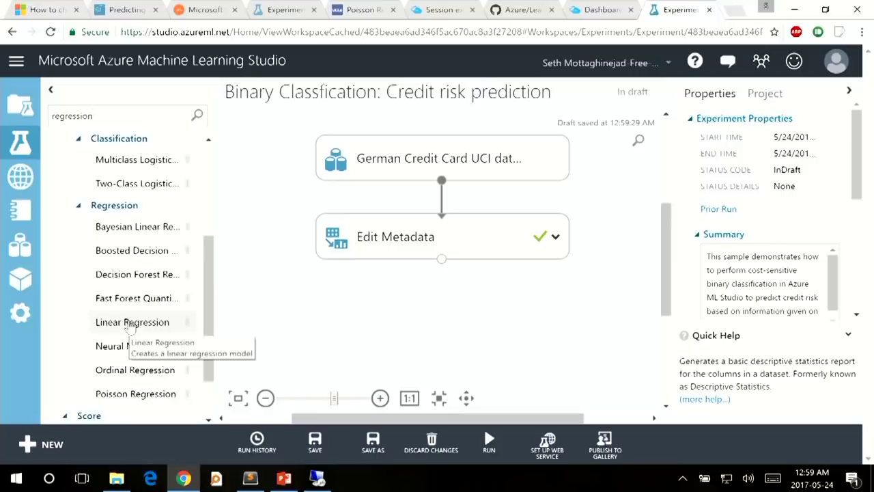
{"action": "left_click_drag", "start_coordinate": [129, 325], "coordinate": [301, 323]}
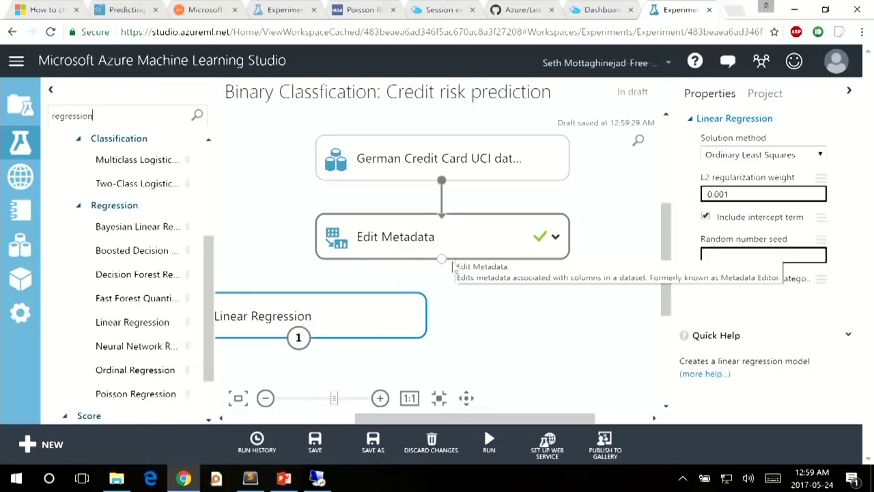
Search the experiment items for "train model" and add the Train Model module to the canvas below Linear Regression.
{"action": "double_click", "coordinate": [136, 121]}
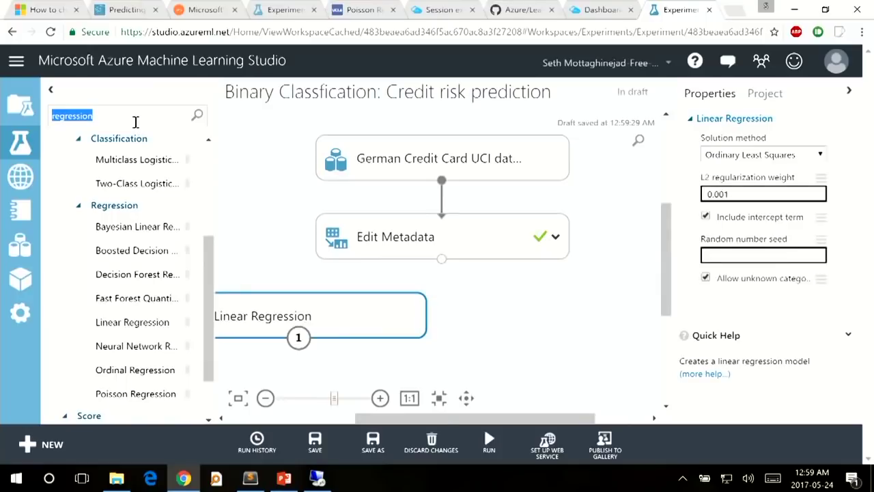
{"action": "type", "text": "train data"}
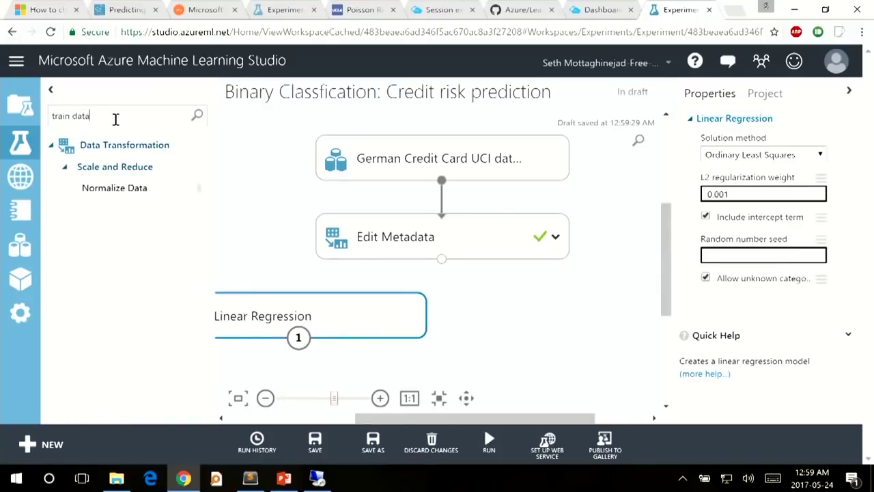
{"action": "key", "text": "BackSpace"}
{"action": "key", "text": "BackSpace"}
{"action": "key", "text": "BackSpace"}
{"action": "key", "text": "BackSpace"}
{"action": "key", "text": "BackSpace"}
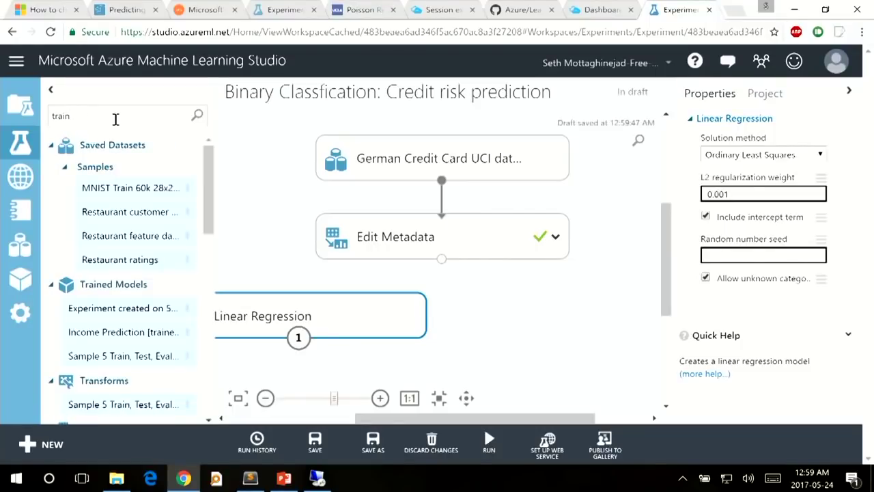
{"action": "type", "text": "model"}
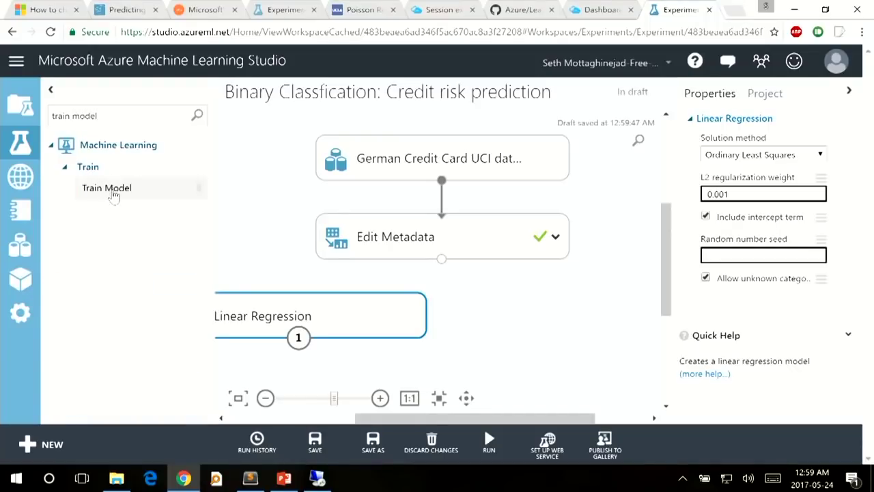
{"action": "left_click_drag", "start_coordinate": [113, 195], "coordinate": [451, 380]}
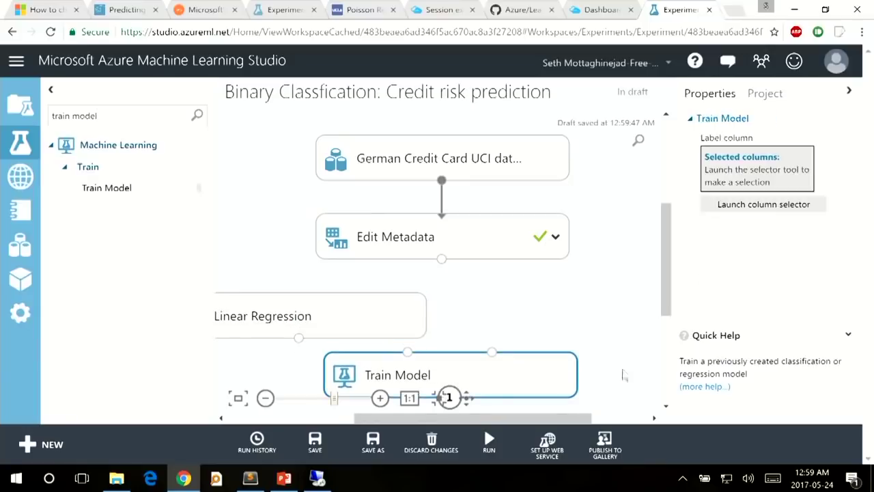
Move Train Model closer beneath Linear Regression, search the experiment items for "score model" and add the Score Model module below Train Model.
{"action": "left_click", "coordinate": [666, 408]}
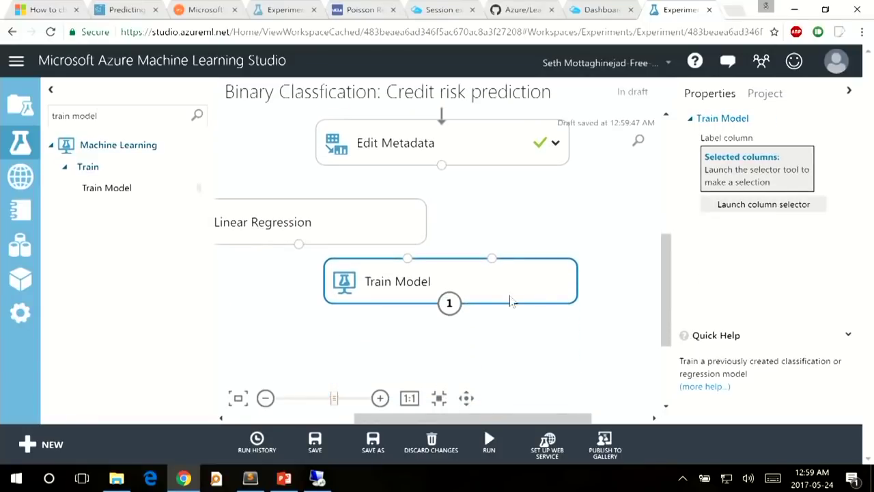
{"action": "left_click_drag", "start_coordinate": [453, 296], "coordinate": [386, 311]}
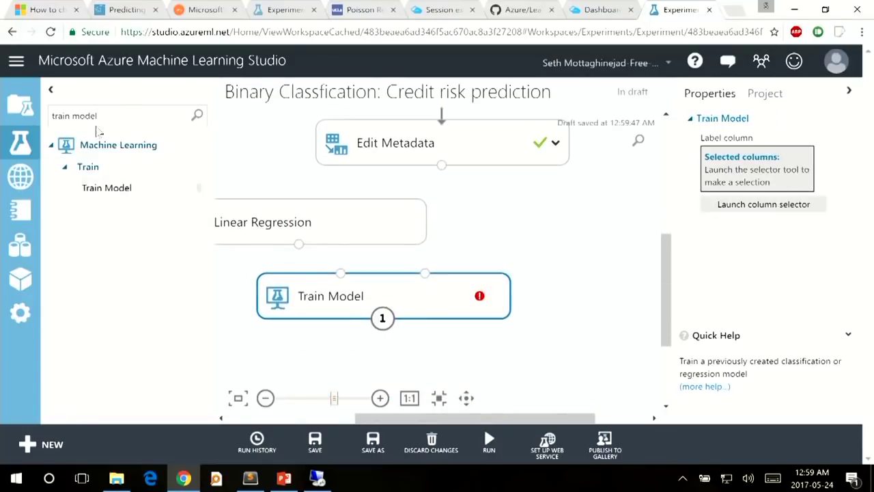
{"action": "double_click", "coordinate": [67, 117]}
{"action": "type", "text": "score"}
{"action": "left_click_drag", "start_coordinate": [130, 195], "coordinate": [387, 381]}
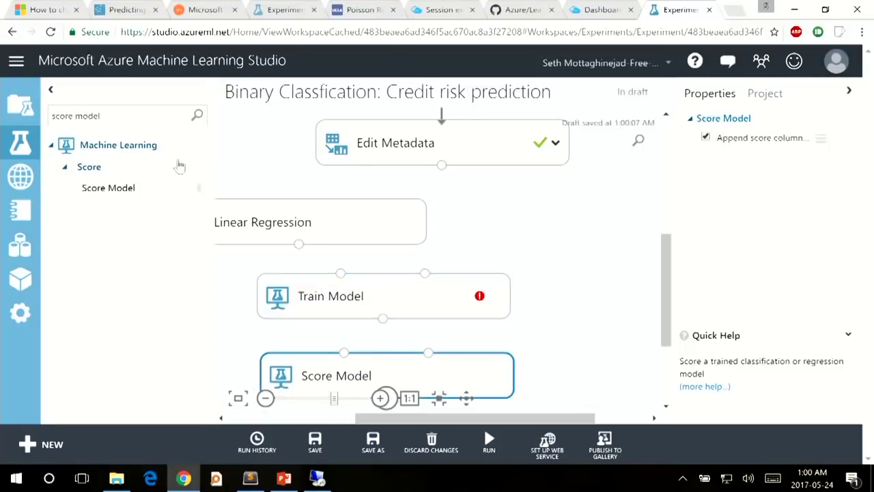
Search the experiment items for "evaluate model" and add the Evaluate Model module to the canvas below Score Model.
{"action": "double_click", "coordinate": [64, 115]}
{"action": "type", "text": "evaluate"}
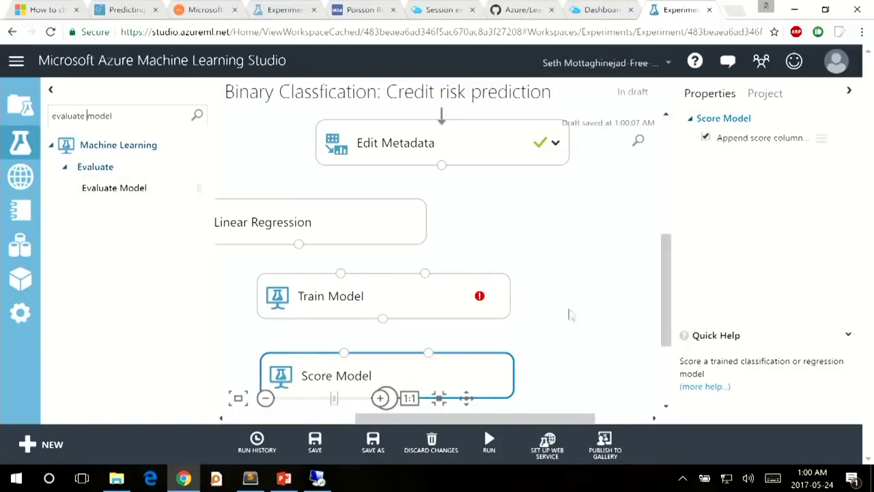
{"action": "left_click", "coordinate": [666, 406]}
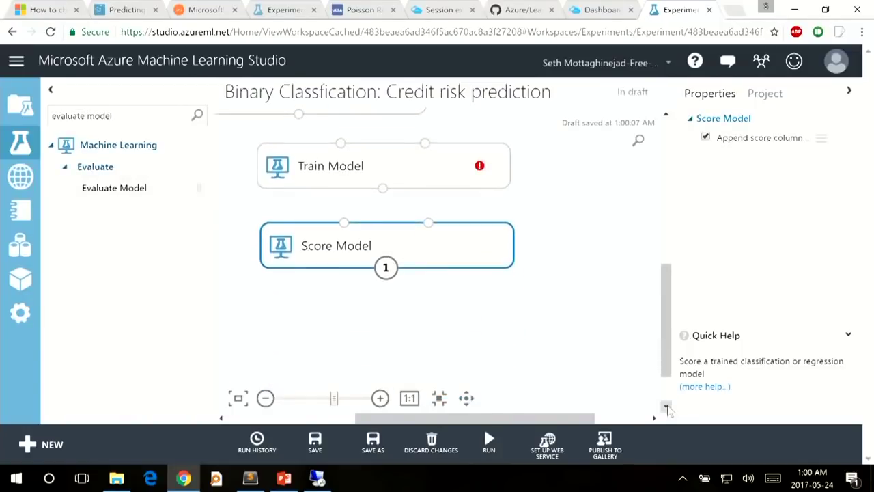
{"action": "left_click_drag", "start_coordinate": [112, 192], "coordinate": [386, 335]}
{"action": "left_click", "coordinate": [390, 332]}
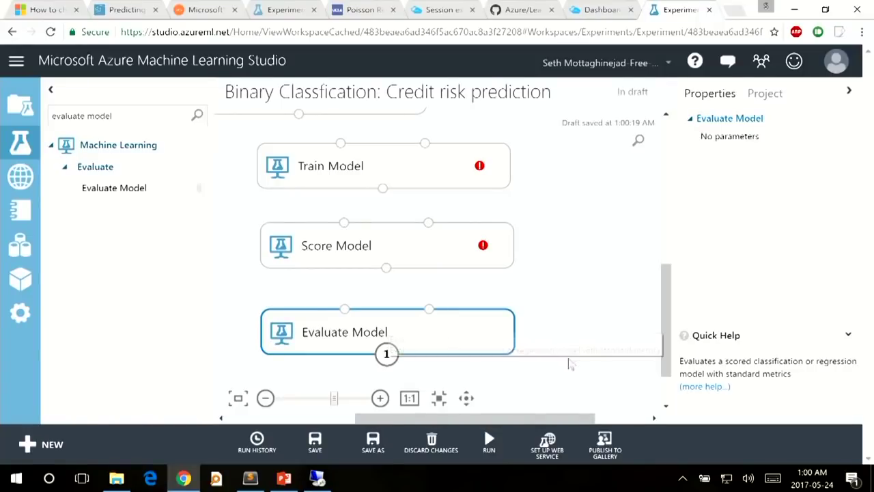
Duplicate the Train Model, Score Model and Evaluate Model modules together and place the copies beside the originals, to their right.
{"action": "left_click_drag", "start_coordinate": [540, 366], "coordinate": [242, 133]}
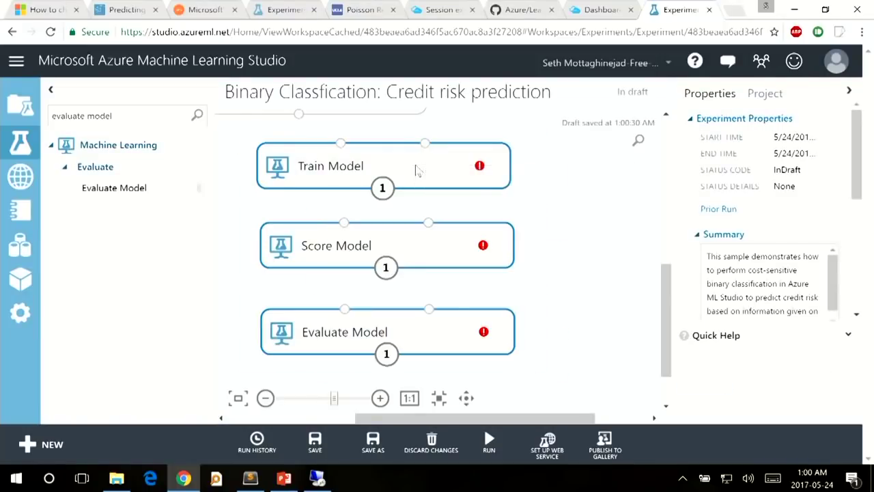
{"action": "left_click_drag", "start_coordinate": [418, 171], "coordinate": [469, 193]}
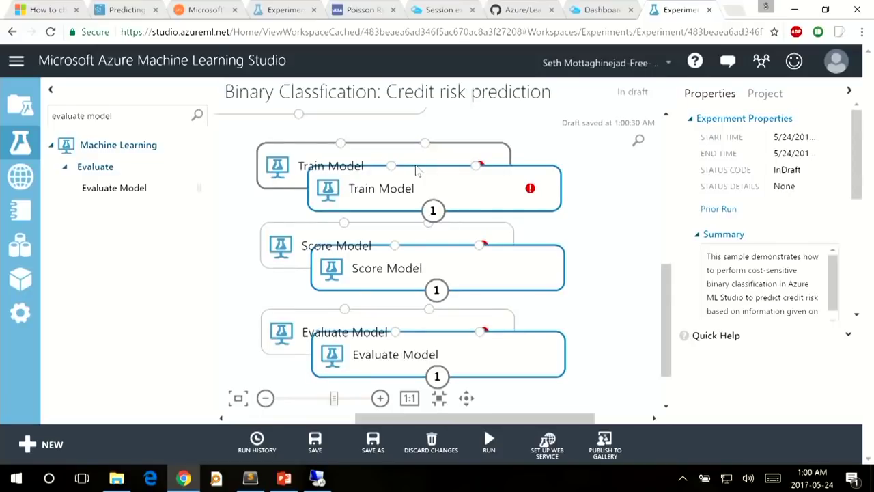
{"action": "left_click_drag", "start_coordinate": [462, 190], "coordinate": [688, 175]}
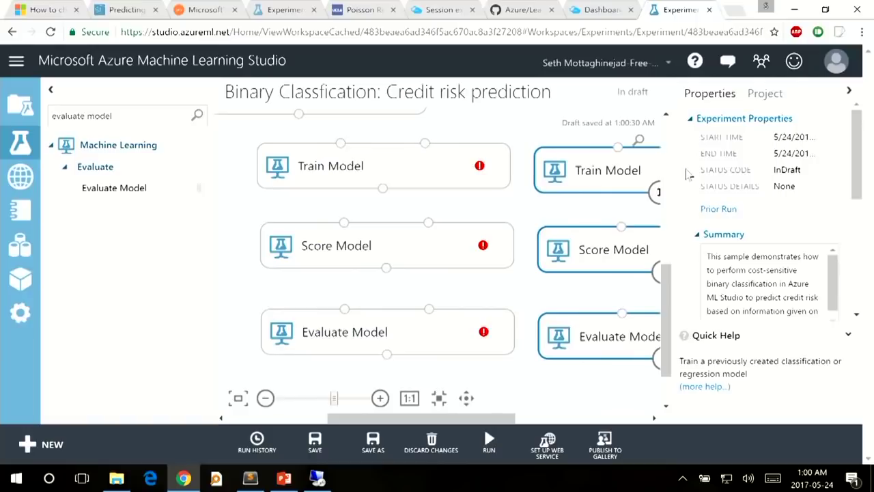
{"action": "left_click", "coordinate": [655, 419]}
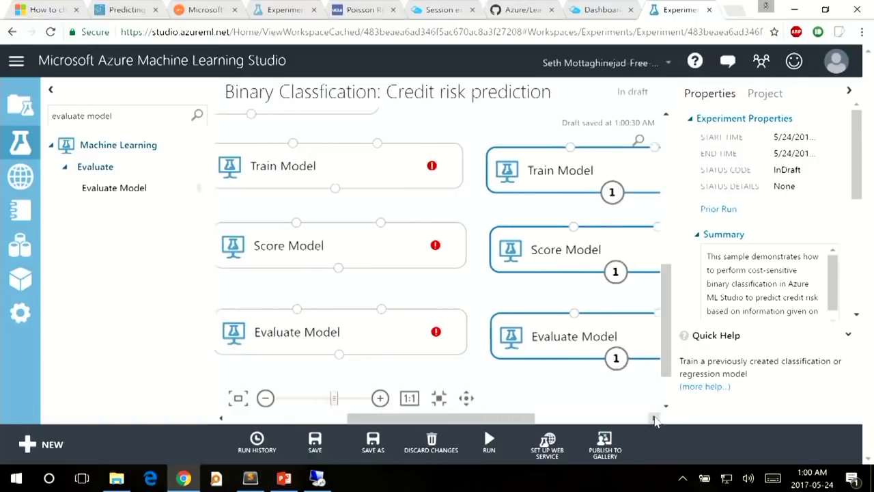
{"action": "left_click", "coordinate": [654, 419]}
{"action": "left_click_drag", "start_coordinate": [482, 183], "coordinate": [521, 173]}
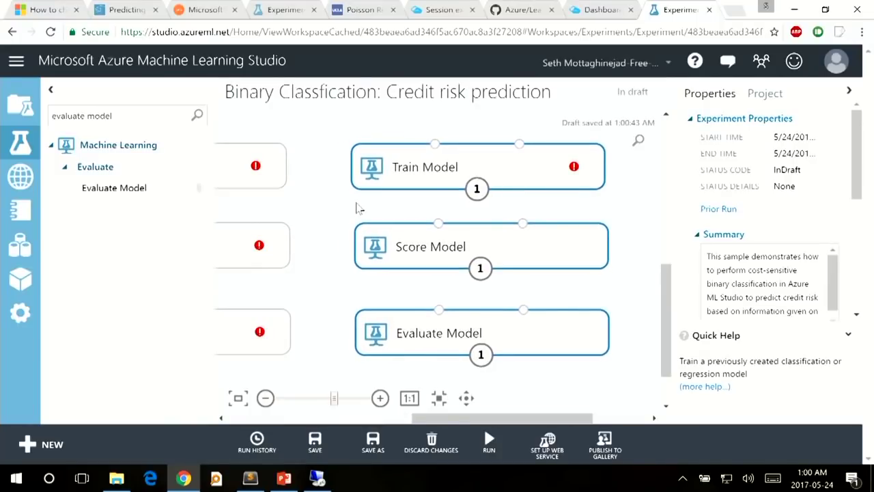
Search the experiment items for "logistic" and add the Two-Class Logistic Regression module above the copied Train Model.
{"action": "mouse_move", "coordinate": [259, 170]}
{"action": "left_click_drag", "start_coordinate": [118, 116], "coordinate": [43, 119]}
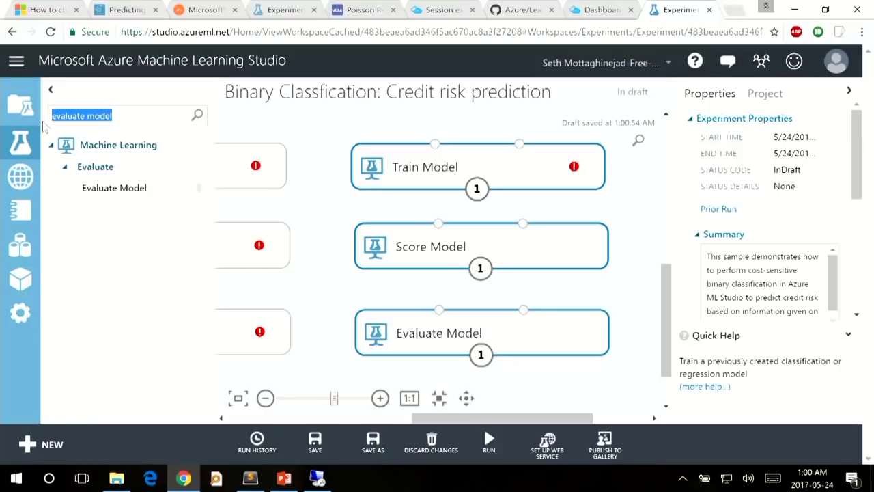
{"action": "type", "text": "logistic"}
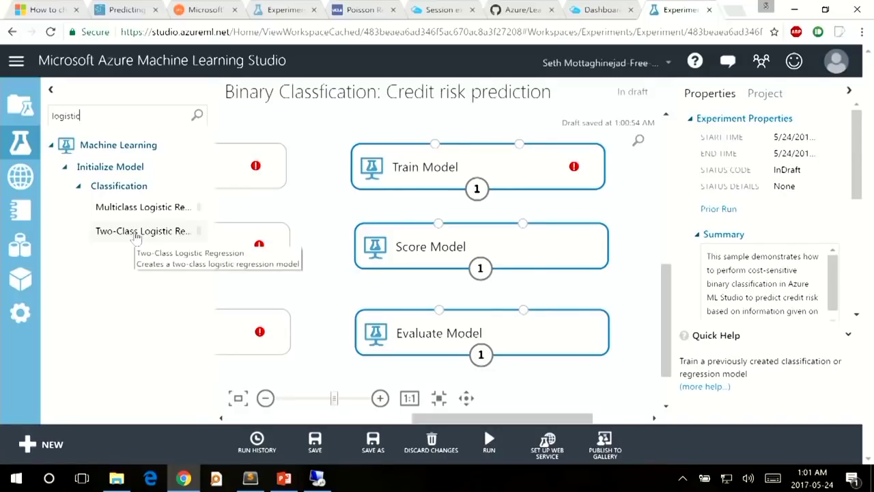
{"action": "left_click_drag", "start_coordinate": [136, 236], "coordinate": [623, 156]}
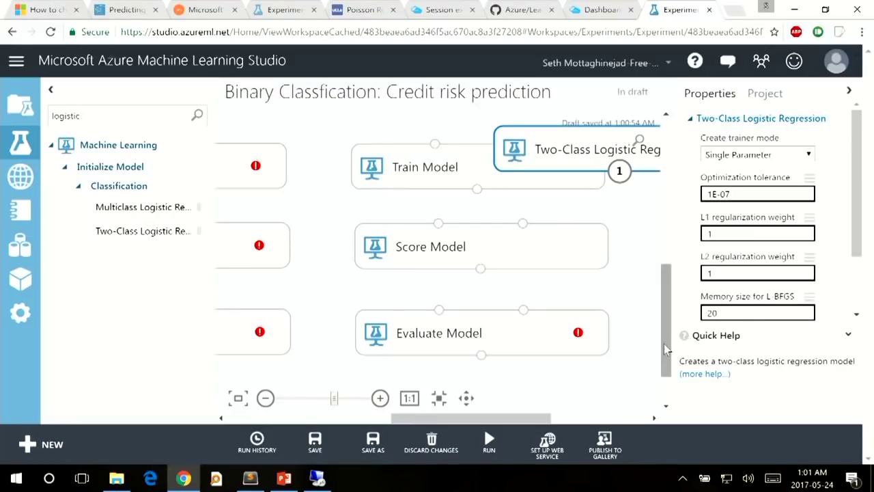
{"action": "left_click_drag", "start_coordinate": [664, 340], "coordinate": [664, 290]}
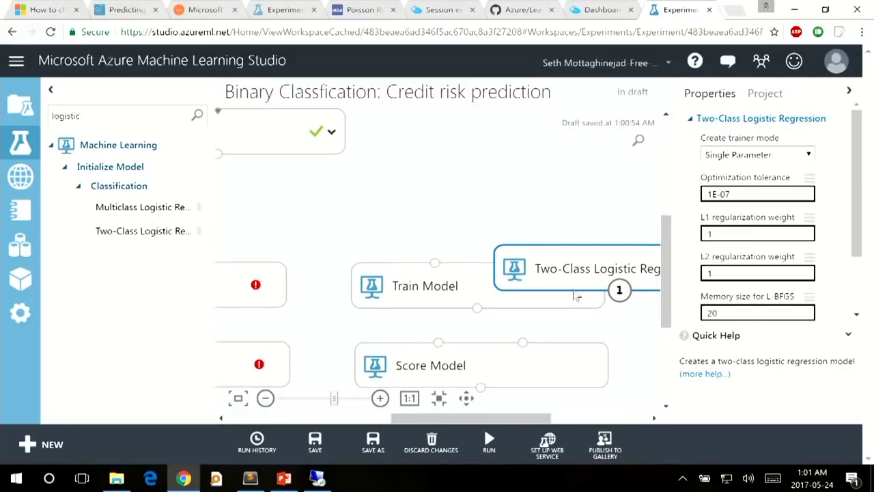
{"action": "left_click_drag", "start_coordinate": [581, 272], "coordinate": [558, 190]}
Connect Linear Regression to the original Train Model's first input and Edit Metadata to its dataset input.
{"action": "left_click_drag", "start_coordinate": [445, 419], "coordinate": [324, 417]}
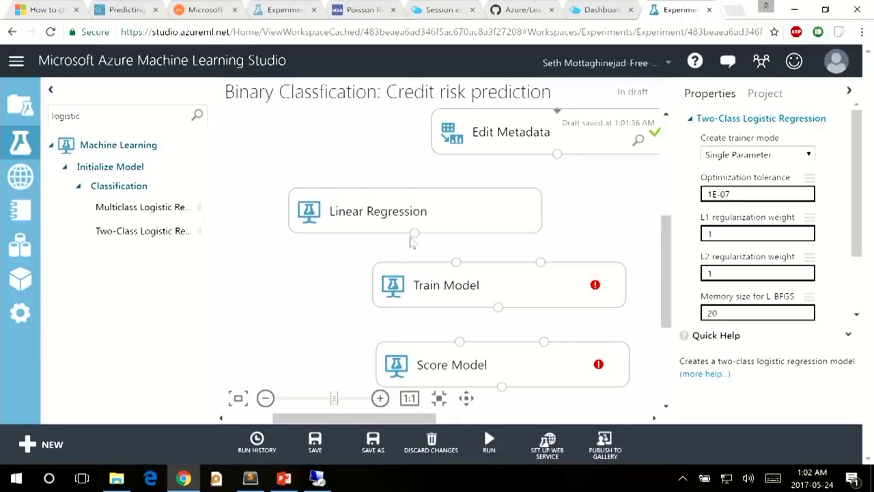
{"action": "left_click_drag", "start_coordinate": [414, 234], "coordinate": [456, 262]}
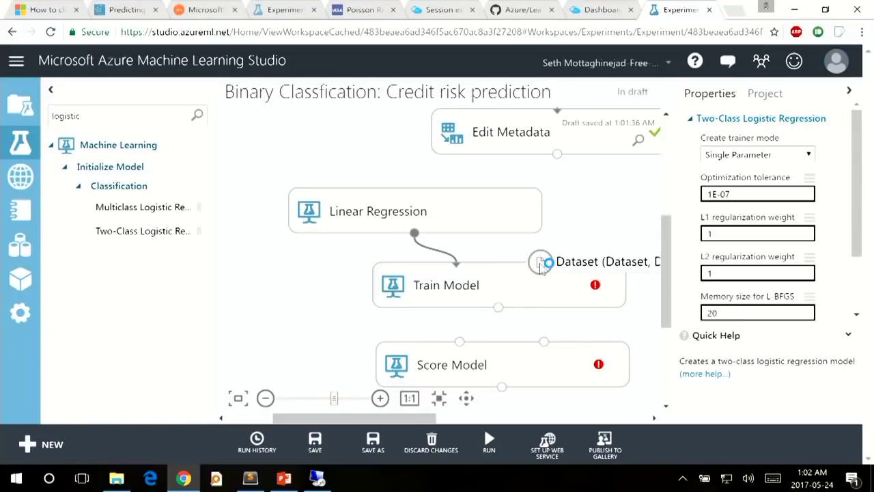
{"action": "left_click_drag", "start_coordinate": [542, 269], "coordinate": [542, 270]}
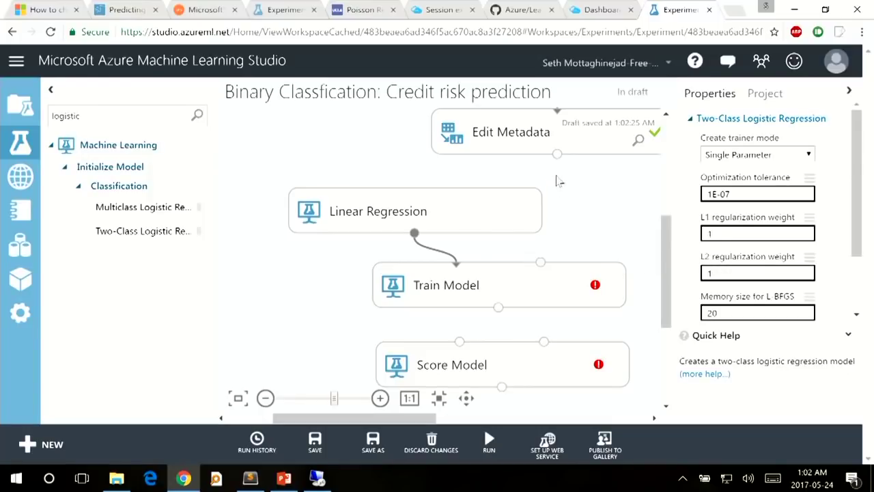
{"action": "left_click_drag", "start_coordinate": [558, 154], "coordinate": [540, 263]}
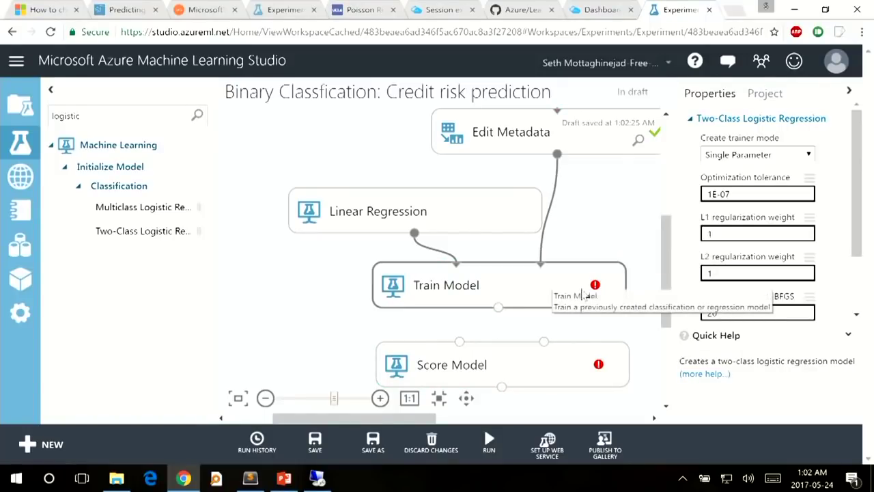
Set the label column of the original Train Model to Credit amount.
{"action": "mouse_move", "coordinate": [595, 289]}
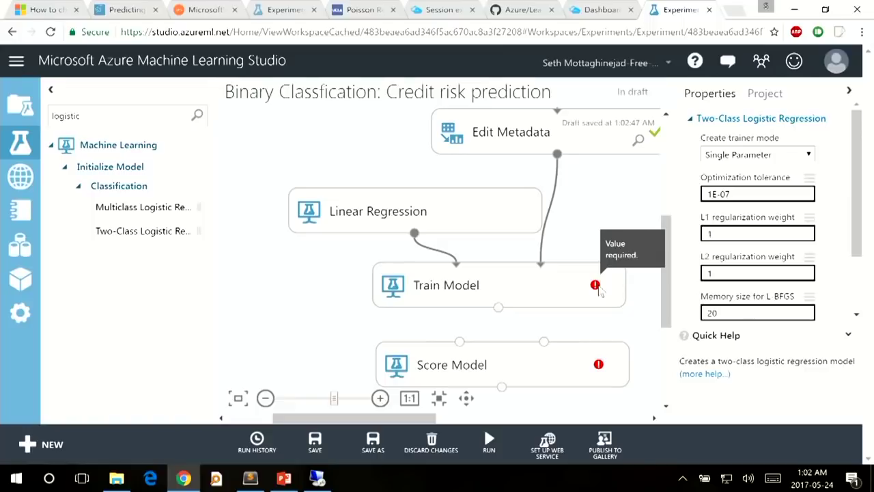
{"action": "left_click", "coordinate": [561, 287]}
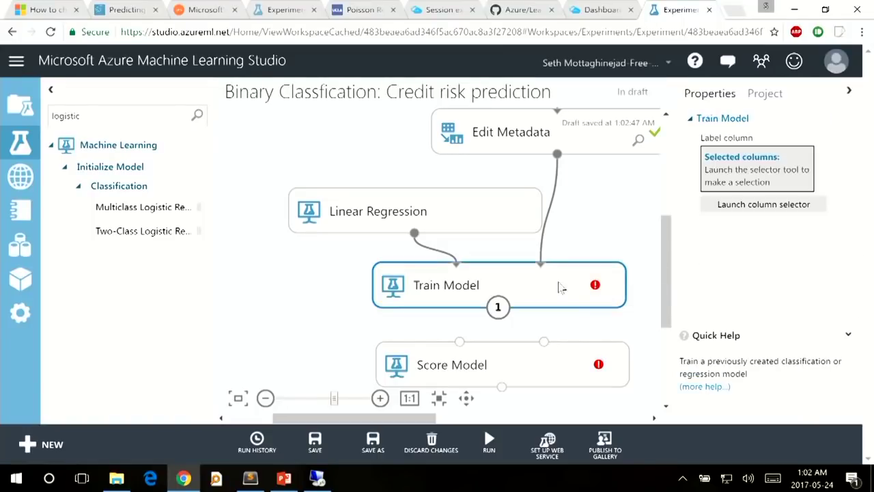
{"action": "left_click", "coordinate": [776, 205]}
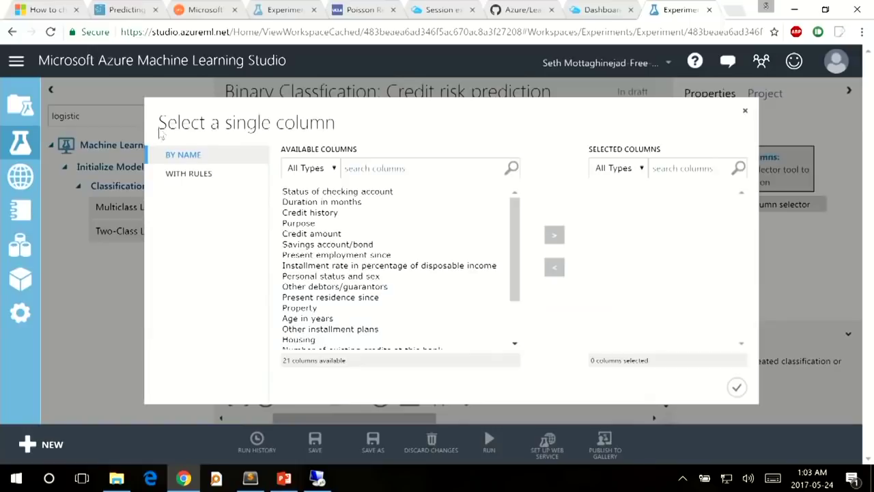
{"action": "left_click_drag", "start_coordinate": [160, 125], "coordinate": [336, 138]}
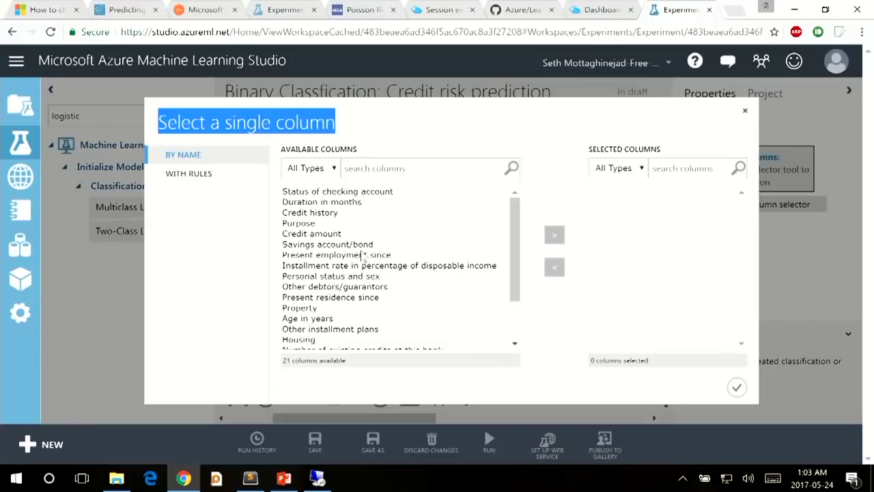
{"action": "left_click", "coordinate": [319, 238]}
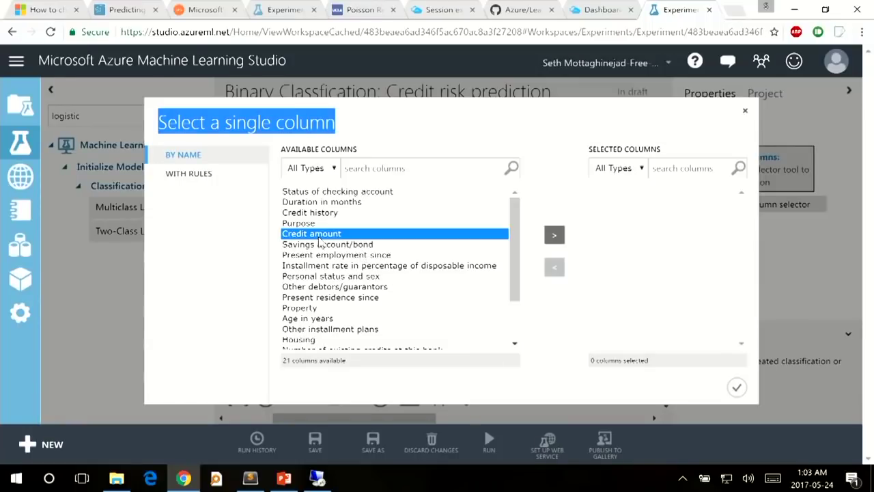
{"action": "left_click", "coordinate": [555, 236]}
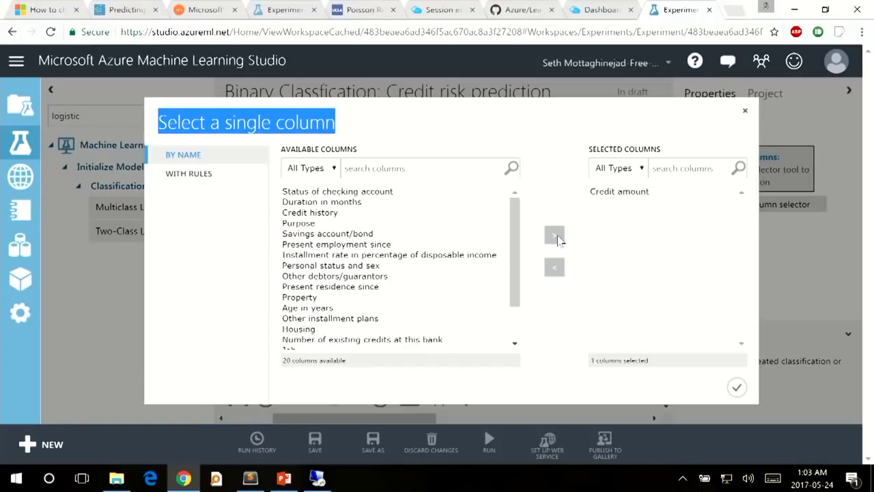
{"action": "left_click", "coordinate": [738, 389]}
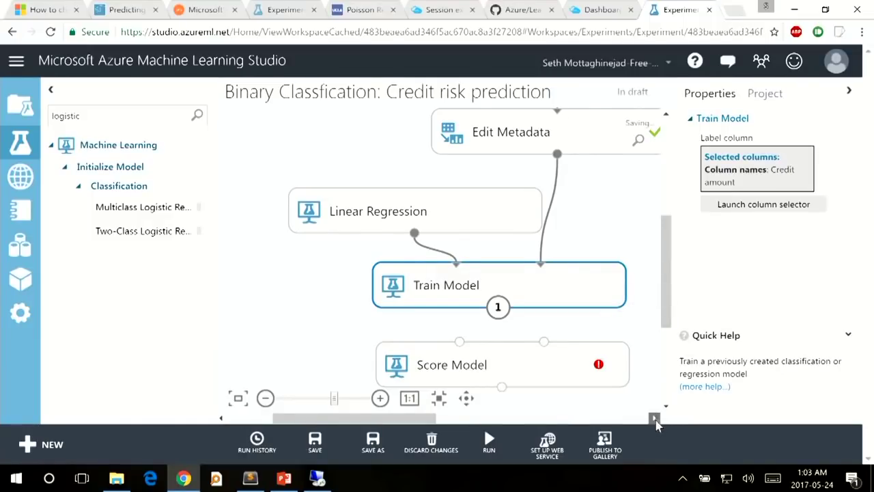
Wire the original Train Model and Edit Metadata into Score Model, and connect Score Model's output to Evaluate Model's first input.
{"action": "left_click", "coordinate": [655, 417]}
{"action": "left_click", "coordinate": [655, 417]}
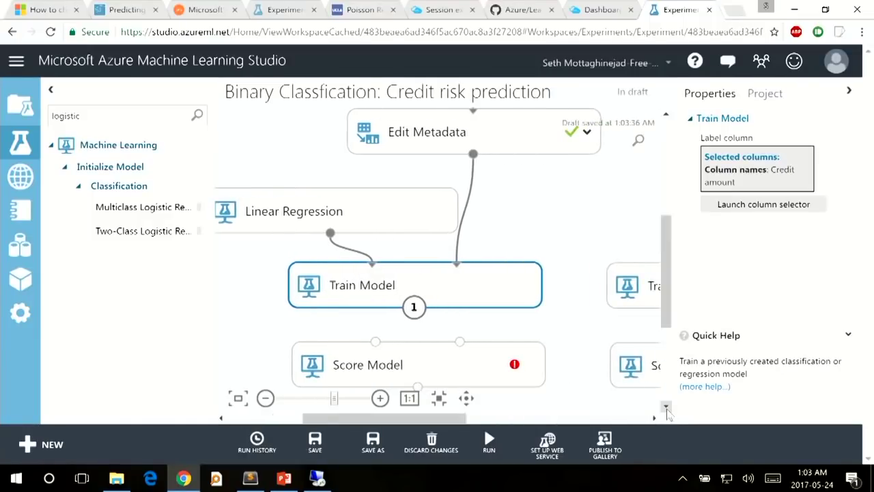
{"action": "left_click", "coordinate": [666, 408]}
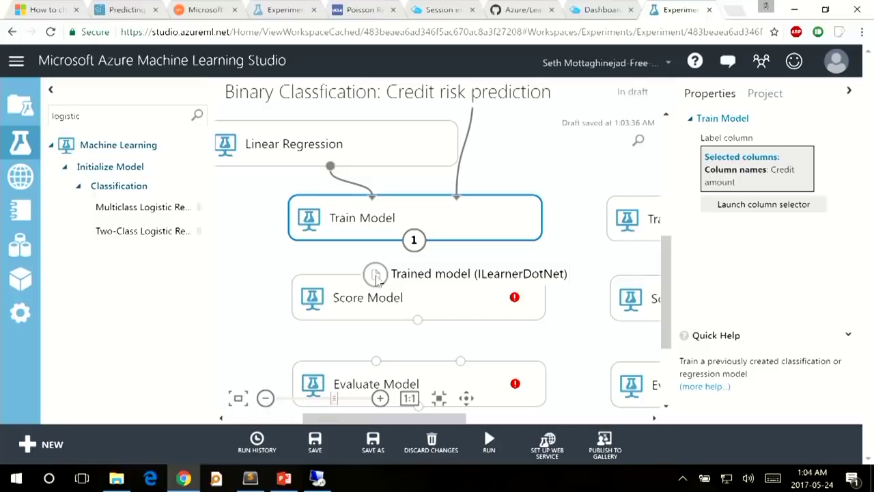
{"action": "left_click_drag", "start_coordinate": [414, 240], "coordinate": [375, 276]}
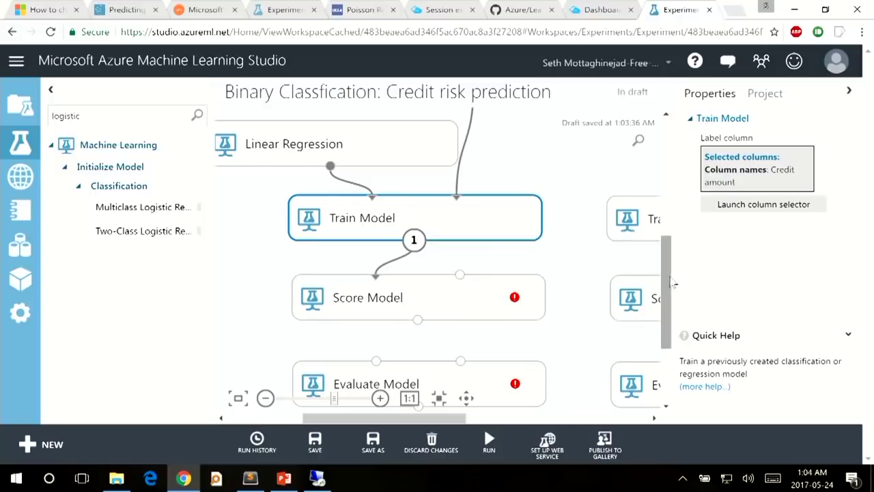
{"action": "left_click_drag", "start_coordinate": [666, 272], "coordinate": [666, 250]}
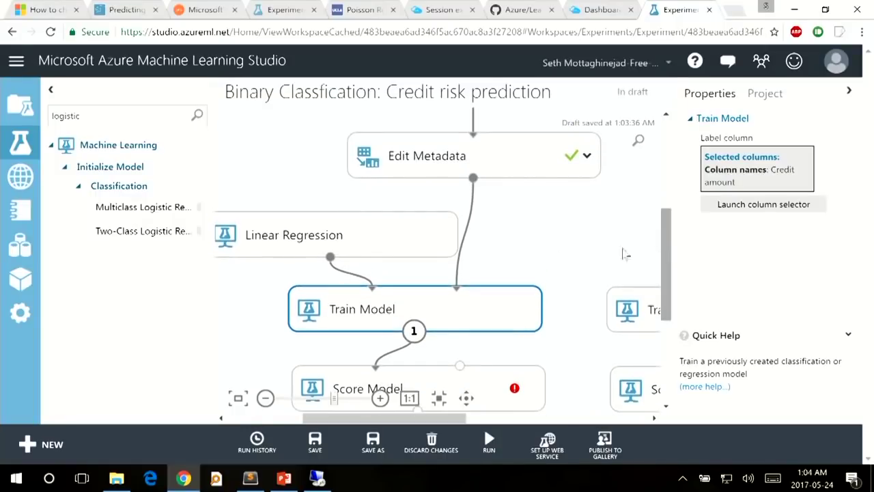
{"action": "left_click_drag", "start_coordinate": [473, 178], "coordinate": [459, 365]}
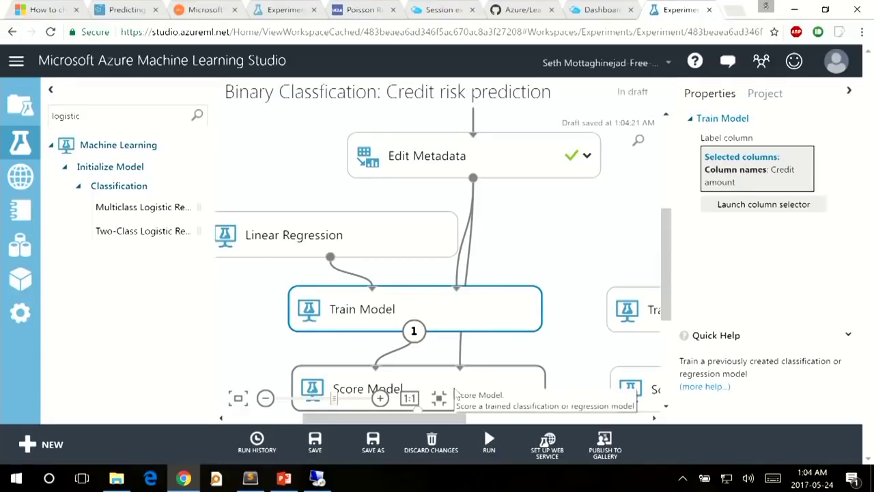
{"action": "left_click_drag", "start_coordinate": [668, 285], "coordinate": [667, 322]}
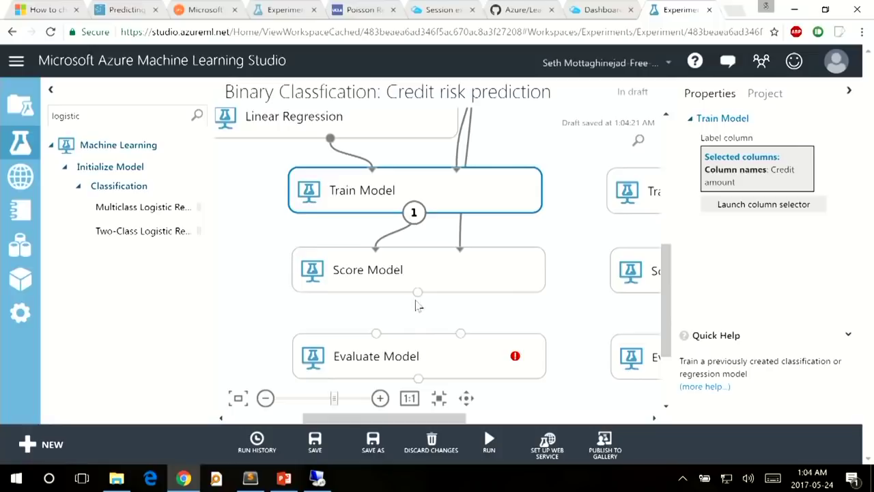
{"action": "left_click_drag", "start_coordinate": [418, 292], "coordinate": [379, 342]}
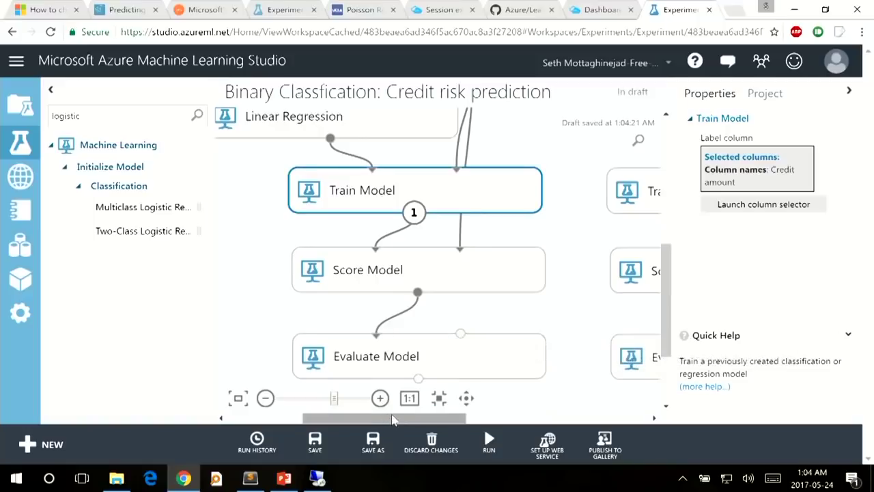
Connect Two-Class Logistic Regression to the copied Train Model's untrained model input and Edit Metadata to its dataset input.
{"action": "left_click_drag", "start_coordinate": [394, 419], "coordinate": [474, 417]}
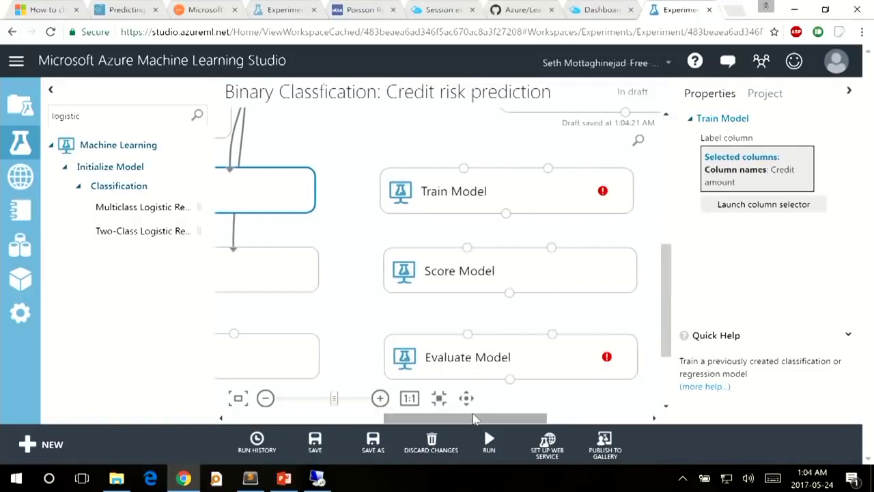
{"action": "left_click_drag", "start_coordinate": [668, 303], "coordinate": [666, 278]}
{"action": "left_click", "coordinate": [582, 169]}
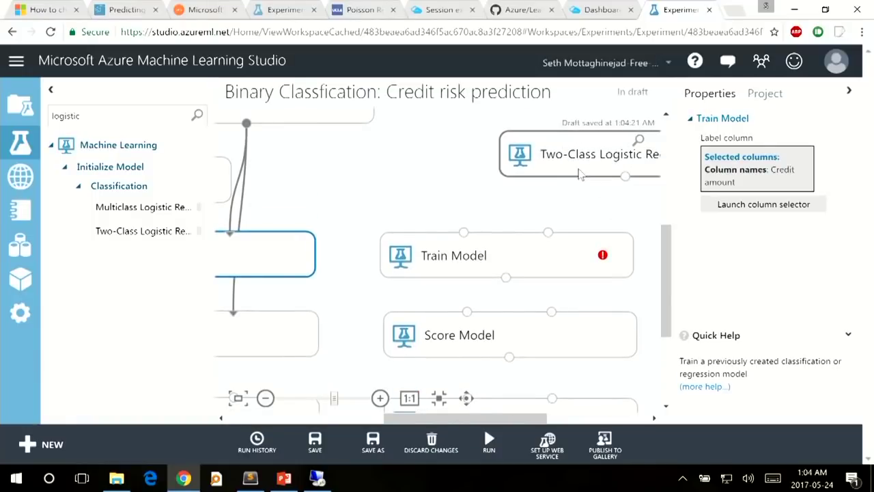
{"action": "left_click_drag", "start_coordinate": [624, 176], "coordinate": [462, 231]}
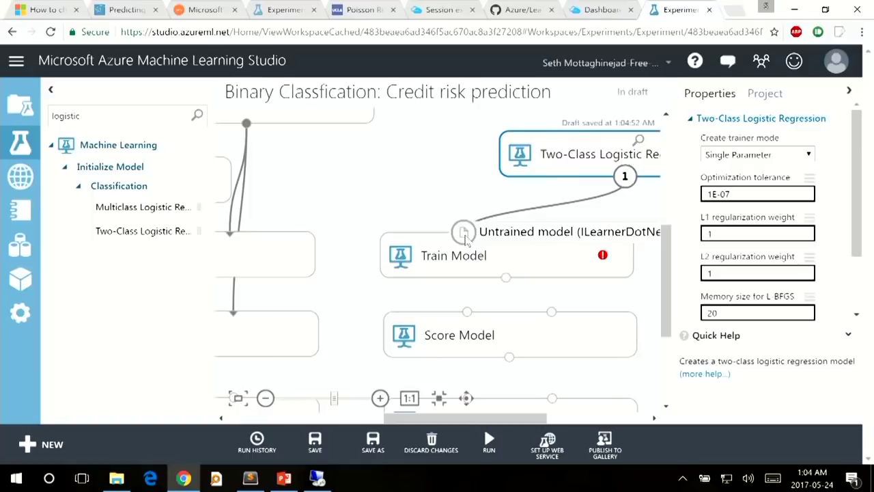
{"action": "left_click_drag", "start_coordinate": [247, 123], "coordinate": [548, 233]}
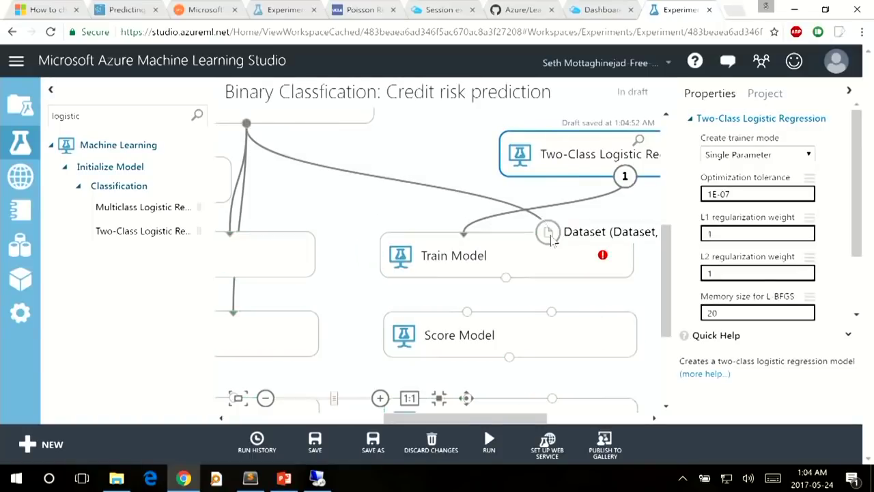
Set the label column of the copied Train Model to Credit risk.
{"action": "left_click", "coordinate": [515, 261]}
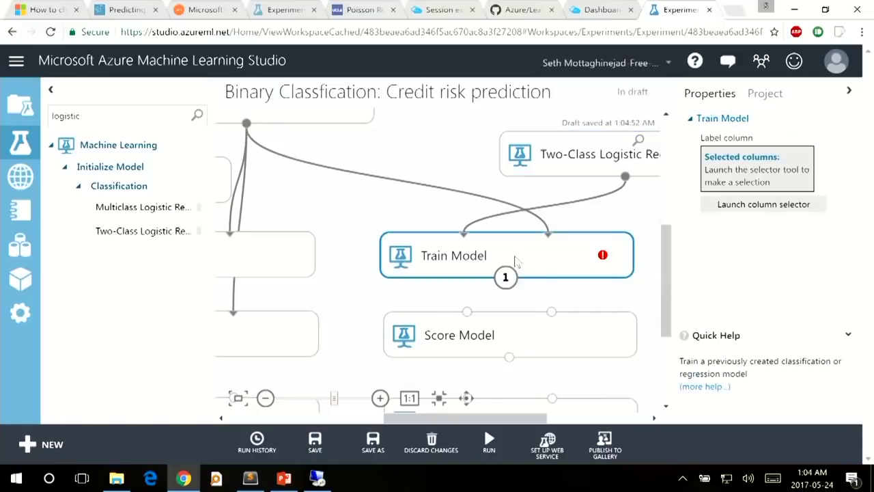
{"action": "left_click", "coordinate": [790, 206]}
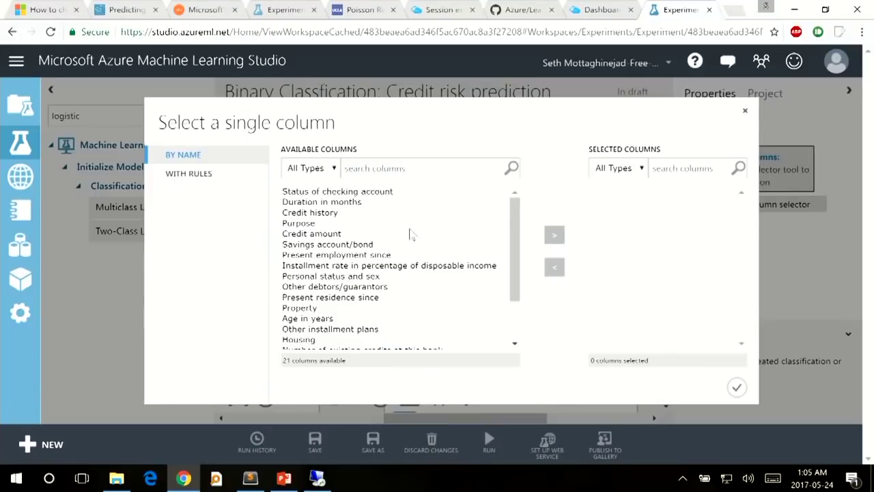
{"action": "scroll", "coordinate": [410, 232], "scroll_direction": "down", "scroll_amount": 3}
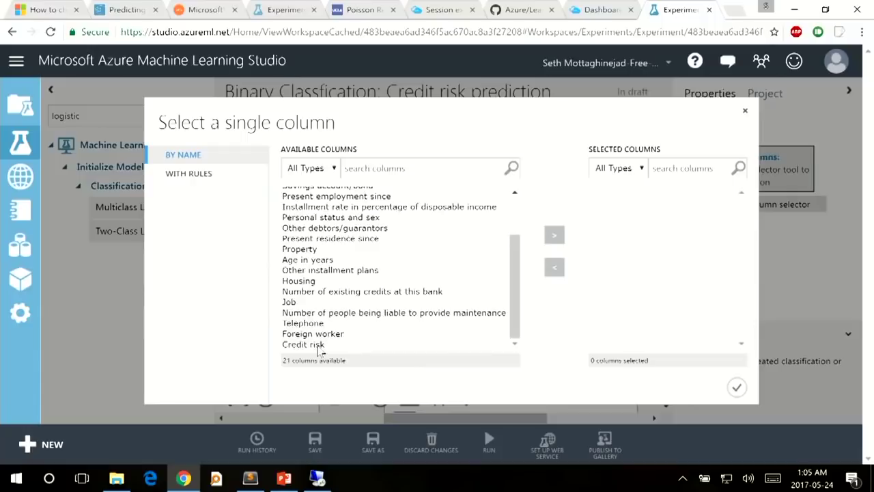
{"action": "left_click", "coordinate": [318, 346]}
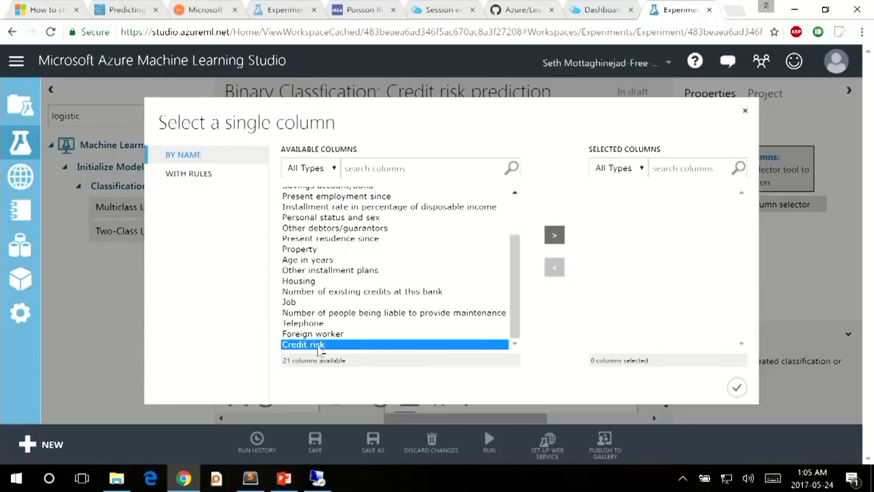
{"action": "left_click", "coordinate": [554, 234]}
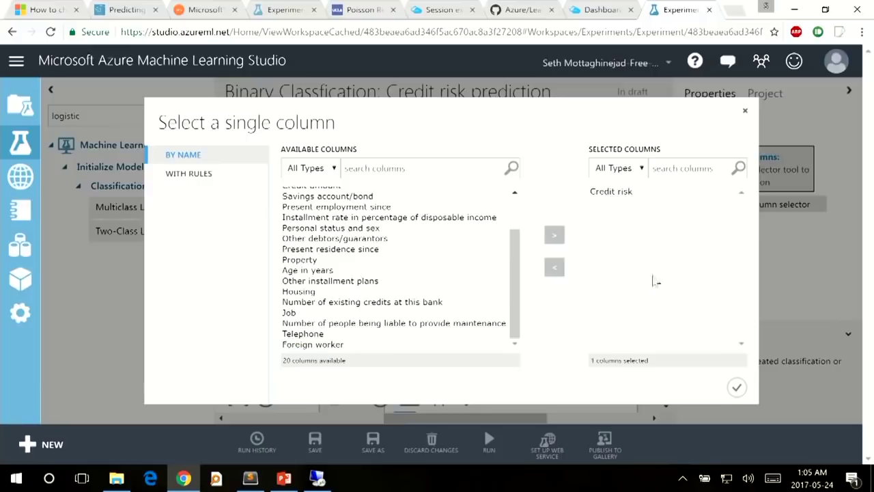
{"action": "left_click", "coordinate": [737, 388]}
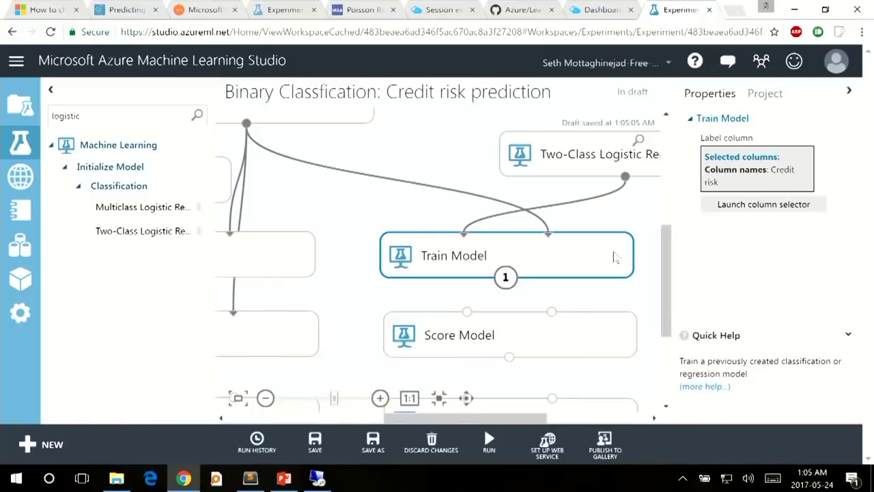
Wire the copied Train Model and Edit Metadata into the two inputs of the copied Score Model.
{"action": "left_click_drag", "start_coordinate": [505, 277], "coordinate": [467, 312]}
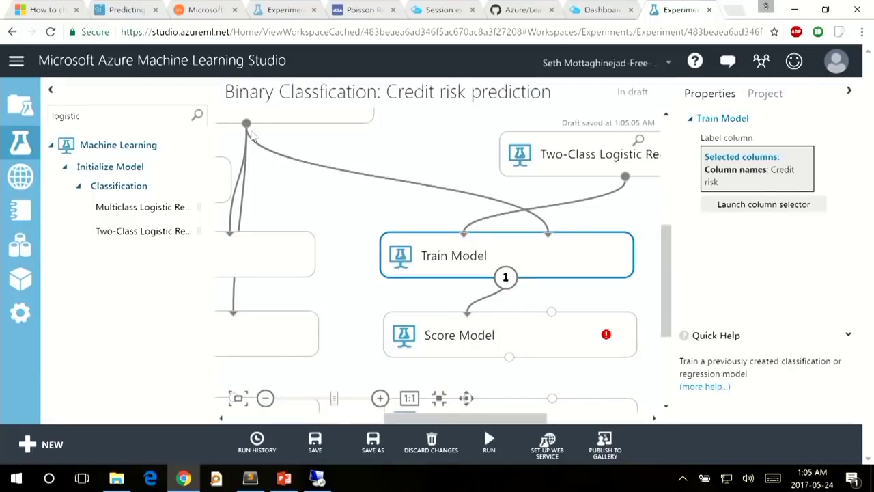
{"action": "left_click_drag", "start_coordinate": [246, 123], "coordinate": [552, 313]}
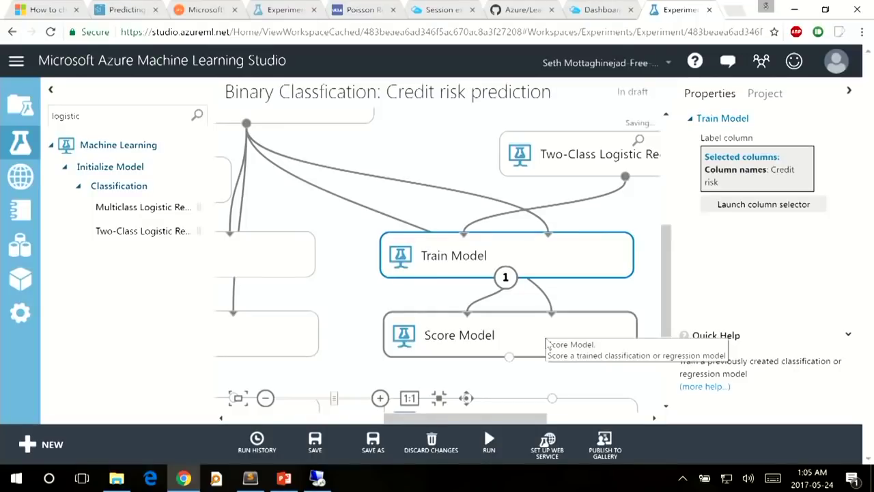
{"action": "left_click_drag", "start_coordinate": [667, 301], "coordinate": [669, 322]}
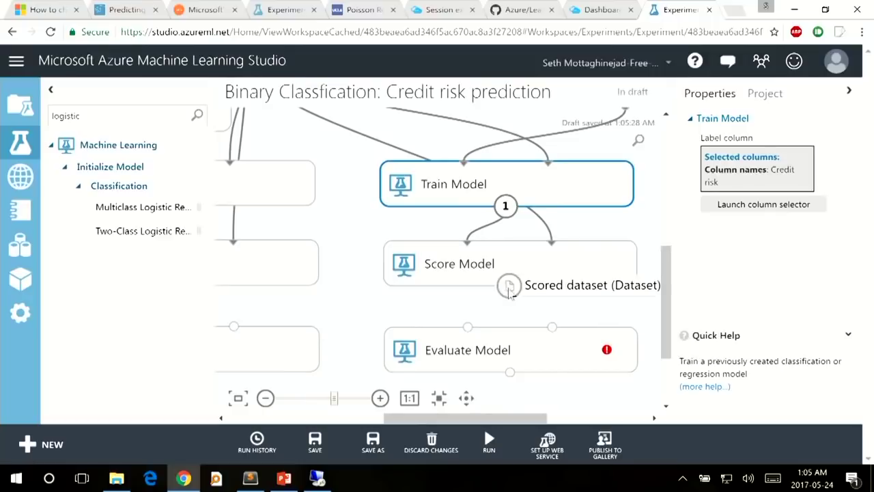
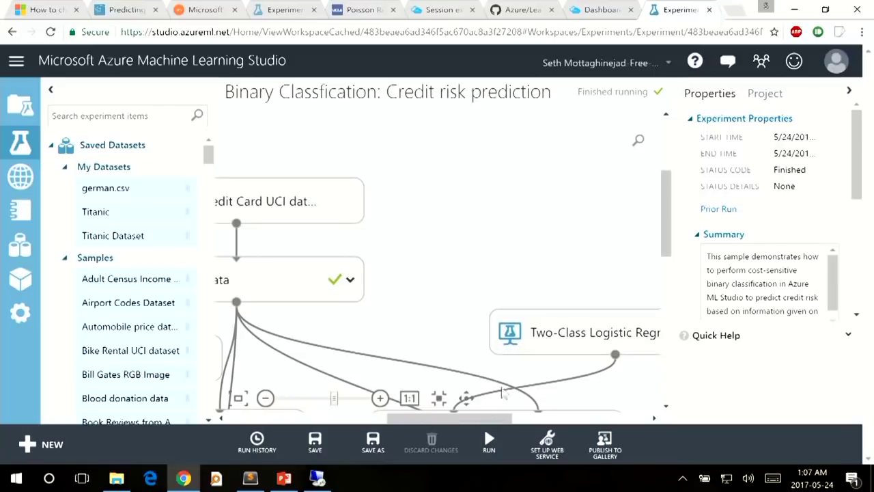
Examine the Edit Metadata module and the Linear Regression and Two-Class Logistic Regression branches of the finished experiment.
{"action": "left_click_drag", "start_coordinate": [479, 419], "coordinate": [412, 427]}
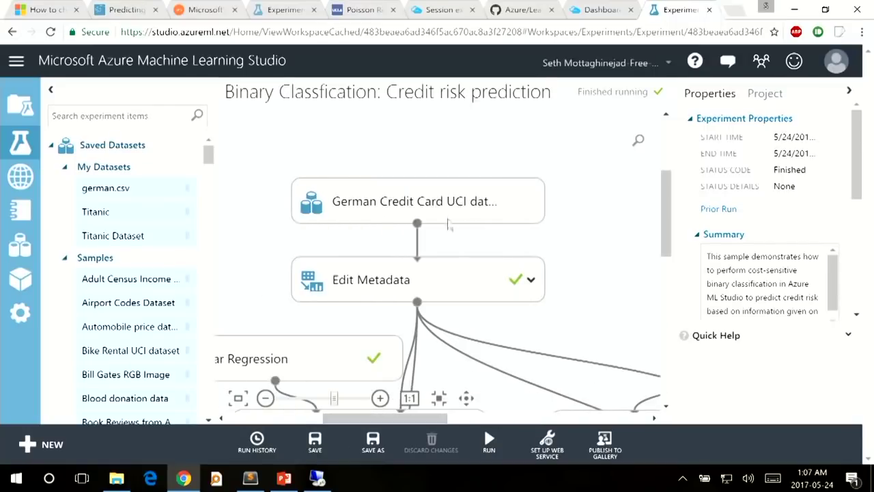
{"action": "left_click", "coordinate": [457, 276]}
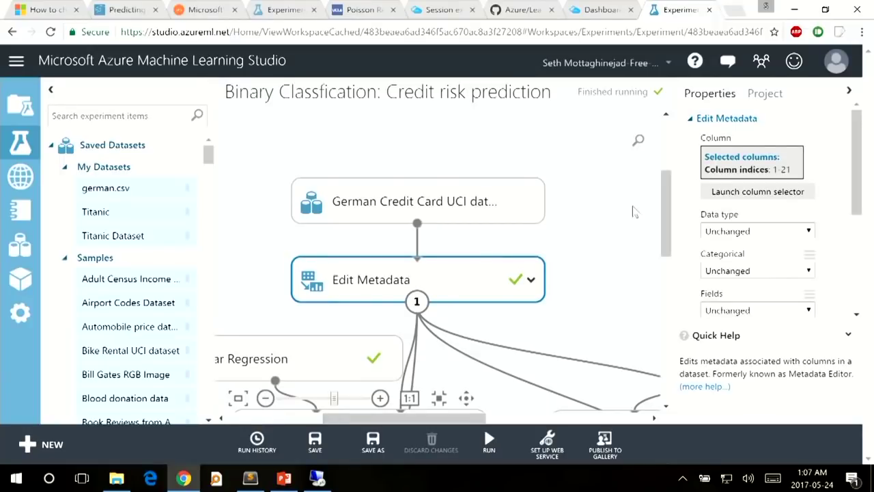
{"action": "left_click_drag", "start_coordinate": [666, 241], "coordinate": [669, 280]}
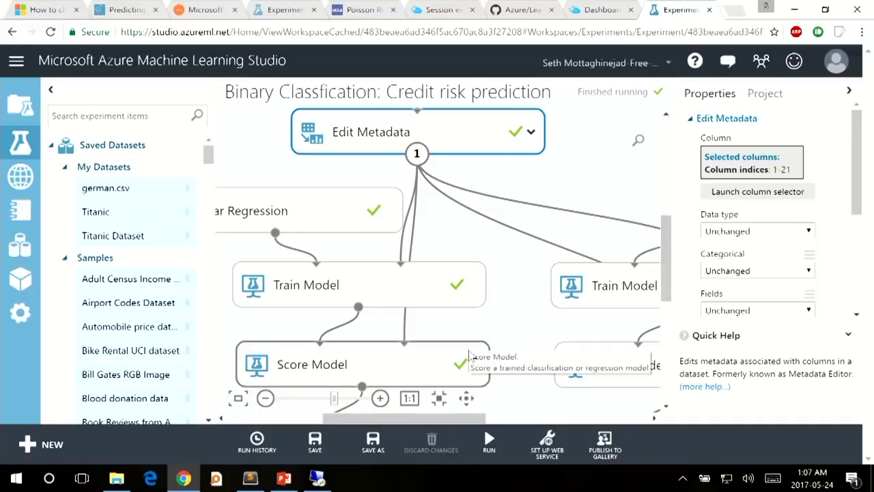
{"action": "left_click_drag", "start_coordinate": [419, 419], "coordinate": [386, 429]}
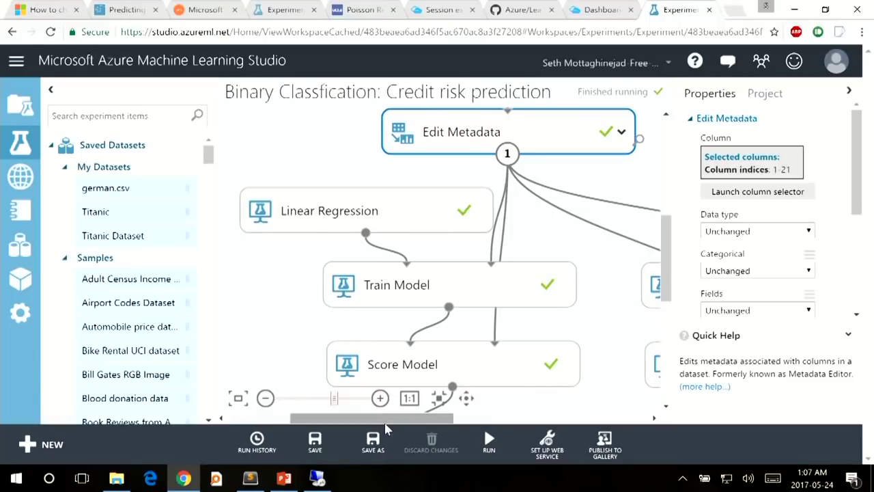
{"action": "left_click_drag", "start_coordinate": [386, 428], "coordinate": [498, 421]}
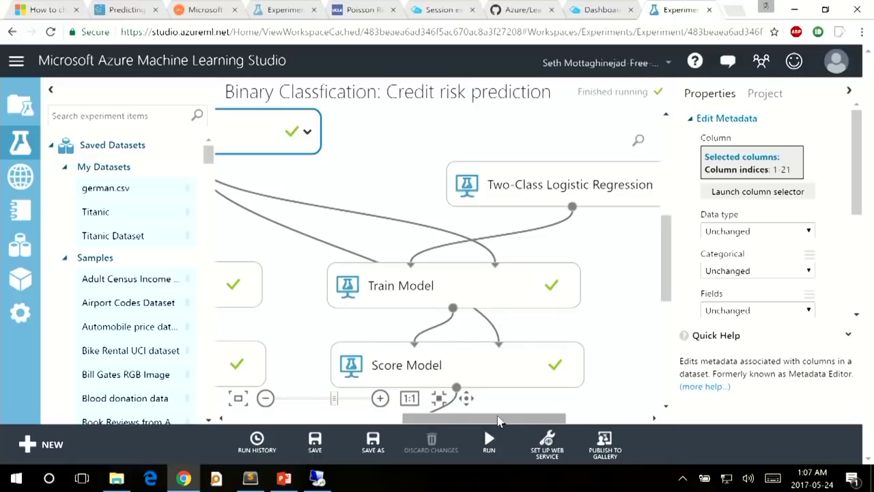
{"action": "left_click_drag", "start_coordinate": [498, 422], "coordinate": [403, 426]}
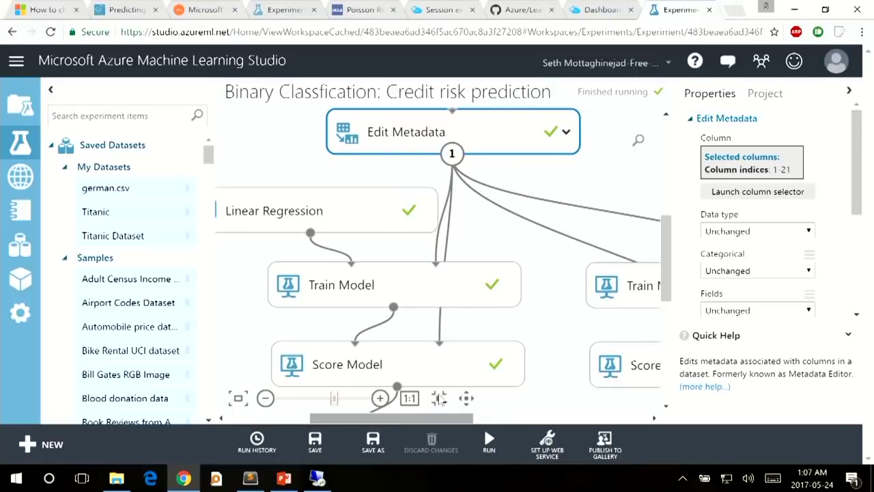
Visualize the trained model of the Linear Regression branch's Train Model and examine its settings.
{"action": "left_click_drag", "start_coordinate": [669, 251], "coordinate": [669, 268]}
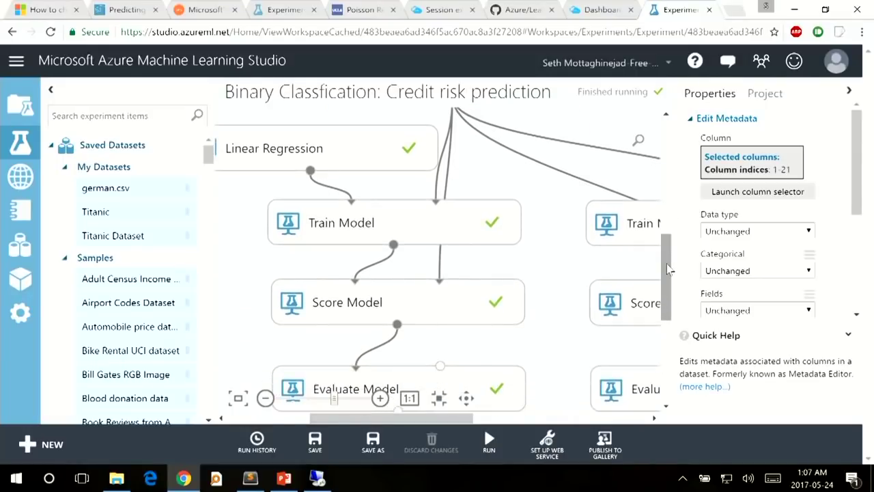
{"action": "right_click", "coordinate": [420, 223]}
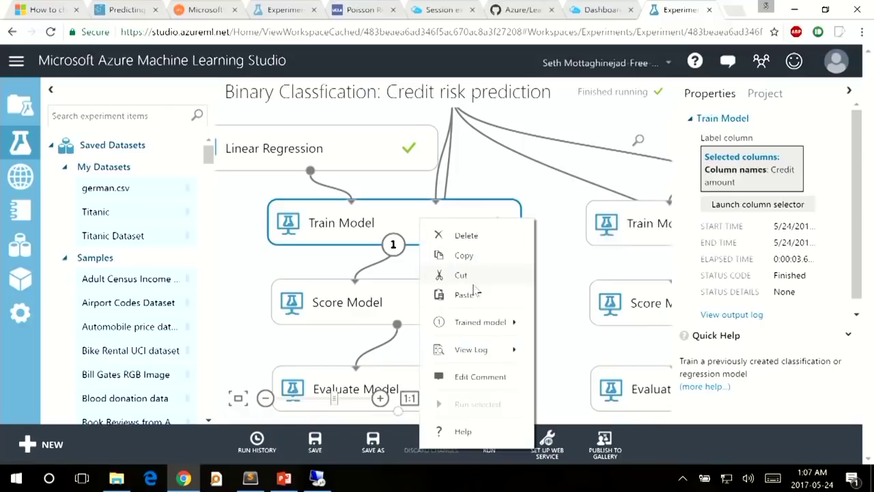
{"action": "mouse_move", "coordinate": [490, 329]}
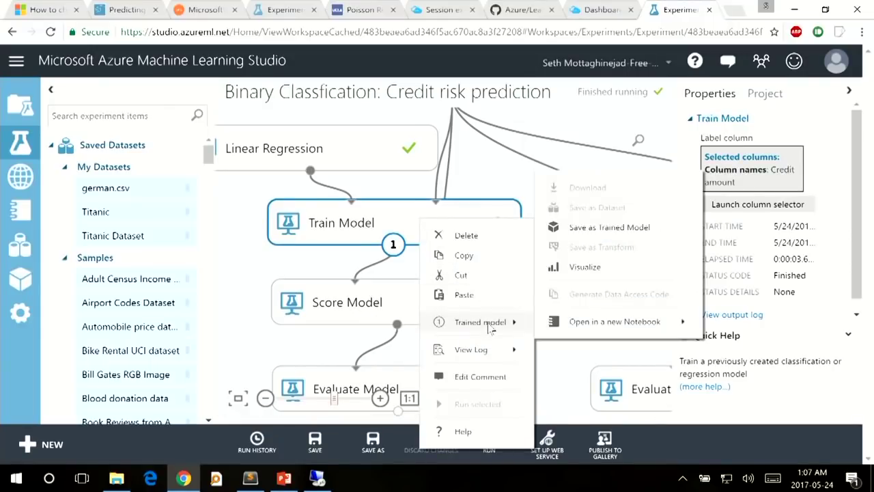
{"action": "left_click", "coordinate": [619, 272]}
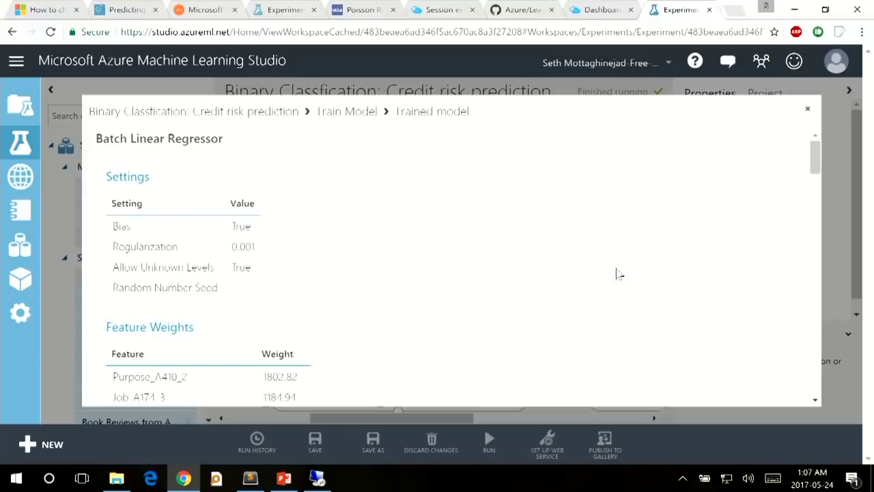
{"action": "scroll", "coordinate": [394, 290], "scroll_direction": "down", "scroll_amount": 3}
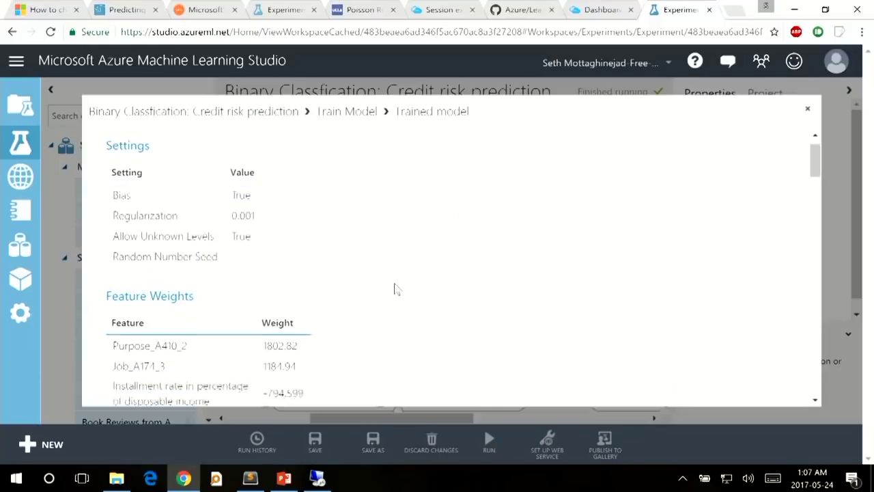
{"action": "scroll", "coordinate": [395, 289], "scroll_direction": "up", "scroll_amount": 3}
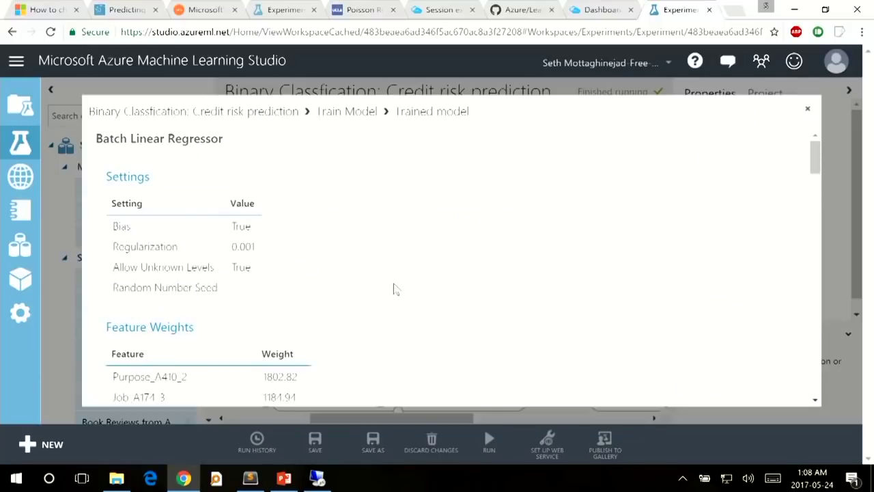
{"action": "left_click_drag", "start_coordinate": [106, 226], "coordinate": [260, 313]}
{"action": "left_click", "coordinate": [260, 318]}
Examine the Feature Weights table of the trained linear regression model, then close the visualization.
{"action": "scroll", "coordinate": [260, 318], "scroll_direction": "down", "scroll_amount": 3}
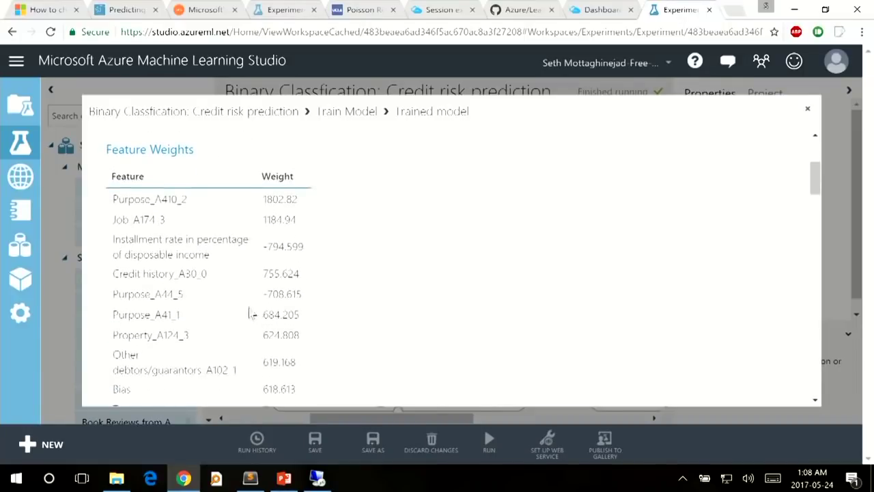
{"action": "left_click_drag", "start_coordinate": [106, 154], "coordinate": [202, 154]}
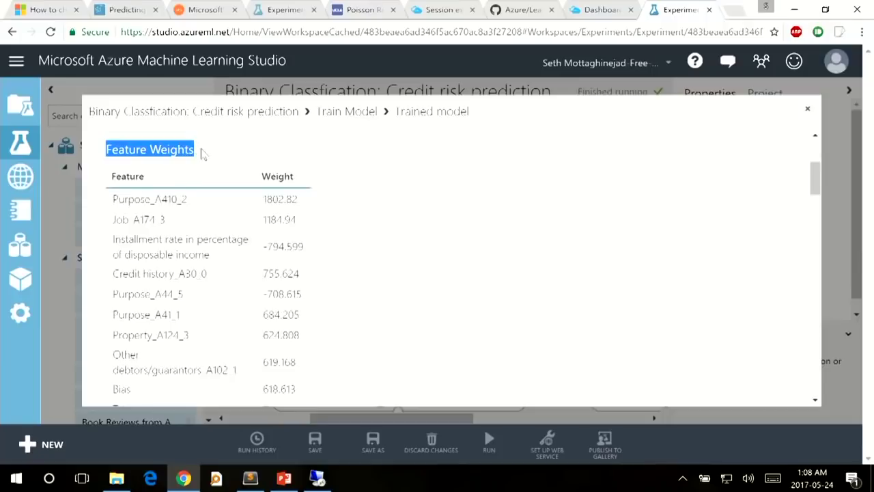
{"action": "left_click", "coordinate": [386, 201]}
{"action": "scroll", "coordinate": [386, 201], "scroll_direction": "down", "scroll_amount": 1}
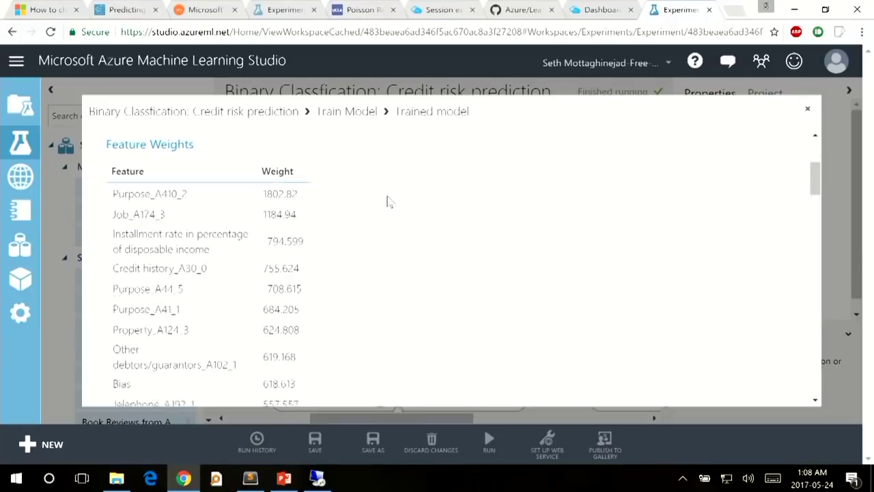
{"action": "scroll", "coordinate": [387, 201], "scroll_direction": "up", "scroll_amount": 1}
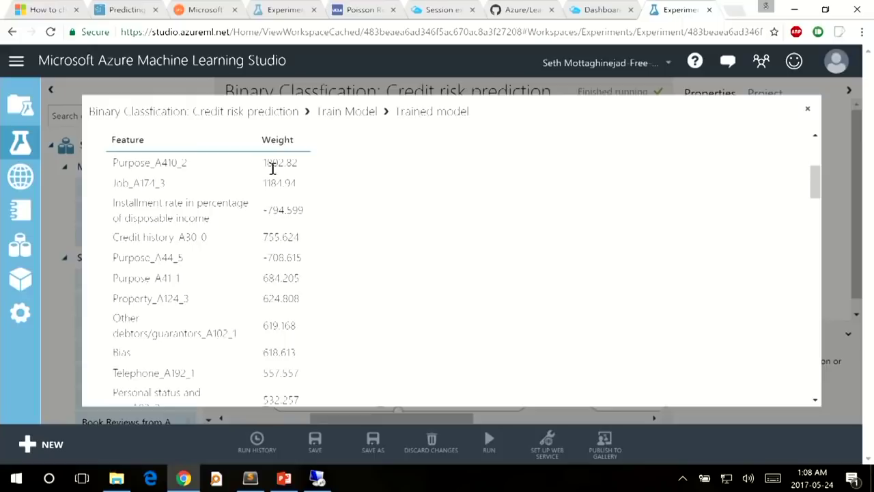
{"action": "left_click_drag", "start_coordinate": [265, 162], "coordinate": [301, 161]}
{"action": "scroll", "coordinate": [324, 243], "scroll_direction": "down", "scroll_amount": 6}
{"action": "scroll", "coordinate": [325, 244], "scroll_direction": "up", "scroll_amount": 3}
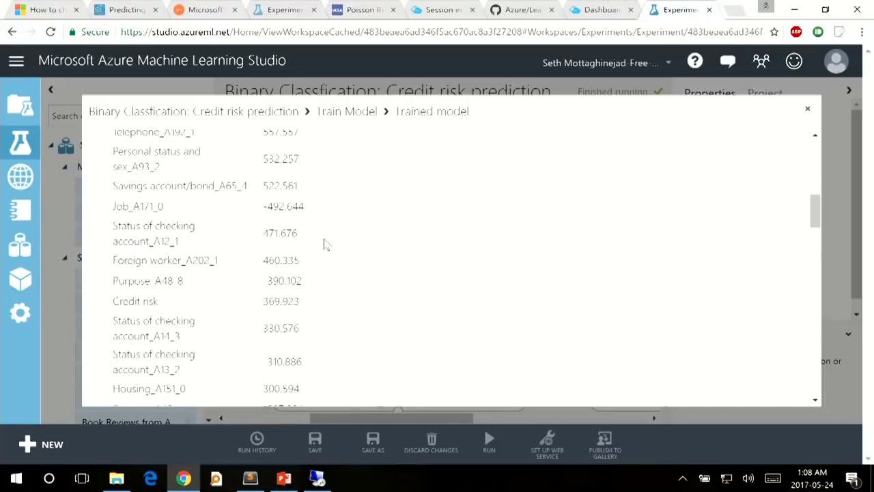
{"action": "scroll", "coordinate": [325, 245], "scroll_direction": "down", "scroll_amount": 10}
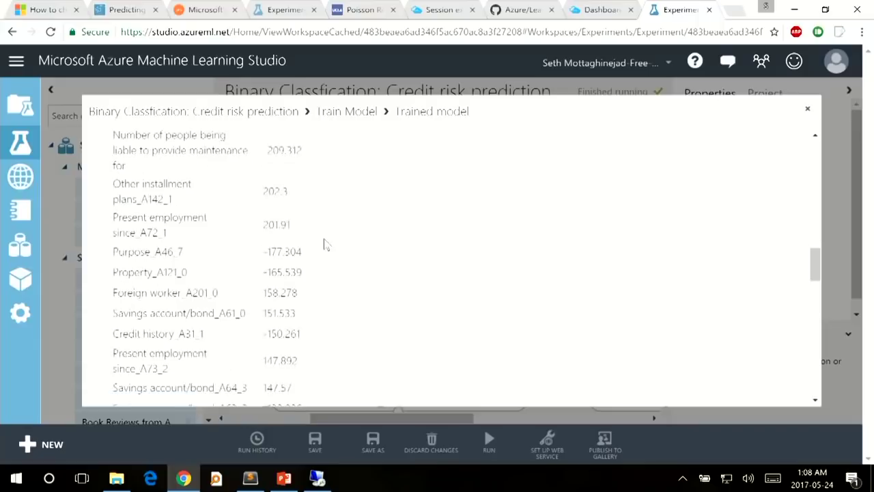
{"action": "scroll", "coordinate": [325, 244], "scroll_direction": "down", "scroll_amount": 1}
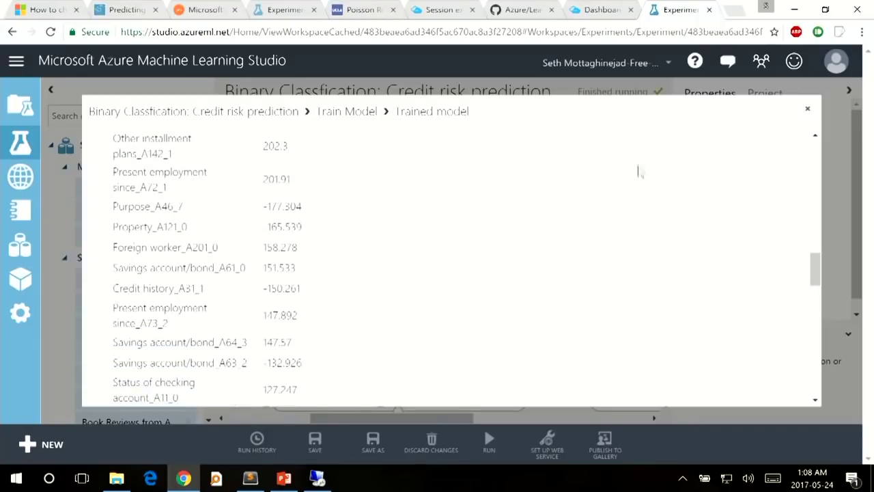
{"action": "left_click", "coordinate": [808, 111]}
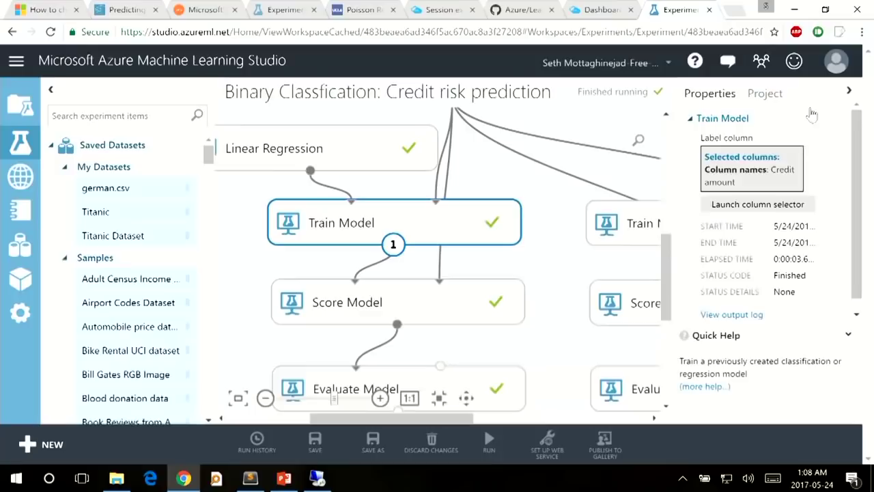
Visualize the scored dataset of the Linear Regression branch's Score Model and view the Scored Labels, Credit risk and Telephone column statistics.
{"action": "left_click", "coordinate": [430, 299]}
{"action": "right_click", "coordinate": [430, 298]}
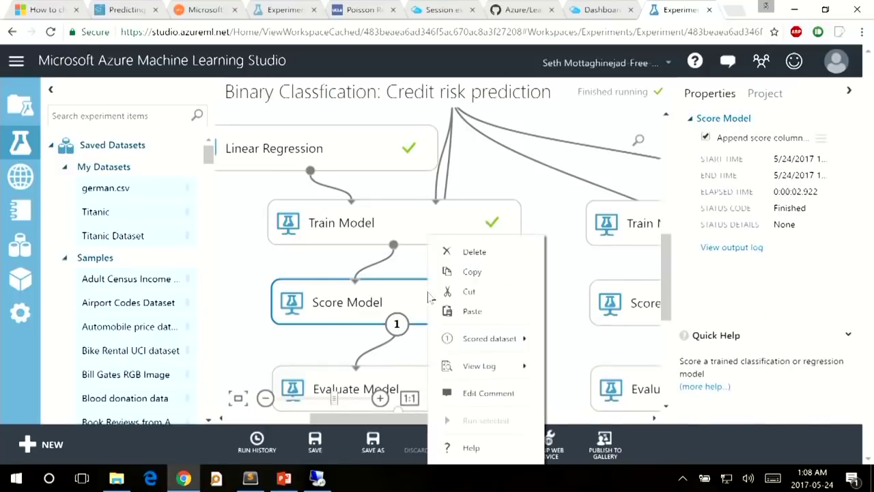
{"action": "mouse_move", "coordinate": [498, 345]}
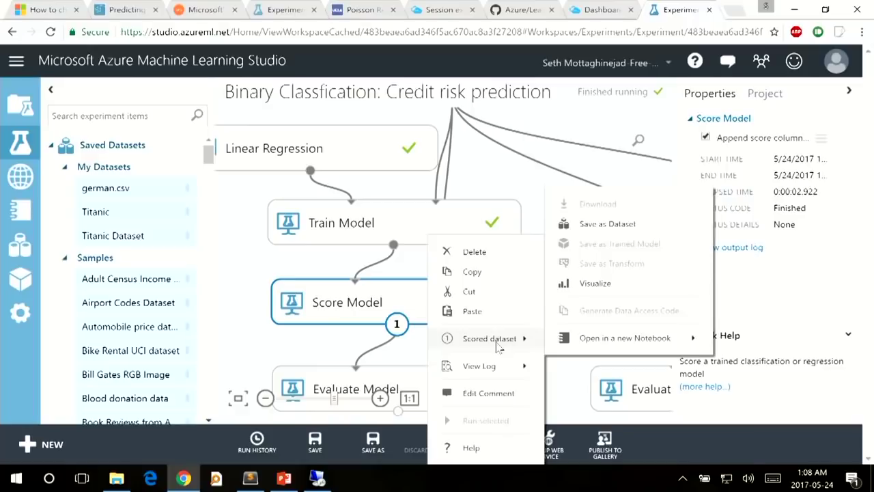
{"action": "left_click", "coordinate": [638, 285]}
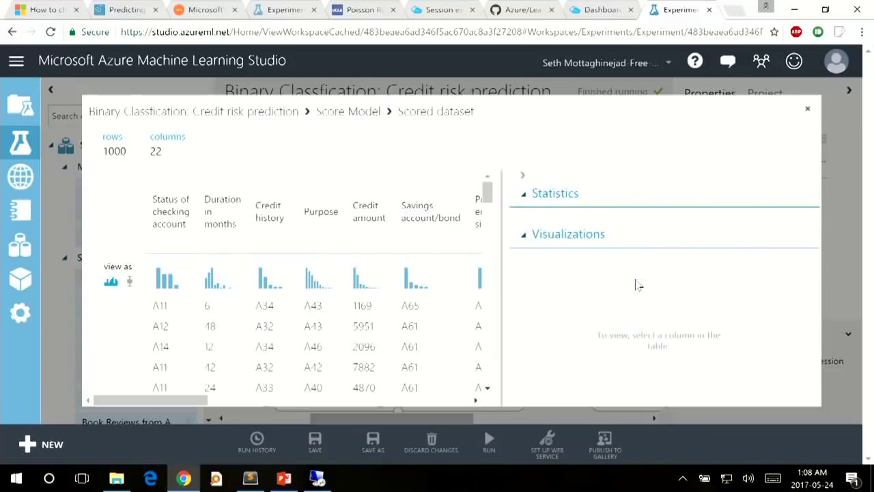
{"action": "left_click_drag", "start_coordinate": [157, 394], "coordinate": [432, 396]}
{"action": "left_click", "coordinate": [443, 212]}
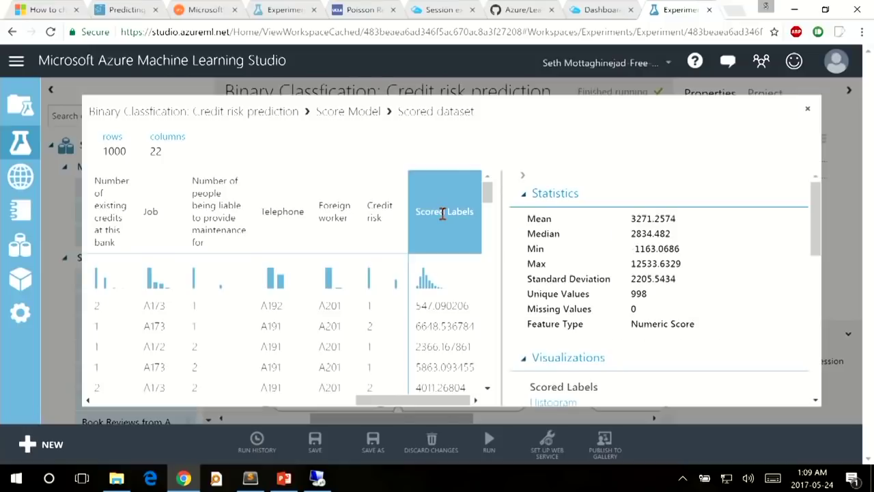
{"action": "left_click", "coordinate": [376, 206]}
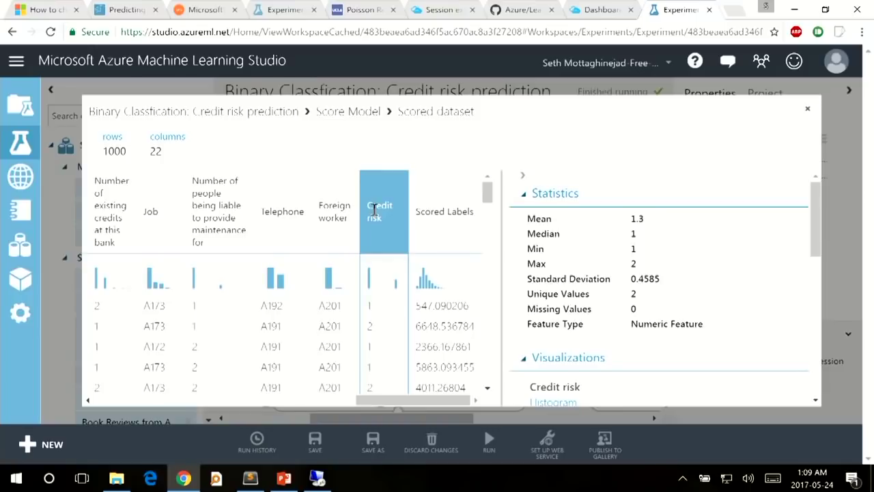
{"action": "left_click", "coordinate": [296, 235]}
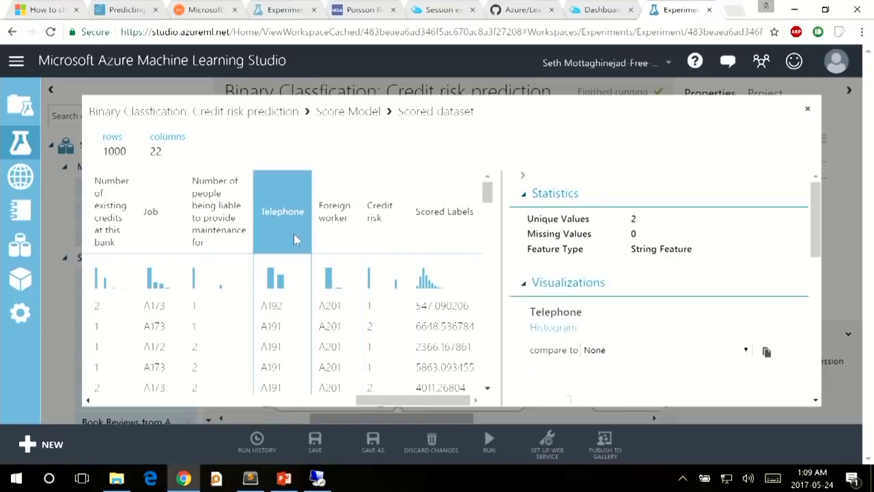
Compare the first row's Credit amount with its Scored Labels value in the scored dataset.
{"action": "left_click_drag", "start_coordinate": [397, 401], "coordinate": [194, 403]}
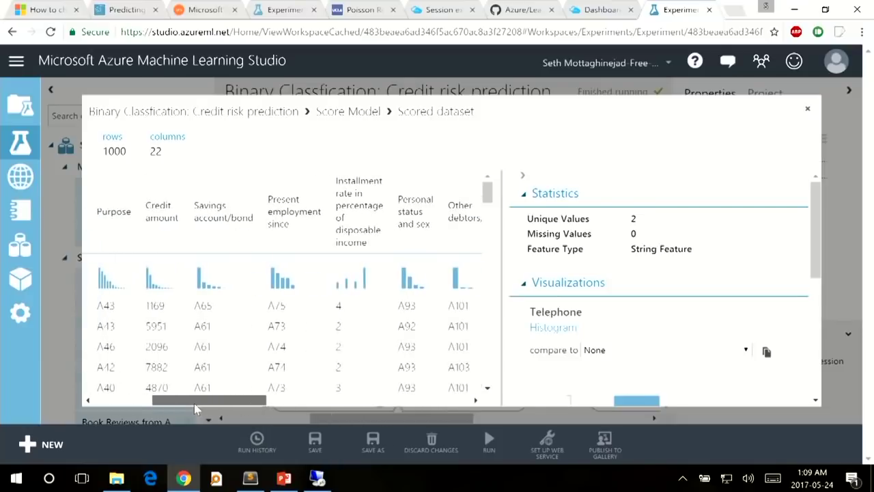
{"action": "left_click", "coordinate": [162, 212]}
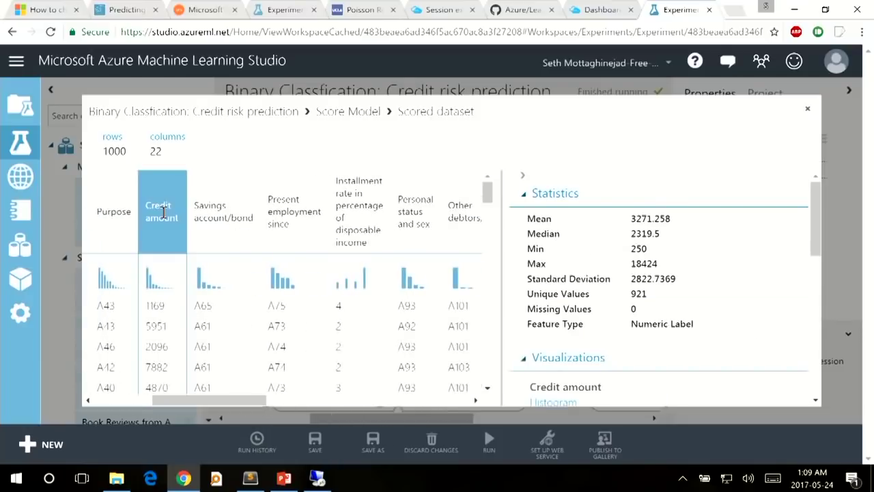
{"action": "double_click", "coordinate": [156, 306]}
{"action": "left_click_drag", "start_coordinate": [165, 305], "coordinate": [174, 304]}
{"action": "left_click_drag", "start_coordinate": [198, 401], "coordinate": [407, 401]}
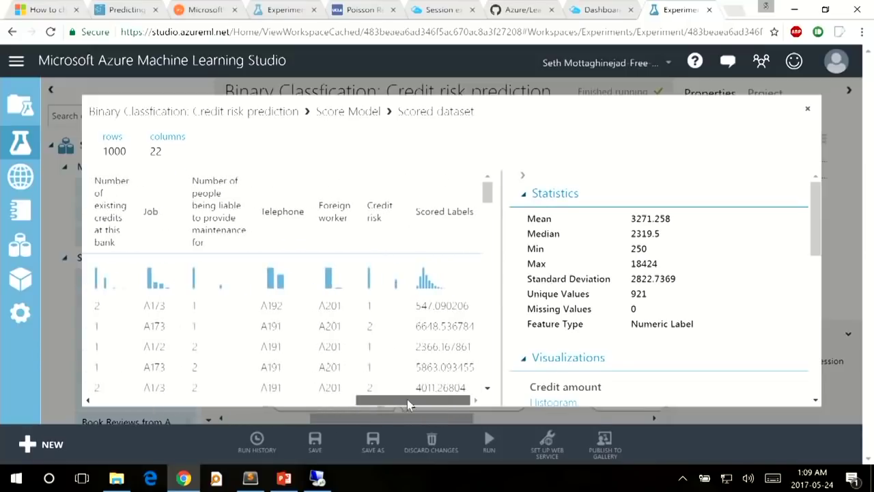
{"action": "left_click", "coordinate": [425, 304]}
{"action": "double_click", "coordinate": [429, 306]}
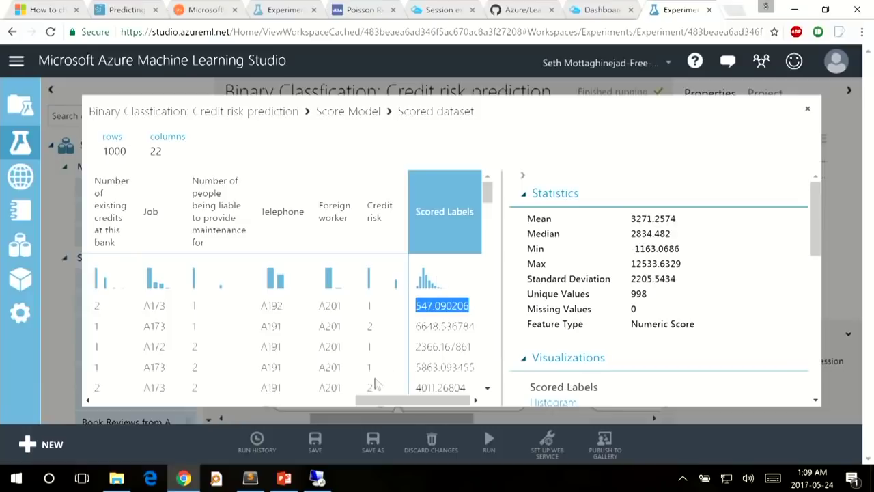
Compare the mean of the Credit amount column with the mean of the Scored Labels column.
{"action": "left_click_drag", "start_coordinate": [373, 401], "coordinate": [160, 400]}
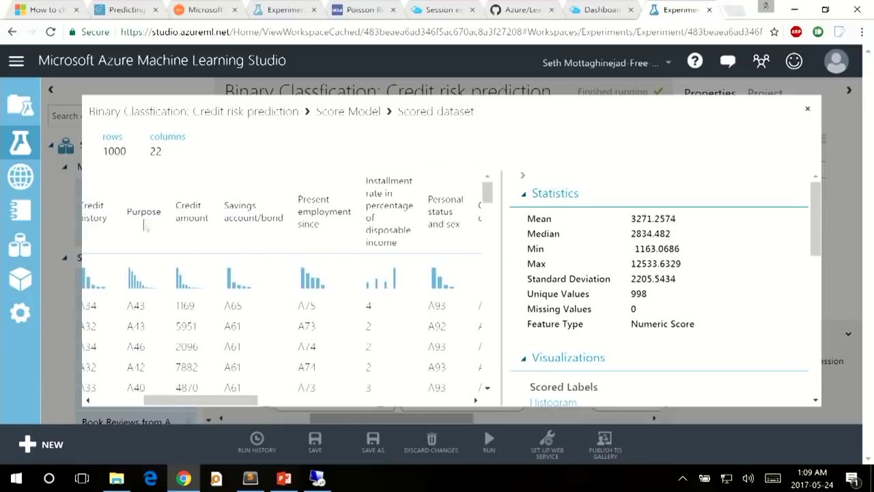
{"action": "left_click", "coordinate": [180, 208]}
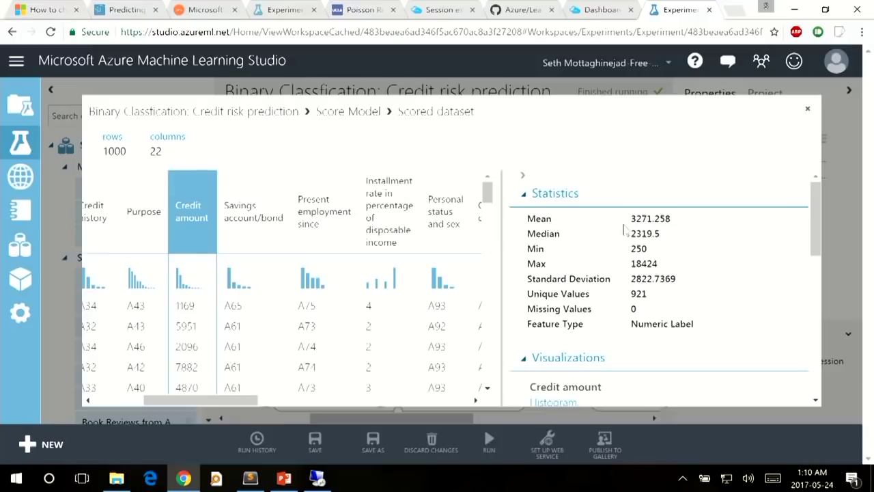
{"action": "left_click_drag", "start_coordinate": [630, 219], "coordinate": [654, 218]}
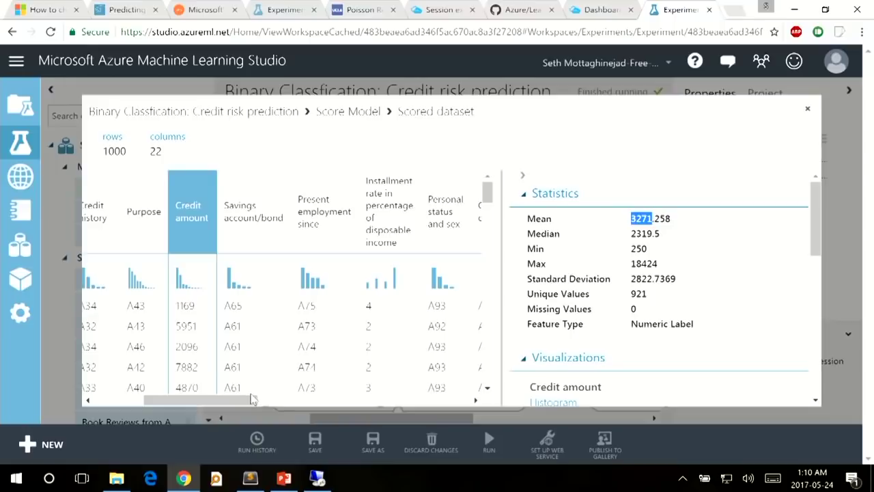
{"action": "left_click_drag", "start_coordinate": [248, 400], "coordinate": [464, 403]}
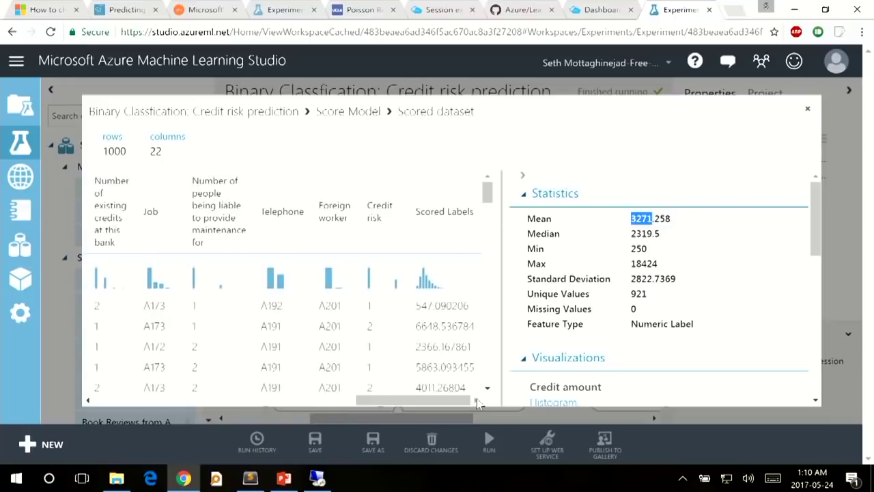
{"action": "left_click", "coordinate": [444, 213]}
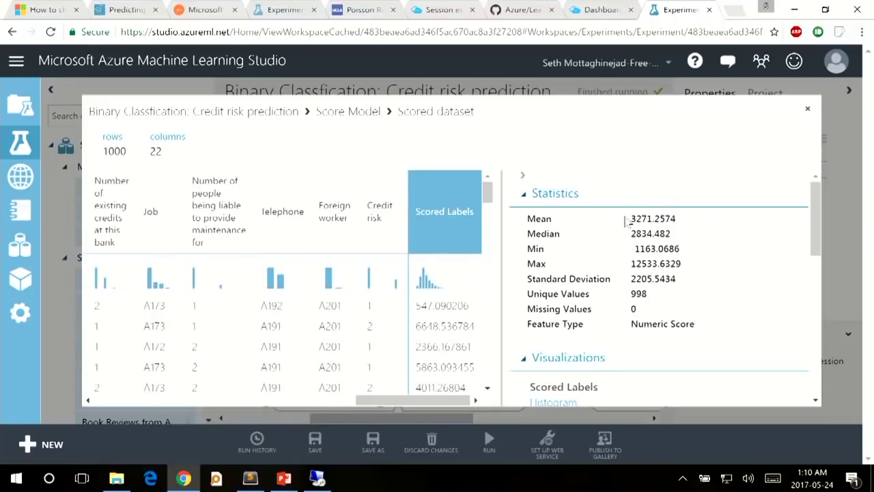
{"action": "left_click_drag", "start_coordinate": [631, 219], "coordinate": [661, 220]}
{"action": "left_click", "coordinate": [661, 220]}
Examine the feature columns alongside the first row's Scored Labels value, then close the scored dataset visualization.
{"action": "scroll", "coordinate": [465, 280], "scroll_direction": "down", "scroll_amount": 1}
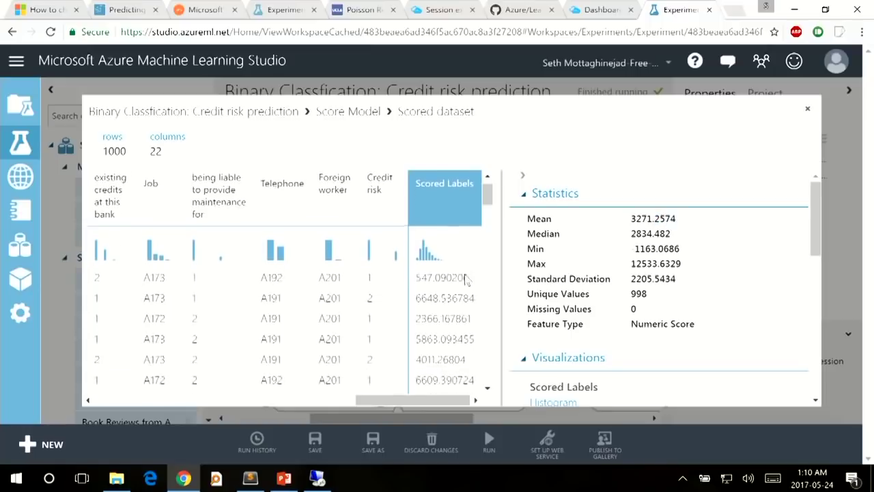
{"action": "scroll", "coordinate": [379, 280], "scroll_direction": "left", "scroll_amount": 3}
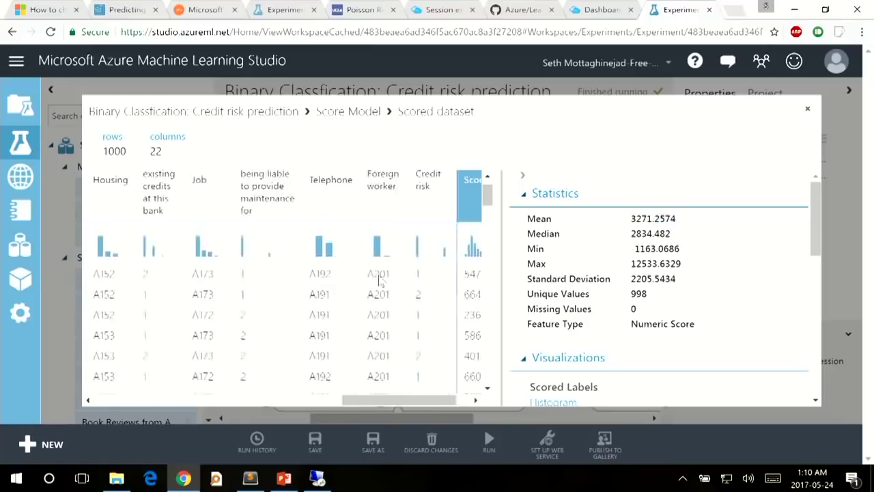
{"action": "scroll", "coordinate": [379, 280], "scroll_direction": "right", "scroll_amount": 3}
{"action": "scroll", "coordinate": [379, 280], "scroll_direction": "up", "scroll_amount": 1}
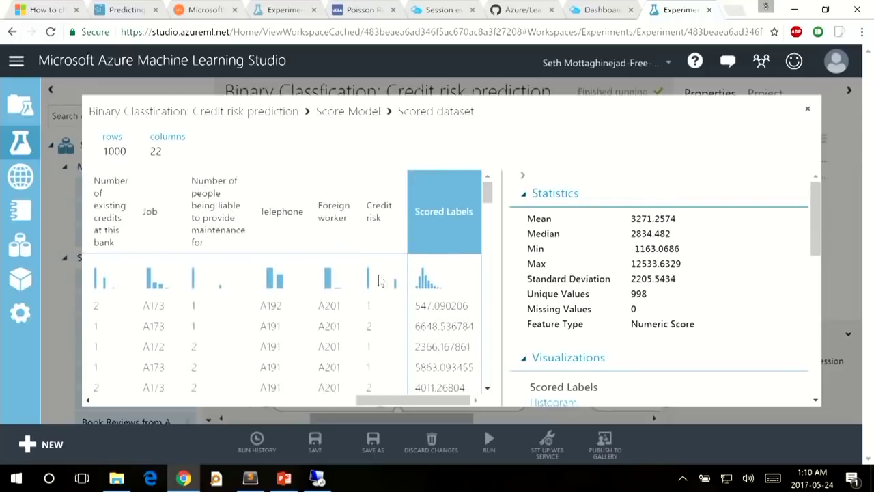
{"action": "scroll", "coordinate": [379, 280], "scroll_direction": "left", "scroll_amount": 1}
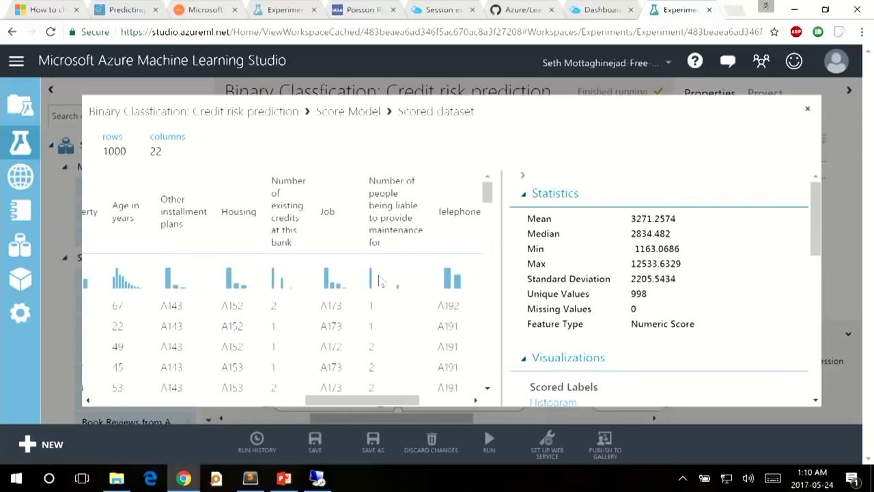
{"action": "scroll", "coordinate": [380, 280], "scroll_direction": "right", "scroll_amount": 5}
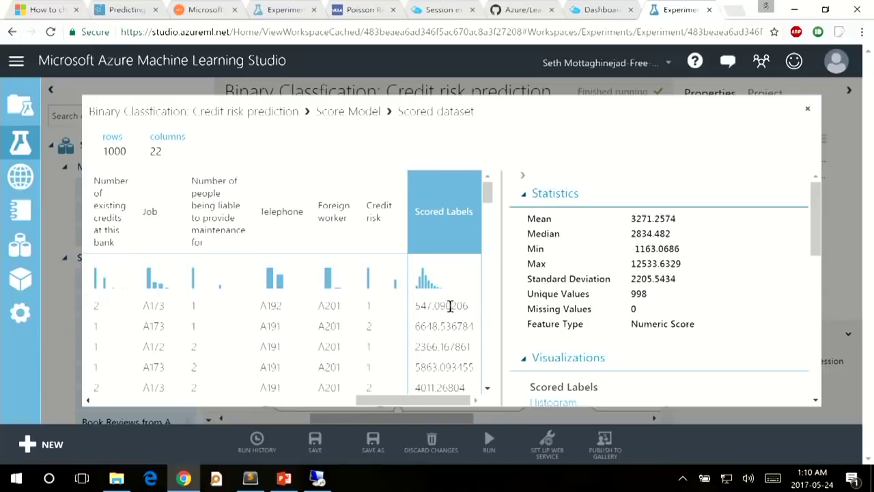
{"action": "left_click_drag", "start_coordinate": [417, 305], "coordinate": [459, 306]}
{"action": "left_click", "coordinate": [807, 109]}
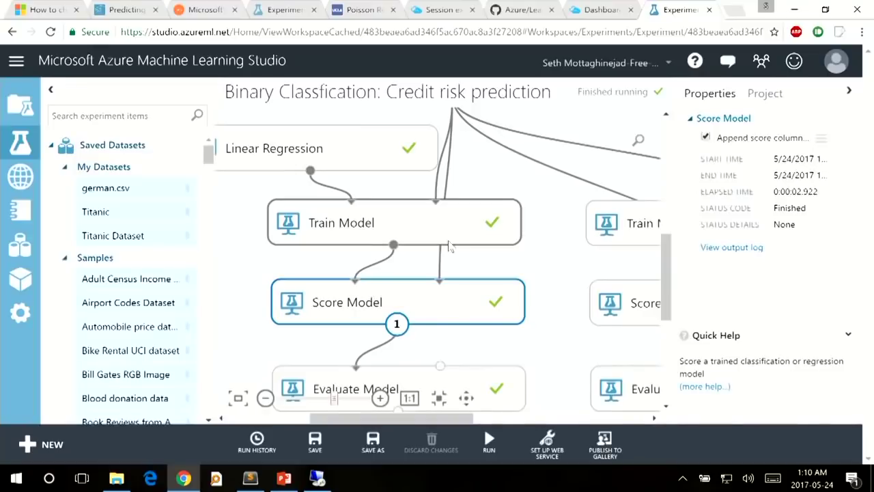
Visualize the evaluation results of the Linear Regression branch's Evaluate Model and examine the Root Mean Squared Error metric.
{"action": "left_click", "coordinate": [430, 381]}
{"action": "right_click", "coordinate": [430, 382]}
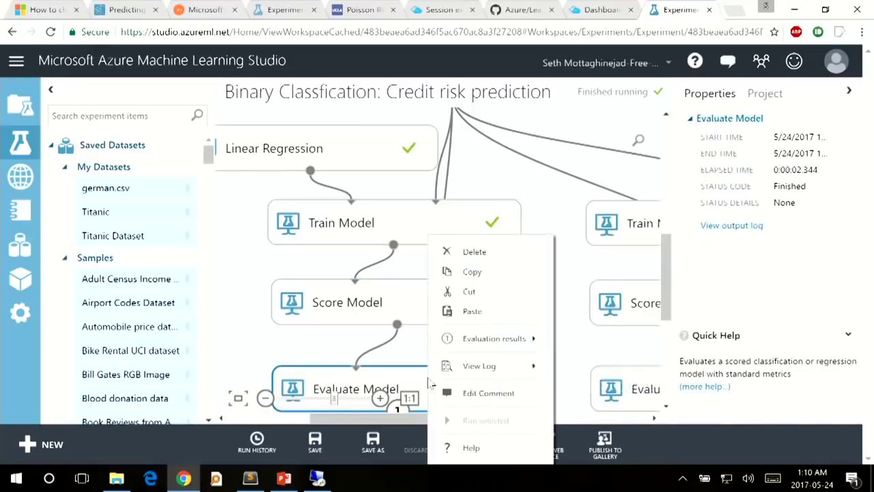
{"action": "mouse_move", "coordinate": [535, 337]}
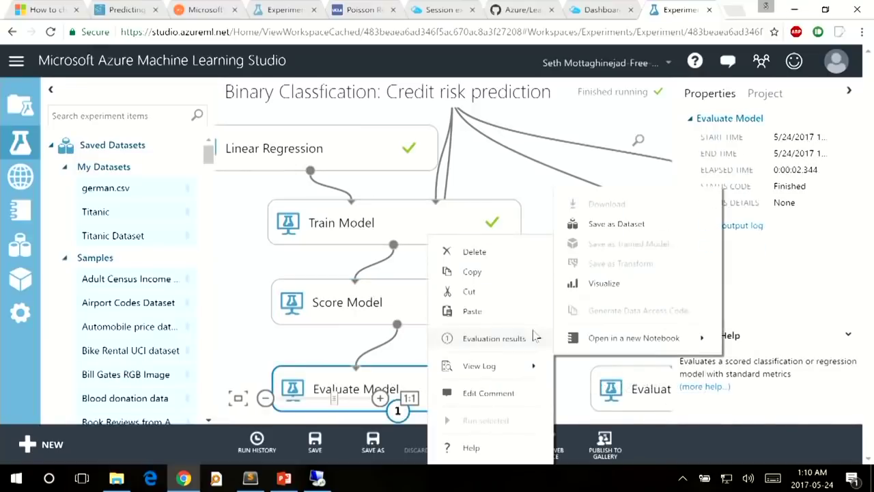
{"action": "left_click", "coordinate": [635, 286]}
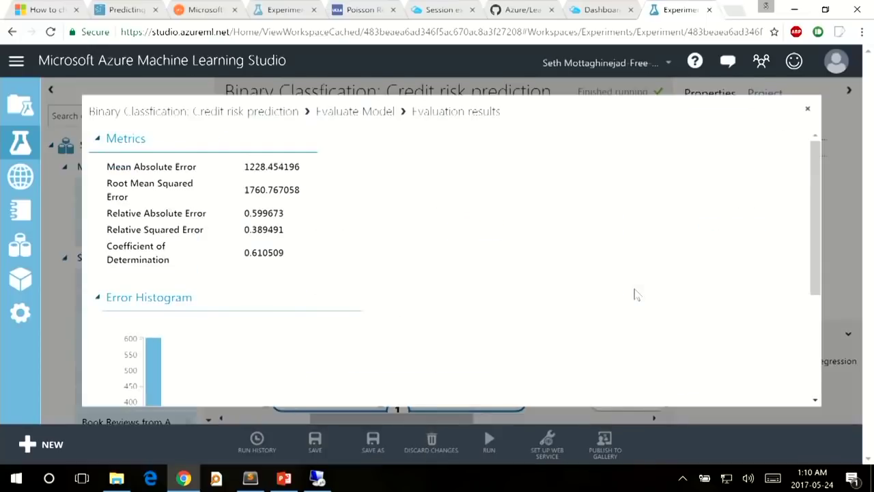
{"action": "left_click_drag", "start_coordinate": [106, 182], "coordinate": [305, 202]}
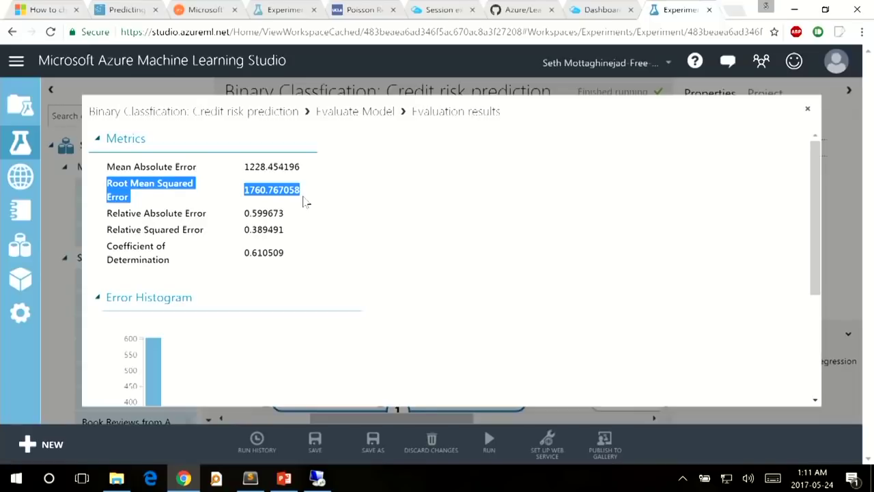
{"action": "left_click", "coordinate": [244, 190]}
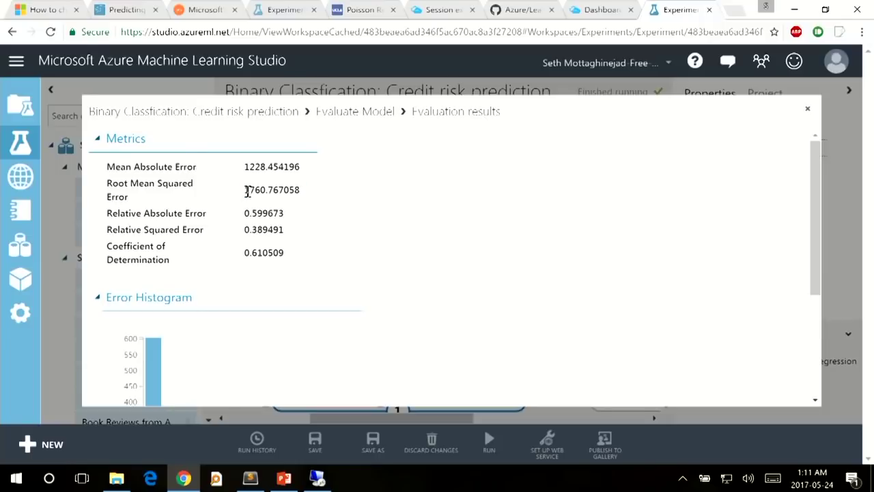
{"action": "left_click_drag", "start_coordinate": [244, 190], "coordinate": [272, 194]}
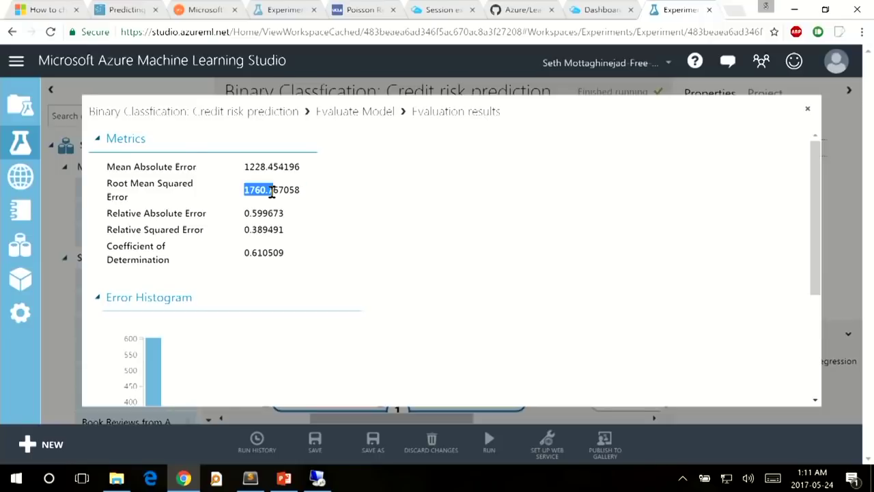
{"action": "left_click", "coordinate": [305, 197]}
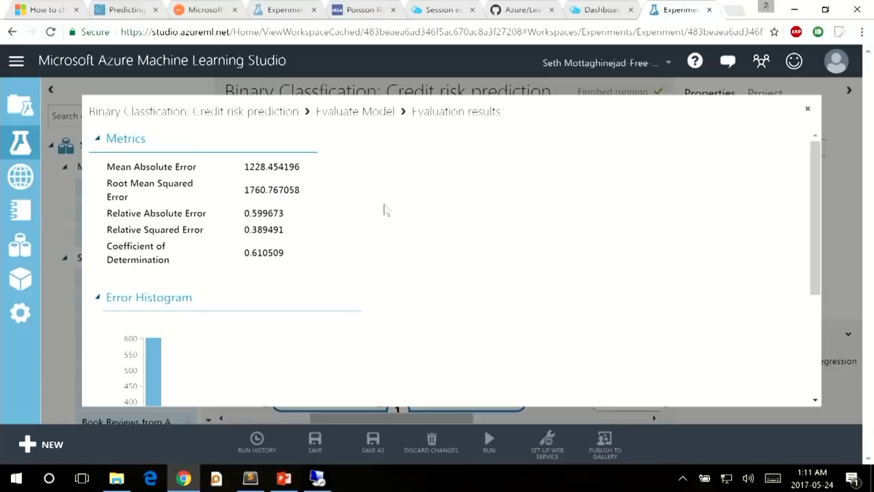
Examine the Error Histogram of the linear regression evaluation, then close the evaluation results.
{"action": "scroll", "coordinate": [385, 209], "scroll_direction": "down", "scroll_amount": 3}
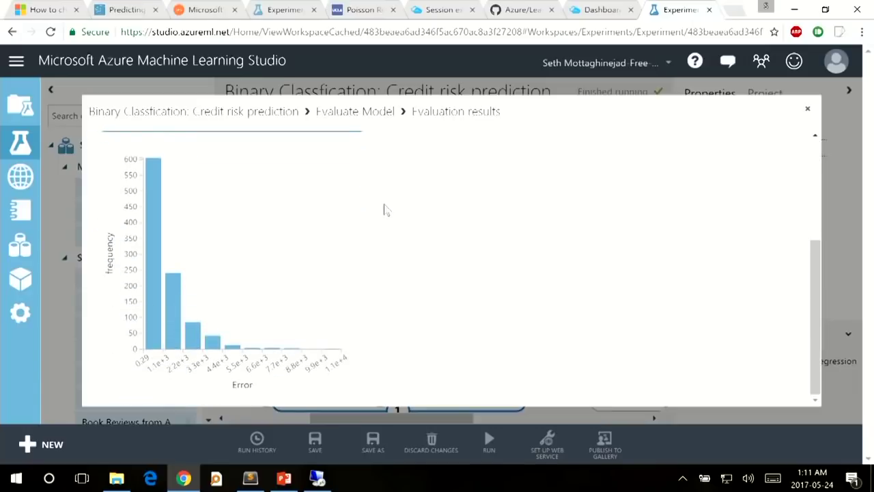
{"action": "scroll", "coordinate": [384, 210], "scroll_direction": "up", "scroll_amount": 3}
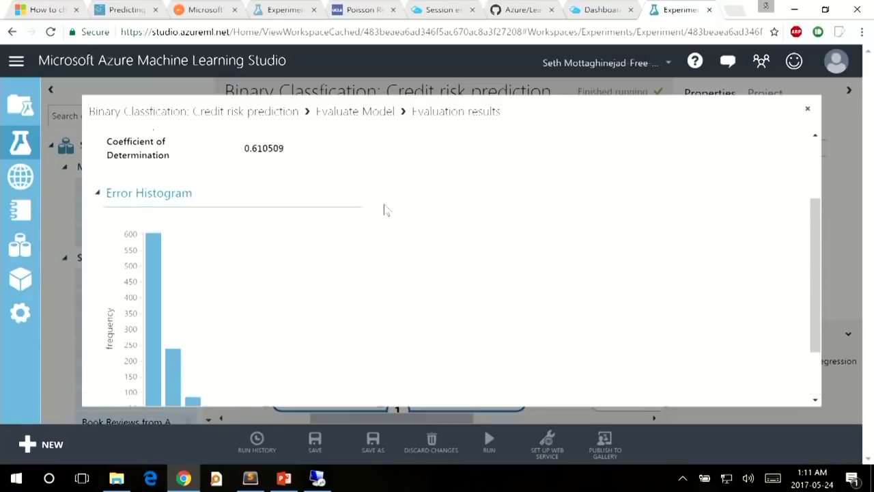
{"action": "scroll", "coordinate": [385, 210], "scroll_direction": "down", "scroll_amount": 3}
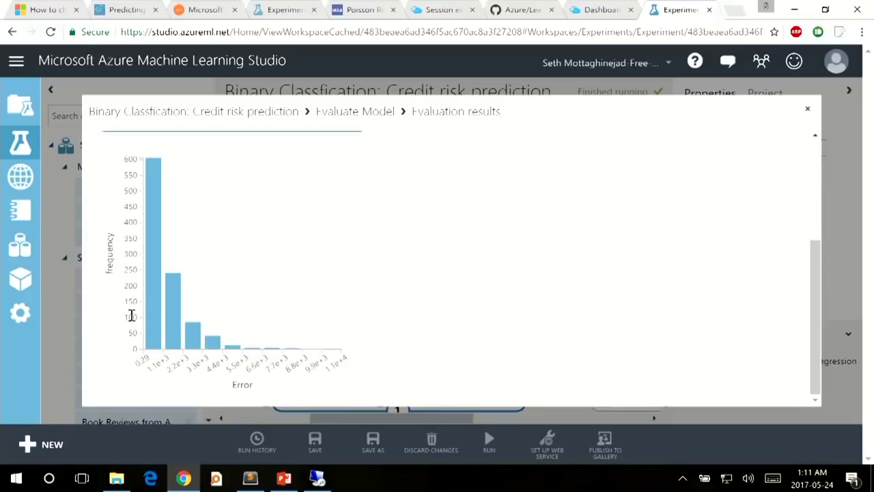
{"action": "double_click", "coordinate": [244, 382]}
{"action": "left_click", "coordinate": [431, 314]}
{"action": "scroll", "coordinate": [431, 314], "scroll_direction": "up", "scroll_amount": 1}
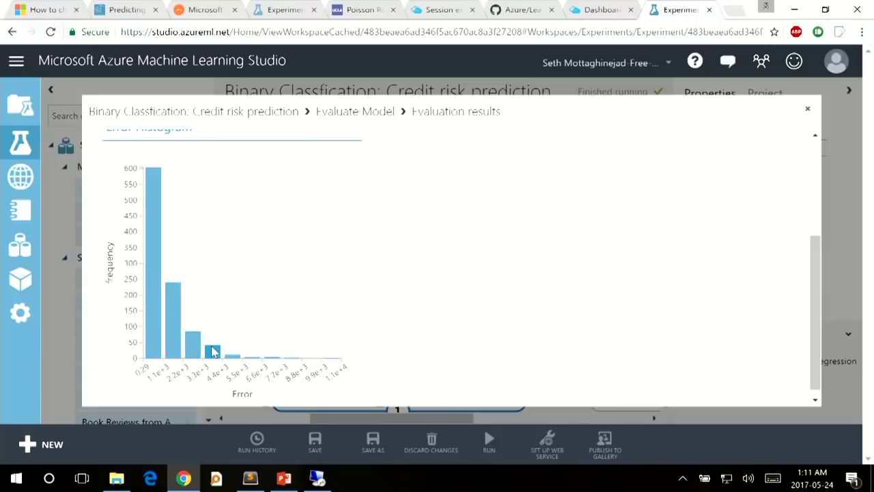
{"action": "scroll", "coordinate": [412, 337], "scroll_direction": "up", "scroll_amount": 3}
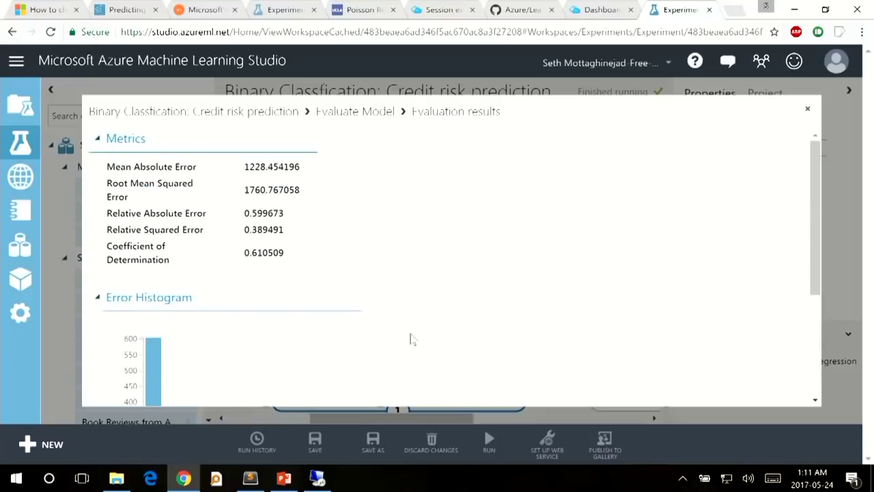
{"action": "left_click", "coordinate": [807, 108]}
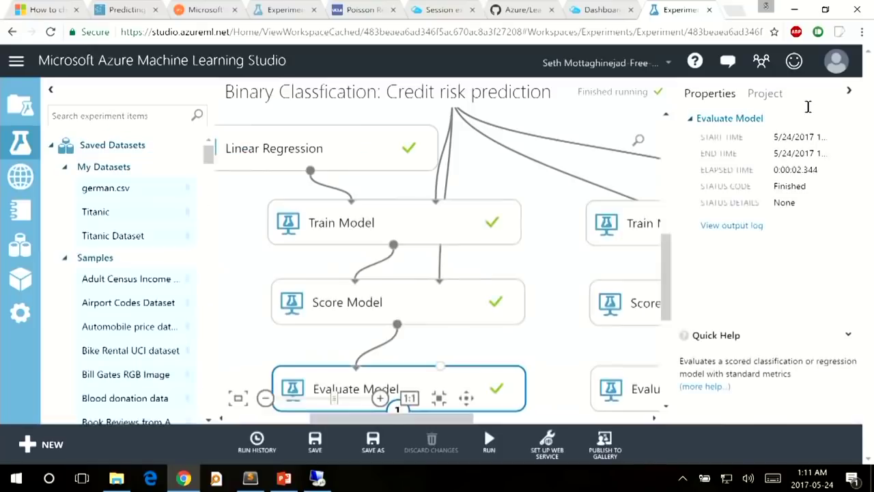
Visualize the trained model of the Train Model module in the Two-Class Logistic Regression branch.
{"action": "left_click_drag", "start_coordinate": [451, 421], "coordinate": [559, 410]}
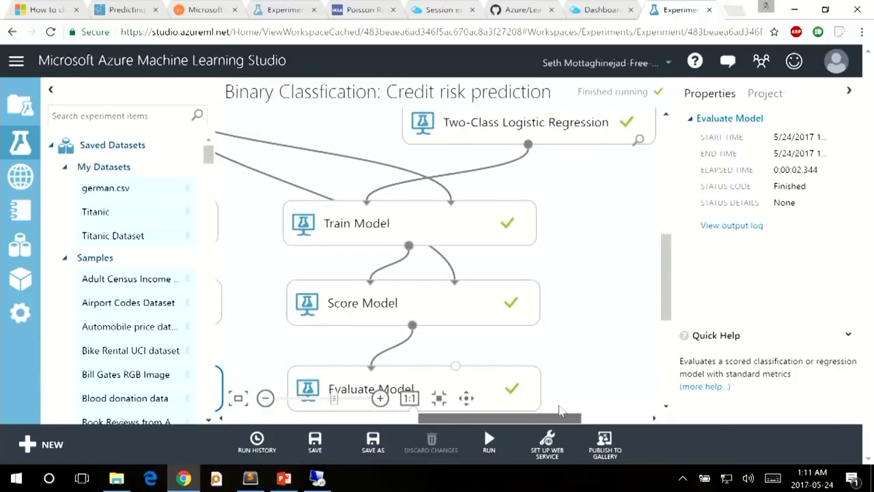
{"action": "left_click", "coordinate": [465, 223]}
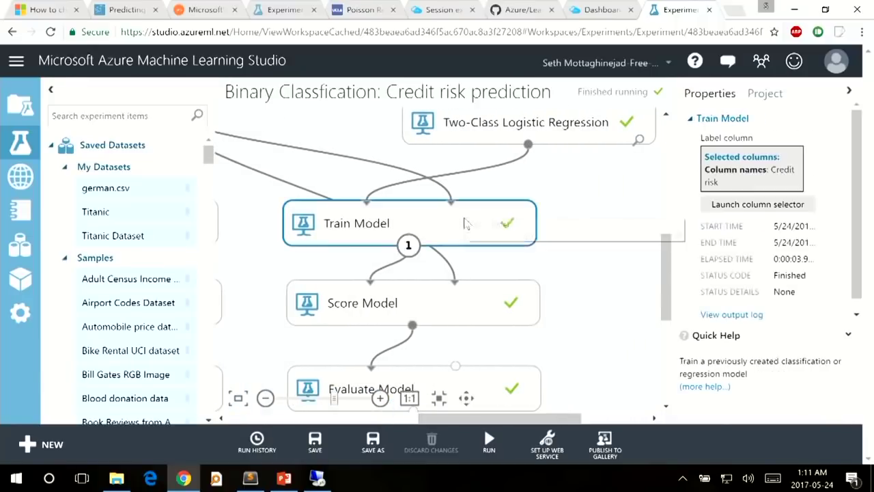
{"action": "right_click", "coordinate": [465, 222]}
{"action": "mouse_move", "coordinate": [528, 327]}
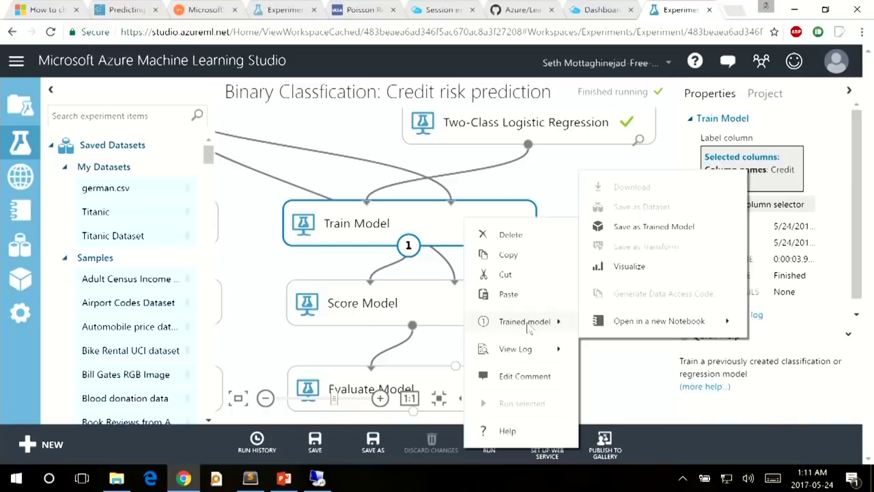
{"action": "left_click", "coordinate": [644, 266]}
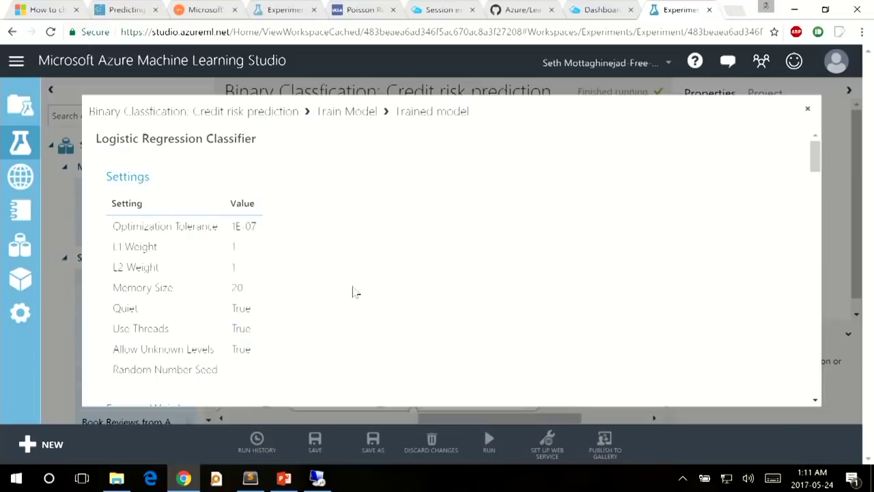
Examine the Feature Weights of the logistic regression classifier, then close the trained model visualization.
{"action": "scroll", "coordinate": [354, 292], "scroll_direction": "down", "scroll_amount": 4}
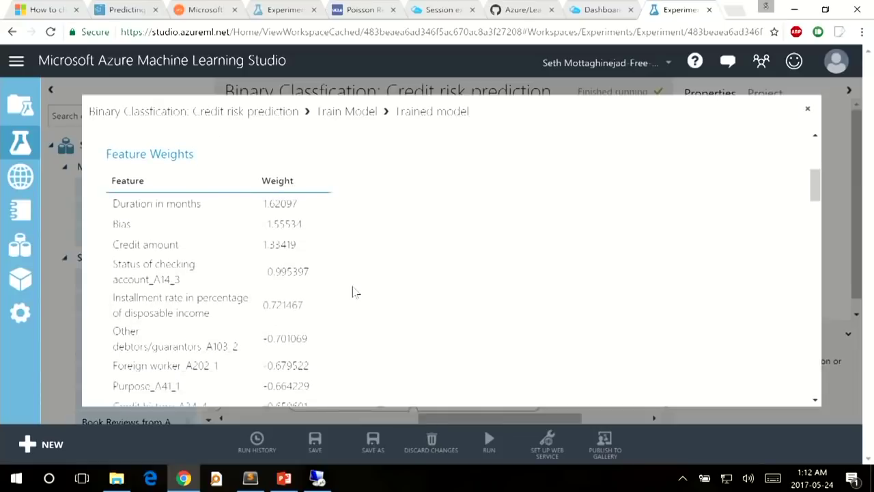
{"action": "left_click_drag", "start_coordinate": [261, 200], "coordinate": [284, 216]}
{"action": "left_click", "coordinate": [284, 219]}
{"action": "left_click", "coordinate": [808, 110]}
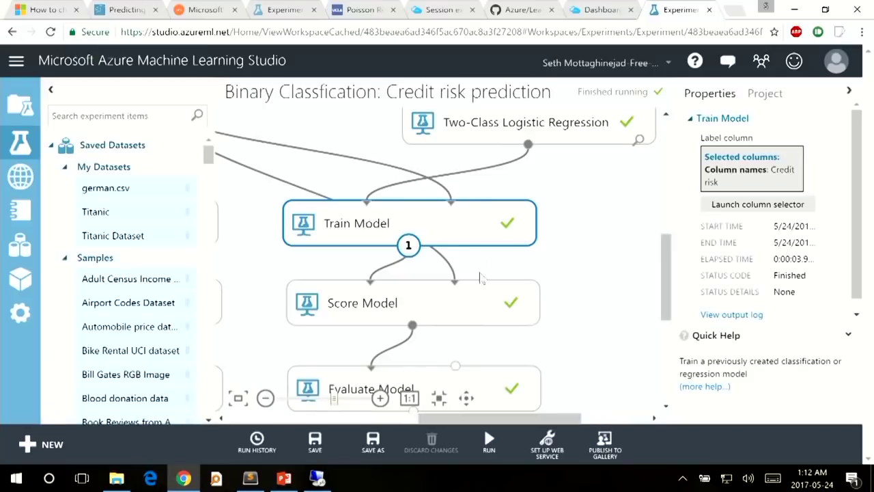
Visualize the scored dataset of the logistic regression branch's Score Model and bring its Scored Labels and Scored Probabilities columns into view.
{"action": "right_click", "coordinate": [454, 300]}
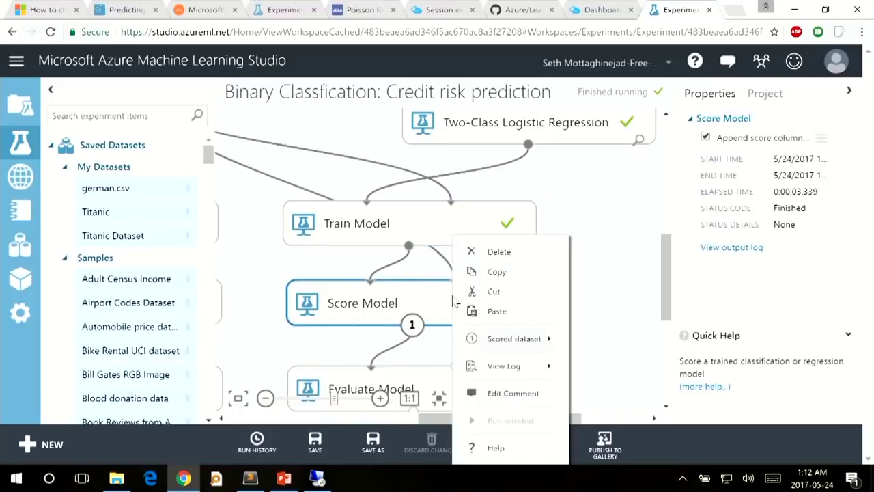
{"action": "mouse_move", "coordinate": [519, 337]}
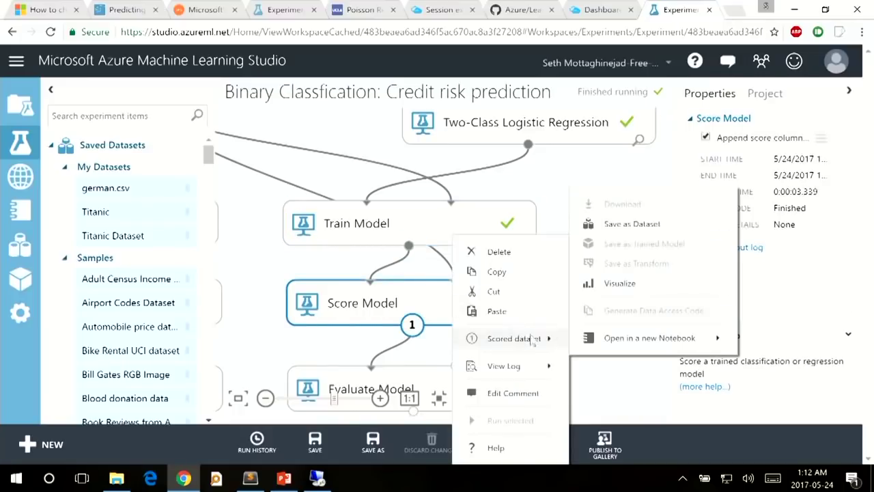
{"action": "left_click", "coordinate": [625, 284]}
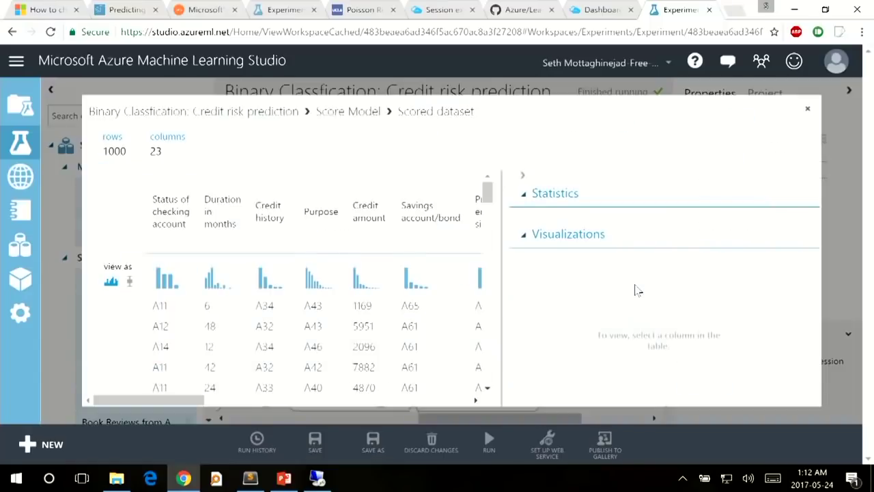
{"action": "scroll", "coordinate": [335, 282], "scroll_direction": "right", "scroll_amount": 10}
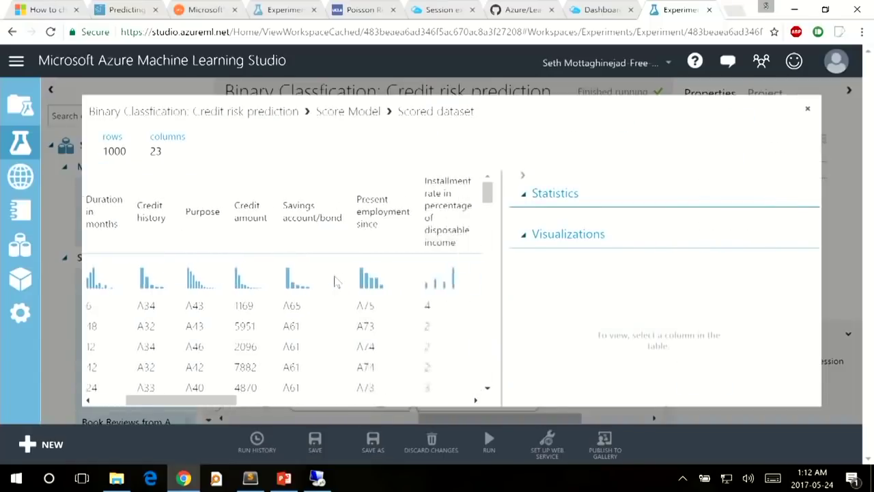
{"action": "scroll", "coordinate": [335, 282], "scroll_direction": "right", "scroll_amount": 5}
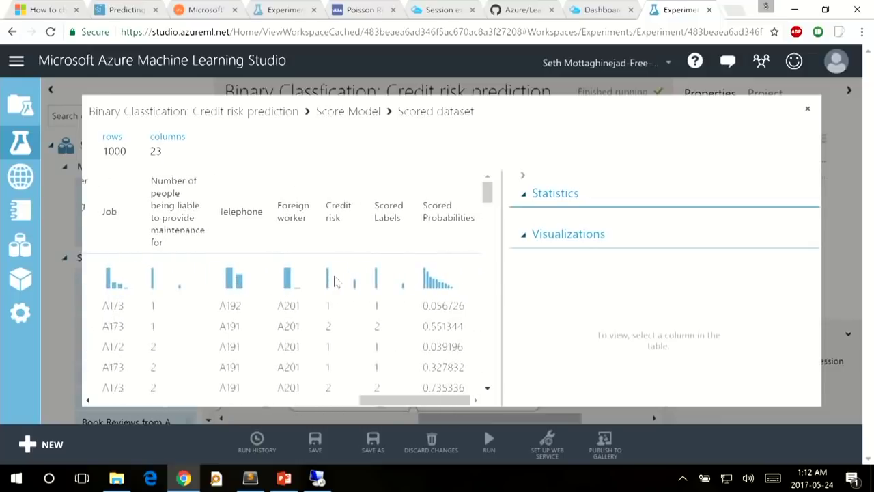
Examine the statistics of the Scored Probabilities, Scored Labels and Credit risk columns.
{"action": "left_click", "coordinate": [442, 205]}
{"action": "left_click", "coordinate": [380, 207]}
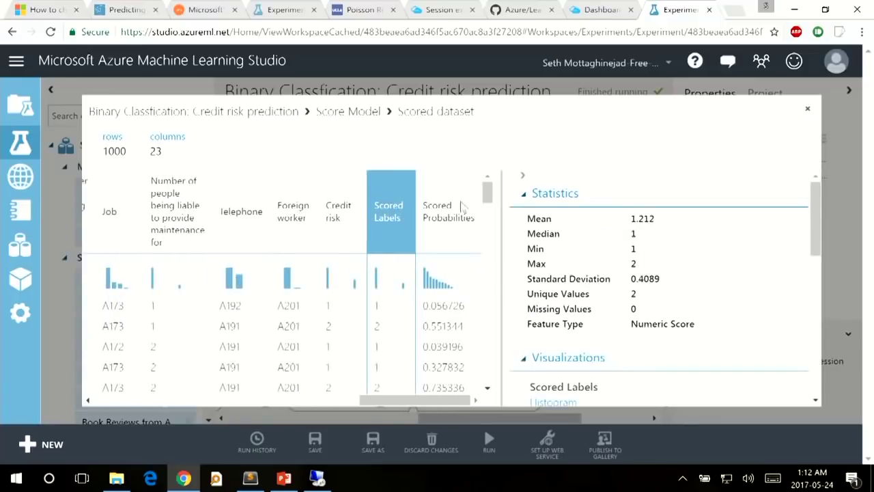
{"action": "left_click", "coordinate": [449, 207]}
{"action": "left_click", "coordinate": [383, 204]}
{"action": "left_click", "coordinate": [328, 205]}
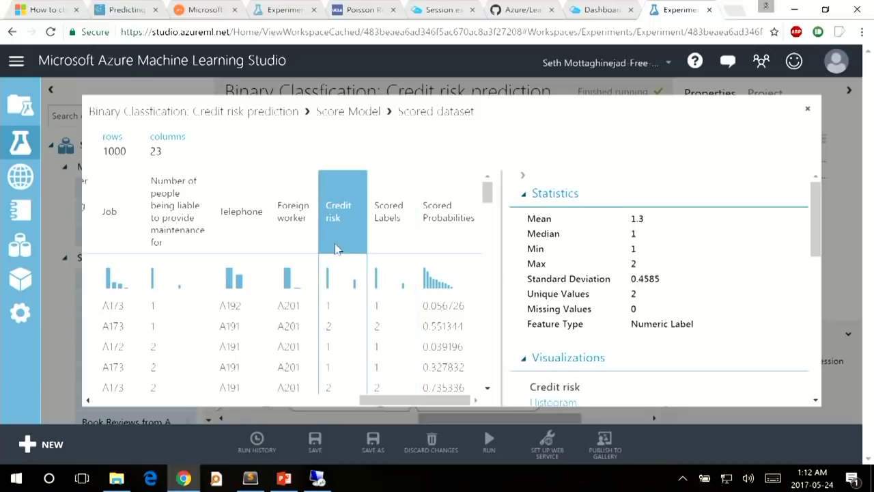
{"action": "left_click", "coordinate": [393, 231]}
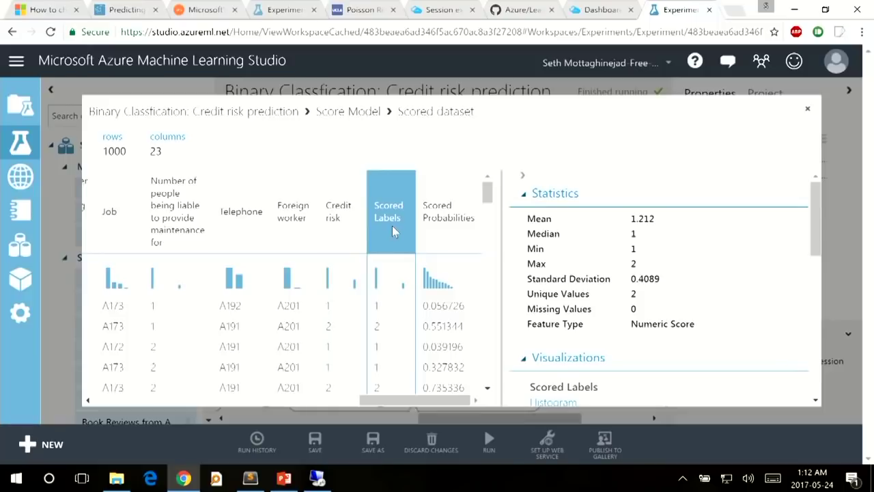
Compare the Credit risk values with the Scored Labels row by row, looking for matching and mismatching predictions.
{"action": "left_click", "coordinate": [333, 313]}
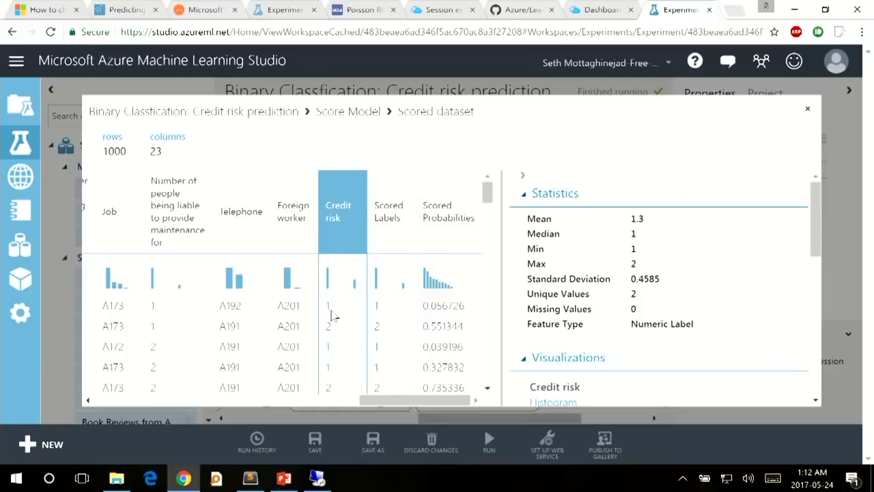
{"action": "left_click", "coordinate": [374, 312]}
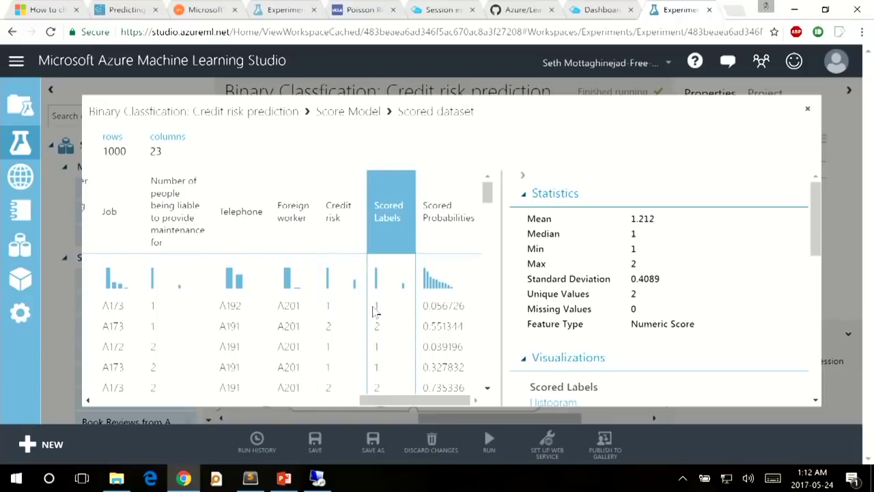
{"action": "left_click_drag", "start_coordinate": [323, 327], "coordinate": [335, 326]}
{"action": "double_click", "coordinate": [377, 327]}
{"action": "scroll", "coordinate": [374, 330], "scroll_direction": "down", "scroll_amount": 3}
{"action": "scroll", "coordinate": [374, 331], "scroll_direction": "down", "scroll_amount": 2}
{"action": "scroll", "coordinate": [375, 331], "scroll_direction": "down", "scroll_amount": 1}
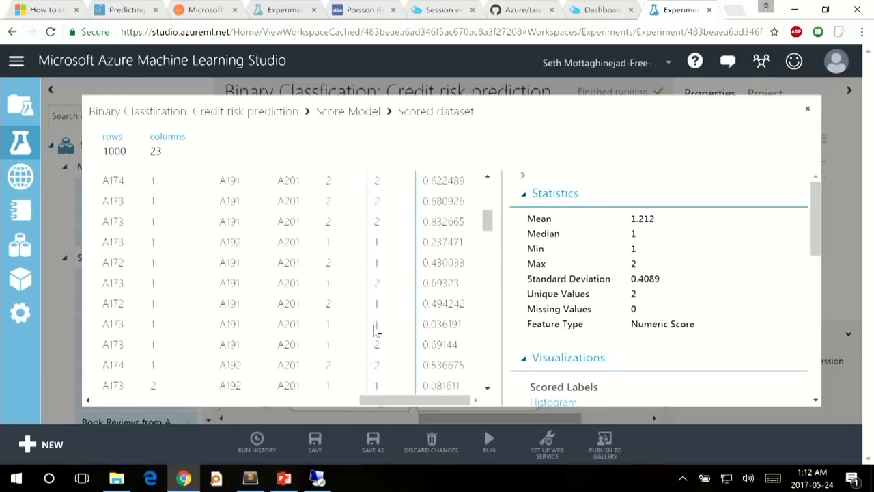
{"action": "left_click_drag", "start_coordinate": [321, 269], "coordinate": [388, 267]}
{"action": "left_click", "coordinate": [386, 268]}
{"action": "scroll", "coordinate": [386, 269], "scroll_direction": "up", "scroll_amount": 5}
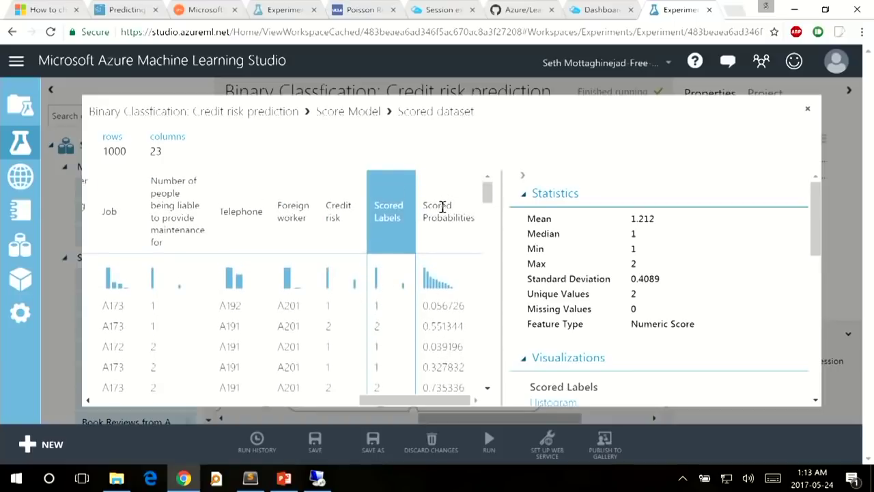
Compare the Scored Labels with the Scored Probabilities in the first two rows of the scored dataset.
{"action": "left_click", "coordinate": [442, 207]}
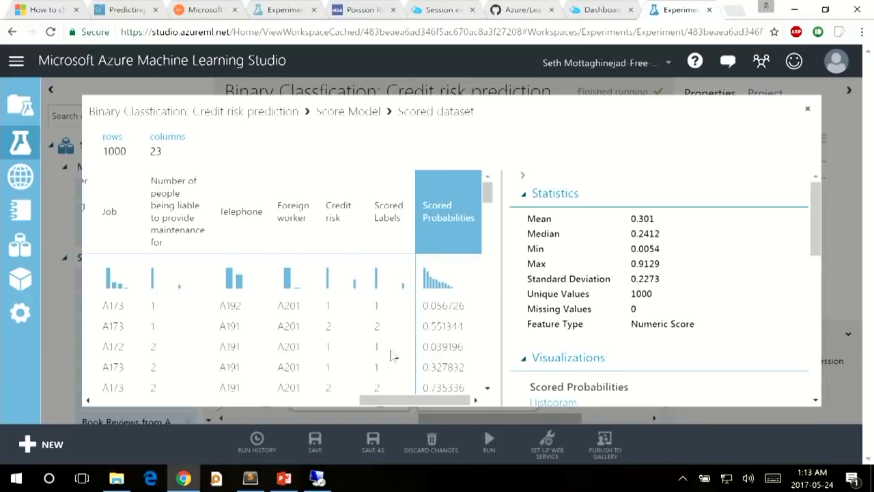
{"action": "double_click", "coordinate": [374, 305]}
{"action": "left_click", "coordinate": [373, 307]}
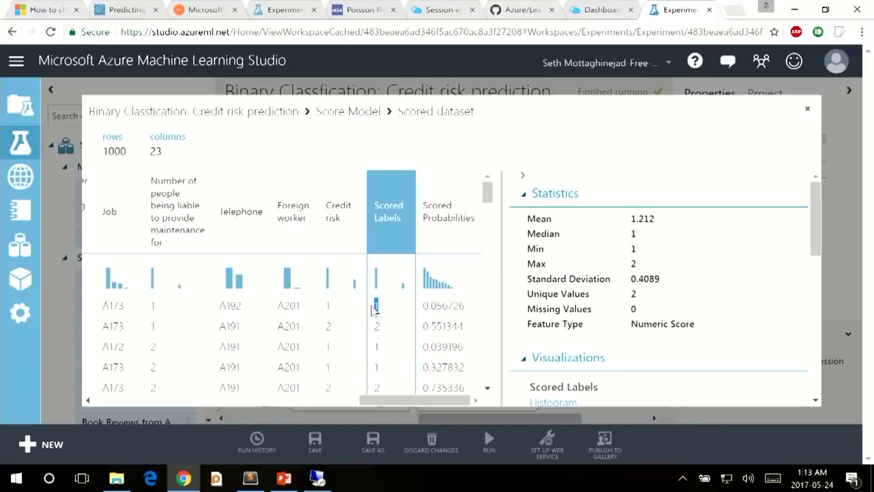
{"action": "left_click_drag", "start_coordinate": [423, 306], "coordinate": [455, 305]}
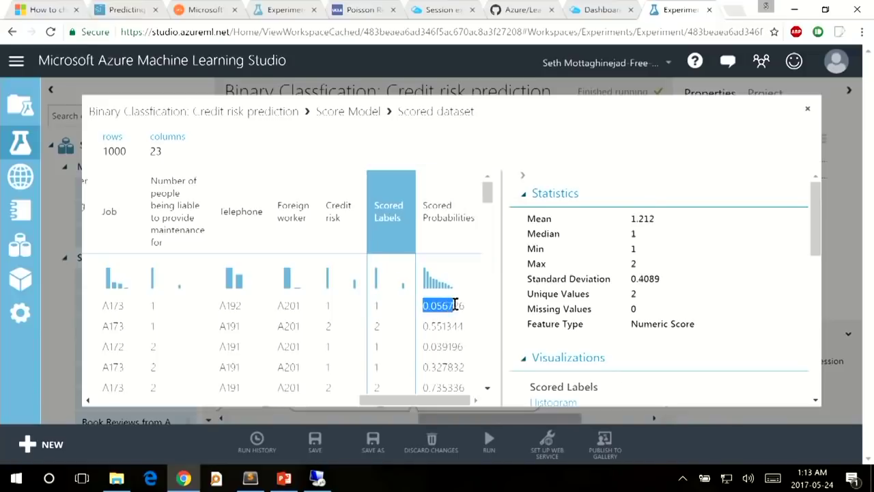
{"action": "double_click", "coordinate": [371, 328]}
{"action": "left_click_drag", "start_coordinate": [423, 327], "coordinate": [451, 327]}
{"action": "left_click", "coordinate": [452, 327]}
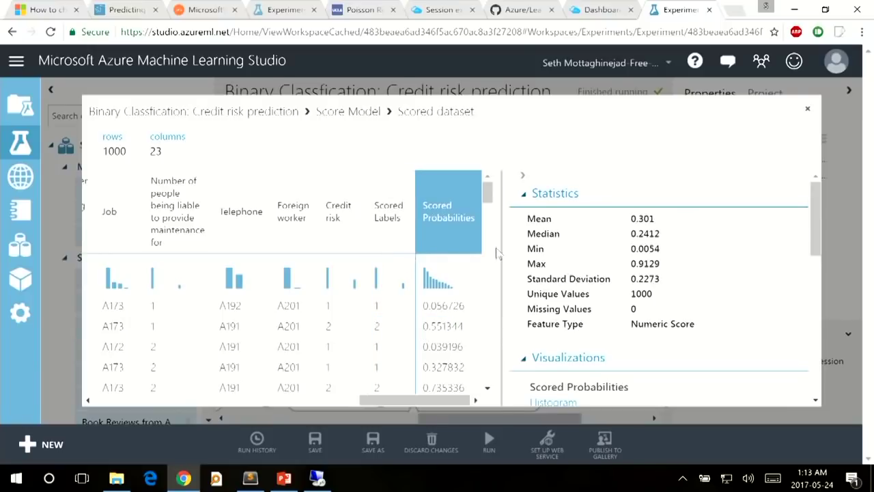
Examine the statistics and histogram of the Scored Probabilities column, then close the scored dataset visualization.
{"action": "scroll", "coordinate": [627, 273], "scroll_direction": "down", "scroll_amount": 1}
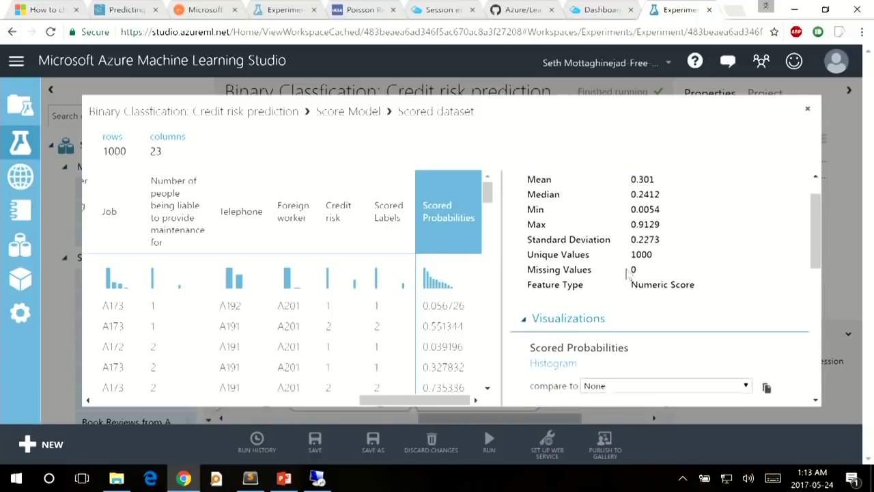
{"action": "scroll", "coordinate": [626, 273], "scroll_direction": "up", "scroll_amount": 1}
{"action": "scroll", "coordinate": [626, 274], "scroll_direction": "down", "scroll_amount": 3}
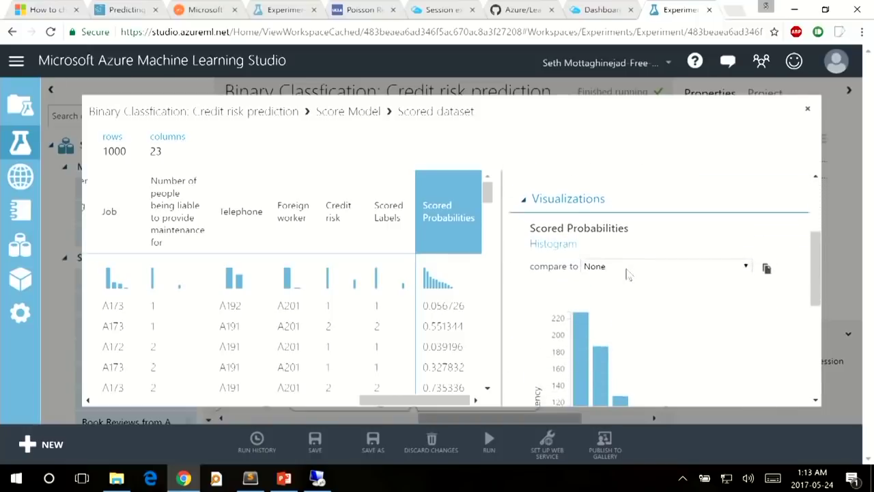
{"action": "left_click", "coordinate": [808, 111]}
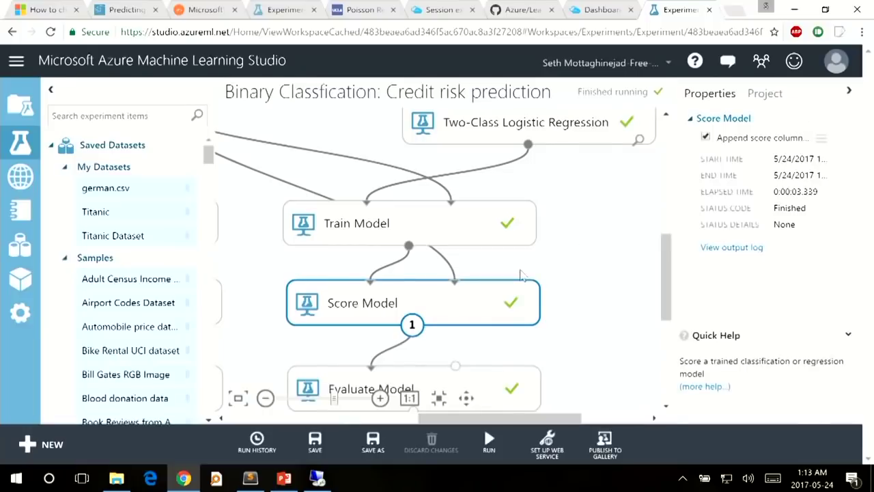
Visualize the evaluation results of the logistic regression branch's Evaluate Model and examine the ROC curve.
{"action": "right_click", "coordinate": [503, 380]}
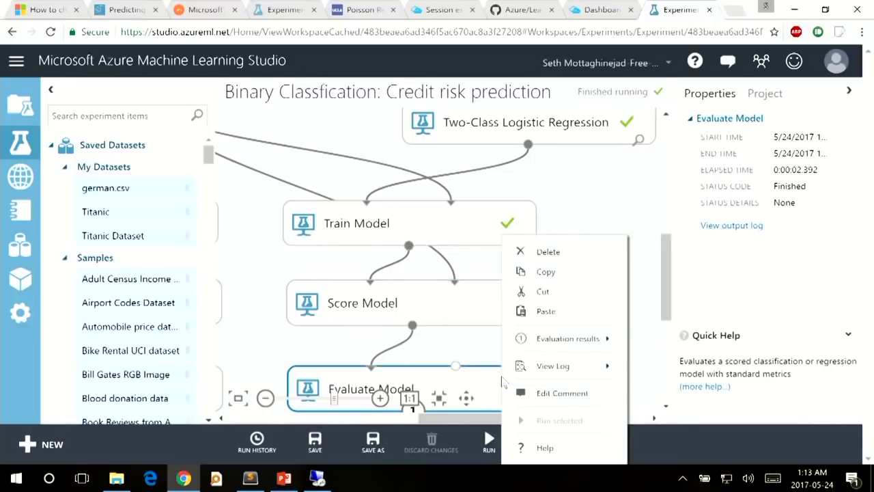
{"action": "mouse_move", "coordinate": [567, 338]}
{"action": "mouse_move", "coordinate": [646, 341]}
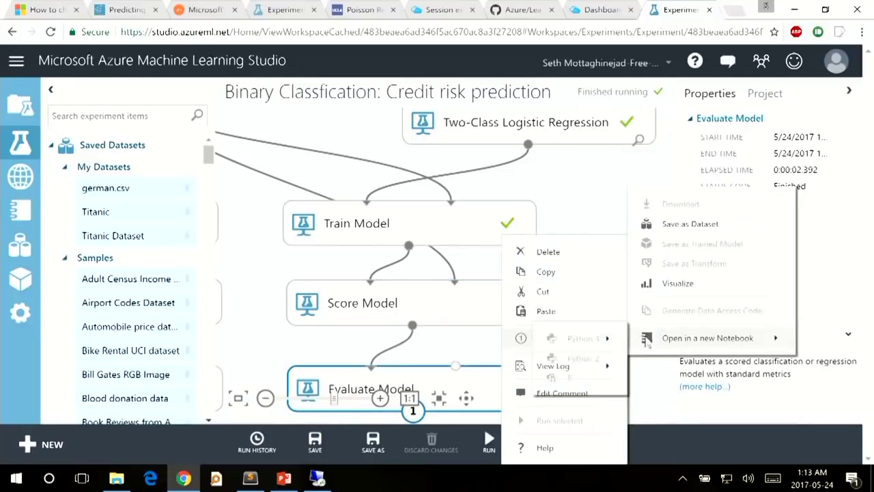
{"action": "left_click", "coordinate": [697, 283]}
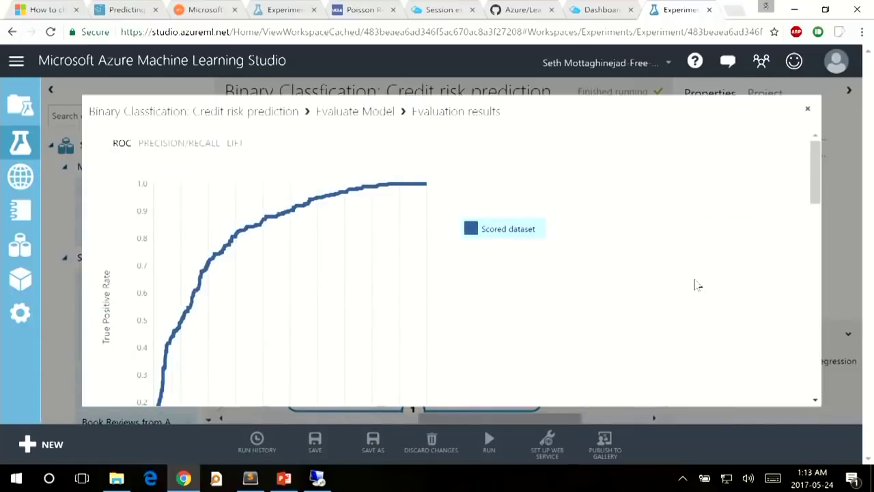
{"action": "scroll", "coordinate": [658, 287], "scroll_direction": "down", "scroll_amount": 1}
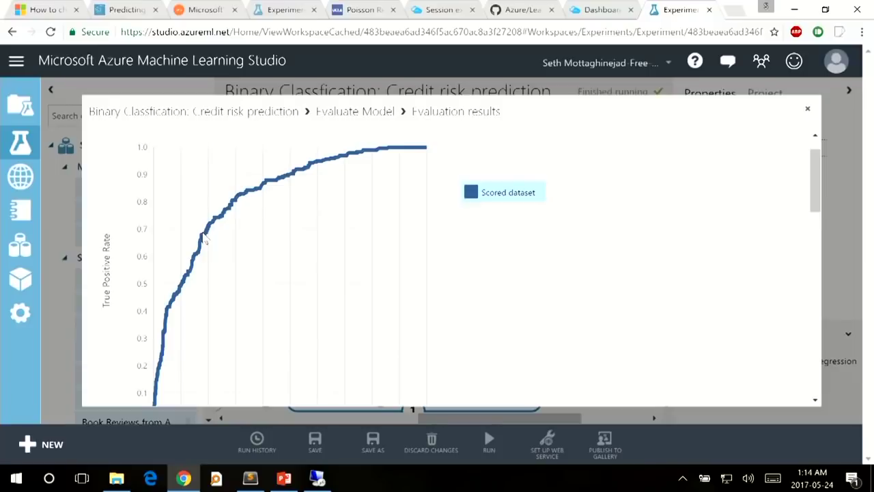
{"action": "scroll", "coordinate": [205, 239], "scroll_direction": "down", "scroll_amount": 2}
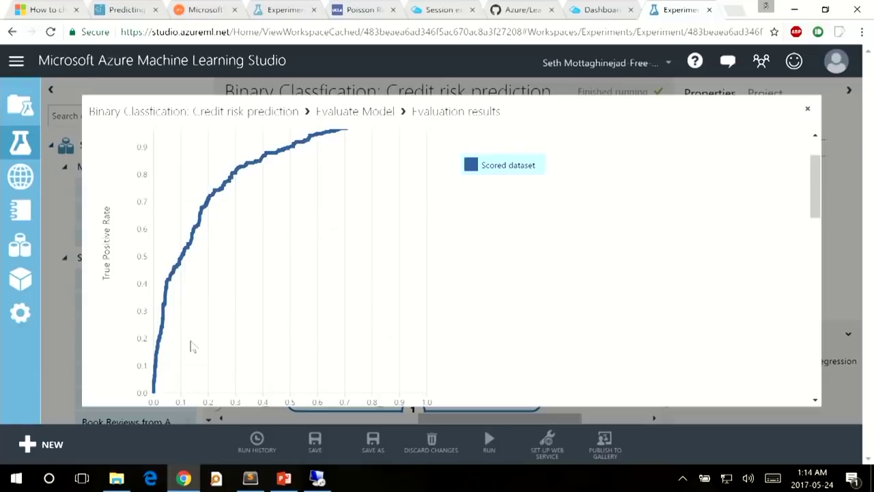
Examine the classification metrics below the ROC curve, focusing on the True Positive count.
{"action": "scroll", "coordinate": [386, 320], "scroll_direction": "down", "scroll_amount": 3}
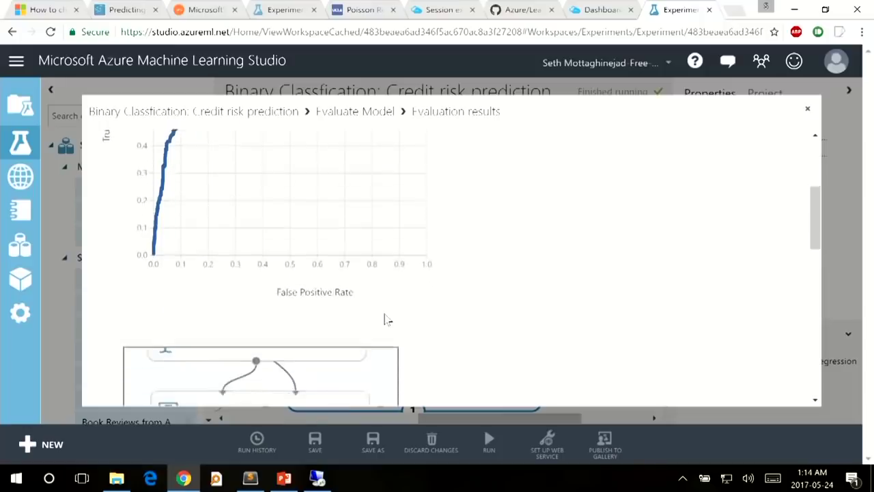
{"action": "scroll", "coordinate": [386, 319], "scroll_direction": "down", "scroll_amount": 3}
{"action": "scroll", "coordinate": [439, 318], "scroll_direction": "down", "scroll_amount": 3}
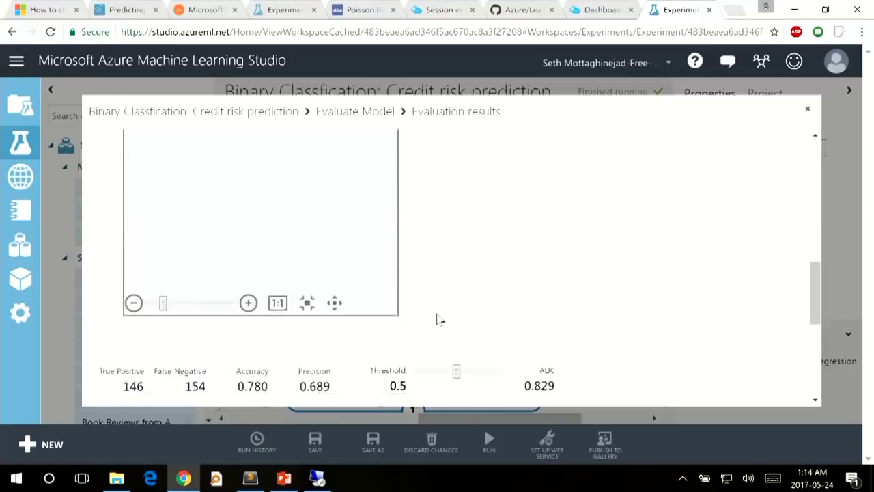
{"action": "scroll", "coordinate": [439, 318], "scroll_direction": "down", "scroll_amount": 3}
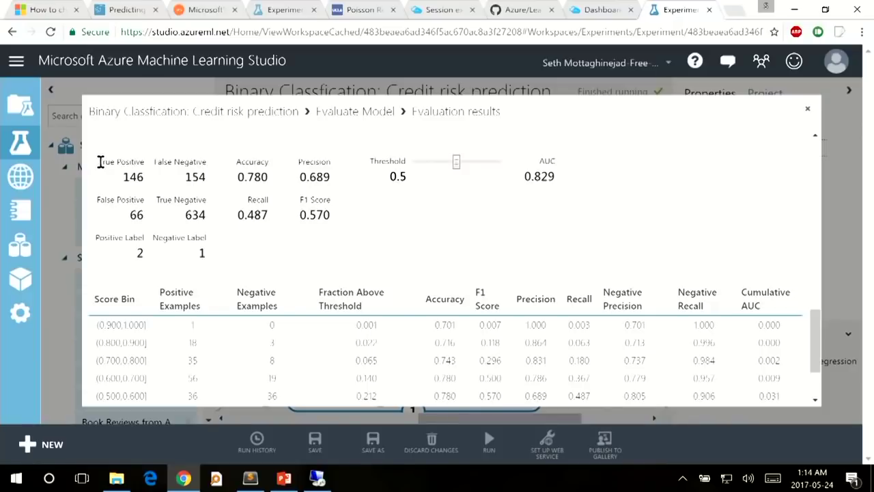
{"action": "left_click_drag", "start_coordinate": [100, 161], "coordinate": [152, 173]}
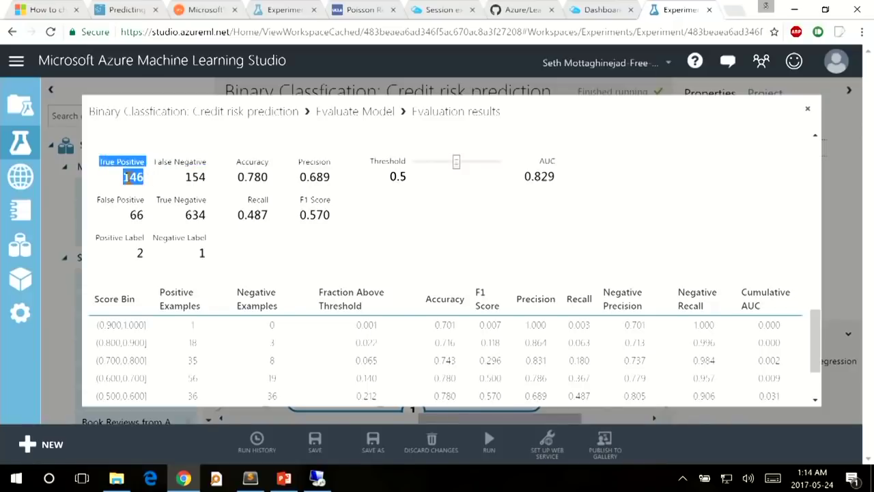
{"action": "double_click", "coordinate": [130, 178]}
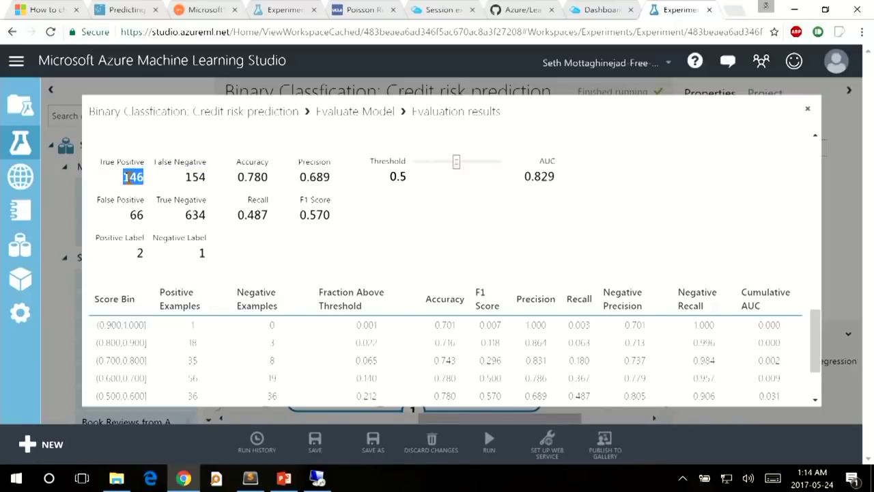
Examine the True Negative, False Positive and False Negative counts and the classification threshold in the evaluation results.
{"action": "double_click", "coordinate": [196, 215]}
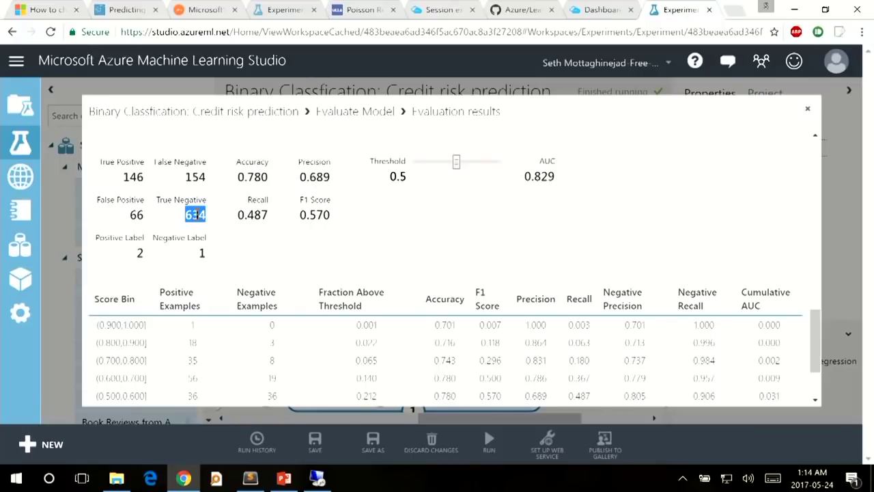
{"action": "double_click", "coordinate": [137, 214]}
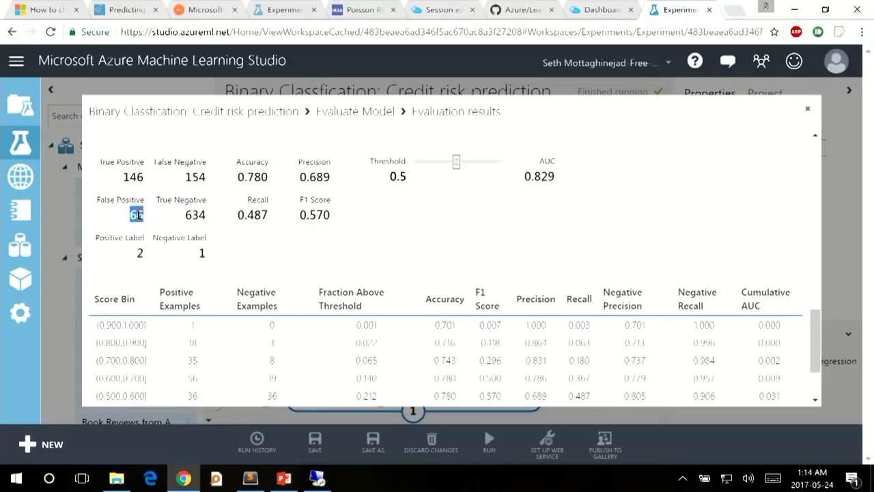
{"action": "double_click", "coordinate": [197, 177]}
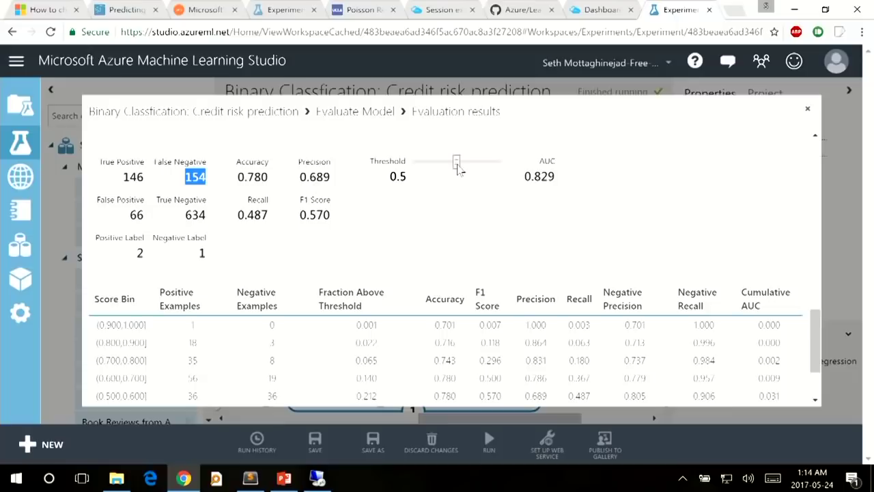
{"action": "left_click", "coordinate": [390, 176]}
{"action": "left_click_drag", "start_coordinate": [391, 177], "coordinate": [412, 178]}
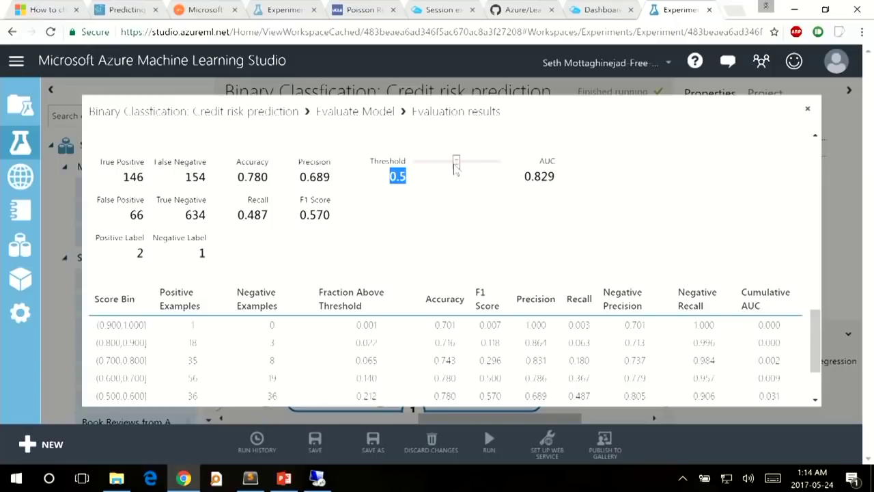
Vary the classification threshold through 0.71, 0.72 and 0.46, ending at 0.61, to compare its effect on the metrics.
{"action": "left_click_drag", "start_coordinate": [455, 166], "coordinate": [473, 168]}
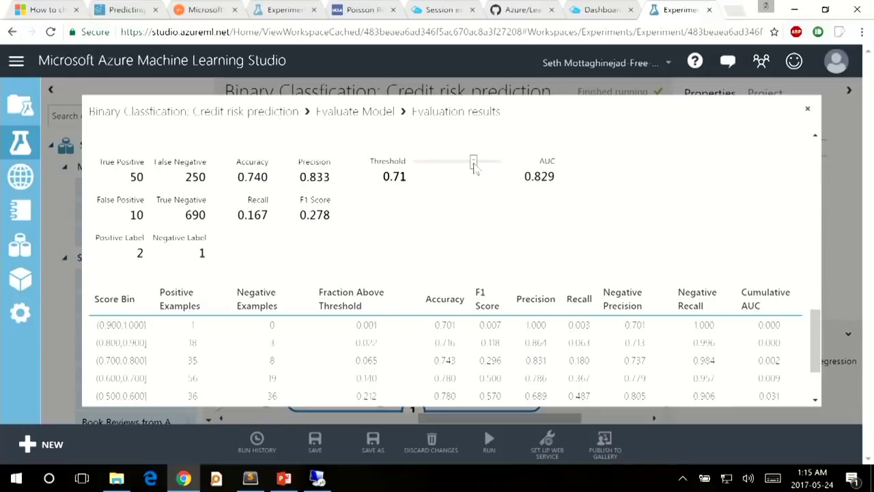
{"action": "mouse_move", "coordinate": [473, 165]}
{"action": "left_mouse_down"}
{"action": "mouse_move", "coordinate": [455, 165]}
{"action": "mouse_move", "coordinate": [477, 168]}
{"action": "left_mouse_up"}
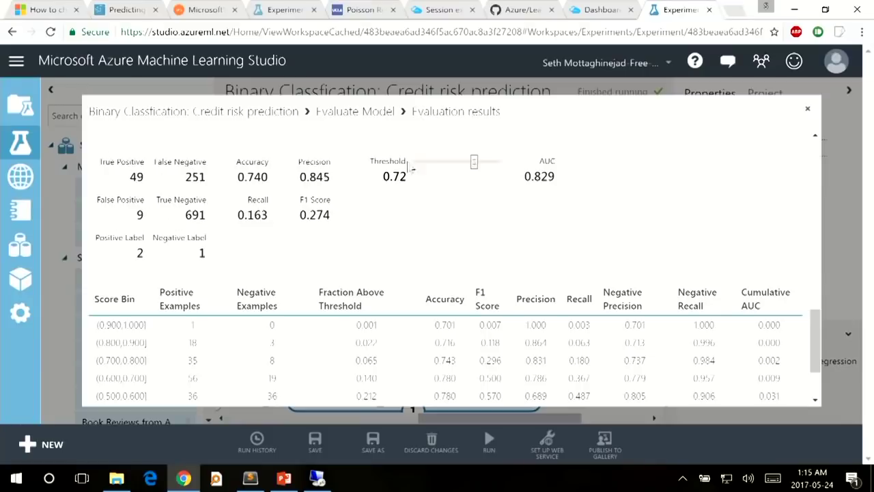
{"action": "left_click_drag", "start_coordinate": [478, 171], "coordinate": [456, 169]}
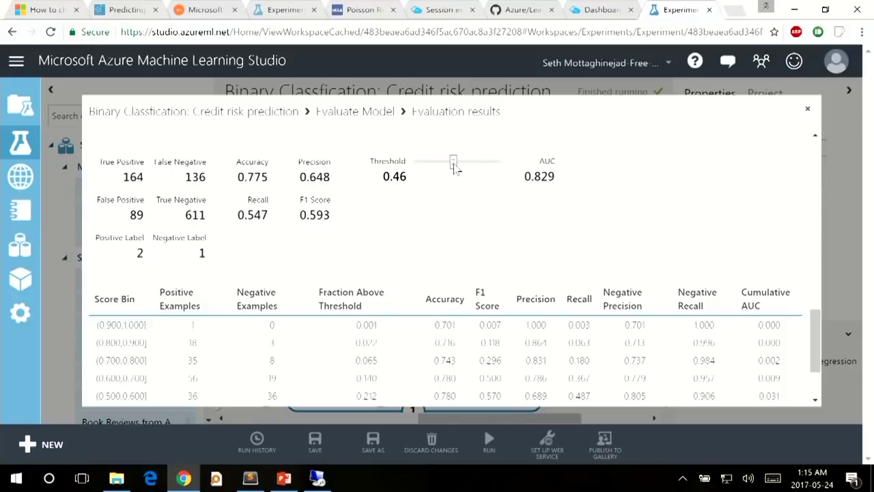
{"action": "left_click_drag", "start_coordinate": [456, 169], "coordinate": [467, 166]}
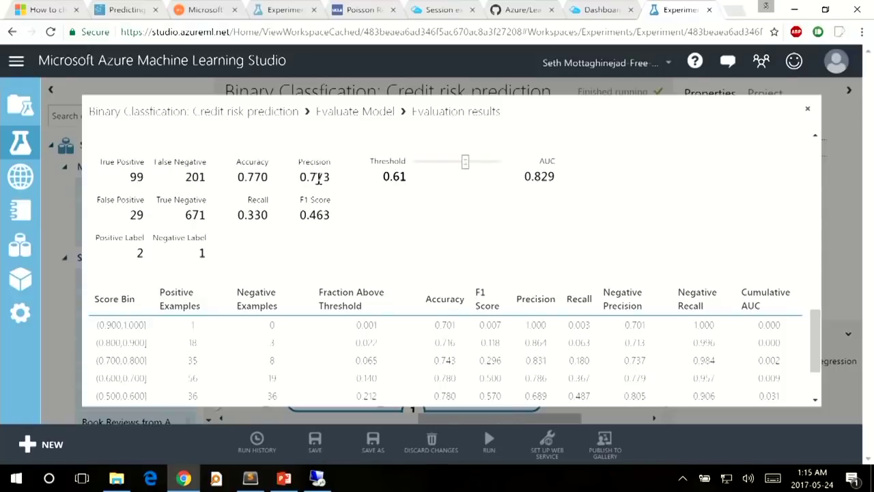
Examine the False Positive and False Negative counts at the 0.61 threshold, then close the evaluation results.
{"action": "double_click", "coordinate": [138, 214]}
{"action": "double_click", "coordinate": [188, 179]}
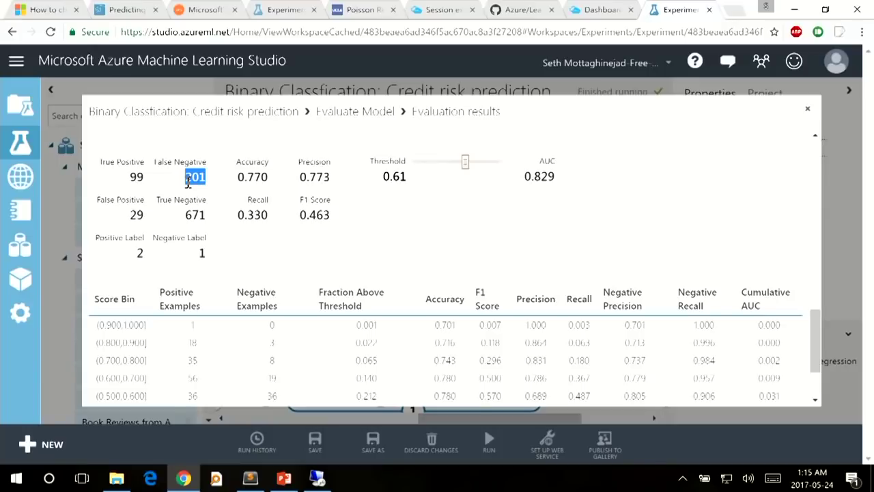
{"action": "left_click", "coordinate": [187, 181]}
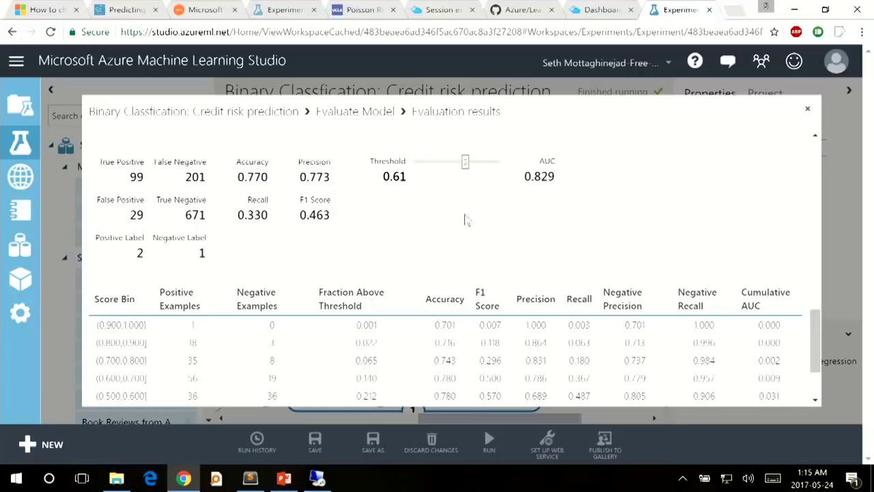
{"action": "scroll", "coordinate": [465, 218], "scroll_direction": "down", "scroll_amount": 1}
{"action": "scroll", "coordinate": [465, 219], "scroll_direction": "up", "scroll_amount": 1}
{"action": "left_click", "coordinate": [809, 111]}
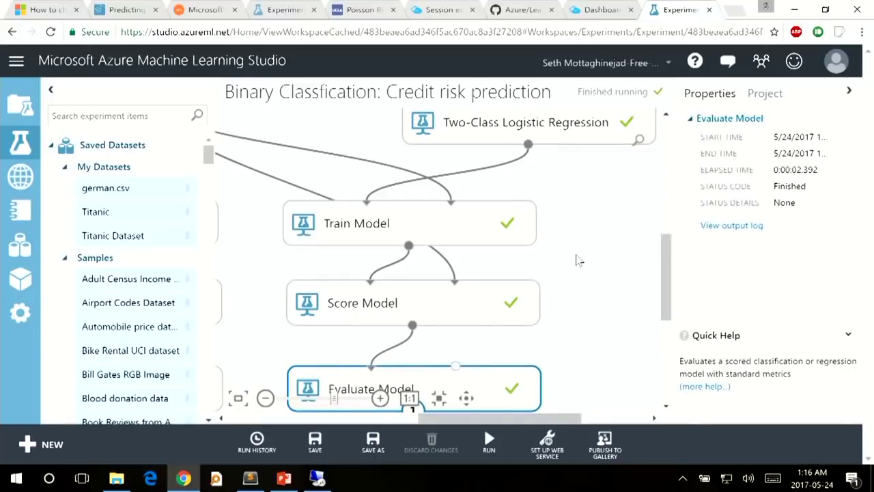
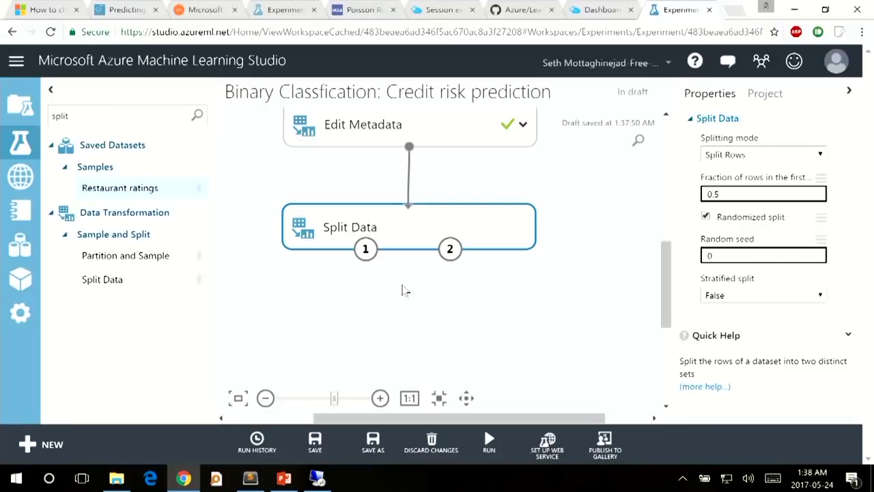
Find the Two-Class Boosted Decision Tree module and add it to the canvas, below and to the left of Split Data.
{"action": "left_click_drag", "start_coordinate": [414, 418], "coordinate": [348, 421]}
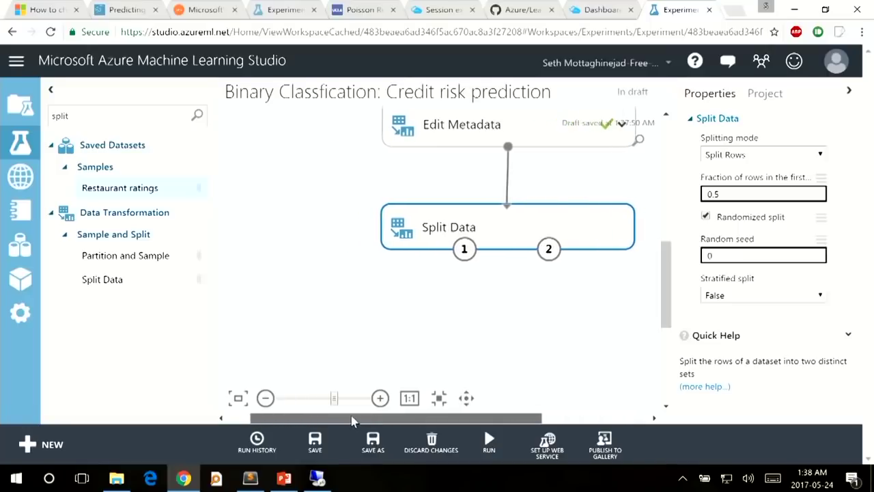
{"action": "double_click", "coordinate": [110, 120]}
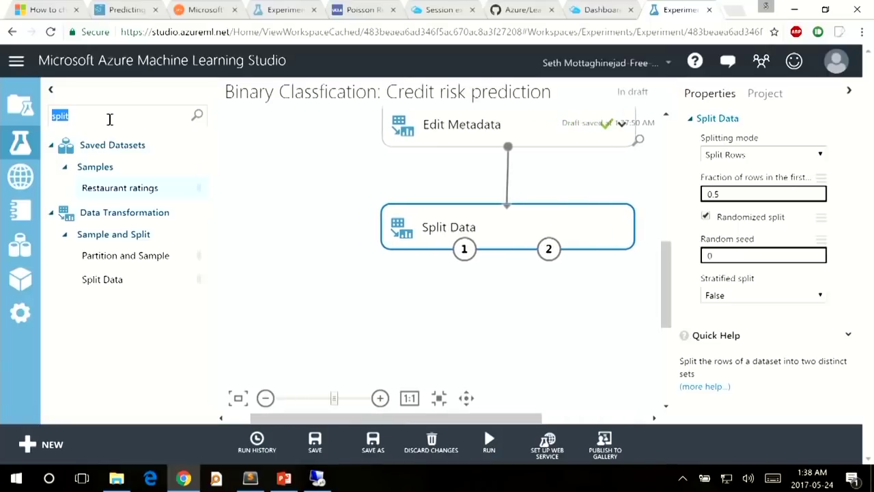
{"action": "type", "text": "two class boos"}
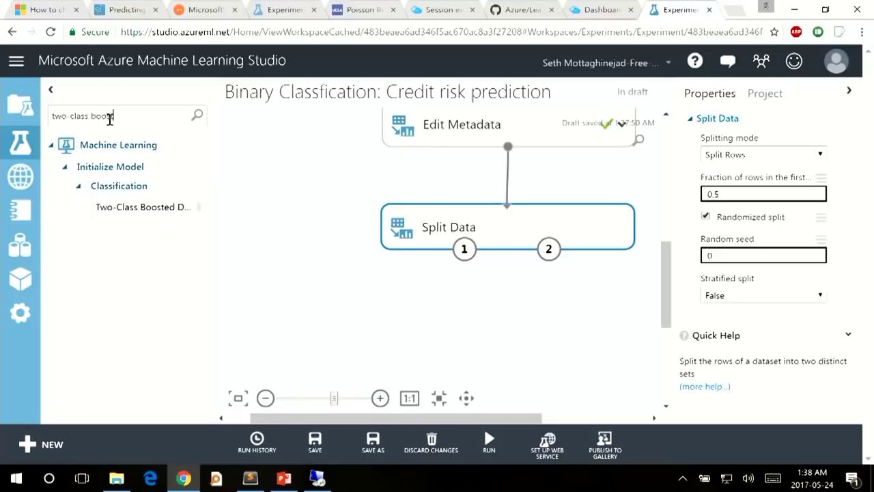
{"action": "type", "text": "t"}
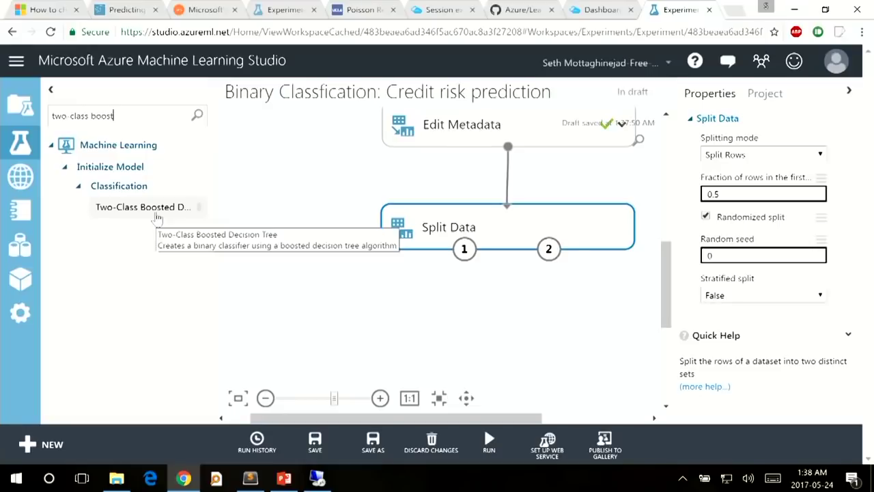
{"action": "left_click_drag", "start_coordinate": [156, 217], "coordinate": [268, 305]}
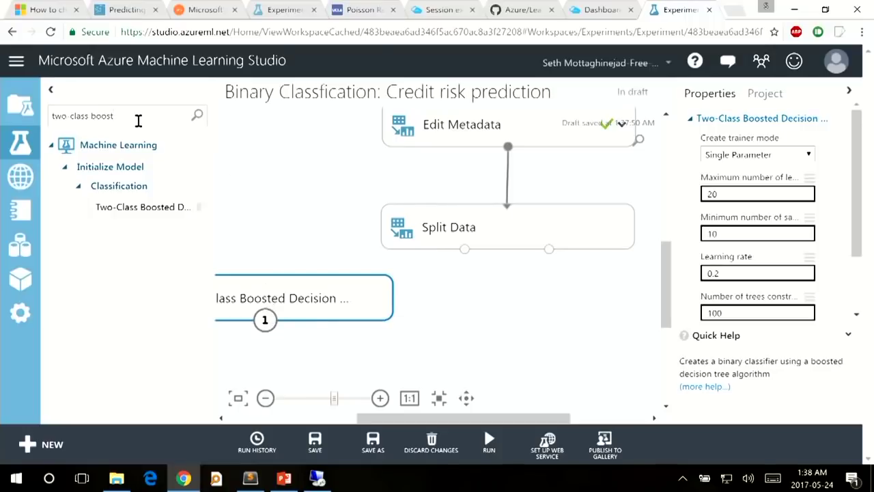
Find the Train Model module and add it below the Two-Class Boosted Decision Tree.
{"action": "left_click_drag", "start_coordinate": [137, 121], "coordinate": [55, 121]}
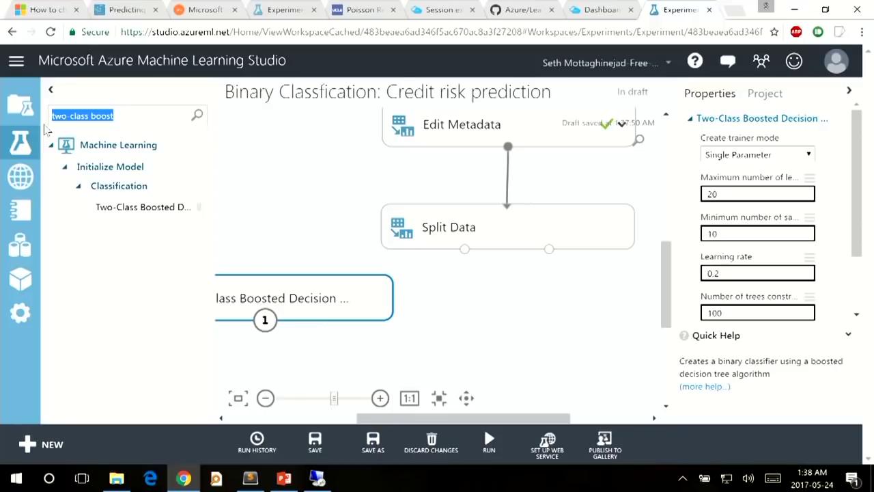
{"action": "type", "text": "train"}
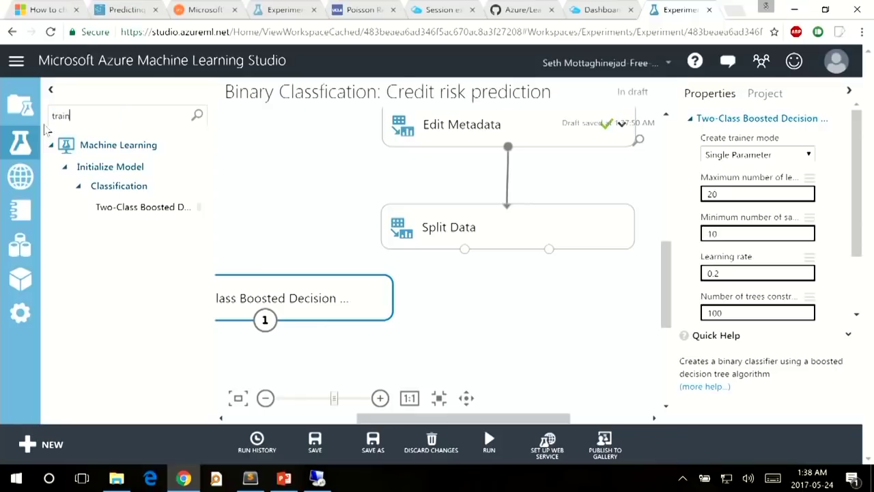
{"action": "type", "text": " model"}
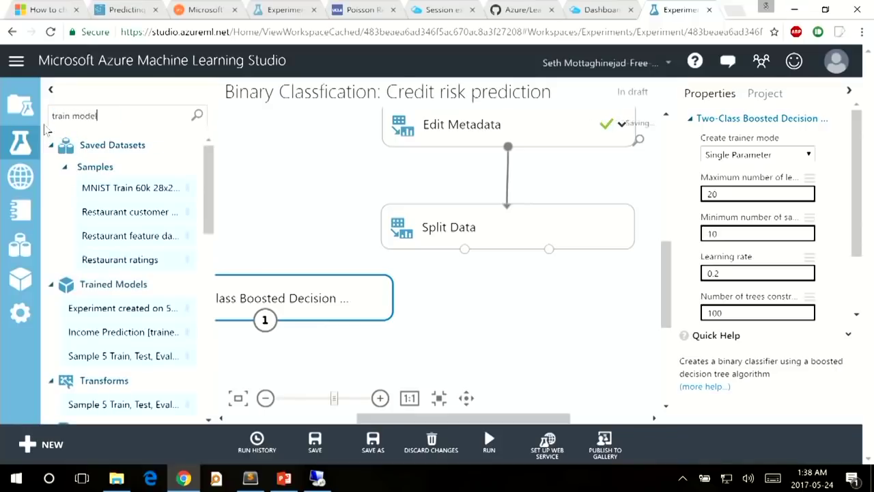
{"action": "left_click_drag", "start_coordinate": [128, 203], "coordinate": [379, 379]}
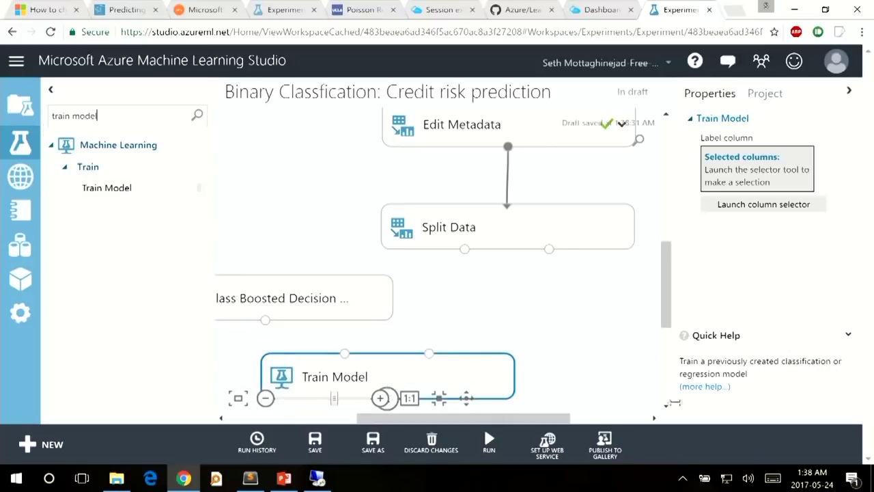
Connect Split Data's first output to Train Model's dataset input and the boosted decision tree's output to its first input.
{"action": "left_click", "coordinate": [668, 408]}
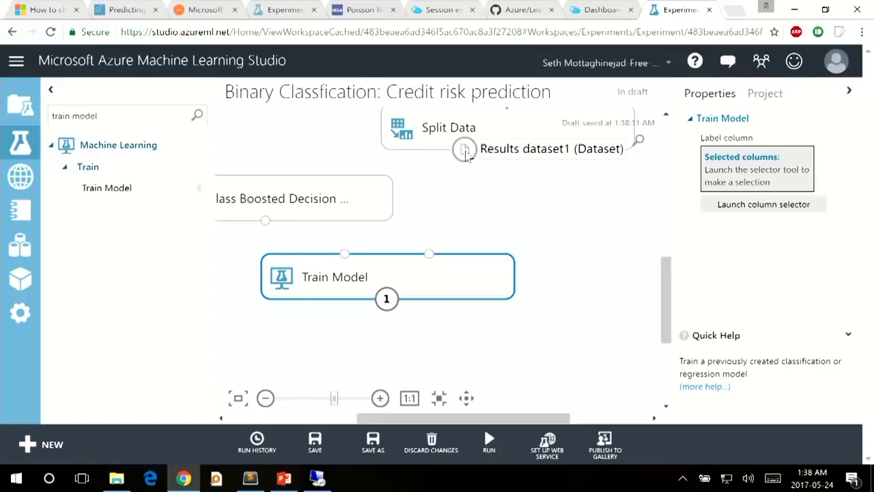
{"action": "left_click_drag", "start_coordinate": [467, 155], "coordinate": [431, 263]}
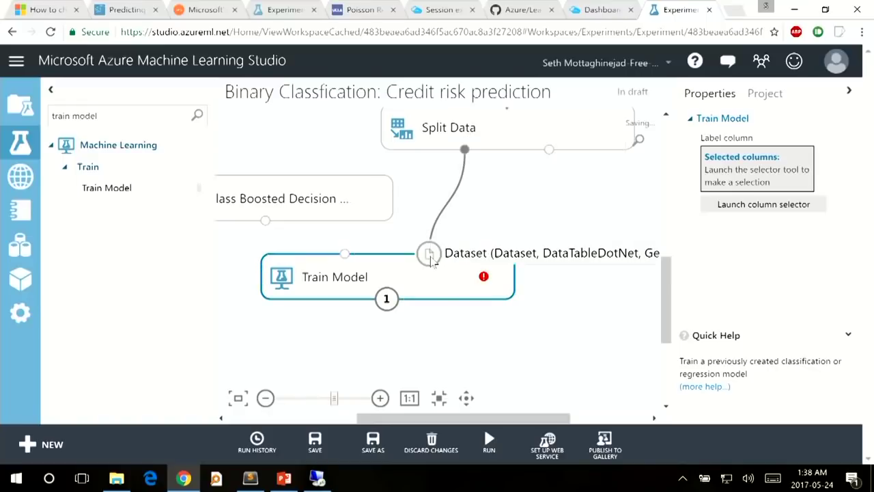
{"action": "left_click_drag", "start_coordinate": [266, 221], "coordinate": [345, 255]}
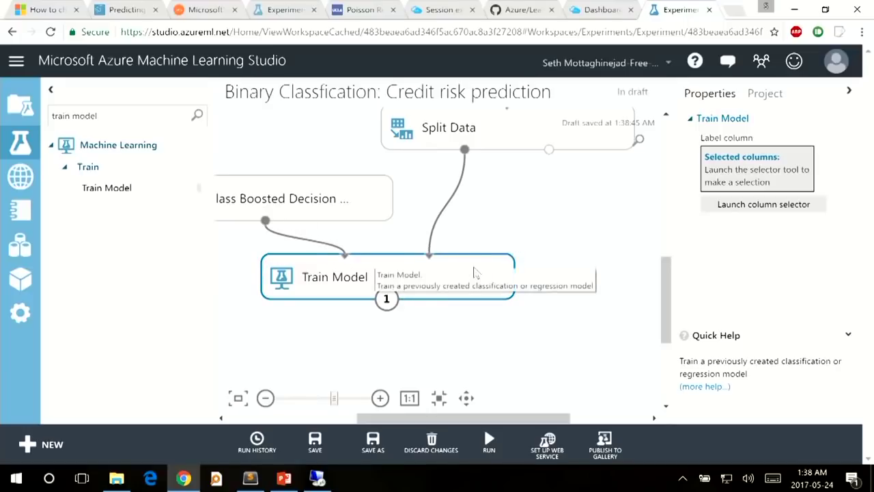
Set Train Model's label column to Credit risk.
{"action": "left_click", "coordinate": [775, 208]}
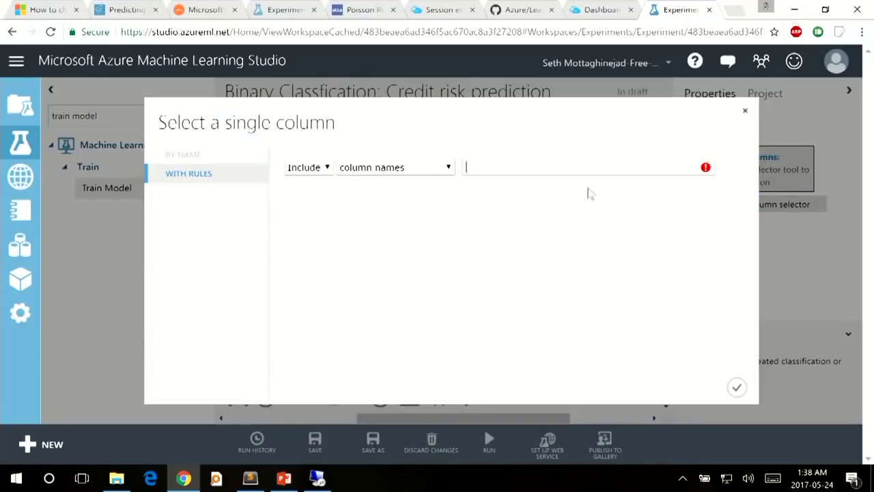
{"action": "type", "text": "credit"}
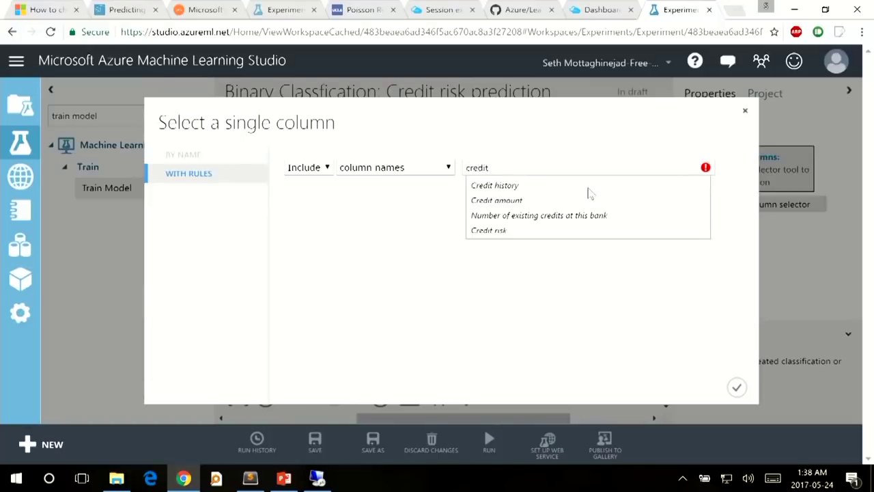
{"action": "left_click", "coordinate": [503, 232]}
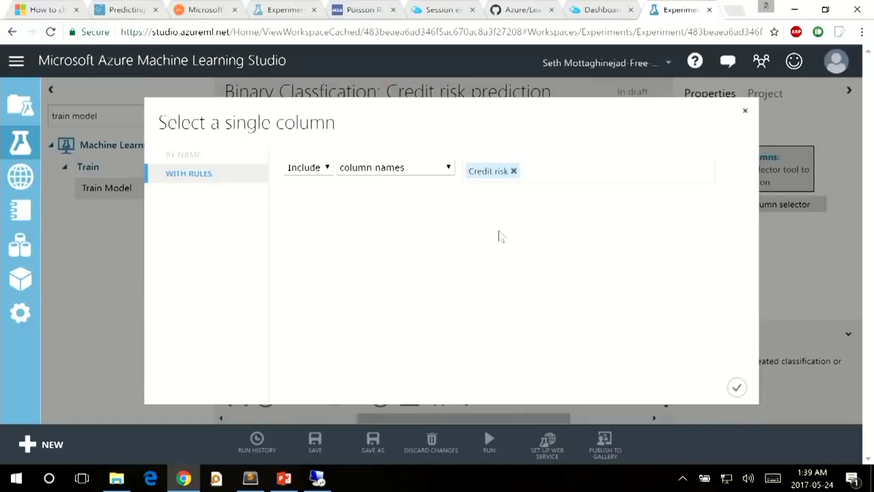
{"action": "left_click", "coordinate": [736, 387]}
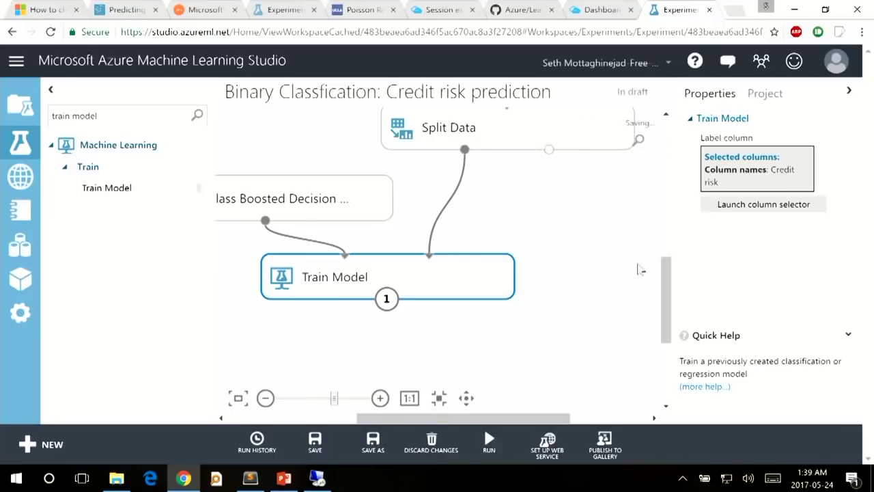
Add a Score Model module below Train Model and connect Train Model's output to its first input.
{"action": "scroll", "coordinate": [666, 281], "scroll_direction": "up", "scroll_amount": 2}
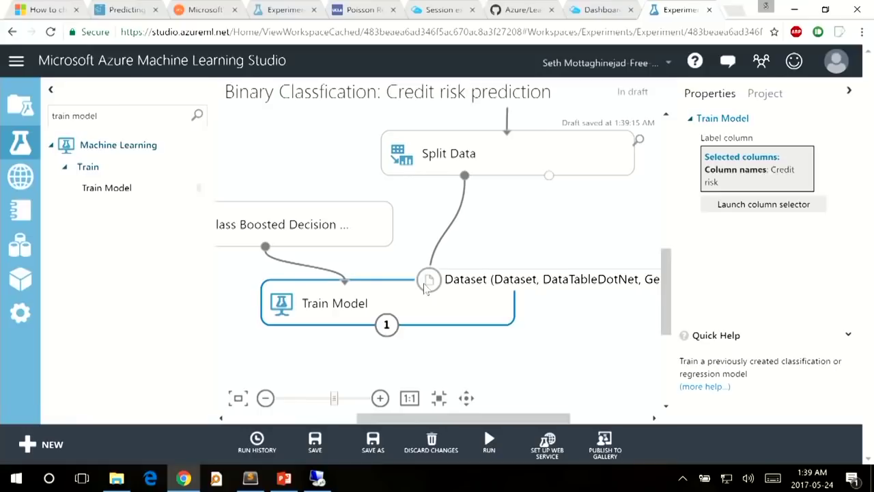
{"action": "double_click", "coordinate": [63, 116]}
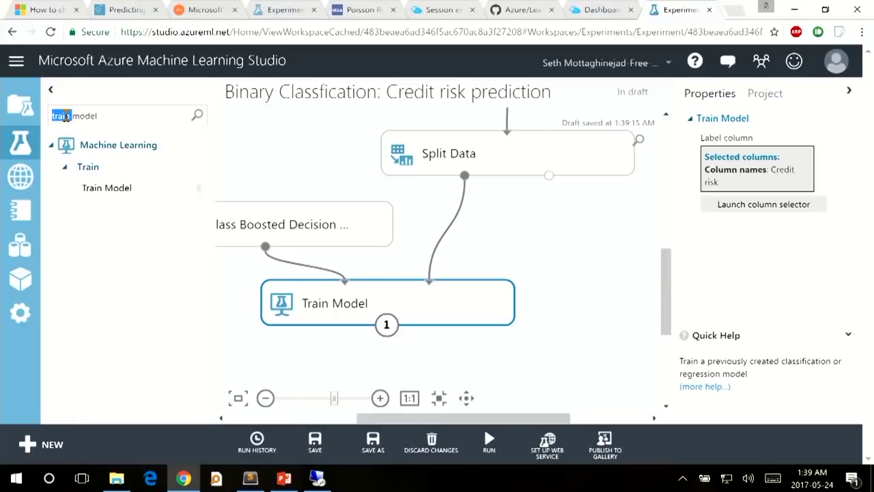
{"action": "type", "text": "score"}
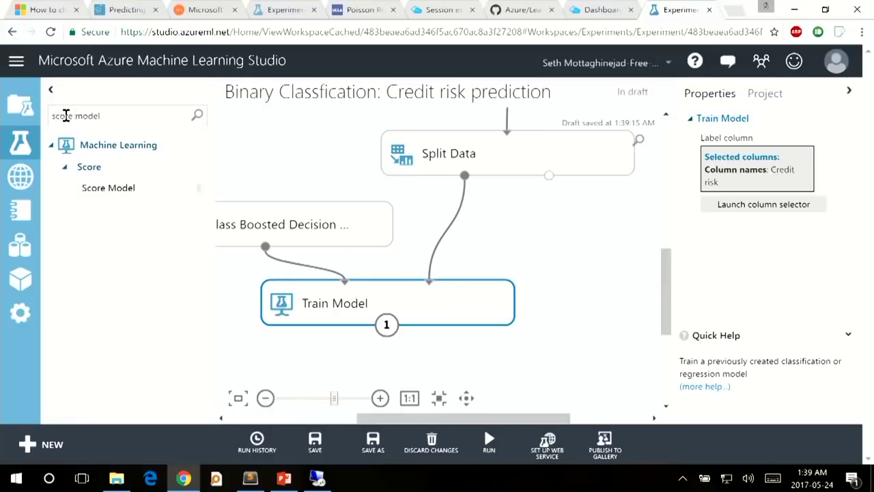
{"action": "left_click_drag", "start_coordinate": [148, 198], "coordinate": [465, 388]}
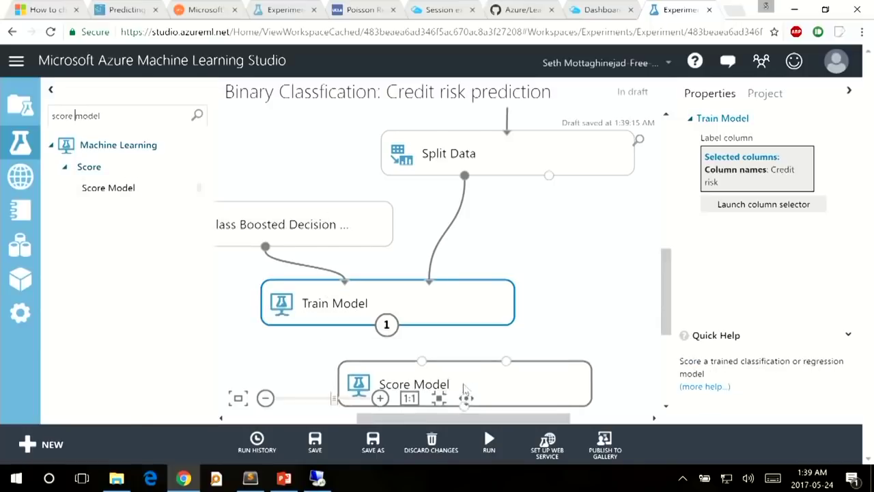
{"action": "left_click", "coordinate": [666, 407]}
{"action": "left_click", "coordinate": [667, 407]}
{"action": "left_click_drag", "start_coordinate": [523, 294], "coordinate": [547, 309]}
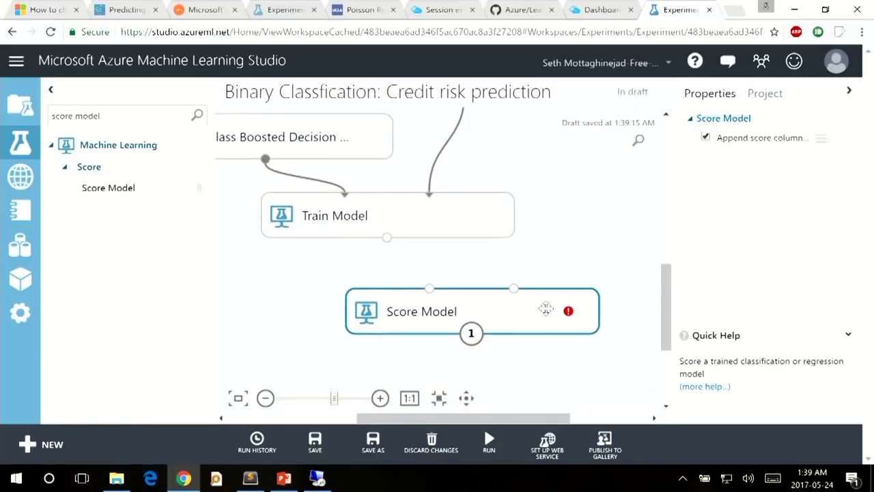
{"action": "left_click_drag", "start_coordinate": [668, 319], "coordinate": [665, 300]}
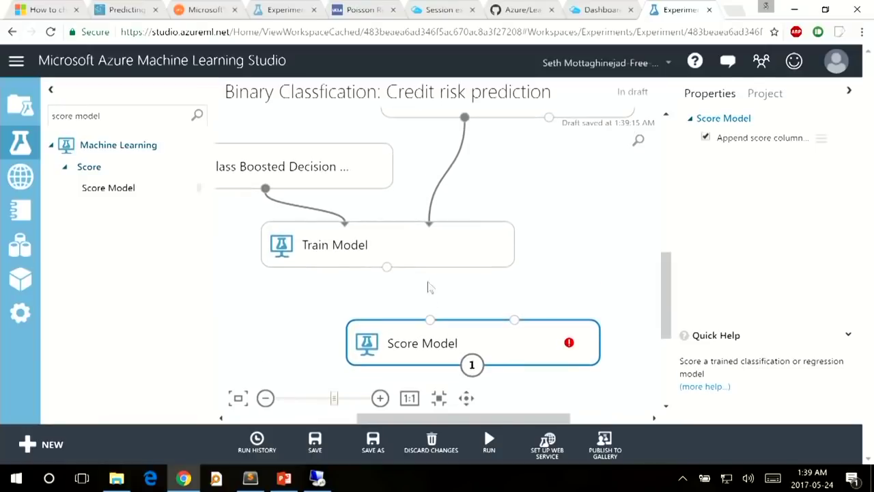
{"action": "left_click_drag", "start_coordinate": [387, 267], "coordinate": [438, 335]}
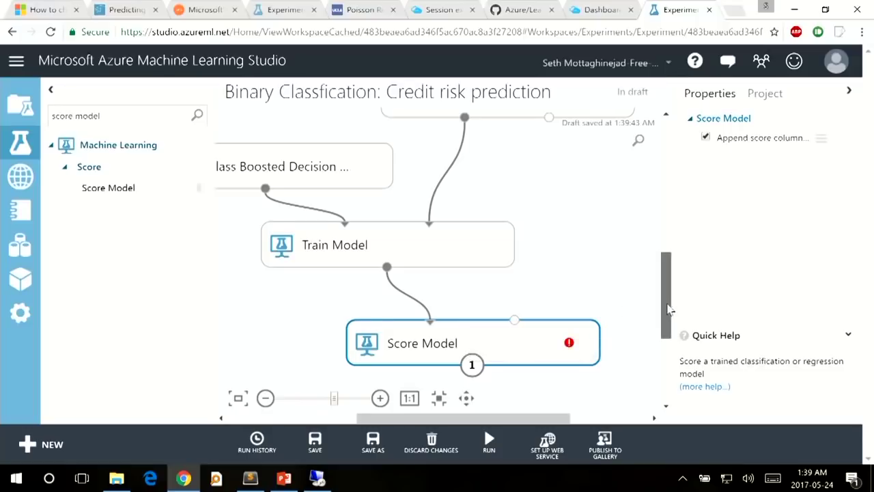
Connect Split Data's second output to Score Model's dataset input.
{"action": "scroll", "coordinate": [669, 310], "scroll_direction": "up", "scroll_amount": 1}
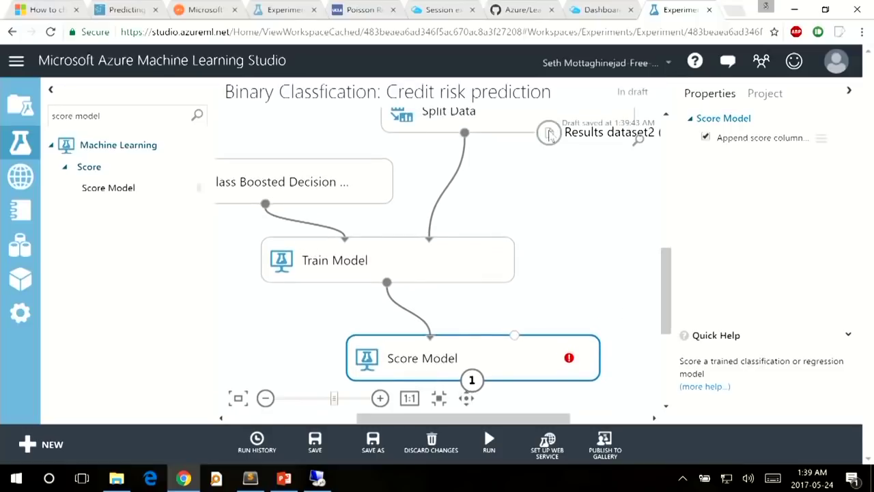
{"action": "left_click_drag", "start_coordinate": [549, 132], "coordinate": [516, 338]}
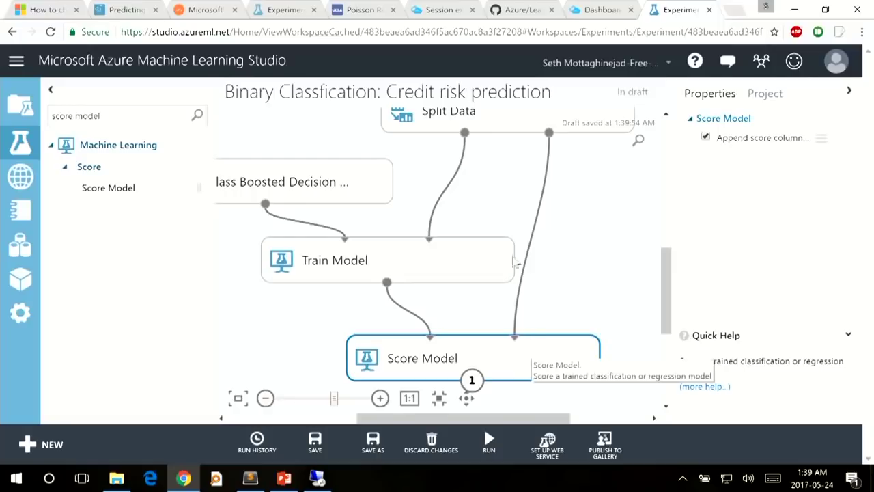
{"action": "left_click", "coordinate": [461, 171]}
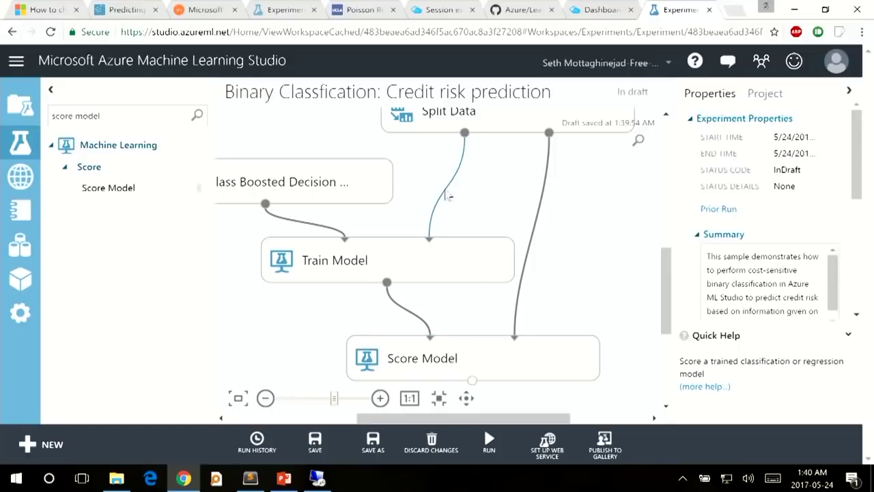
{"action": "left_click", "coordinate": [544, 201]}
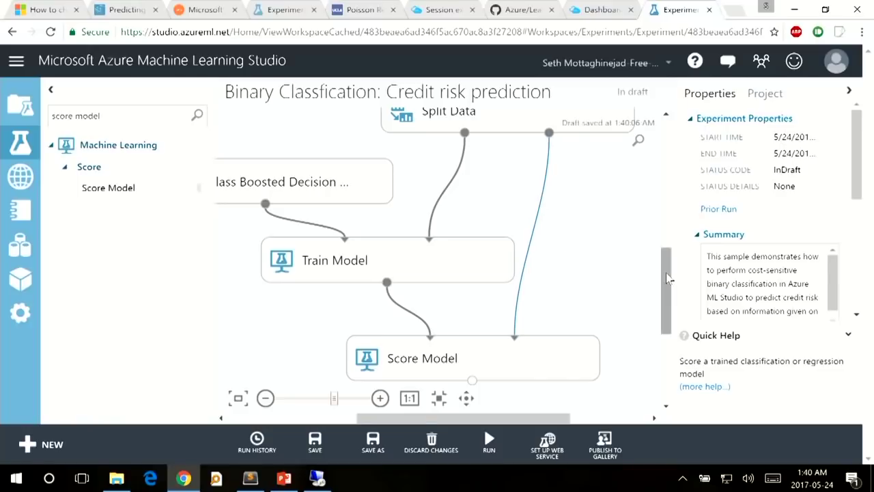
Find the Evaluate Model module and add it below Score Model.
{"action": "left_click_drag", "start_coordinate": [666, 281], "coordinate": [669, 321]}
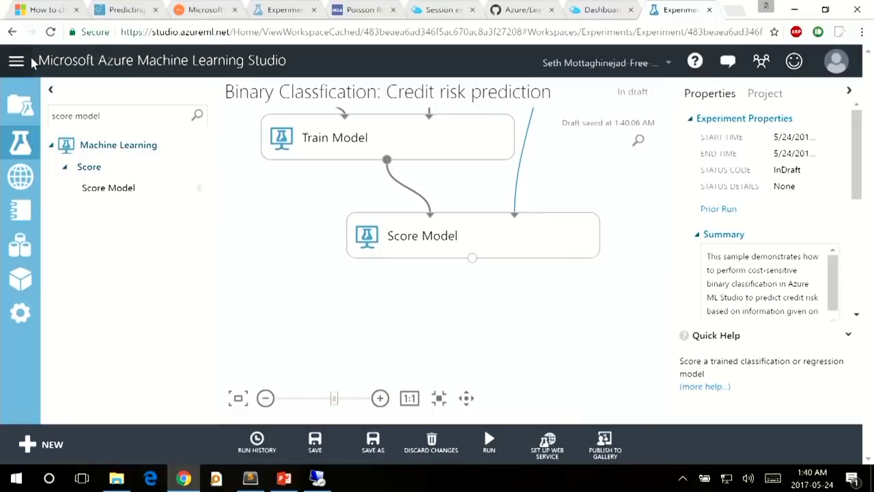
{"action": "double_click", "coordinate": [65, 118]}
{"action": "type", "text": "evalu"}
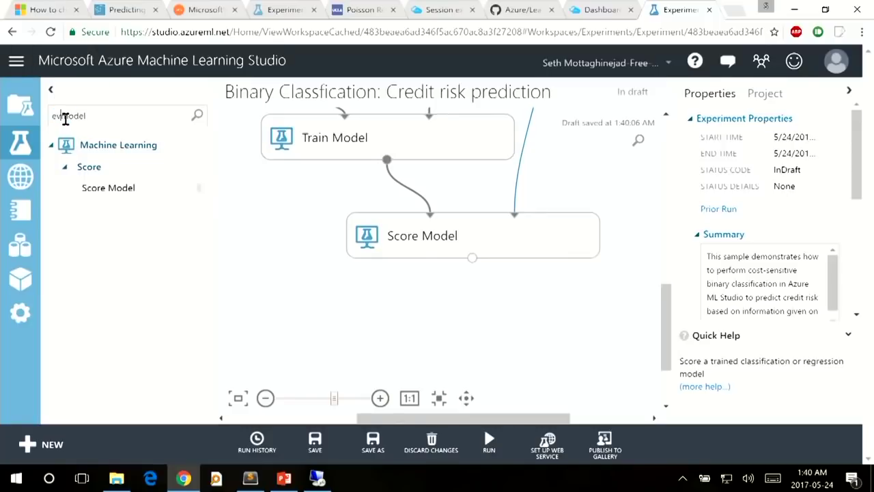
{"action": "type", "text": "ate"}
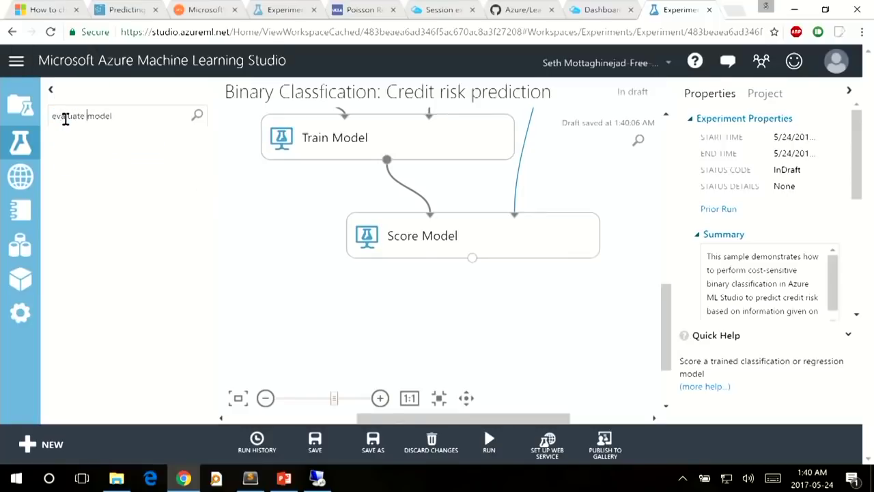
{"action": "left_click_drag", "start_coordinate": [131, 196], "coordinate": [437, 334]}
Connect Score Model's scored dataset output to Evaluate Model's first input and shift Evaluate Model slightly to the right.
{"action": "left_click_drag", "start_coordinate": [472, 259], "coordinate": [431, 312]}
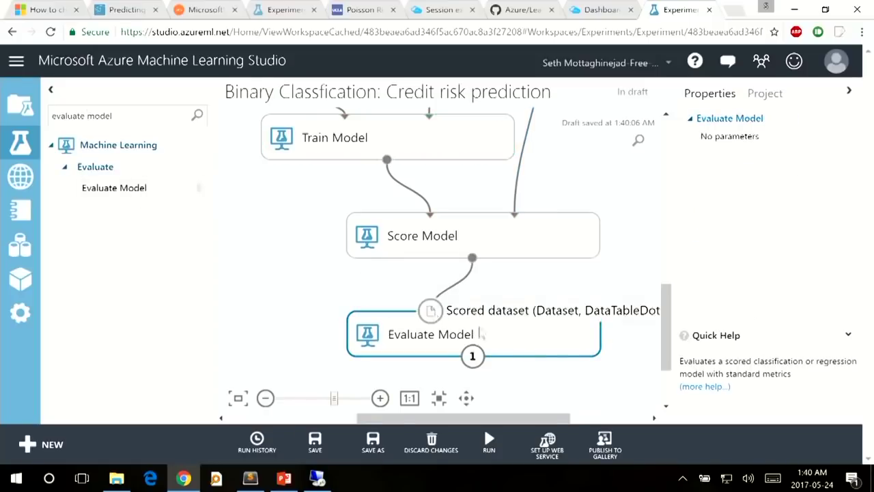
{"action": "left_click_drag", "start_coordinate": [518, 335], "coordinate": [600, 346]}
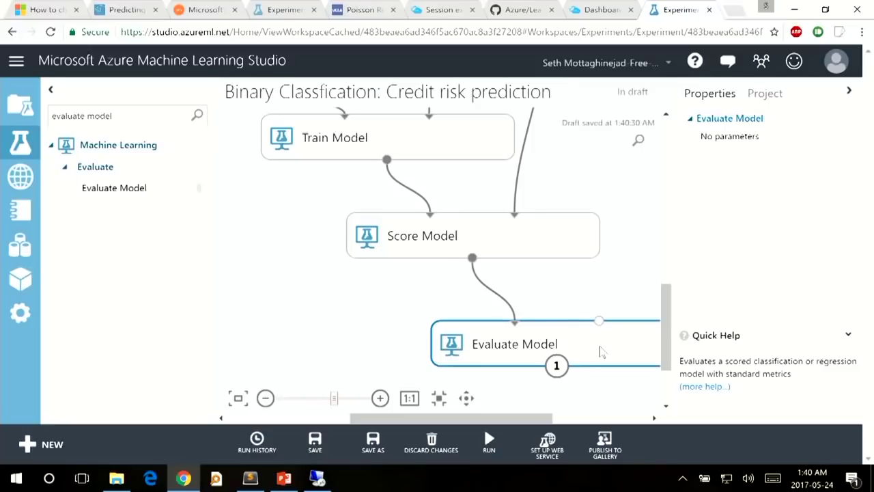
{"action": "mouse_move", "coordinate": [496, 417]}
{"action": "left_mouse_down"}
{"action": "mouse_move", "coordinate": [556, 418]}
{"action": "mouse_move", "coordinate": [488, 417]}
{"action": "mouse_move", "coordinate": [496, 422]}
{"action": "left_mouse_up"}
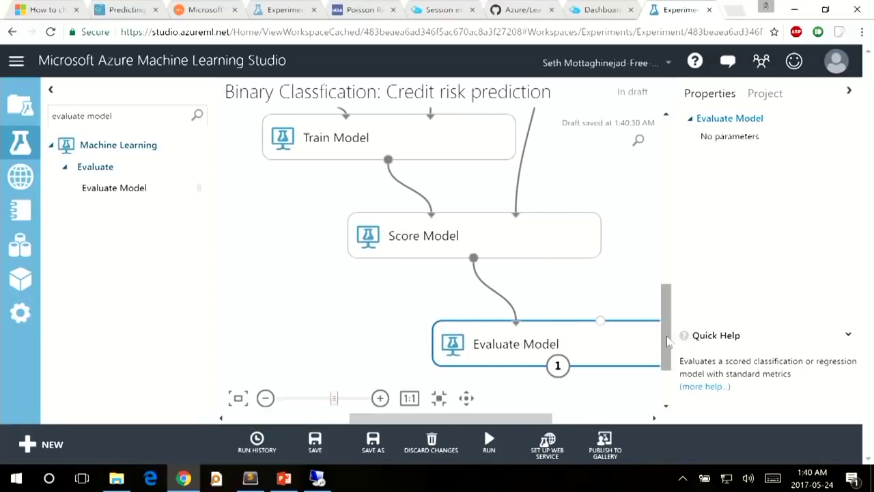
Run the whole credit risk prediction experiment.
{"action": "scroll", "coordinate": [668, 329], "scroll_direction": "down", "scroll_amount": 1}
{"action": "left_click_drag", "start_coordinate": [668, 329], "coordinate": [665, 290]}
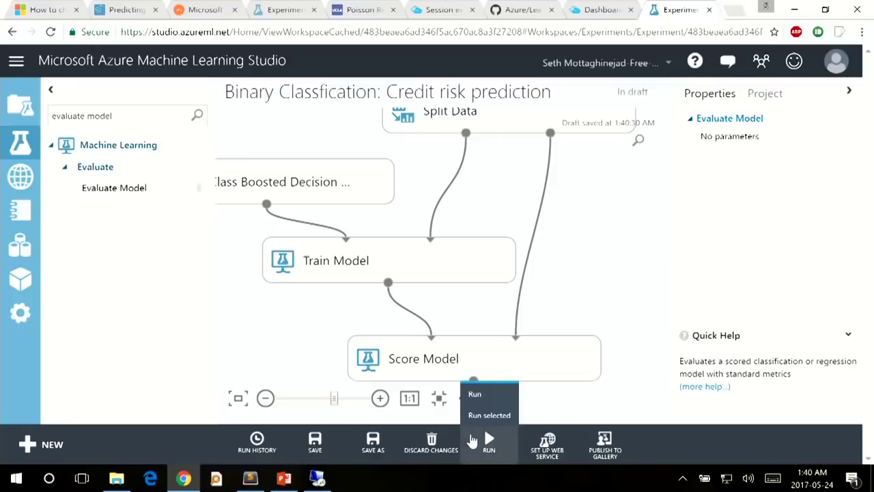
{"action": "left_click", "coordinate": [493, 446]}
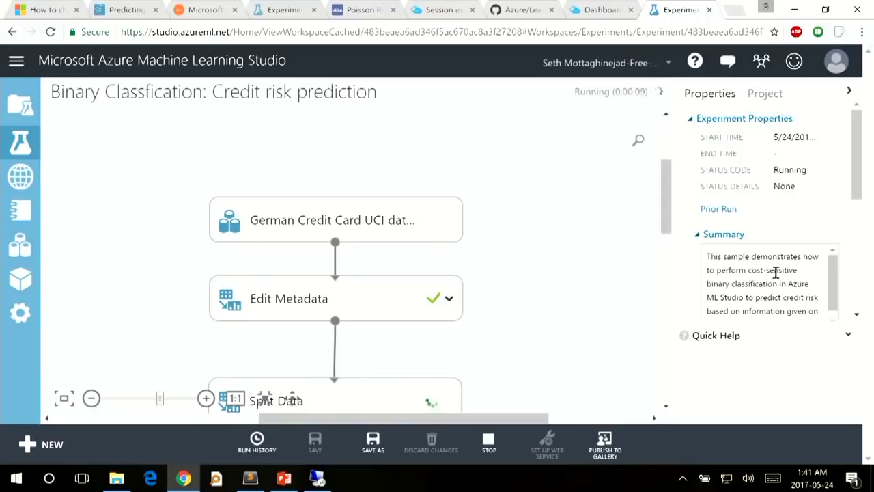
Follow the run down to the Evaluate Model module and open the options for its evaluation results.
{"action": "left_click", "coordinate": [666, 408]}
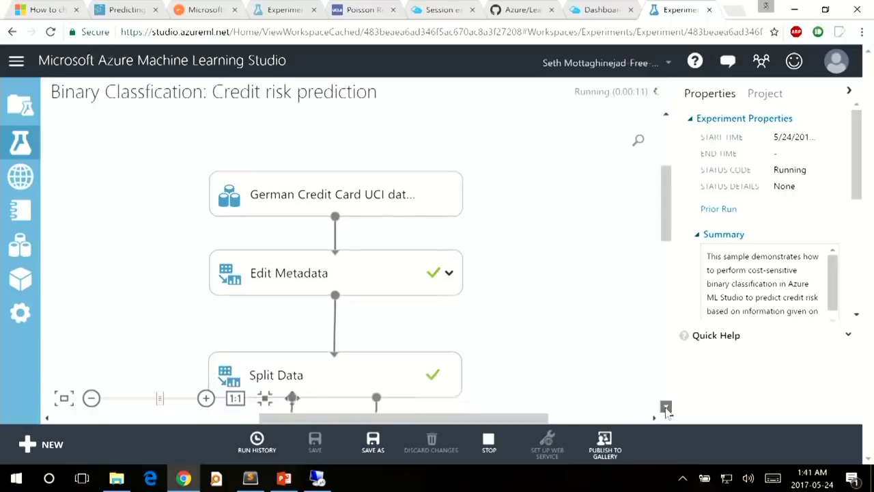
{"action": "left_click", "coordinate": [666, 408]}
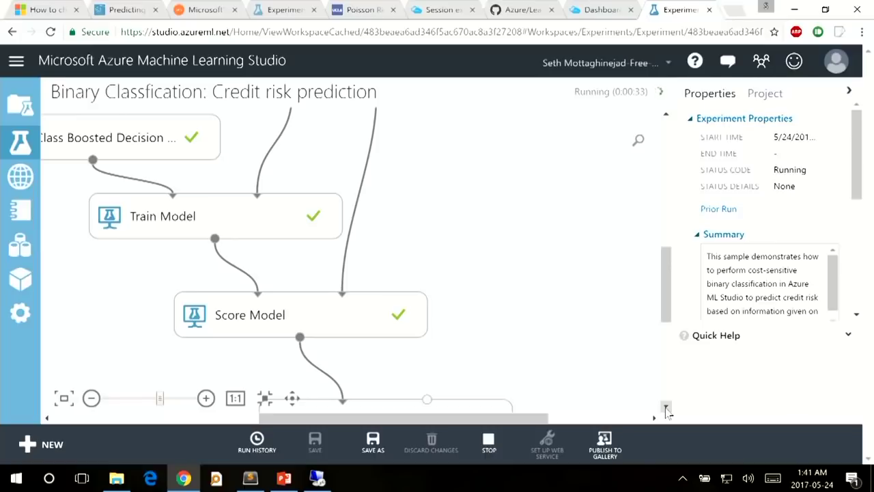
{"action": "left_click", "coordinate": [667, 408]}
{"action": "left_click", "coordinate": [667, 408]}
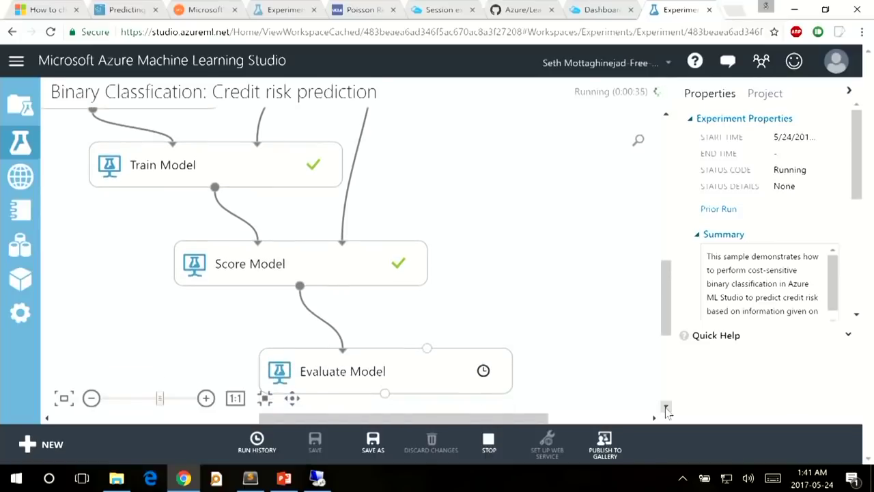
{"action": "left_click", "coordinate": [666, 408]}
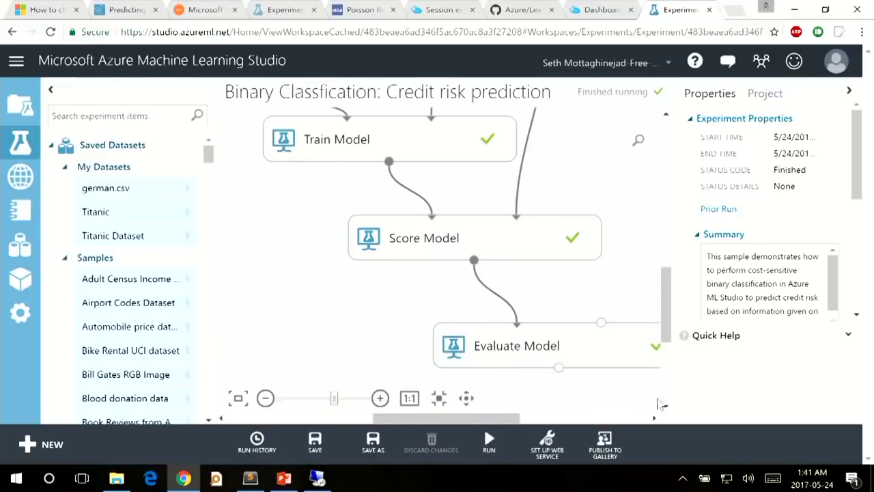
{"action": "left_click", "coordinate": [654, 418]}
{"action": "left_click", "coordinate": [654, 418]}
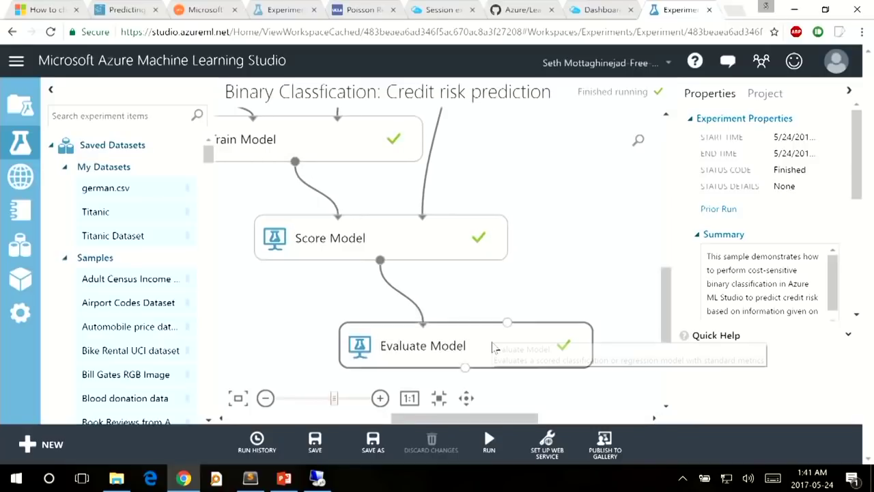
{"action": "right_click", "coordinate": [493, 347]}
{"action": "mouse_move", "coordinate": [496, 347]}
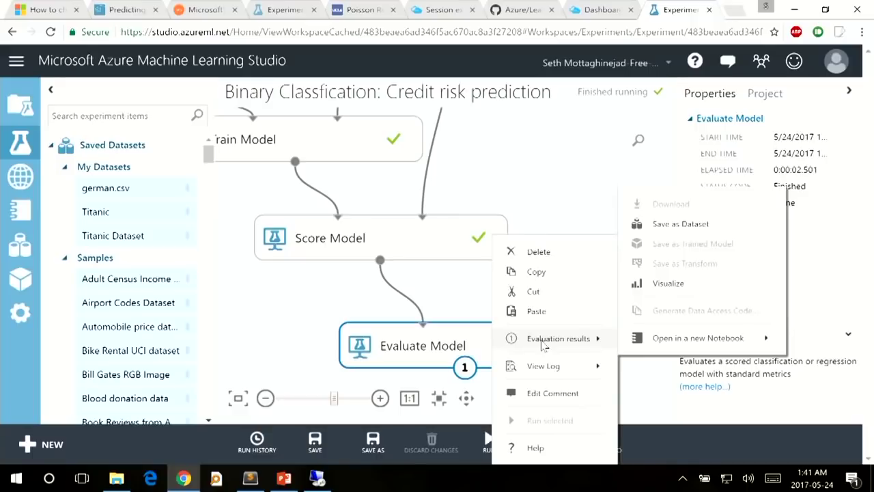
Visualize the Evaluate Model results and examine the ROC curve, false positives and false negatives.
{"action": "left_click", "coordinate": [691, 289]}
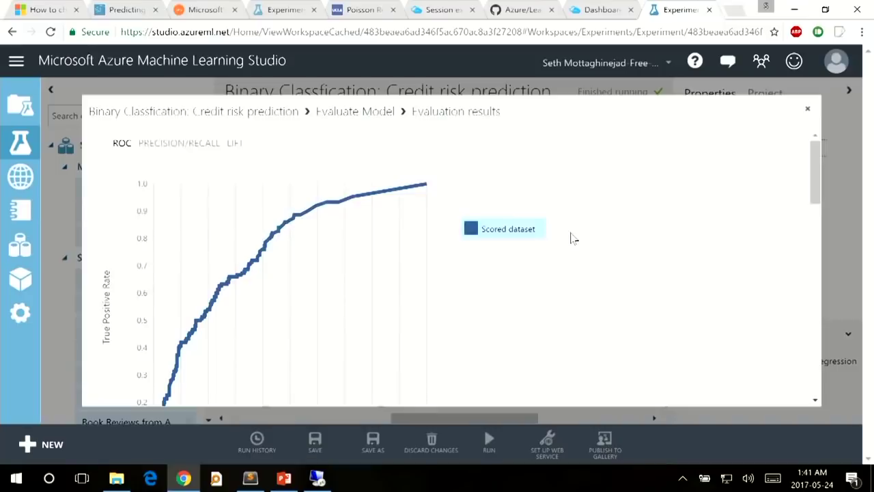
{"action": "scroll", "coordinate": [574, 238], "scroll_direction": "down", "scroll_amount": 1}
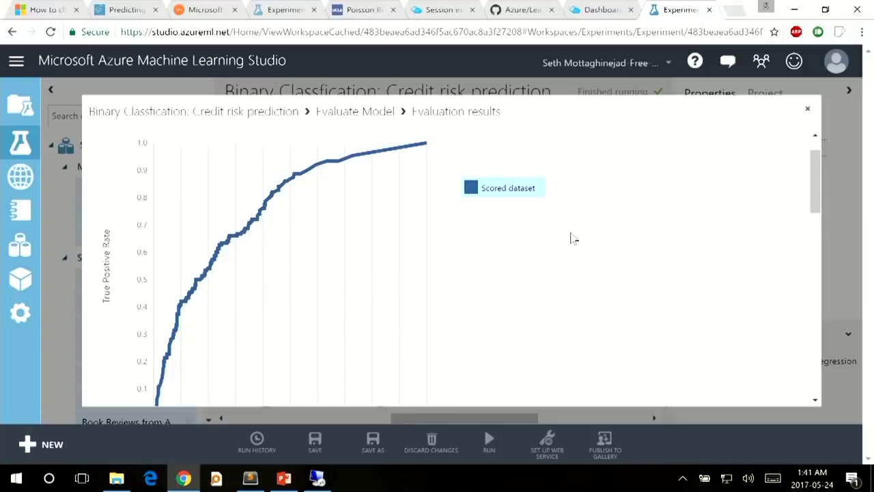
{"action": "scroll", "coordinate": [574, 238], "scroll_direction": "down", "scroll_amount": 1}
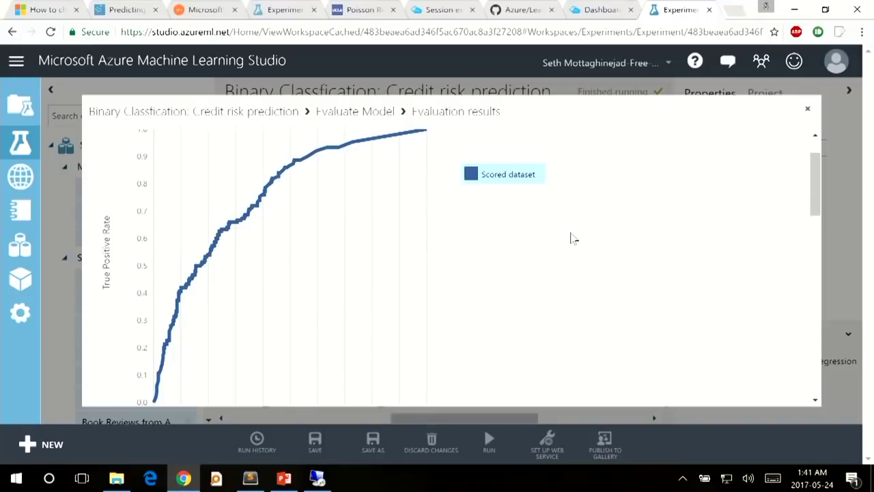
{"action": "scroll", "coordinate": [574, 238], "scroll_direction": "down", "scroll_amount": 2}
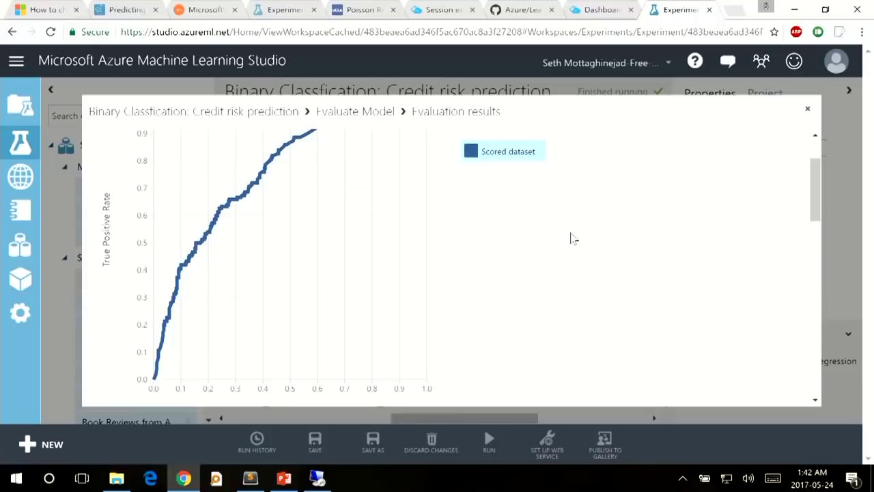
{"action": "scroll", "coordinate": [574, 238], "scroll_direction": "down", "scroll_amount": 7}
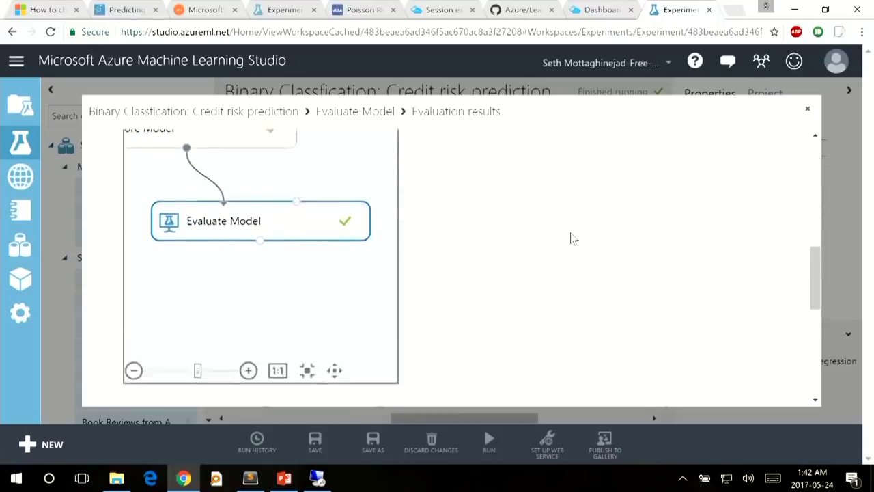
{"action": "scroll", "coordinate": [574, 237], "scroll_direction": "down", "scroll_amount": 2}
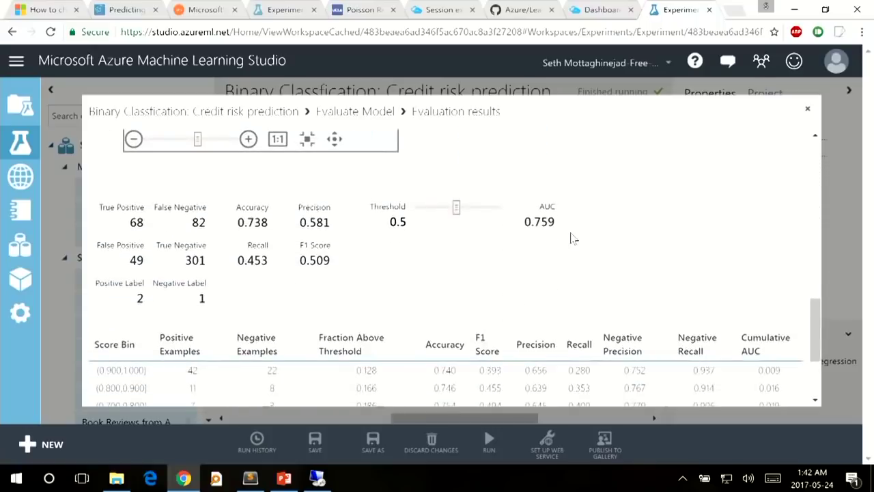
{"action": "double_click", "coordinate": [137, 260]}
{"action": "double_click", "coordinate": [198, 220]}
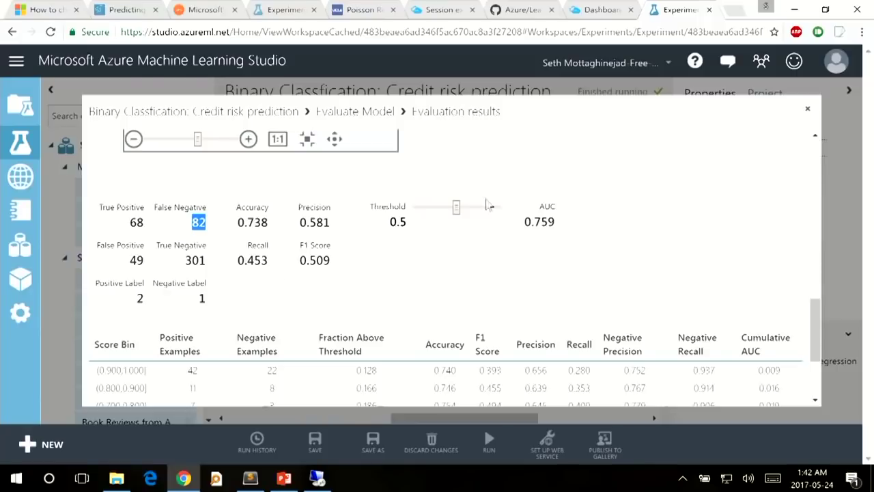
Compare the evaluation metrics at thresholds of 0.75, 0.24 and 0.51, and close the results.
{"action": "left_click_drag", "start_coordinate": [456, 207], "coordinate": [479, 212]}
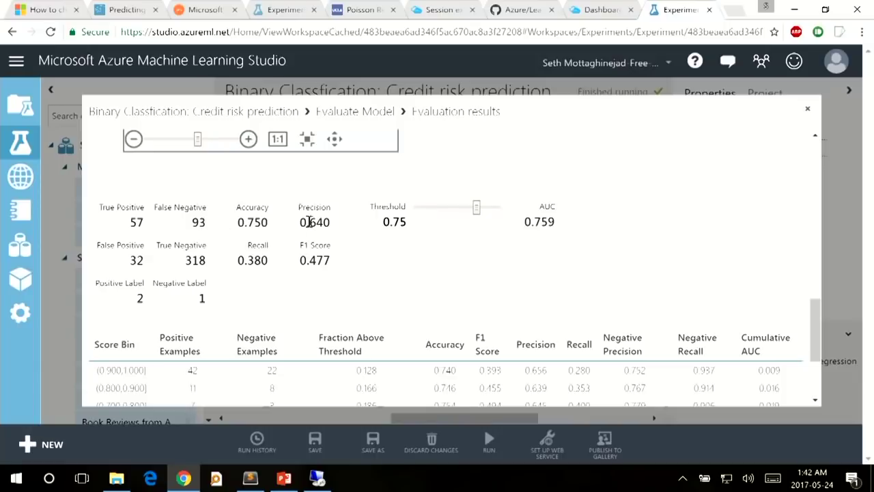
{"action": "left_click_drag", "start_coordinate": [476, 209], "coordinate": [438, 214]}
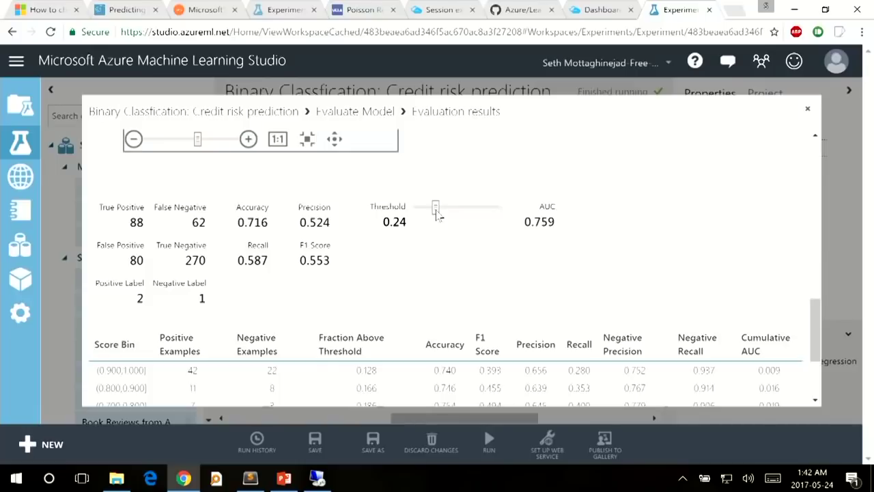
{"action": "left_click_drag", "start_coordinate": [438, 214], "coordinate": [459, 216]}
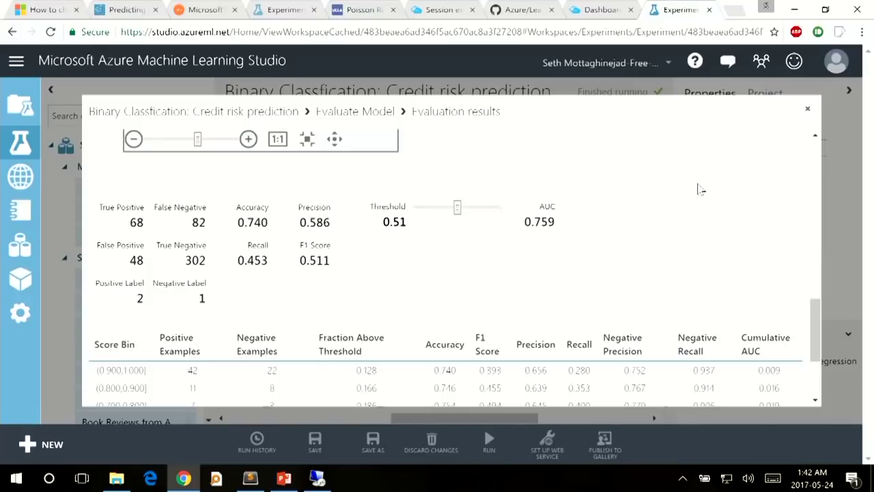
{"action": "left_click", "coordinate": [808, 111]}
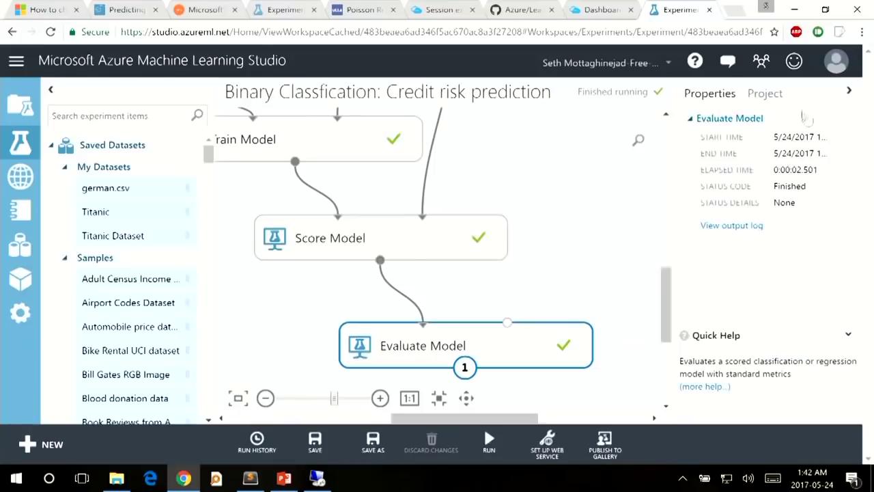
Add a Two-Class Support Vector Machine module to the empty canvas area beside Split Data.
{"action": "left_click_drag", "start_coordinate": [439, 422], "coordinate": [524, 419]}
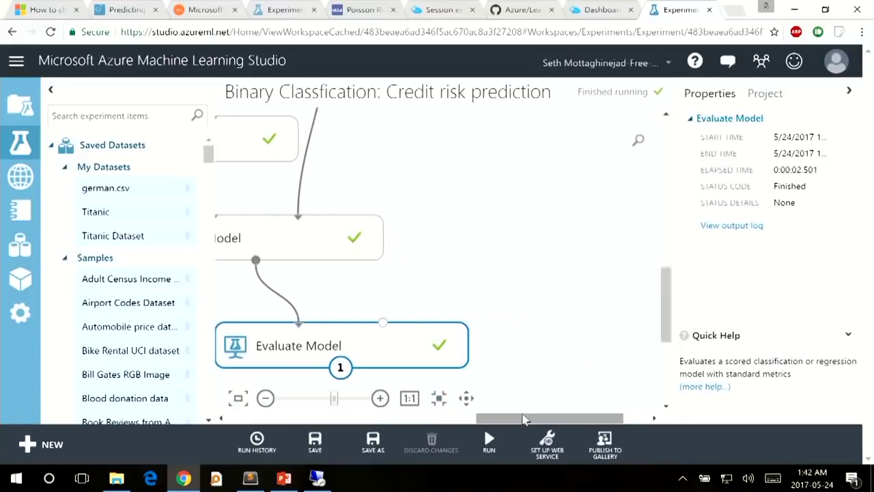
{"action": "left_click_drag", "start_coordinate": [674, 312], "coordinate": [672, 261]}
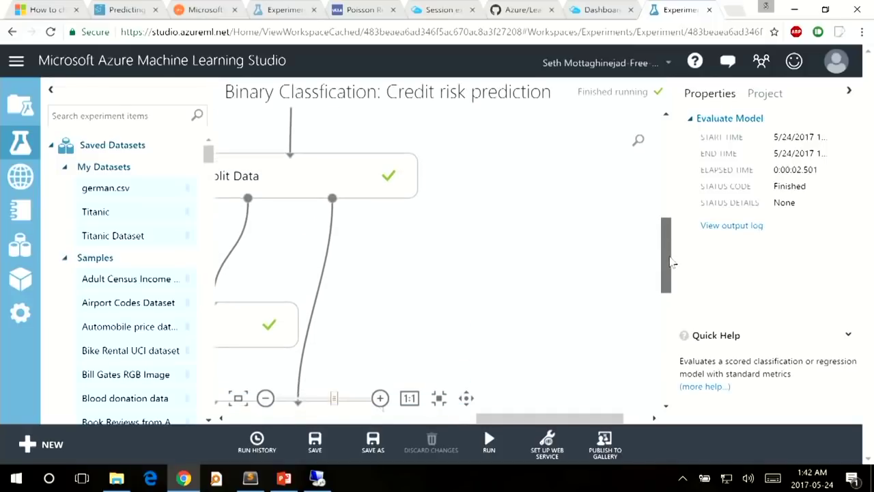
{"action": "left_click", "coordinate": [88, 118]}
{"action": "type", "text": "two-clas"}
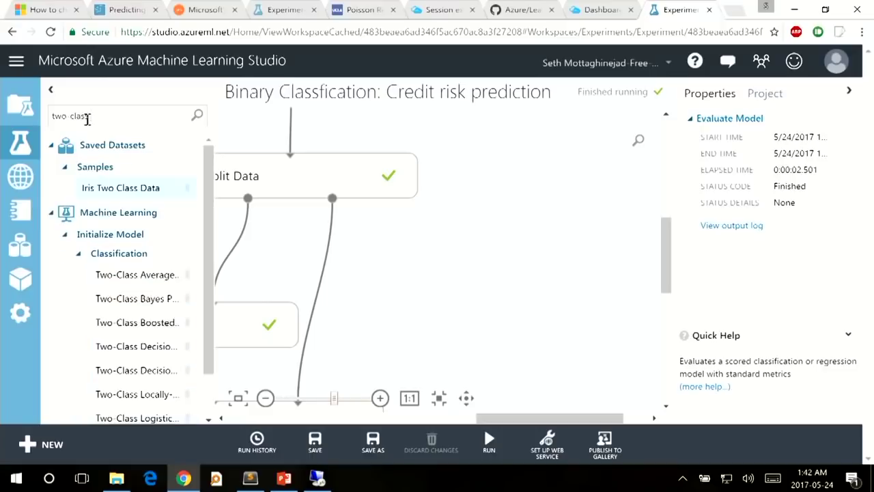
{"action": "type", "text": "s support"}
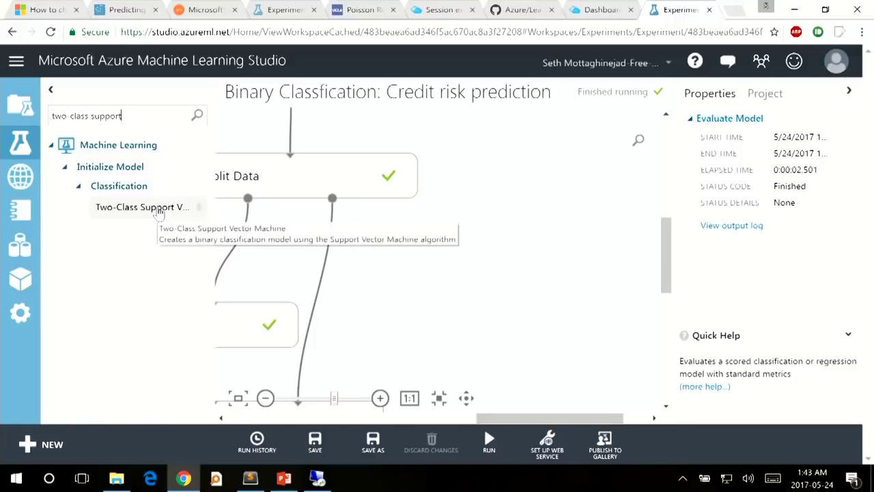
{"action": "left_click_drag", "start_coordinate": [157, 212], "coordinate": [593, 243]}
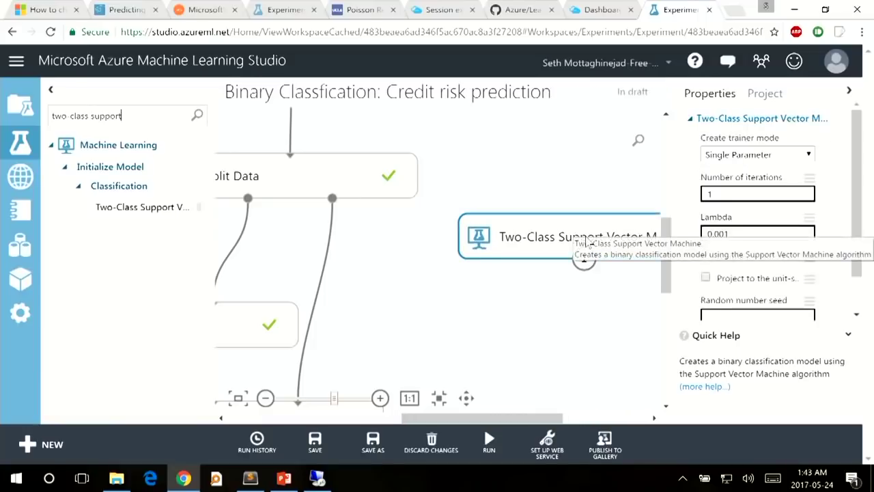
{"action": "left_click_drag", "start_coordinate": [477, 418], "coordinate": [493, 418]}
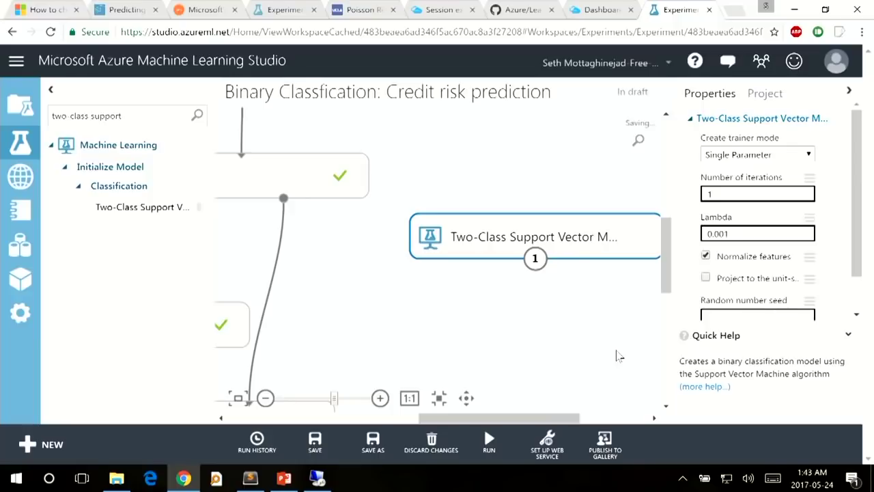
{"action": "left_click_drag", "start_coordinate": [604, 242], "coordinate": [632, 245]}
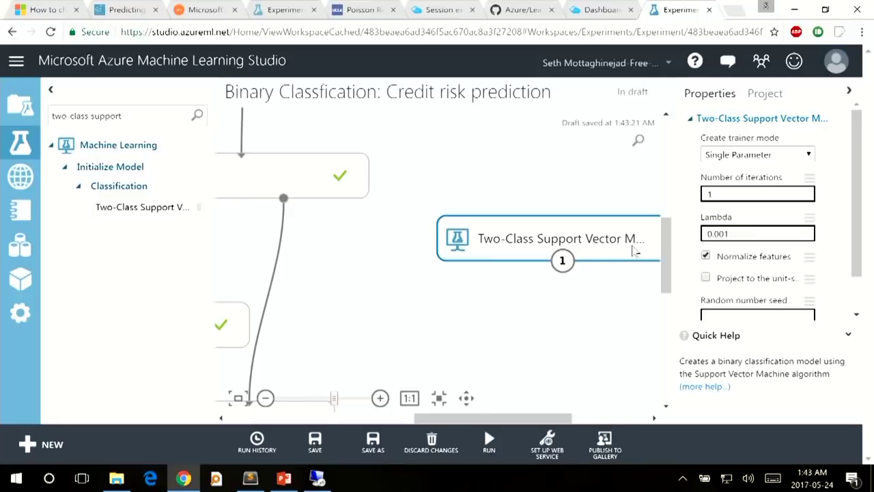
Add a Train Model module below the Two-Class Support Vector Machine module.
{"action": "left_click", "coordinate": [571, 434]}
{"action": "mouse_move", "coordinate": [507, 418]}
{"action": "left_mouse_down"}
{"action": "mouse_move", "coordinate": [417, 419]}
{"action": "mouse_move", "coordinate": [515, 417]}
{"action": "left_mouse_up"}
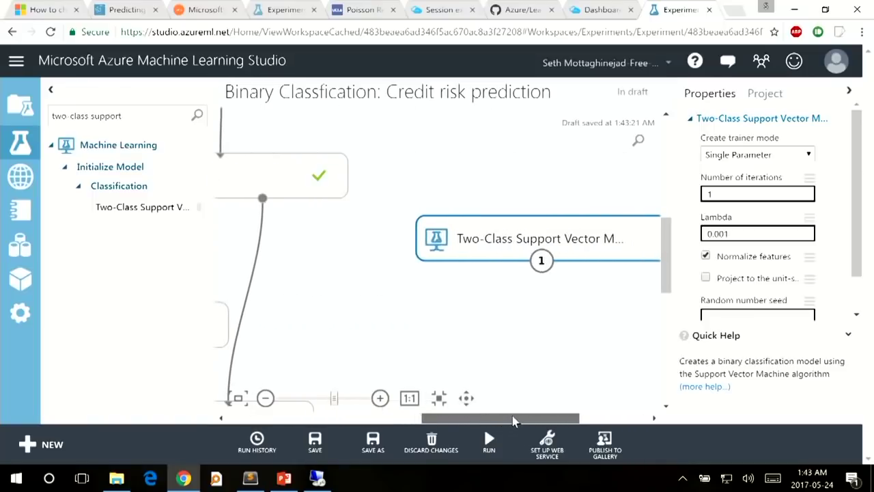
{"action": "left_click_drag", "start_coordinate": [671, 246], "coordinate": [671, 258]}
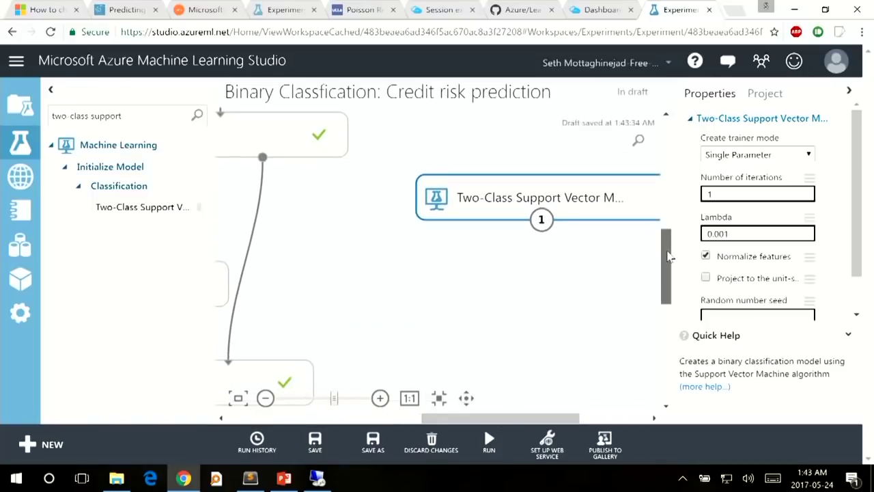
{"action": "left_click_drag", "start_coordinate": [135, 117], "coordinate": [54, 117]}
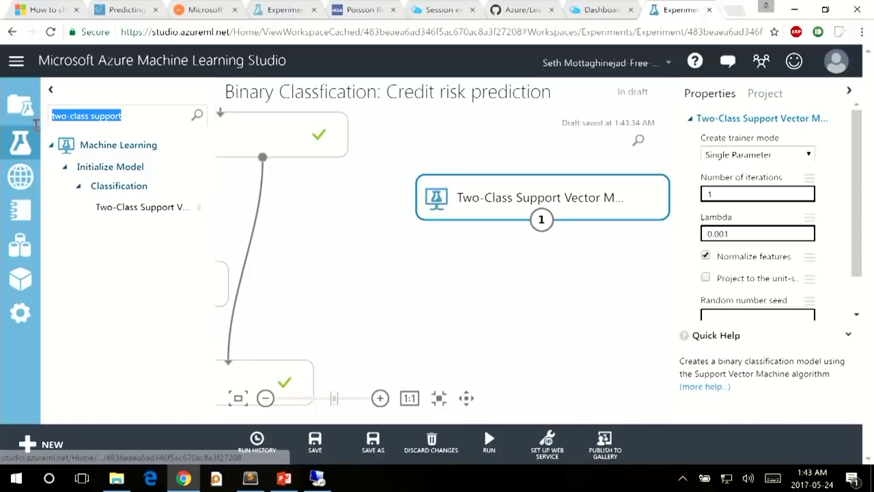
{"action": "type", "text": "train model"}
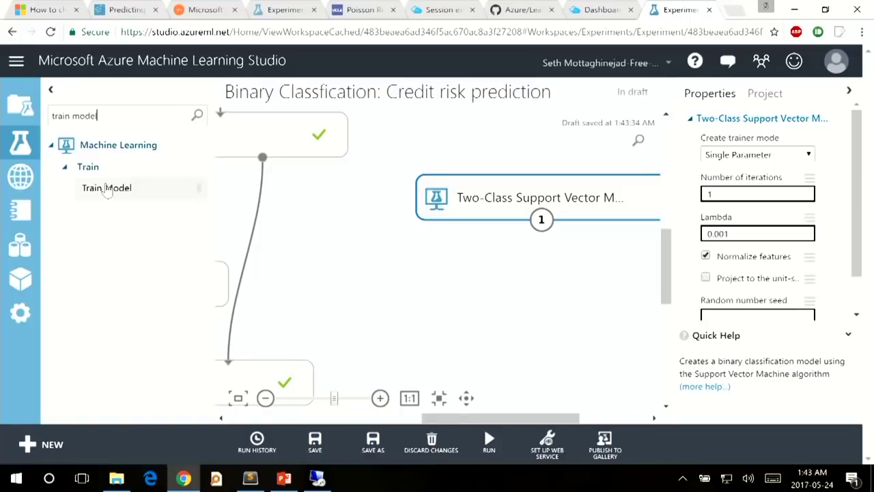
{"action": "left_click_drag", "start_coordinate": [123, 188], "coordinate": [479, 329]}
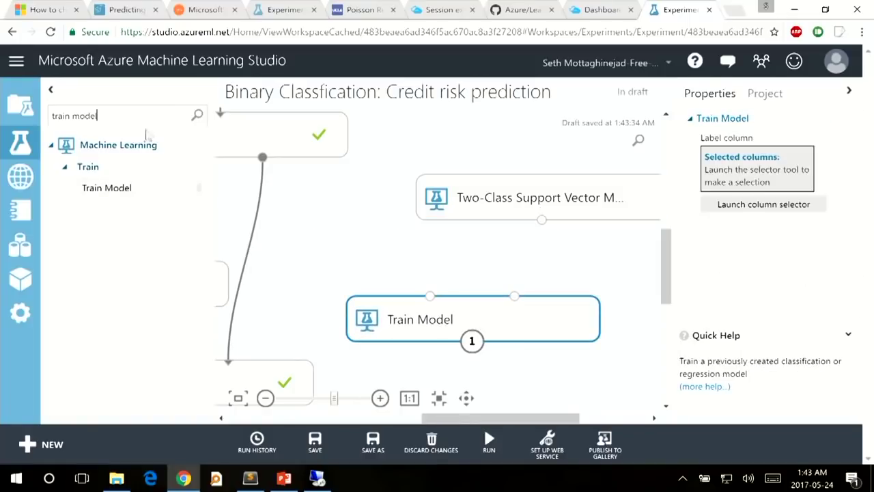
Add a Score Model module below the new Train Model and turn off Normalize features for the Two-Class Support Vector Machine.
{"action": "double_click", "coordinate": [57, 115]}
{"action": "type", "text": "score"}
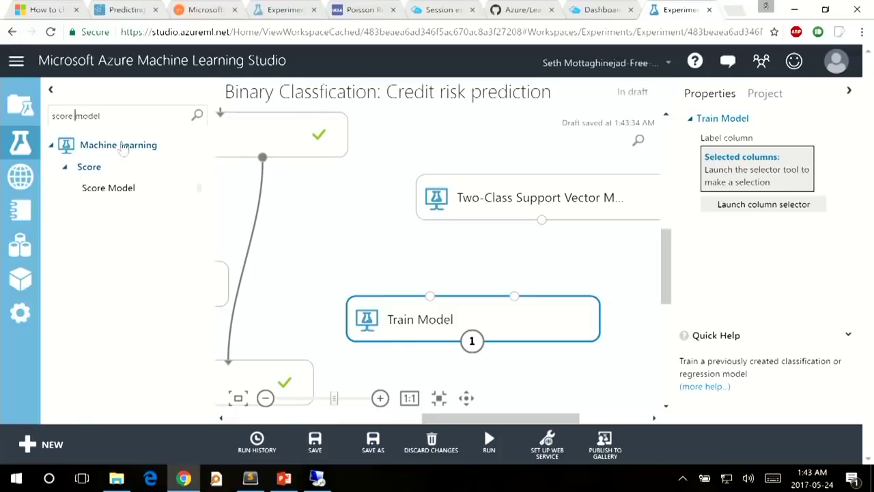
{"action": "left_click_drag", "start_coordinate": [198, 223], "coordinate": [469, 403]}
{"action": "left_click_drag", "start_coordinate": [494, 322], "coordinate": [522, 318]}
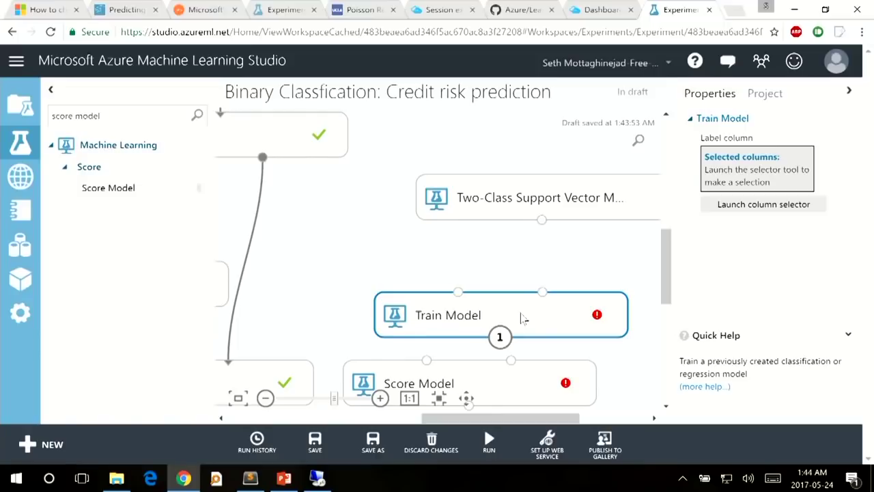
{"action": "left_click_drag", "start_coordinate": [554, 199], "coordinate": [572, 192]}
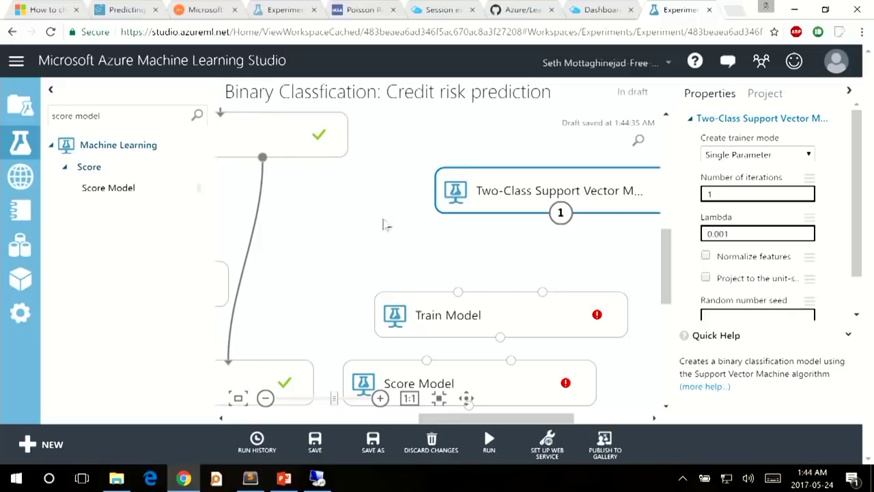
Add two Normalize Data modules side by side above the new Train Model and move the Two-Class Support Vector Machine clear of them.
{"action": "triple_click", "coordinate": [112, 116]}
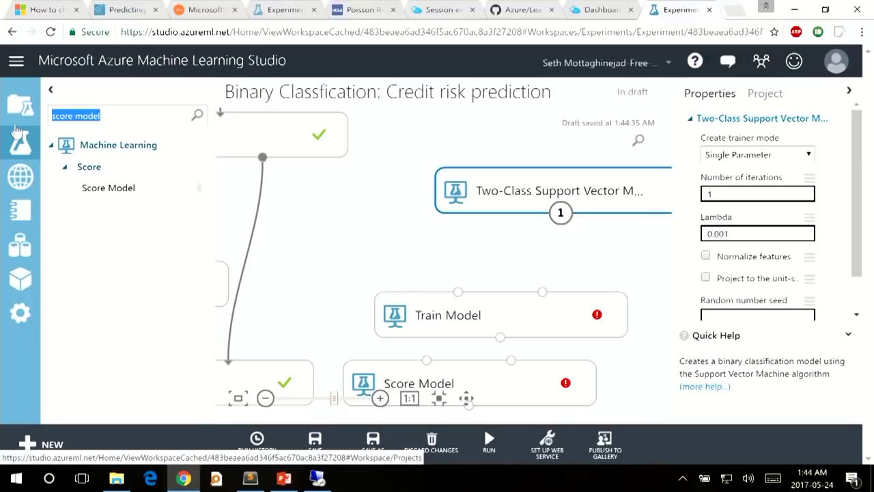
{"action": "type", "text": "normalie"}
{"action": "key", "text": "BackSpace"}
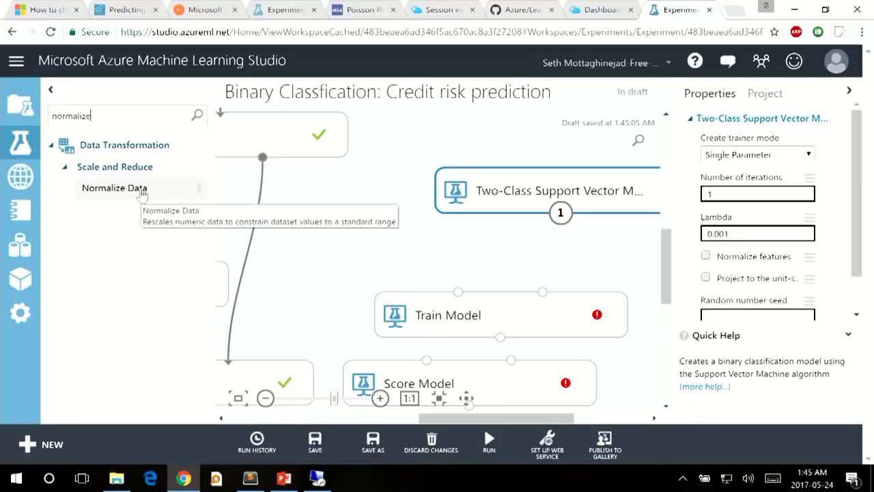
{"action": "left_click_drag", "start_coordinate": [141, 195], "coordinate": [375, 248]}
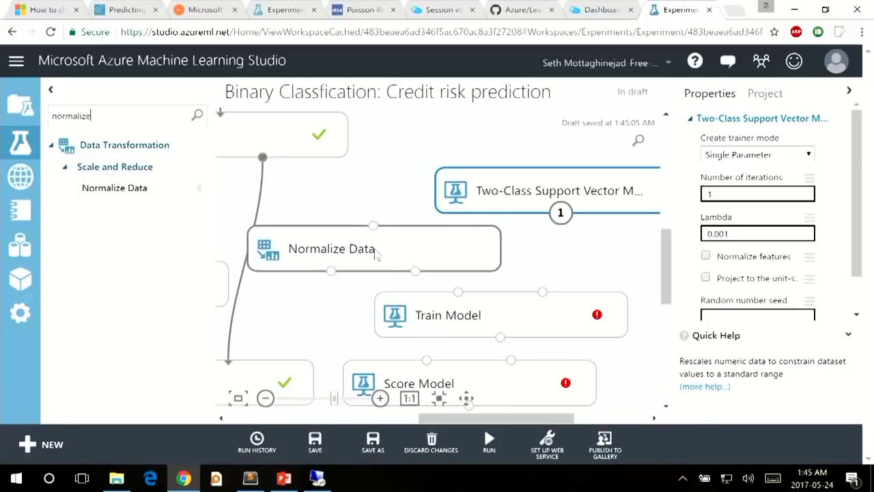
{"action": "left_click_drag", "start_coordinate": [160, 193], "coordinate": [655, 254]}
{"action": "left_click", "coordinate": [655, 255]}
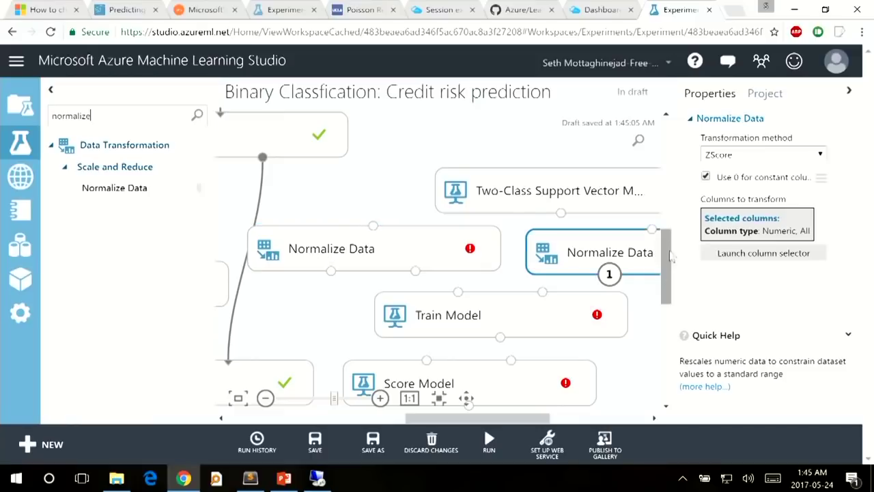
{"action": "left_click_drag", "start_coordinate": [464, 418], "coordinate": [507, 421]}
{"action": "left_click_drag", "start_coordinate": [510, 195], "coordinate": [642, 186]}
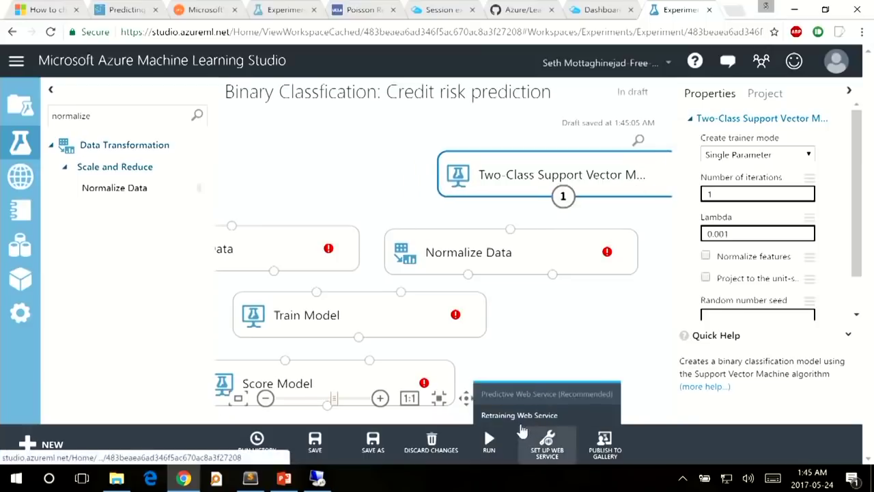
Connect Split Data's first output to one Normalize Data module and its second output to the other, and reposition the Support Vector Machine above them.
{"action": "left_click_drag", "start_coordinate": [512, 418], "coordinate": [414, 423]}
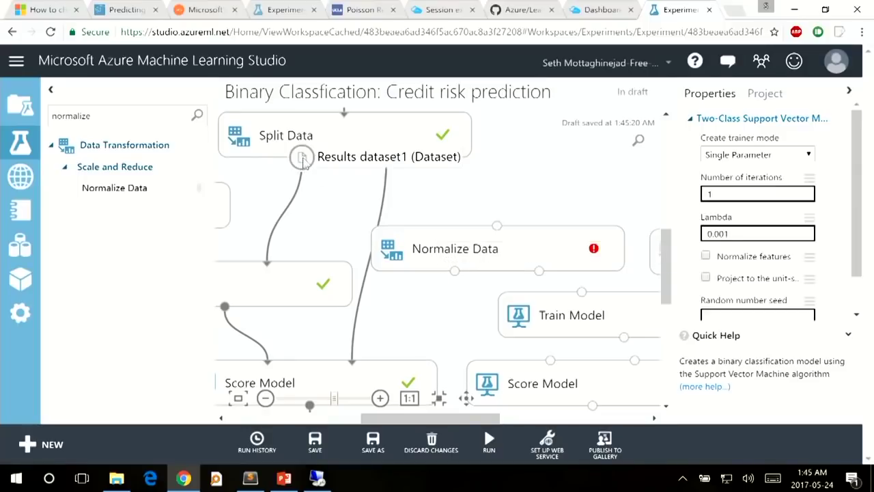
{"action": "left_click_drag", "start_coordinate": [303, 158], "coordinate": [500, 228]}
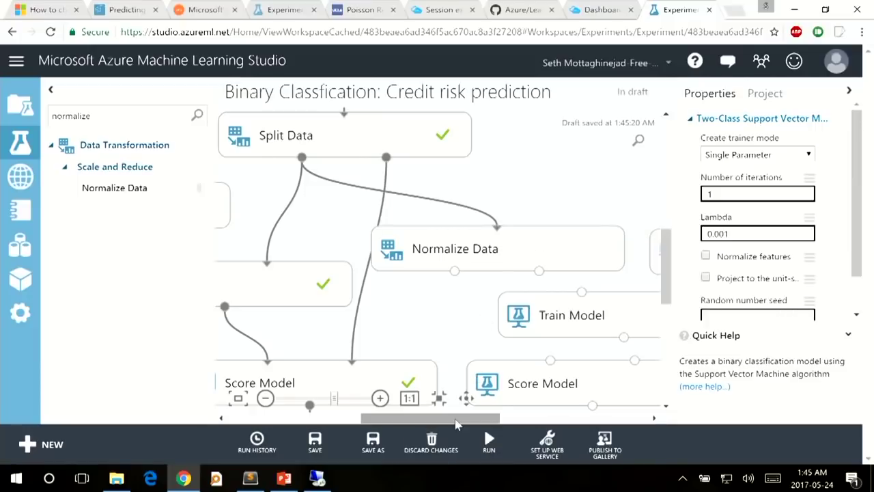
{"action": "left_click_drag", "start_coordinate": [457, 424], "coordinate": [498, 425]}
{"action": "left_click_drag", "start_coordinate": [251, 157], "coordinate": [639, 230]}
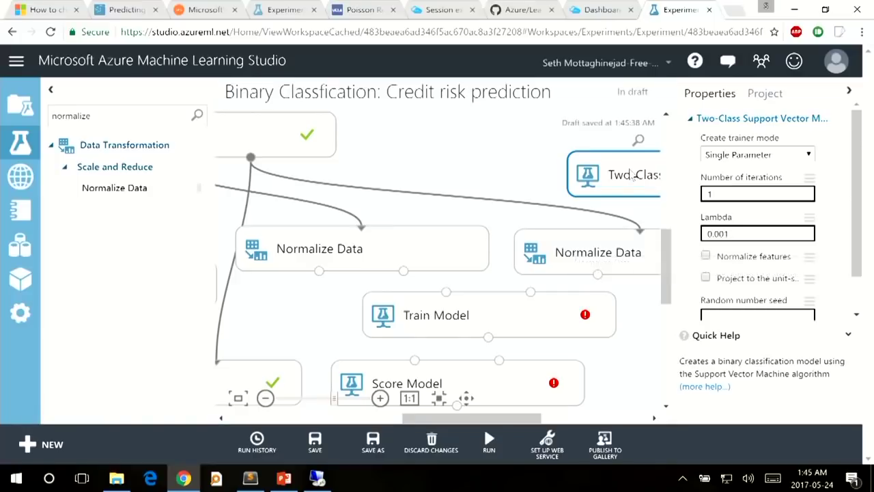
{"action": "left_click_drag", "start_coordinate": [630, 171], "coordinate": [476, 156]}
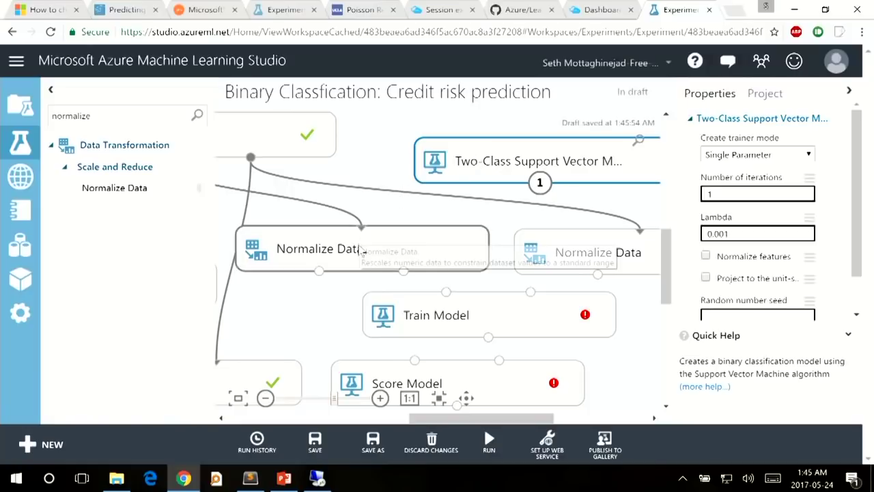
Connect the first Normalize Data module's transformed dataset and the Two-Class Support Vector Machine to the new Train Model's inputs.
{"action": "left_click", "coordinate": [577, 250]}
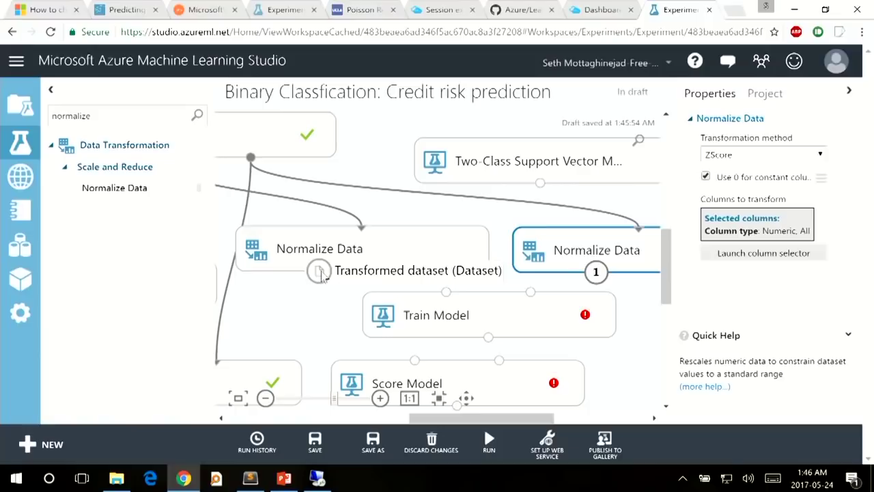
{"action": "left_click_drag", "start_coordinate": [321, 274], "coordinate": [504, 318]}
{"action": "left_click_drag", "start_coordinate": [540, 182], "coordinate": [440, 299]}
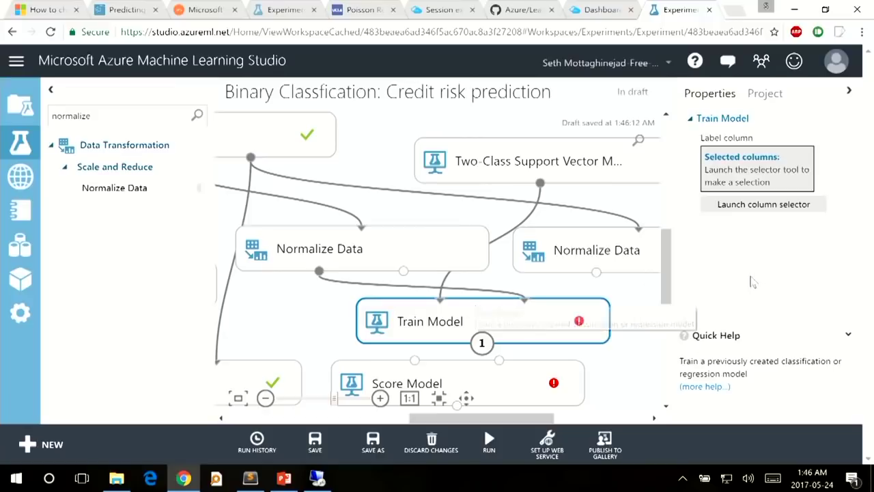
Set the new Train Model's label column to Credit risk.
{"action": "left_click", "coordinate": [755, 212]}
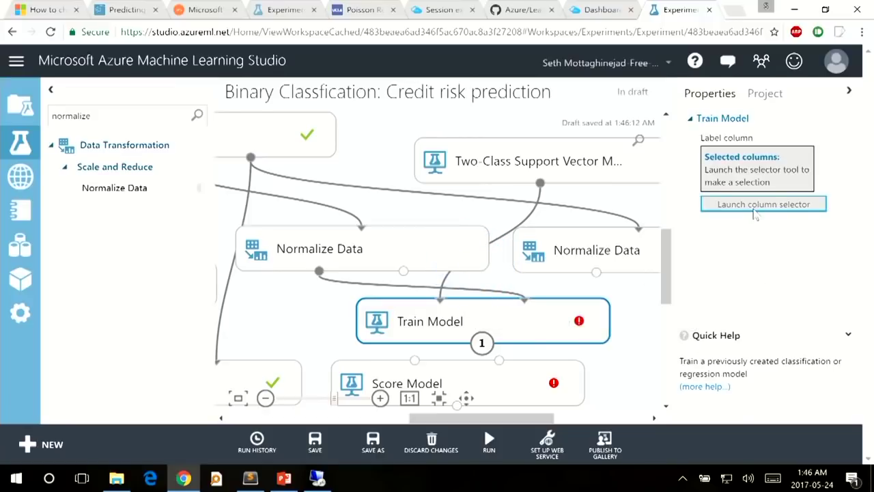
{"action": "type", "text": "credit"}
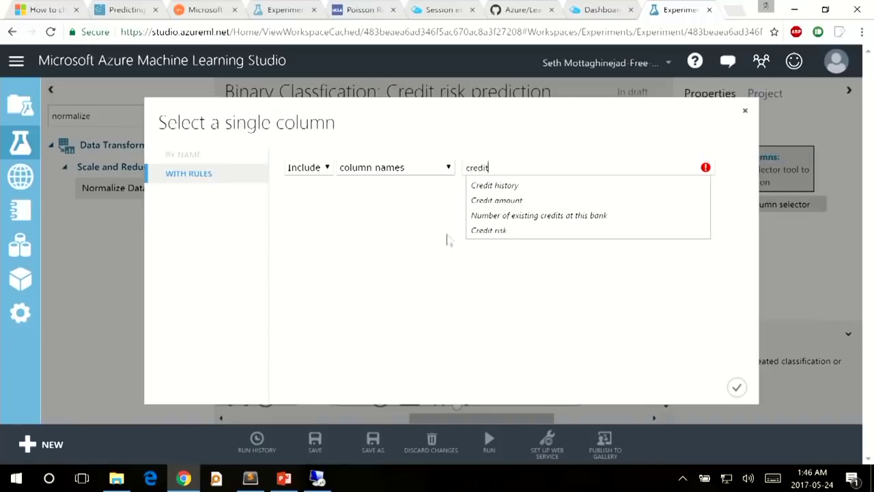
{"action": "left_click", "coordinate": [491, 233]}
{"action": "left_click", "coordinate": [506, 271]}
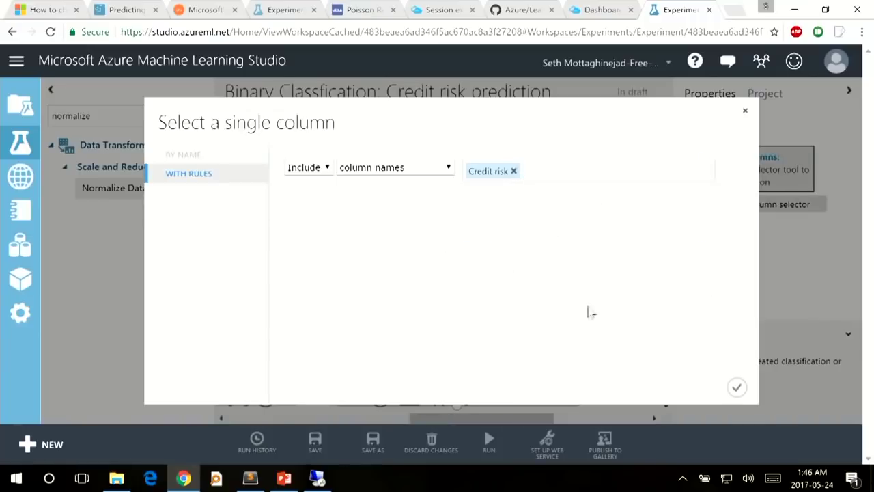
{"action": "left_click", "coordinate": [737, 387]}
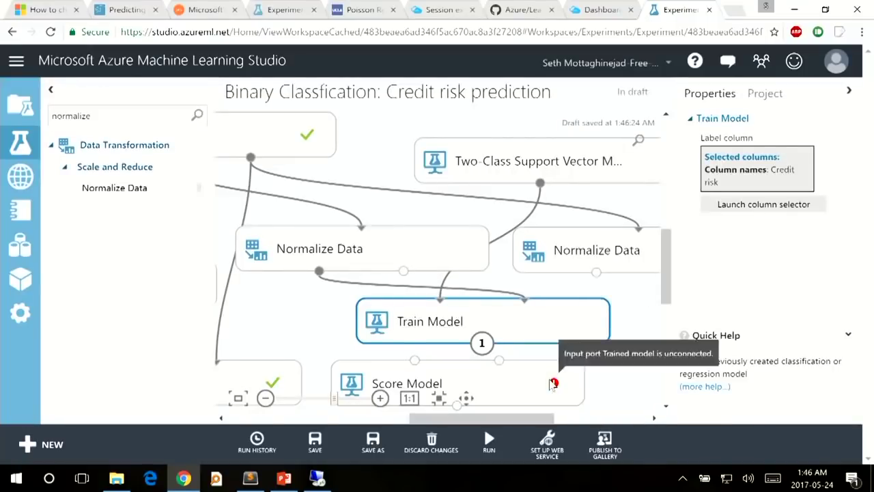
Reposition the new Score Model and connect the new Train Model and the second Normalize Data module's transformed dataset to its inputs.
{"action": "left_click_drag", "start_coordinate": [532, 386], "coordinate": [610, 393]}
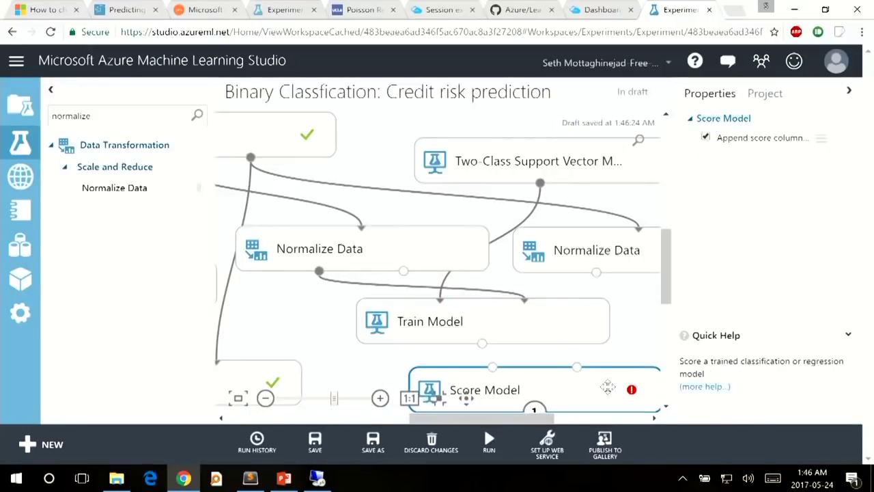
{"action": "left_click", "coordinate": [554, 421]}
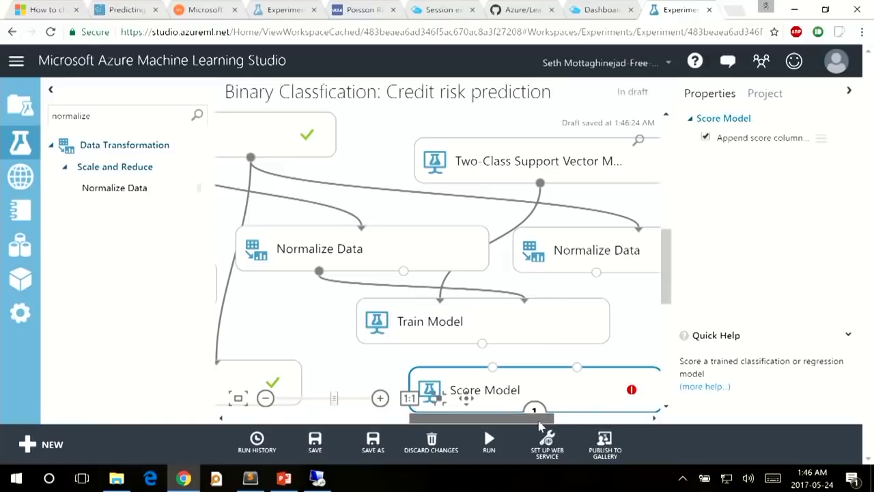
{"action": "left_click_drag", "start_coordinate": [552, 427], "coordinate": [578, 424]}
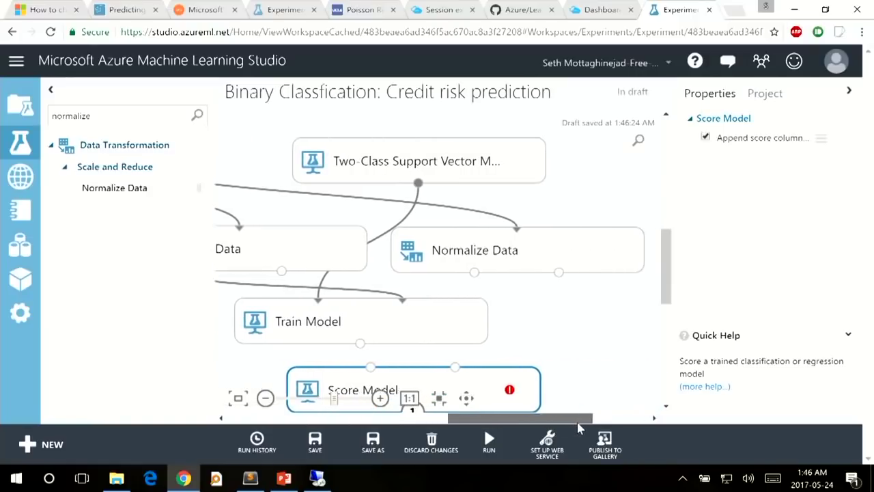
{"action": "left_click_drag", "start_coordinate": [474, 272], "coordinate": [456, 369]}
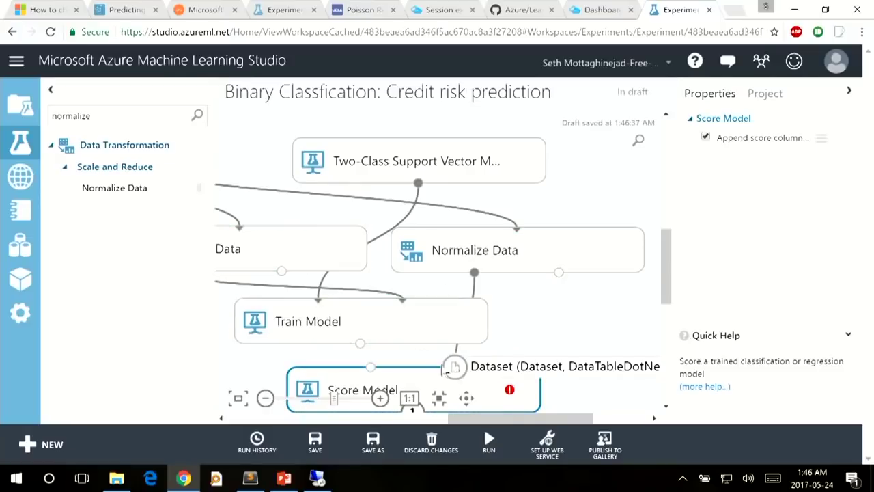
{"action": "left_click_drag", "start_coordinate": [360, 345], "coordinate": [369, 368]}
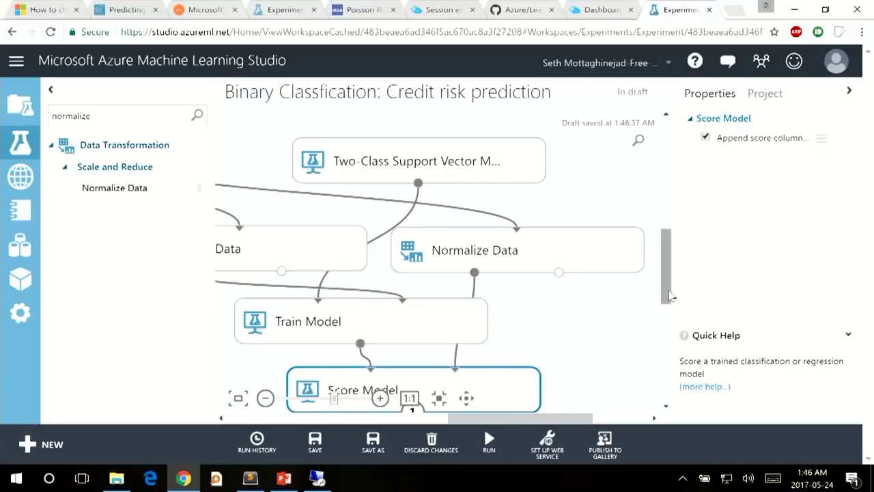
Connect the new Score Model's output to Evaluate Model's second input and run the experiment.
{"action": "scroll", "coordinate": [671, 318], "scroll_direction": "down", "scroll_amount": 3}
{"action": "scroll", "coordinate": [671, 319], "scroll_direction": "down", "scroll_amount": 3}
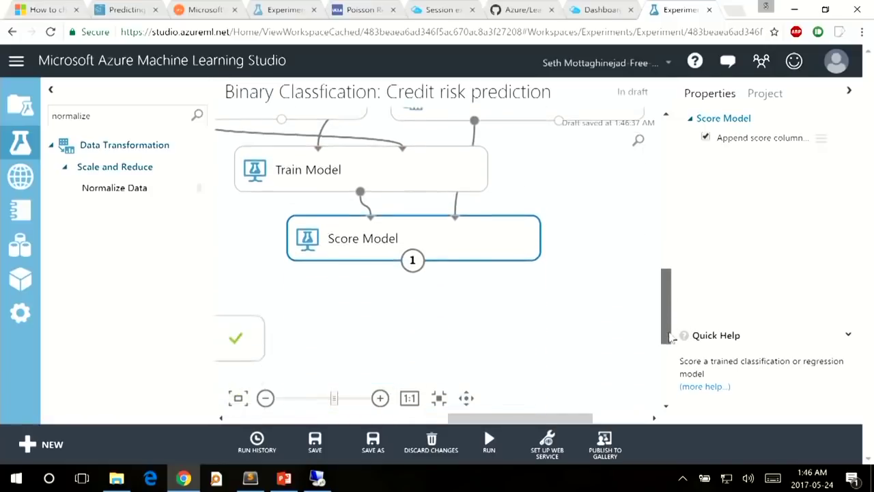
{"action": "left_click_drag", "start_coordinate": [551, 429], "coordinate": [486, 421]}
{"action": "left_click_drag", "start_coordinate": [619, 230], "coordinate": [497, 323]}
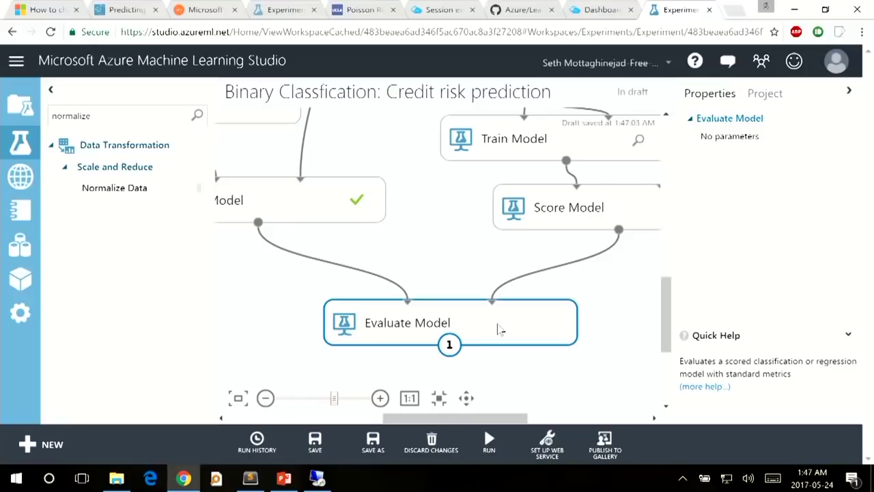
{"action": "left_click_drag", "start_coordinate": [500, 330], "coordinate": [487, 315]}
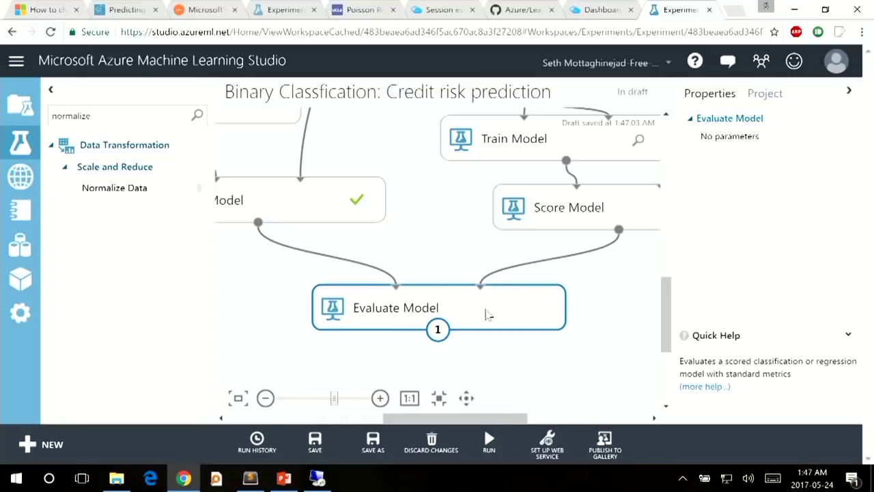
{"action": "left_click", "coordinate": [492, 443]}
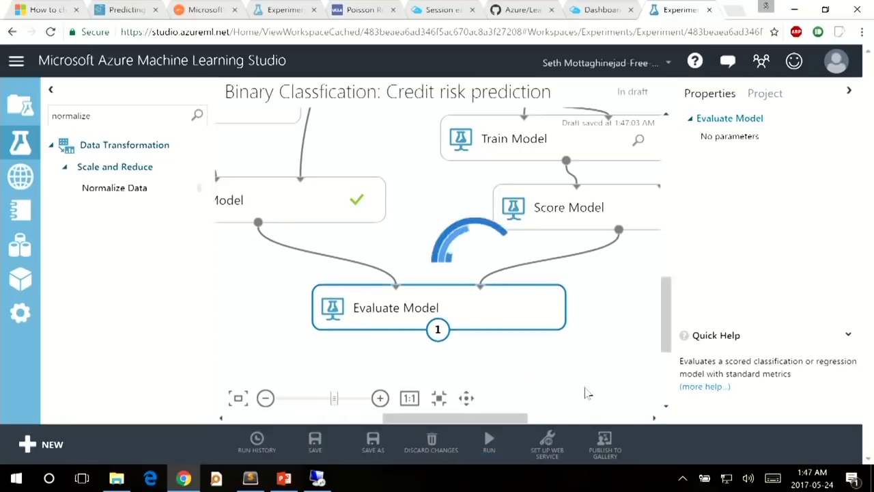
{"action": "left_click_drag", "start_coordinate": [666, 334], "coordinate": [666, 280]}
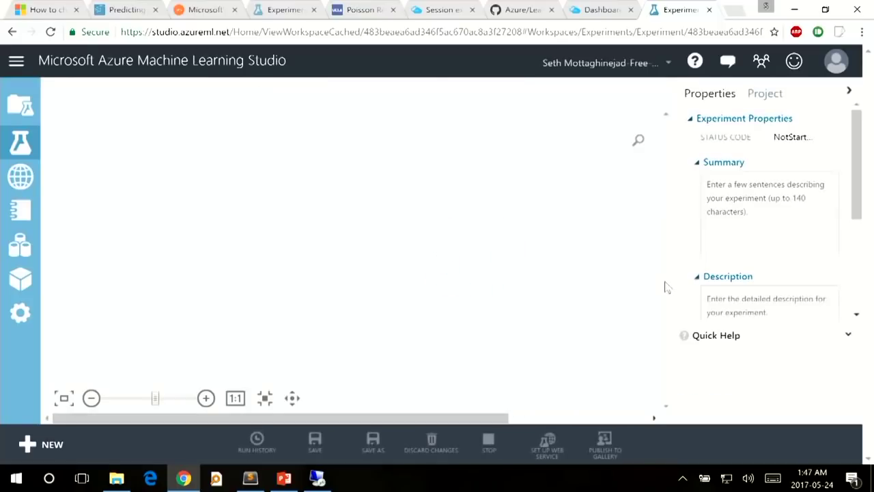
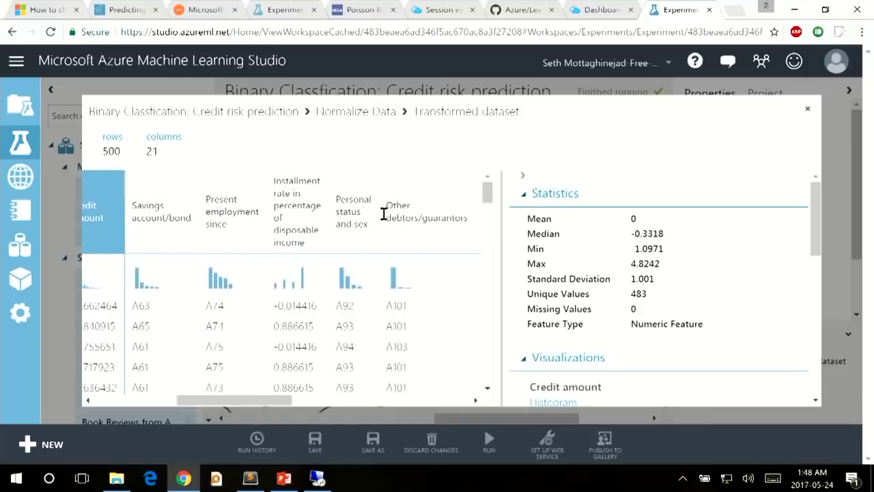
Examine the statistics of the installment rate and Credit amount columns in the normalized dataset, especially Credit amount's mean and median.
{"action": "left_click", "coordinate": [285, 208]}
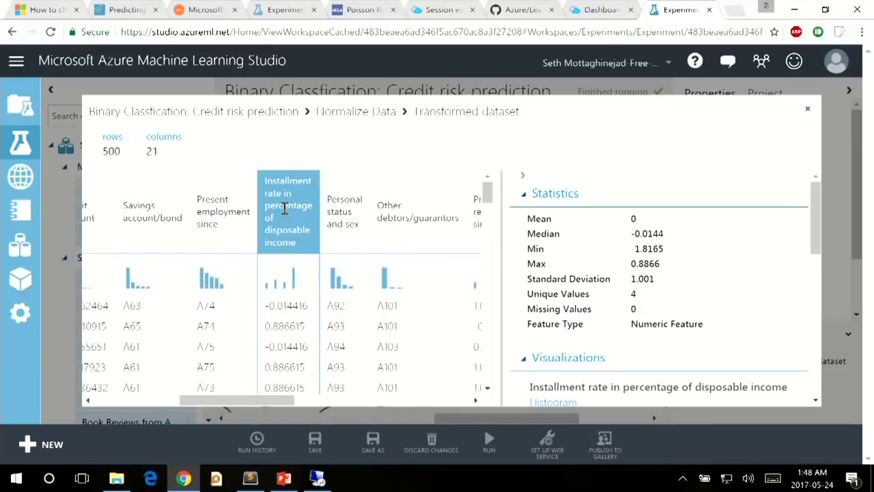
{"action": "scroll", "coordinate": [285, 208], "scroll_direction": "left", "scroll_amount": 5}
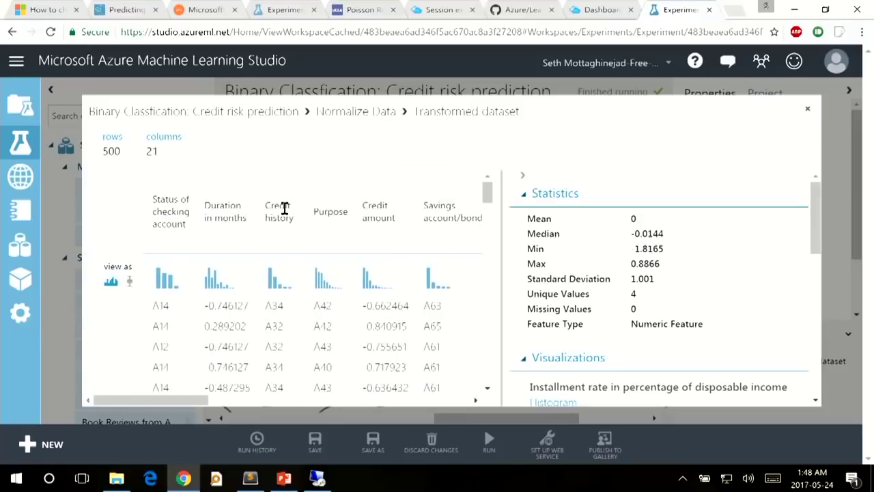
{"action": "left_click", "coordinate": [381, 213]}
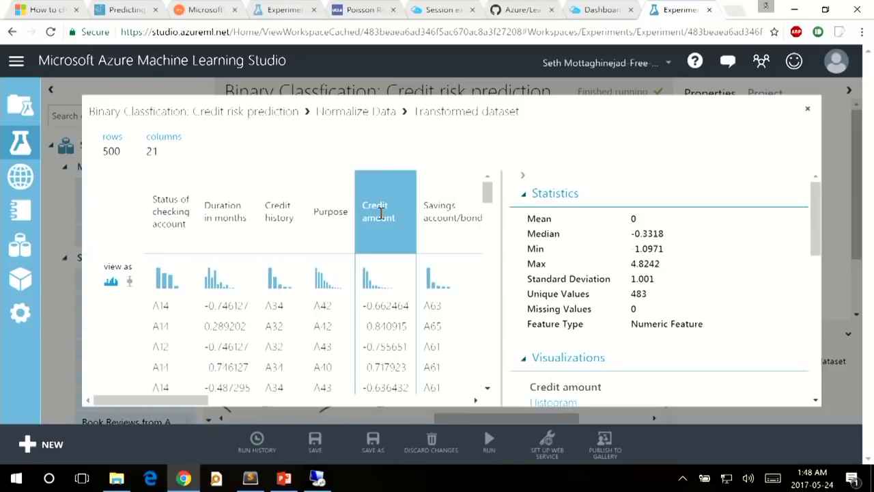
{"action": "scroll", "coordinate": [381, 214], "scroll_direction": "down", "scroll_amount": 5}
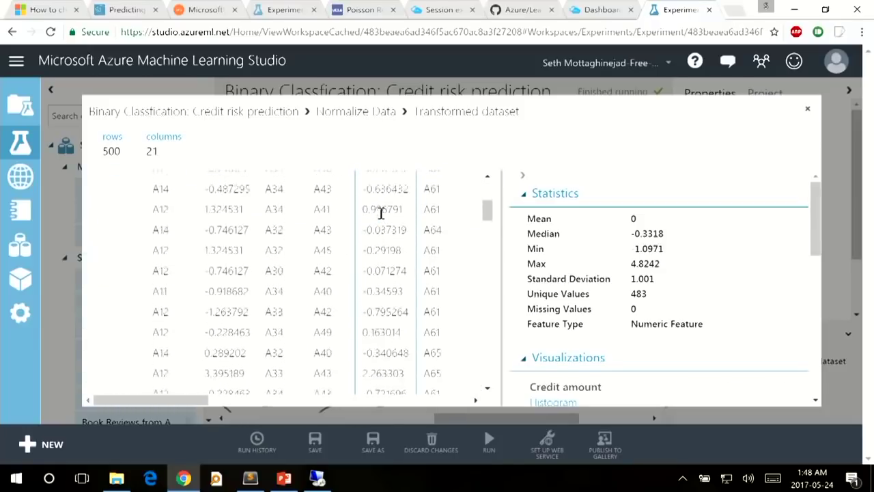
{"action": "double_click", "coordinate": [631, 219]}
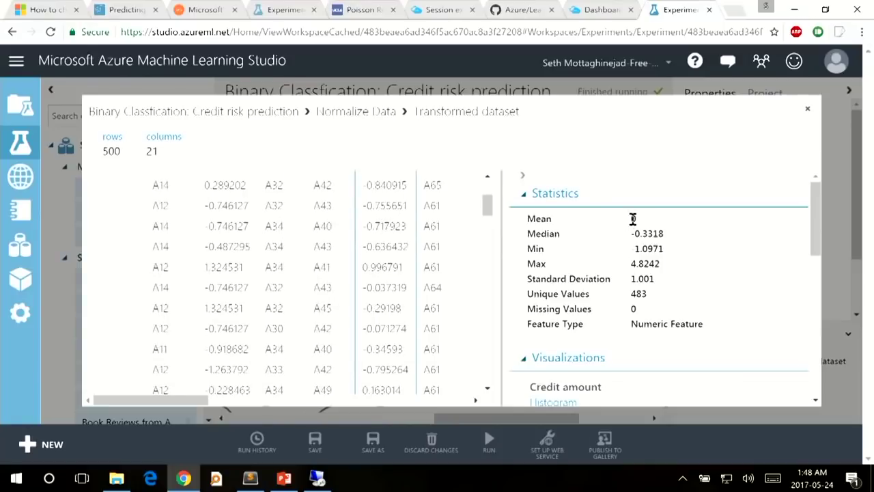
{"action": "left_click_drag", "start_coordinate": [630, 233], "coordinate": [668, 233]}
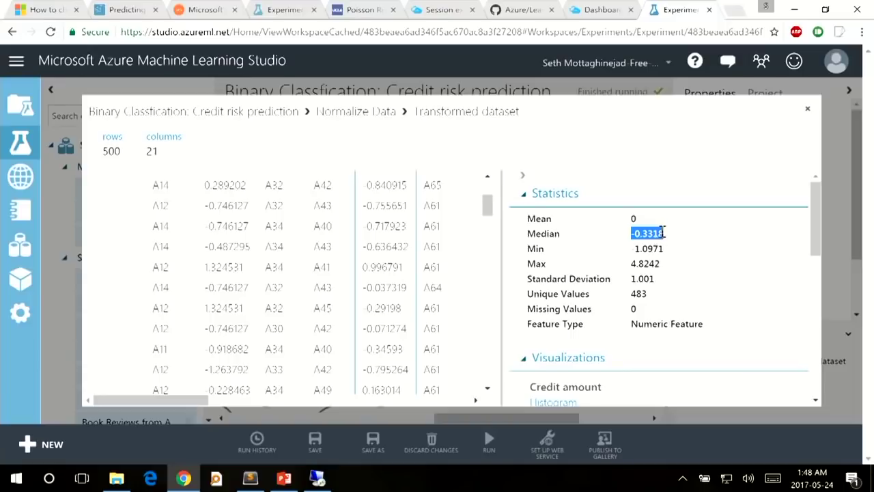
{"action": "left_click", "coordinate": [680, 243]}
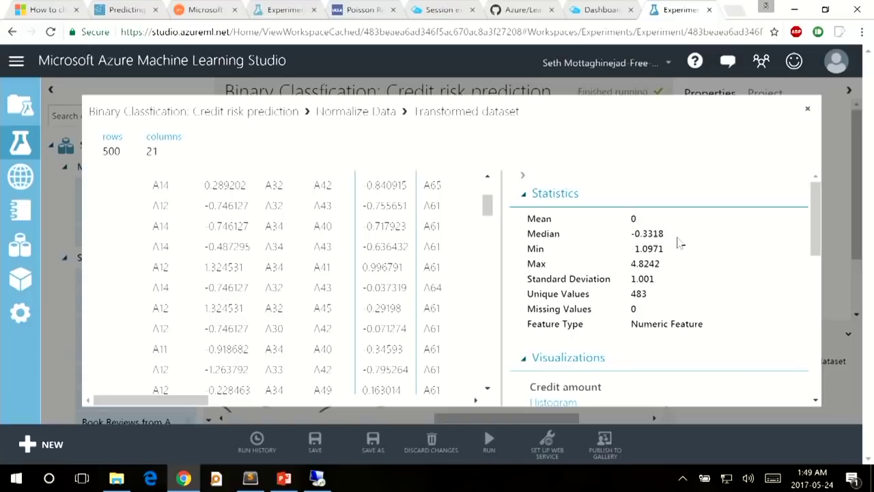
{"action": "scroll", "coordinate": [403, 218], "scroll_direction": "up", "scroll_amount": 3}
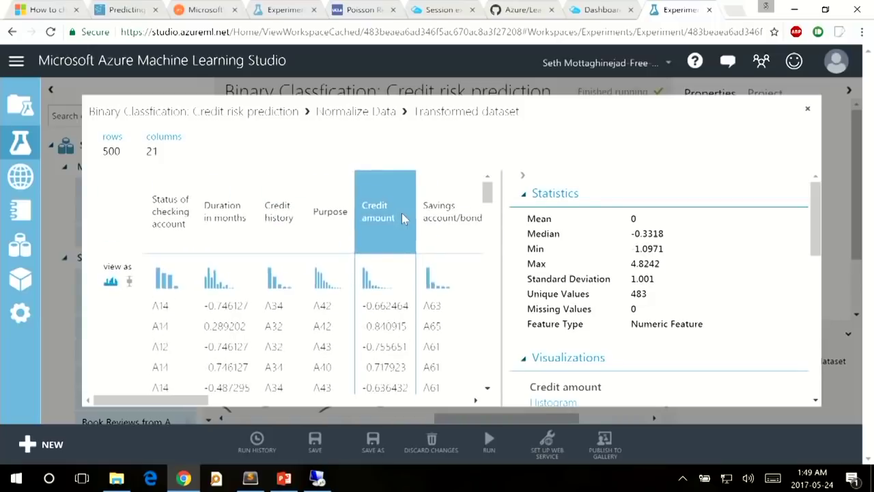
Compare the statistics of the installment rate column with those of Personal status and sex, and close the dataset view.
{"action": "scroll", "coordinate": [328, 215], "scroll_direction": "right", "scroll_amount": 3}
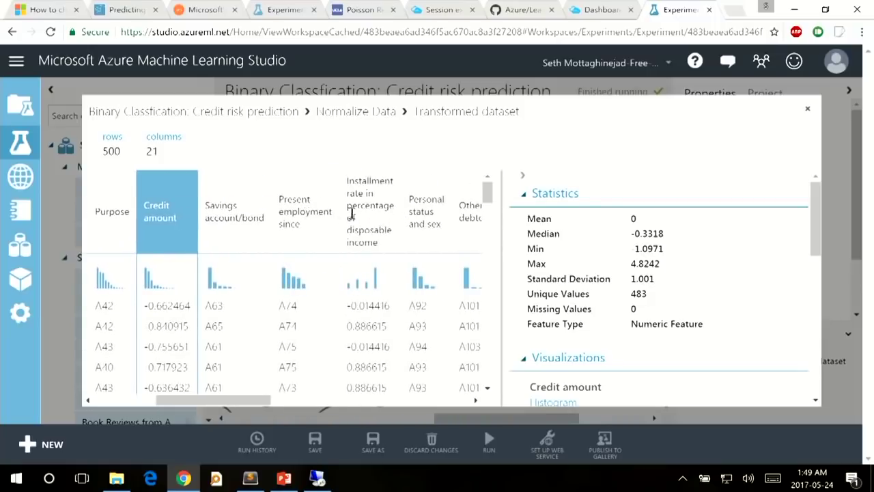
{"action": "left_click", "coordinate": [365, 217]}
{"action": "scroll", "coordinate": [366, 216], "scroll_direction": "down", "scroll_amount": 3}
{"action": "scroll", "coordinate": [365, 216], "scroll_direction": "up", "scroll_amount": 3}
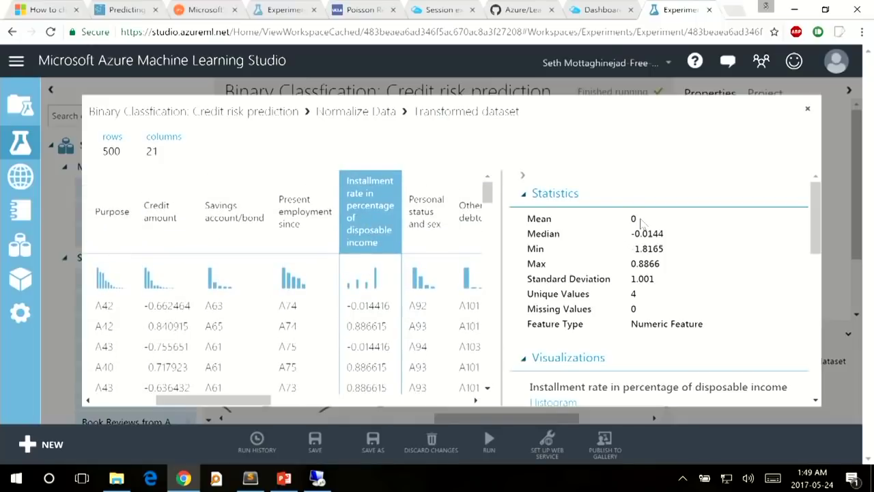
{"action": "left_click", "coordinate": [419, 229]}
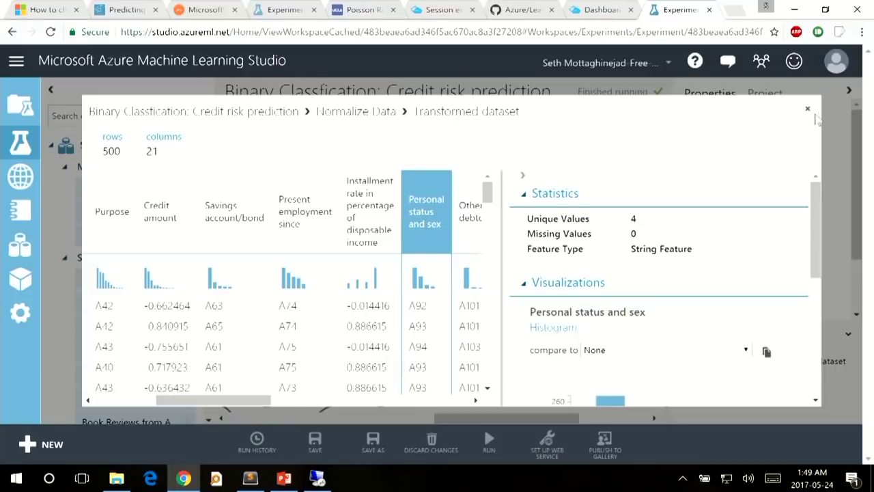
{"action": "left_click", "coordinate": [807, 108]}
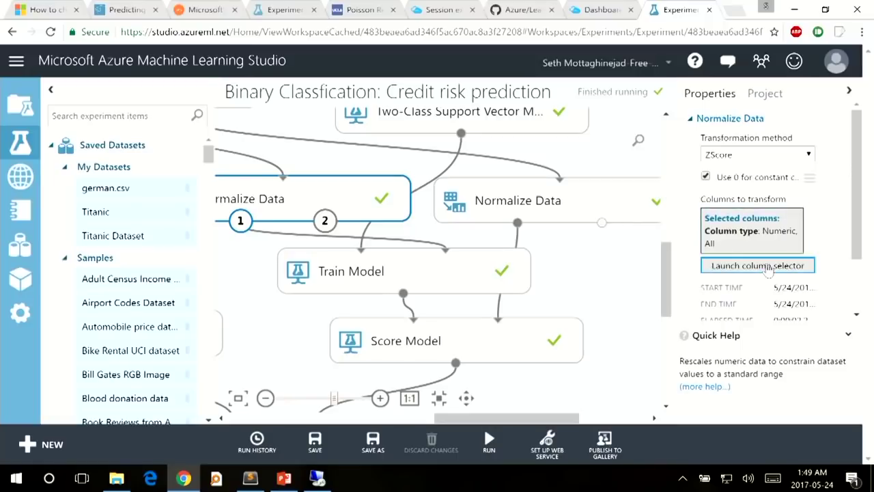
Add a rule to the first Normalize Data module's column selection that includes the column name Credit risk alongside the numeric columns.
{"action": "left_click", "coordinate": [769, 267]}
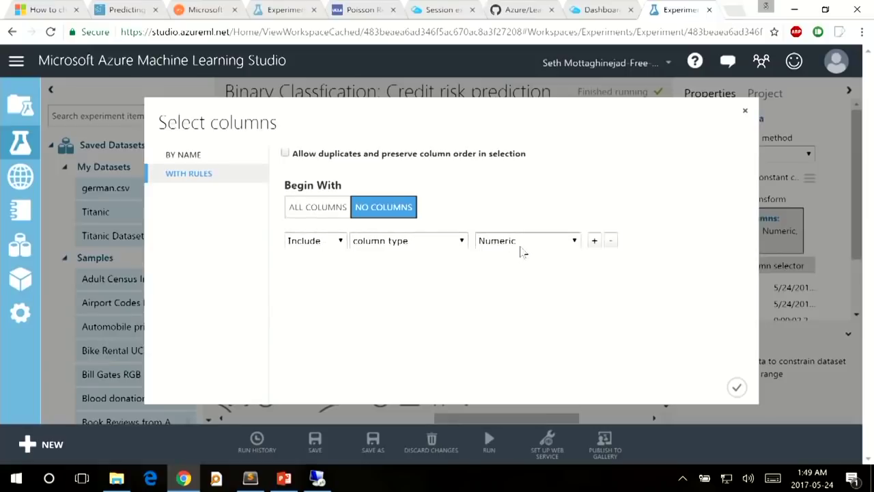
{"action": "left_click", "coordinate": [595, 242]}
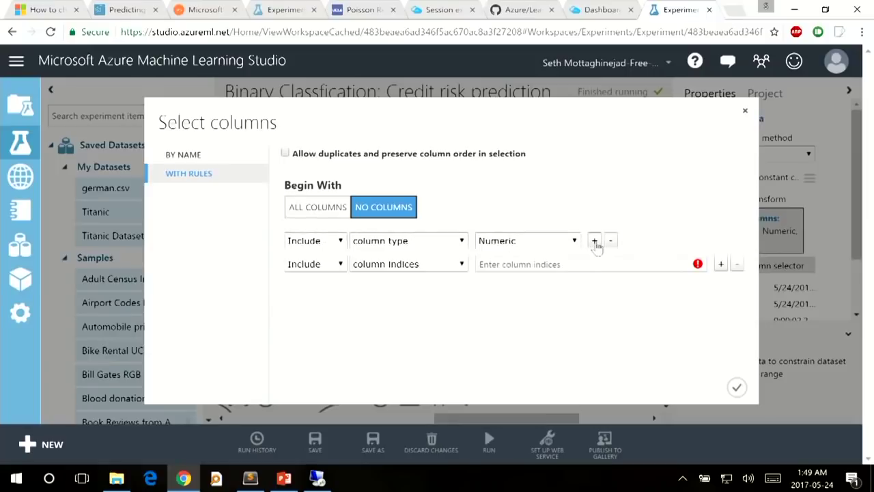
{"action": "left_click", "coordinate": [381, 265]}
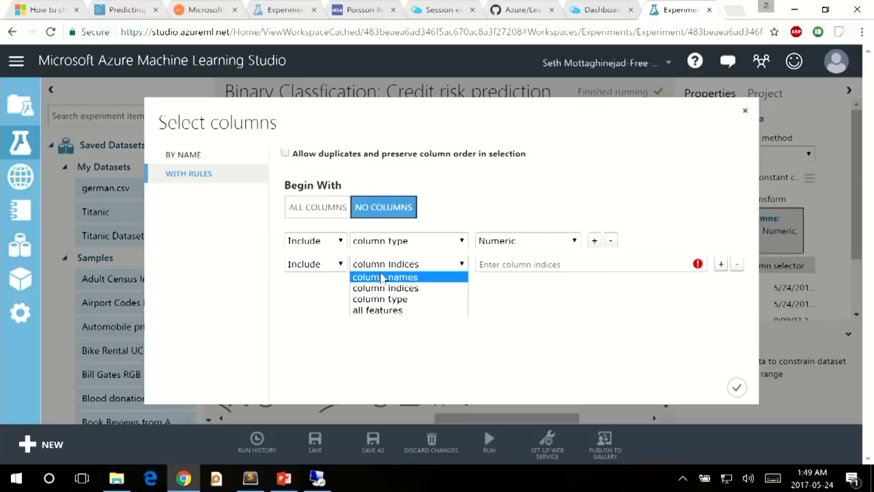
{"action": "left_click", "coordinate": [385, 277]}
{"action": "left_click", "coordinate": [513, 264]}
{"action": "type", "text": "credit"}
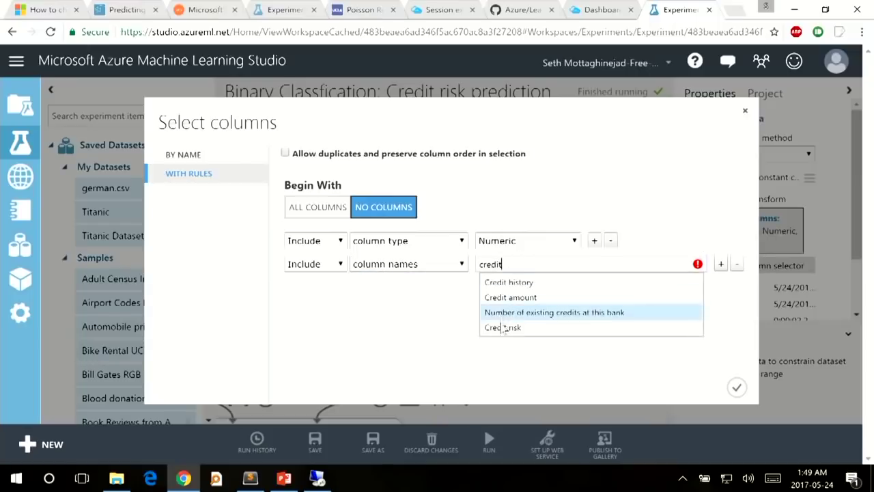
{"action": "left_click", "coordinate": [503, 328]}
{"action": "left_click", "coordinate": [503, 330]}
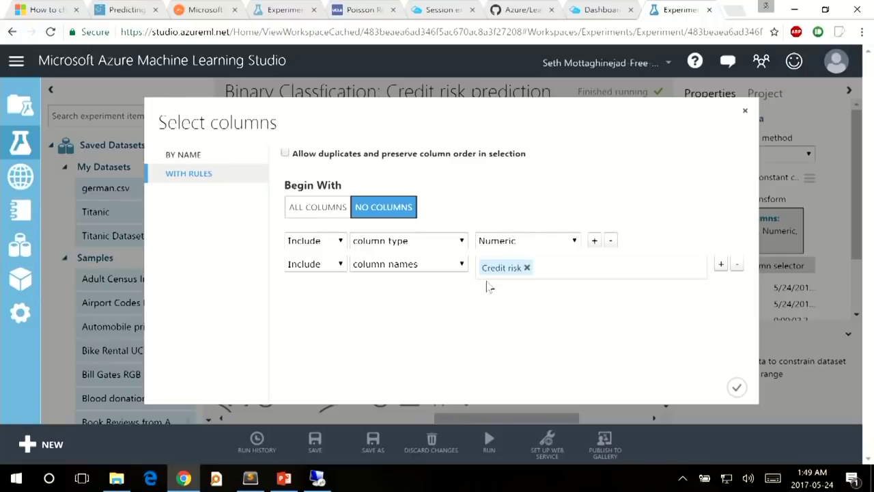
{"action": "left_click", "coordinate": [738, 388]}
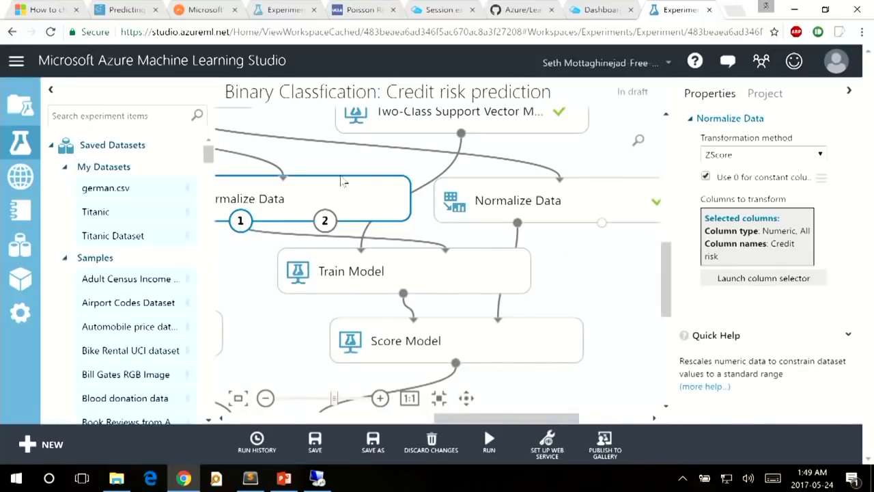
Set the first Normalize Data module's transformation method to Tanh.
{"action": "left_click", "coordinate": [765, 156]}
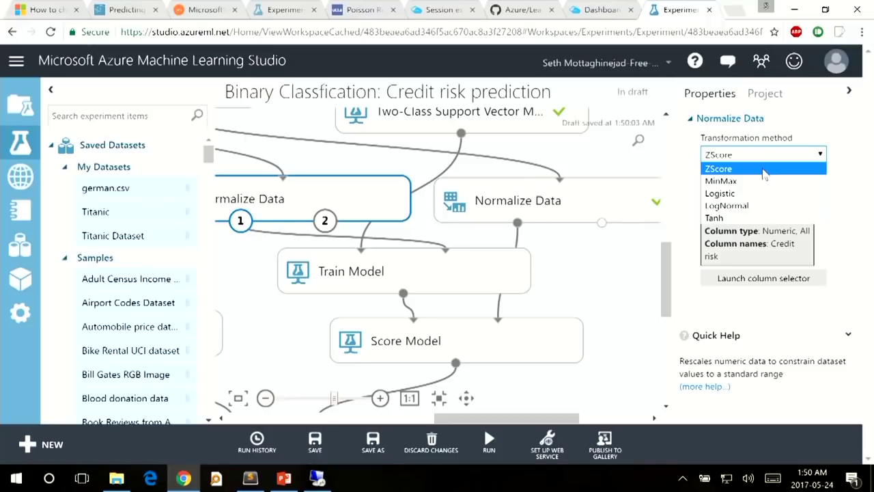
{"action": "left_click", "coordinate": [724, 218]}
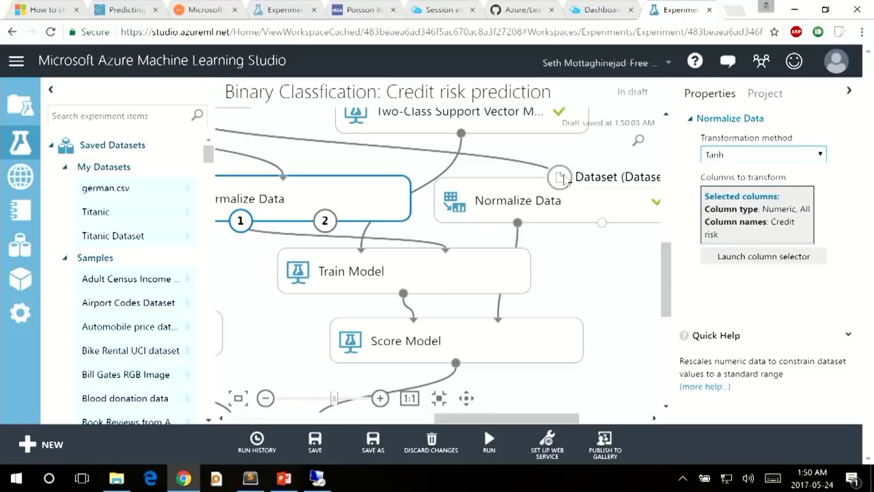
Add a second rule to the second Normalize Data module's column selection that excludes by column names.
{"action": "right_click", "coordinate": [560, 202]}
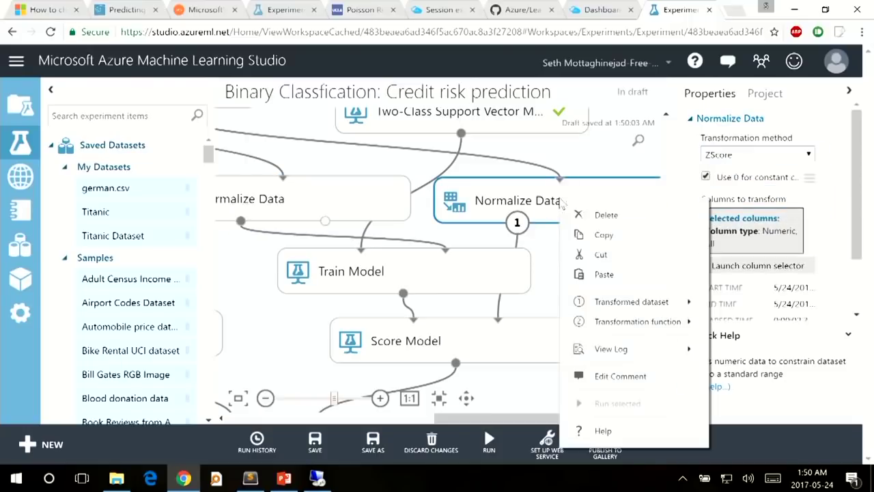
{"action": "left_click", "coordinate": [768, 270]}
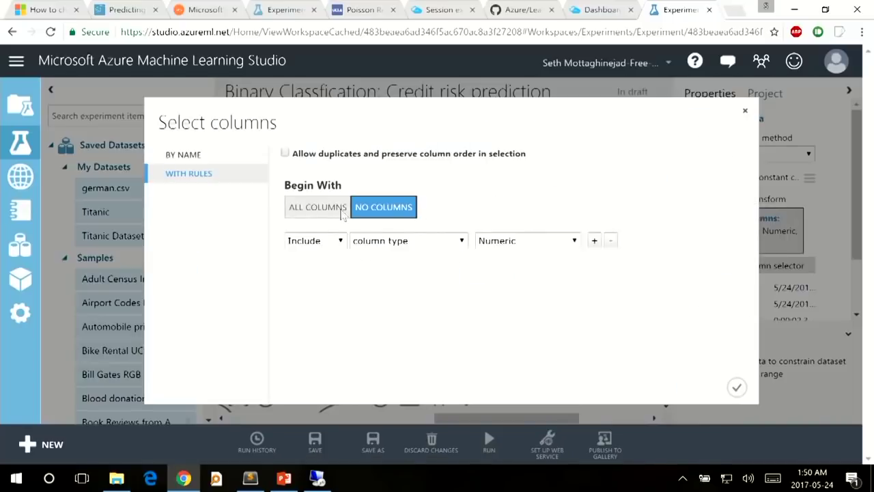
{"action": "left_click", "coordinate": [594, 240]}
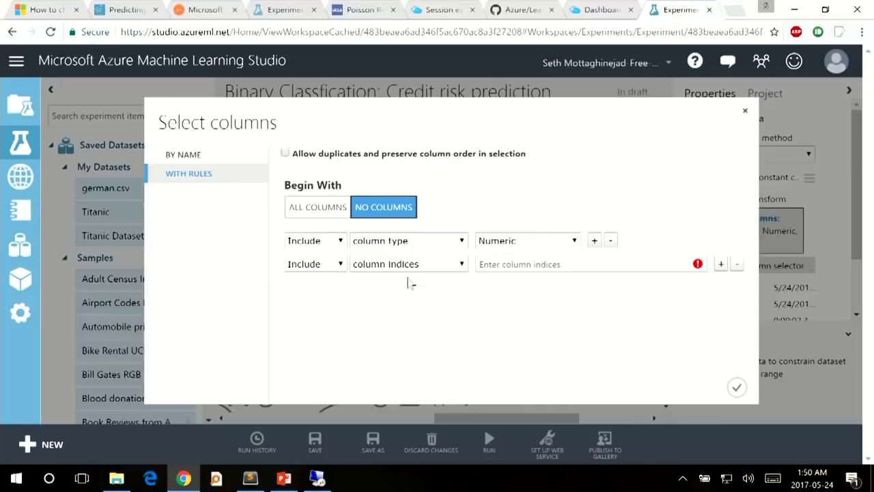
{"action": "left_click", "coordinate": [408, 269]}
{"action": "left_click", "coordinate": [403, 277]}
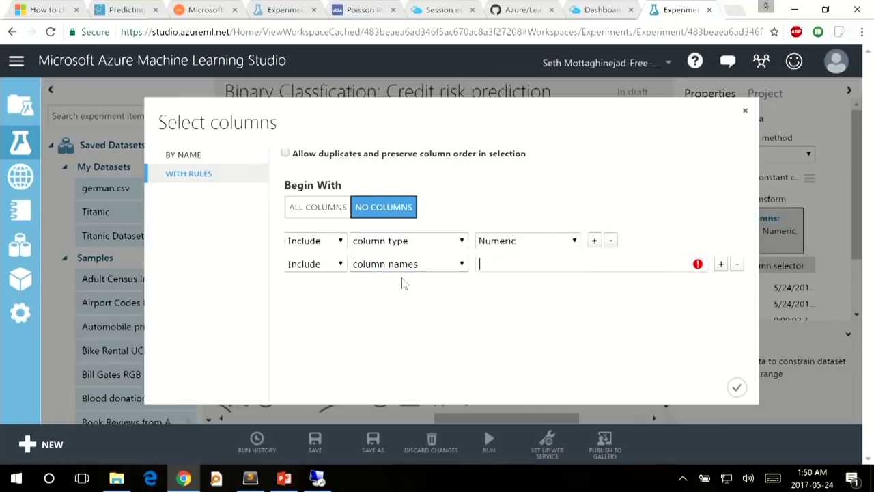
{"action": "left_click", "coordinate": [332, 265]}
{"action": "left_click", "coordinate": [322, 289]}
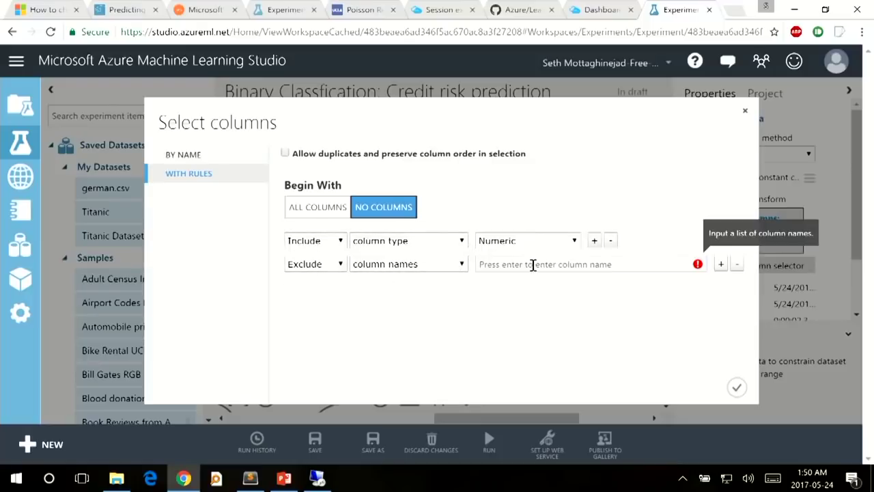
Enter Credit risk as the excluded column and set the second Normalize Data module's transformation method to Tanh.
{"action": "left_click", "coordinate": [533, 265]}
{"action": "type", "text": "credit"}
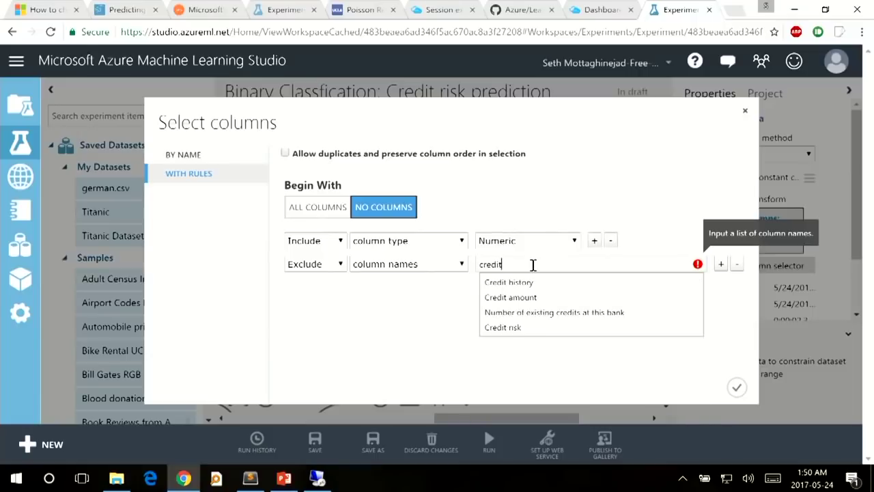
{"action": "left_click", "coordinate": [506, 327]}
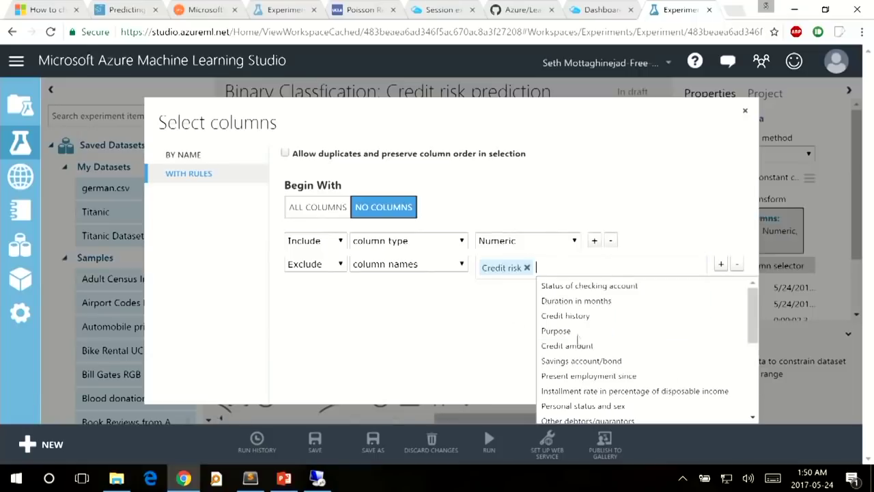
{"action": "left_click", "coordinate": [777, 397]}
{"action": "left_click", "coordinate": [736, 387]}
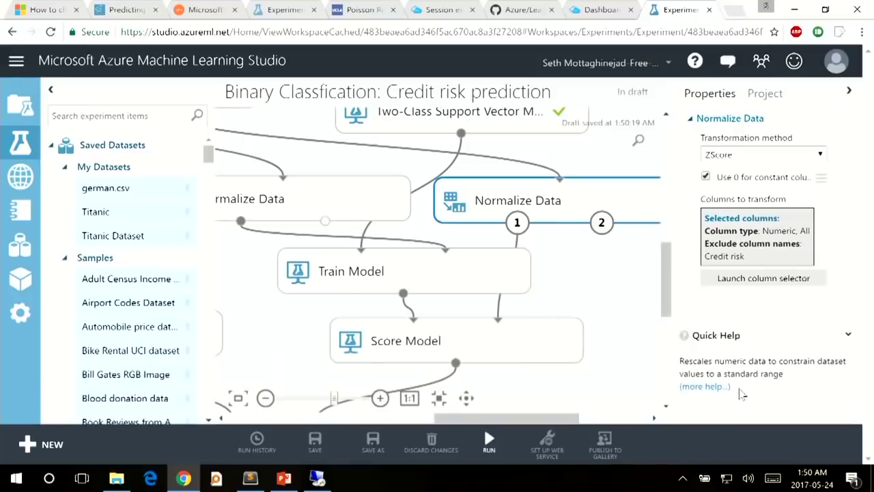
{"action": "left_click", "coordinate": [748, 155]}
{"action": "left_click", "coordinate": [734, 219]}
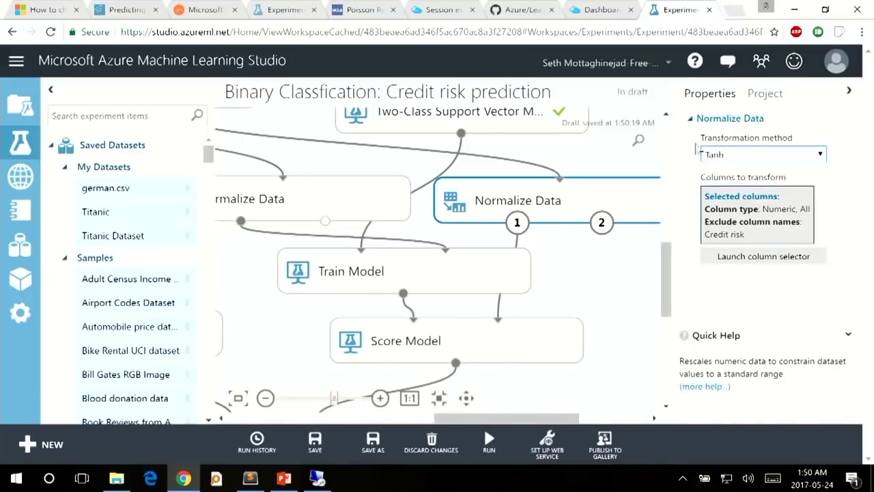
Change the first Normalize Data module's column names rule to exclude Credit risk instead of including it.
{"action": "left_click", "coordinate": [369, 207]}
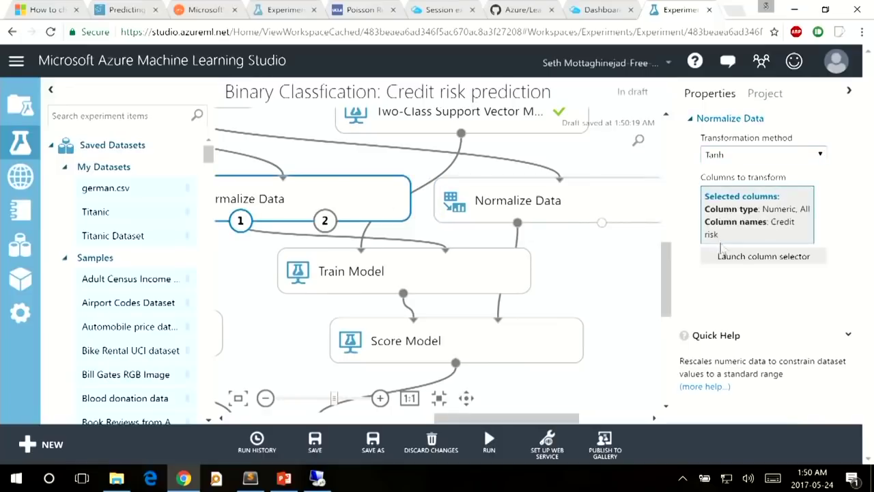
{"action": "left_click", "coordinate": [738, 258]}
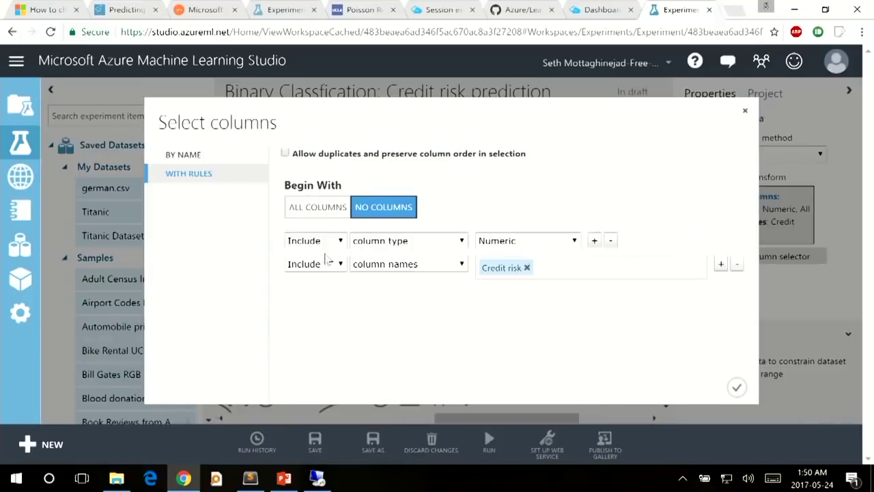
{"action": "left_click", "coordinate": [327, 259]}
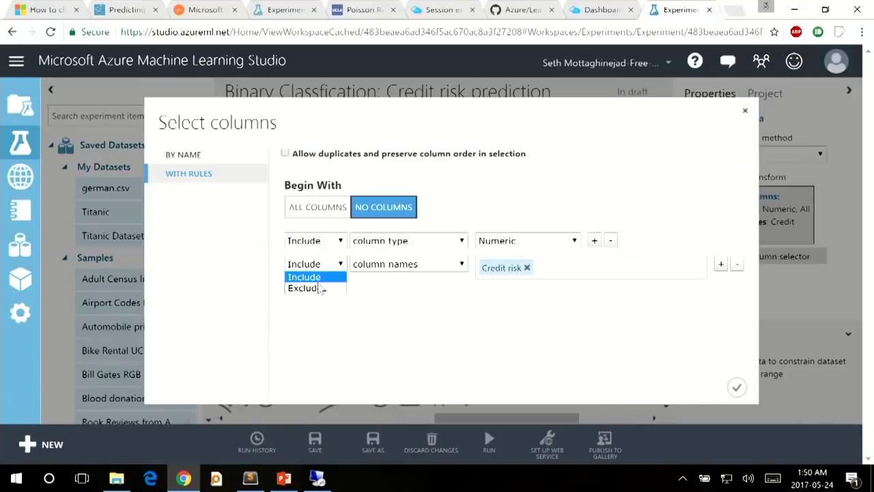
{"action": "left_click", "coordinate": [316, 290]}
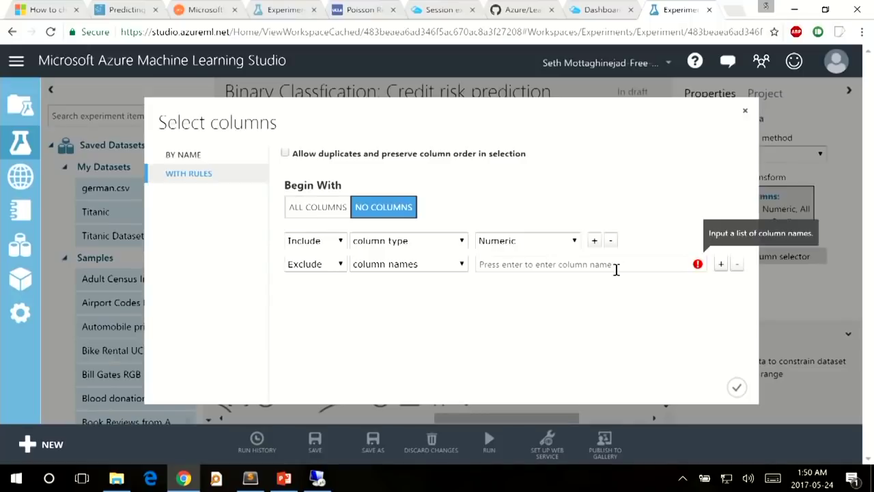
{"action": "left_click", "coordinate": [616, 266]}
{"action": "type", "text": "cred"}
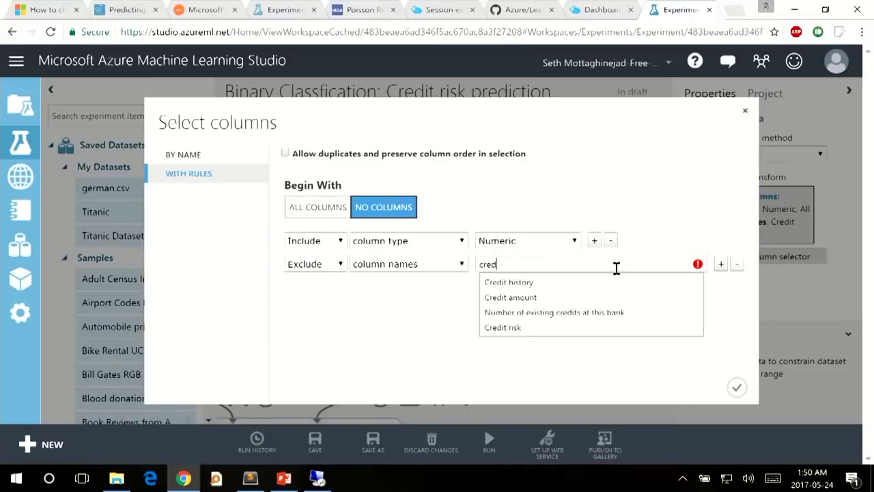
{"action": "left_click", "coordinate": [523, 328]}
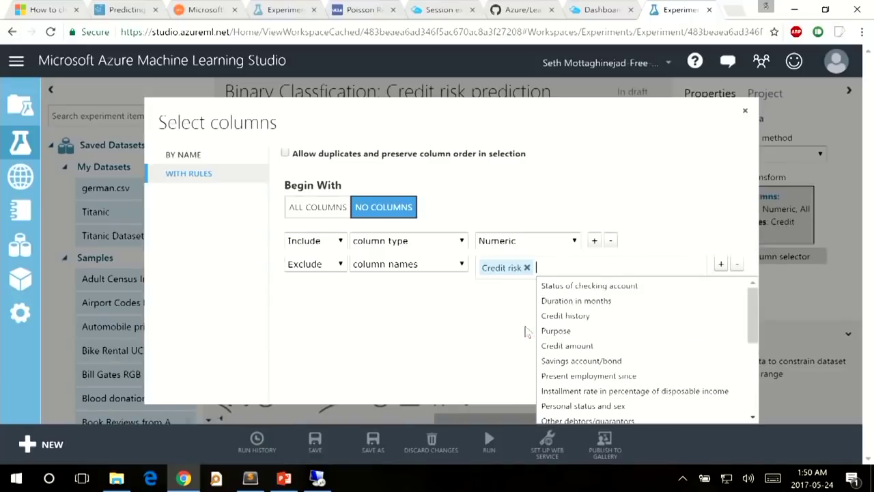
{"action": "left_click", "coordinate": [737, 387]}
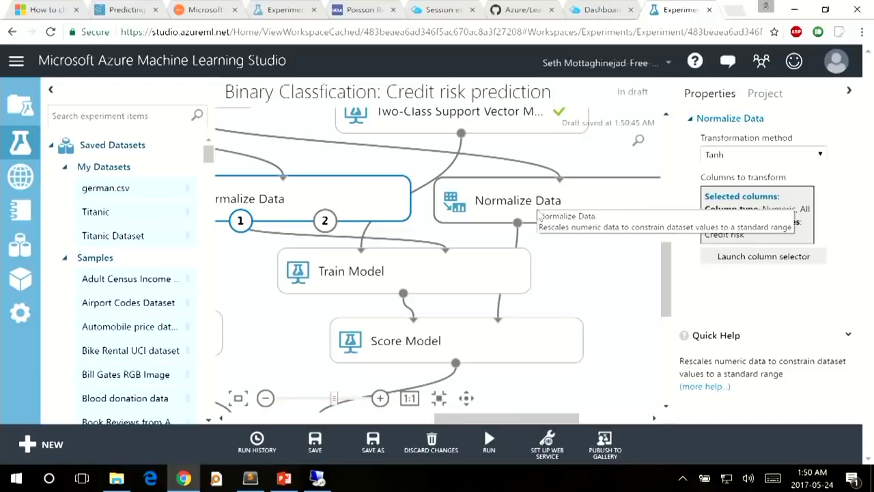
Check the second Normalize Data module's settings and run the experiment.
{"action": "left_click", "coordinate": [541, 216]}
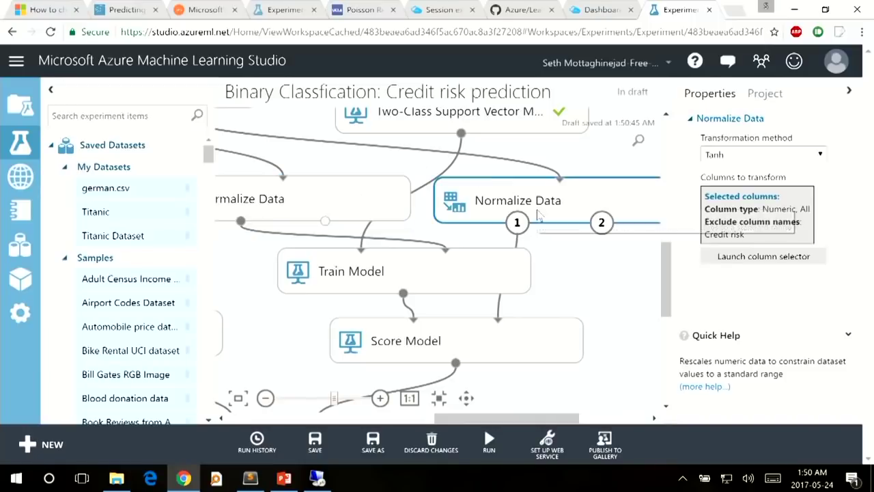
{"action": "left_click_drag", "start_coordinate": [668, 287], "coordinate": [668, 313]}
{"action": "left_click", "coordinate": [476, 453]}
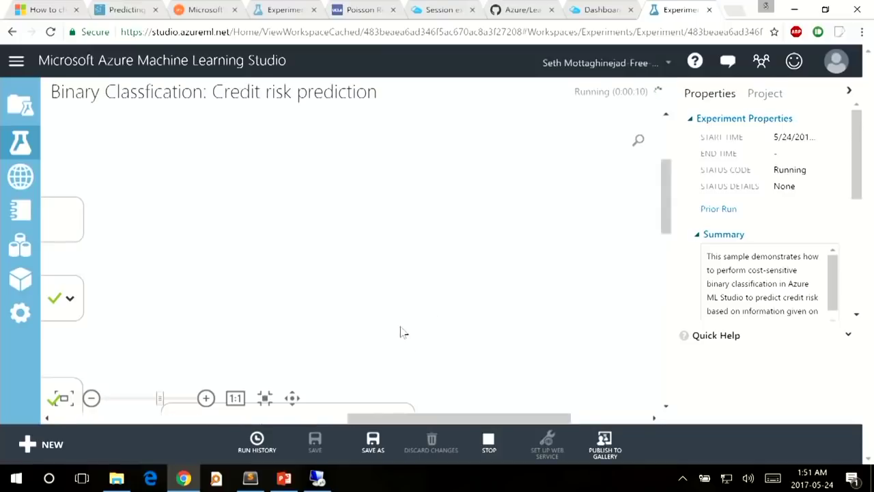
Follow the run's progress through both branches of the experiment down to Evaluate Model.
{"action": "left_click_drag", "start_coordinate": [445, 421], "coordinate": [319, 418]}
{"action": "scroll", "coordinate": [506, 345], "scroll_direction": "up", "scroll_amount": 3}
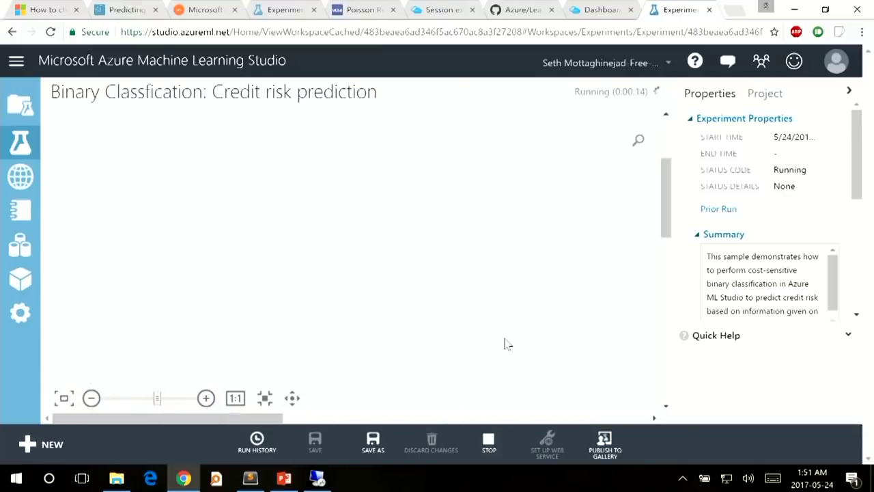
{"action": "left_click", "coordinate": [265, 399]}
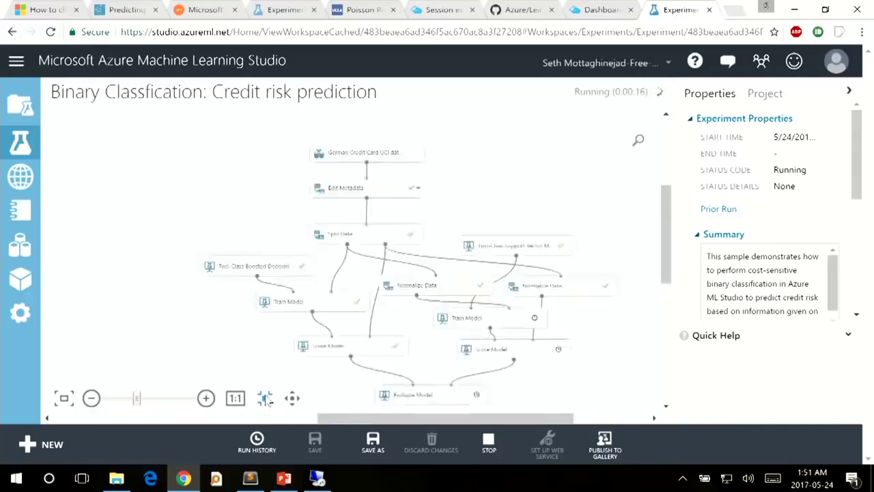
{"action": "scroll", "coordinate": [524, 322], "scroll_direction": "up", "scroll_amount": 2}
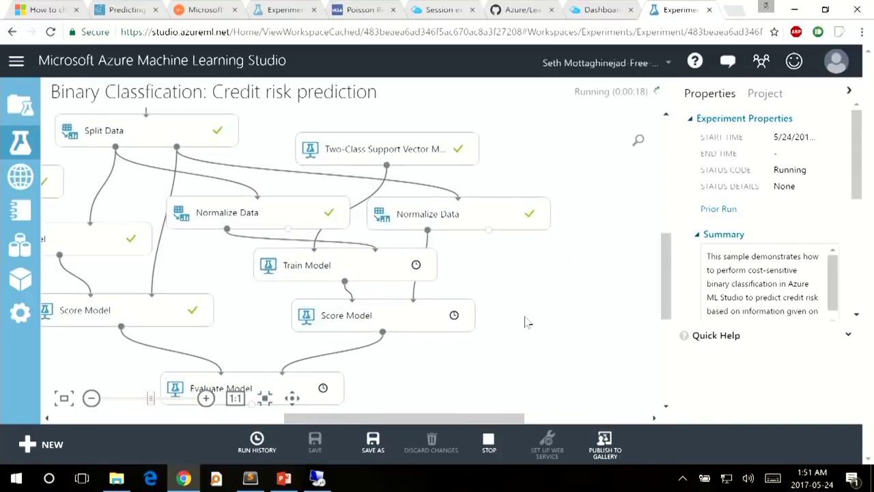
{"action": "left_click_drag", "start_coordinate": [668, 292], "coordinate": [668, 304]}
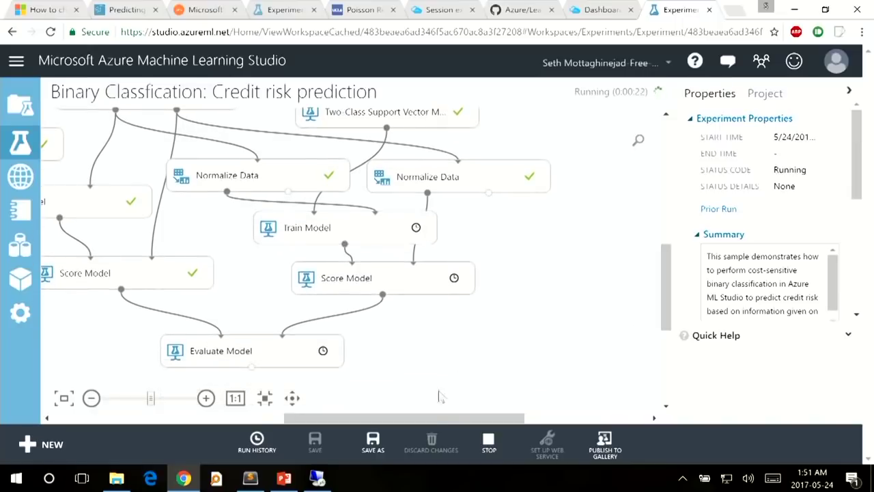
{"action": "left_click_drag", "start_coordinate": [429, 419], "coordinate": [410, 423]}
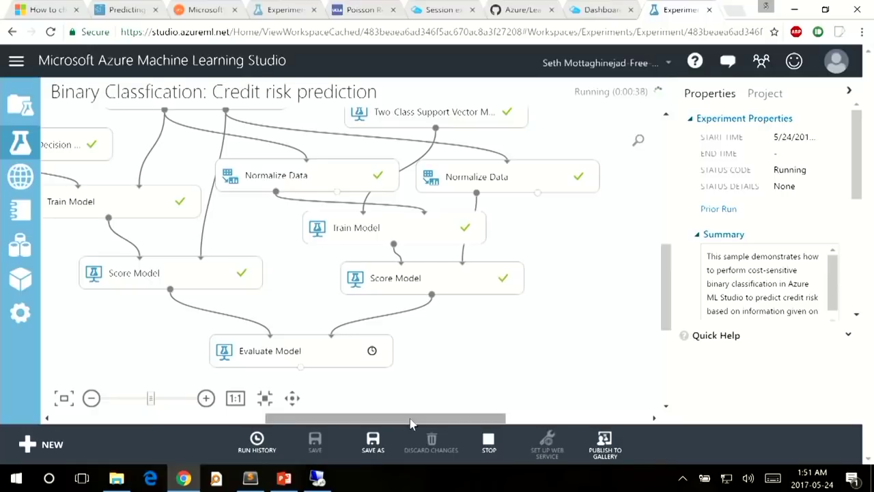
{"action": "left_click_drag", "start_coordinate": [386, 418], "coordinate": [363, 423]}
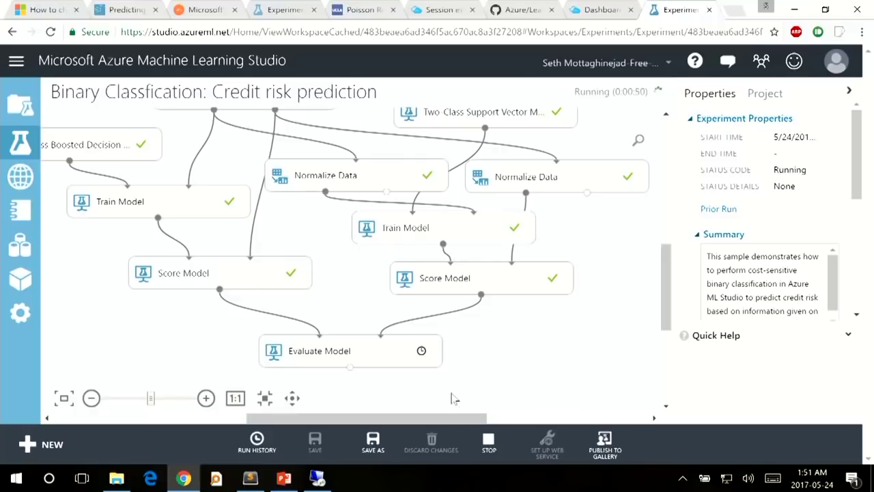
{"action": "left_click_drag", "start_coordinate": [448, 423], "coordinate": [441, 423]}
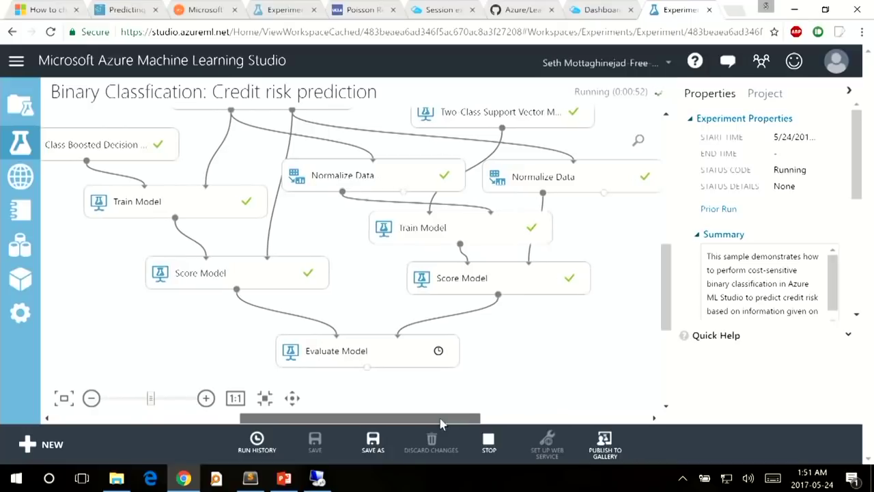
{"action": "left_click_drag", "start_coordinate": [440, 423], "coordinate": [443, 424]}
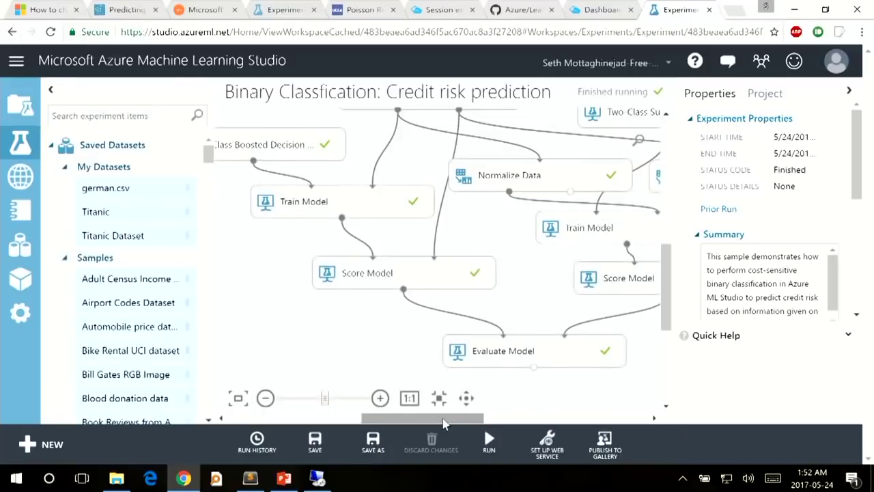
{"action": "left_click_drag", "start_coordinate": [443, 423], "coordinate": [469, 422]}
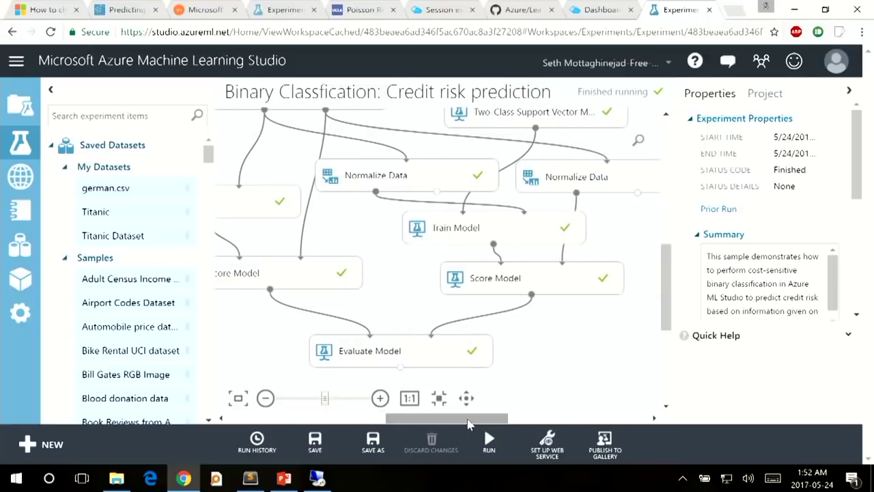
Visualize the first Normalize Data module's transformed dataset and examine the statistics of the Credit amount column.
{"action": "left_click_drag", "start_coordinate": [492, 420], "coordinate": [523, 421]}
{"action": "left_click_drag", "start_coordinate": [666, 305], "coordinate": [663, 291]}
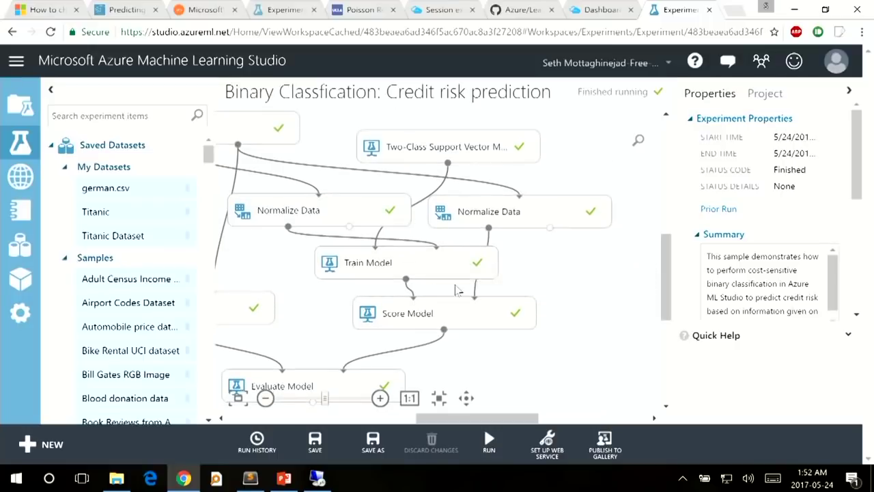
{"action": "right_click", "coordinate": [345, 217]}
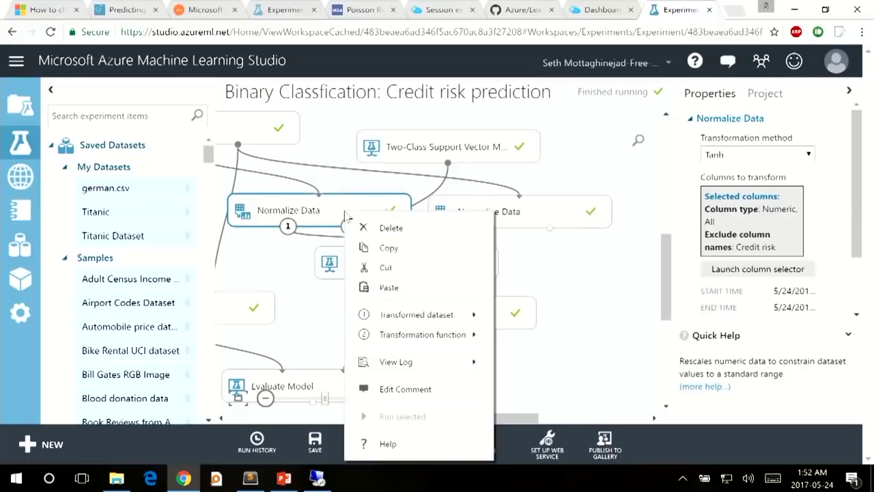
{"action": "mouse_move", "coordinate": [427, 321]}
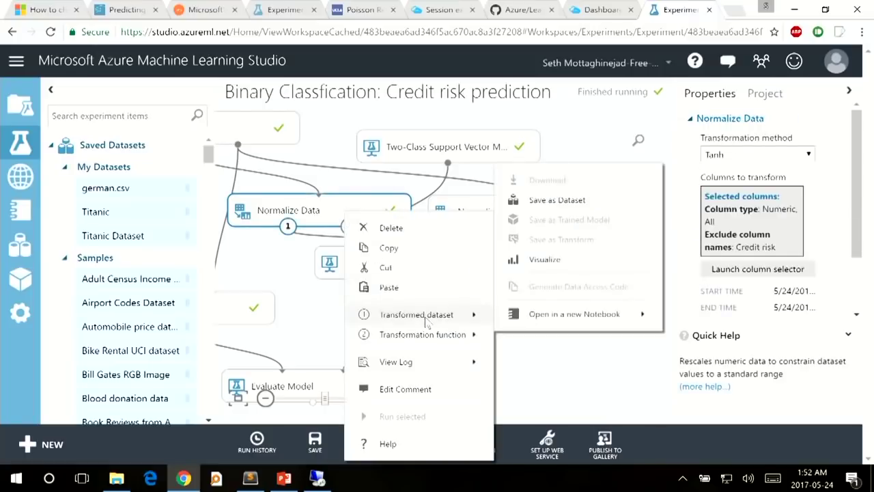
{"action": "left_click", "coordinate": [563, 265]}
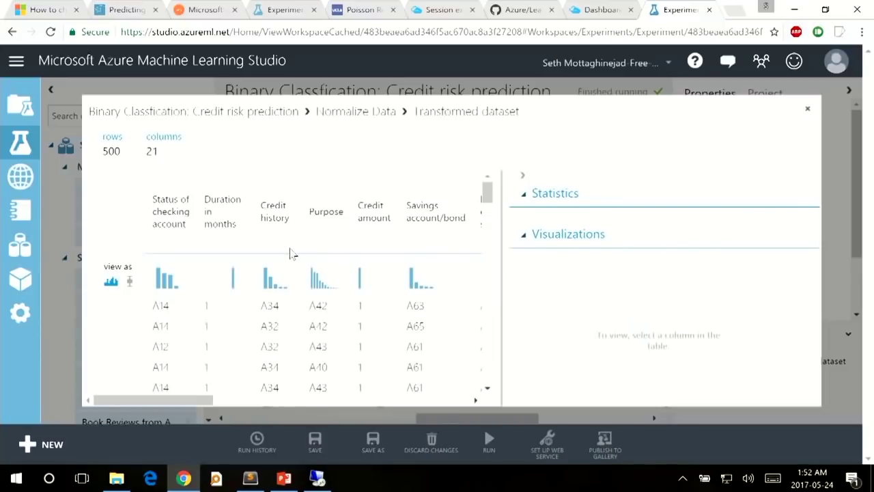
{"action": "scroll", "coordinate": [290, 254], "scroll_direction": "right", "scroll_amount": 2}
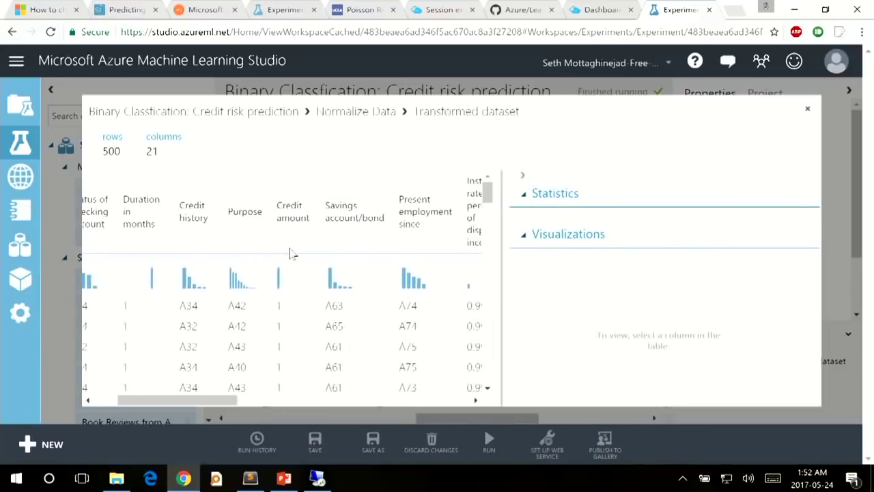
{"action": "left_click", "coordinate": [285, 219]}
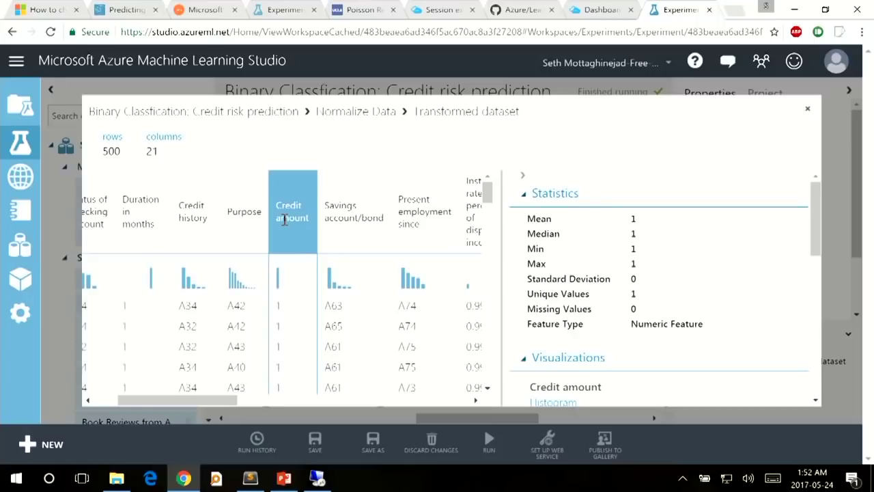
Examine the statistics of the Savings account/bond, Installment rate in percentage of disposable income and Credit risk columns in the transformed dataset.
{"action": "scroll", "coordinate": [285, 219], "scroll_direction": "right", "scroll_amount": 3}
{"action": "left_click", "coordinate": [284, 220]}
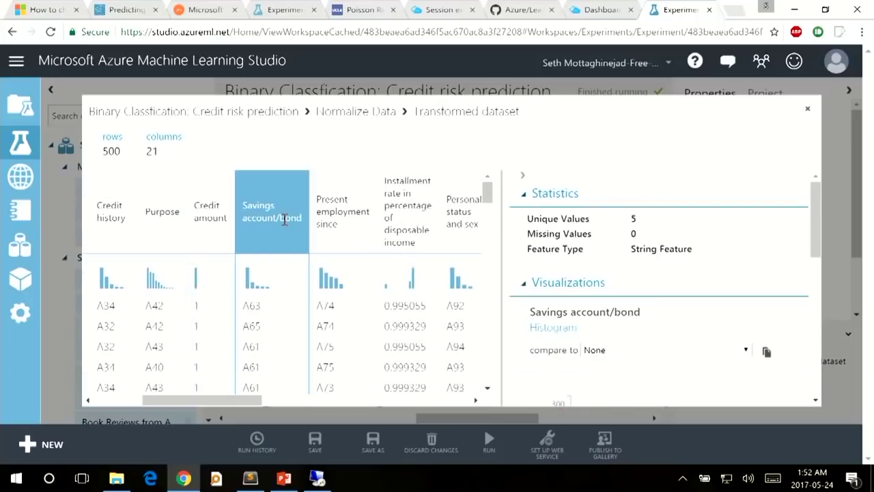
{"action": "scroll", "coordinate": [284, 220], "scroll_direction": "right", "scroll_amount": 3}
{"action": "left_click", "coordinate": [285, 224]}
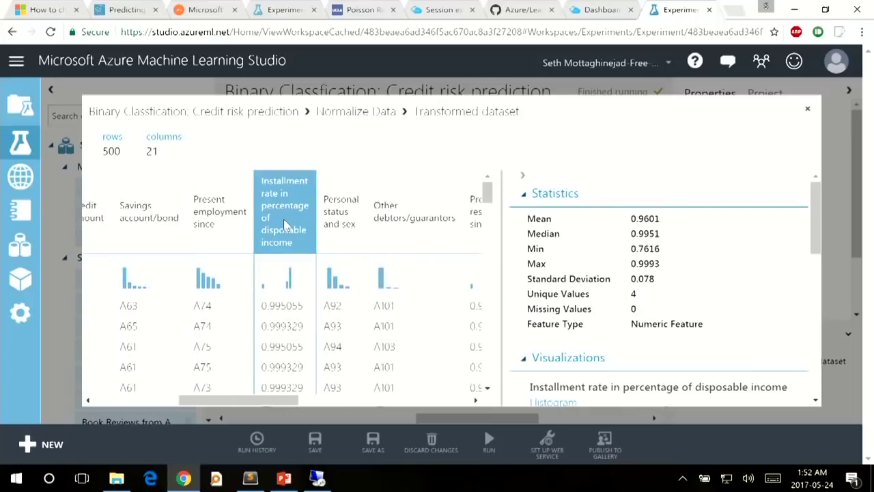
{"action": "scroll", "coordinate": [284, 222], "scroll_direction": "right", "scroll_amount": 10}
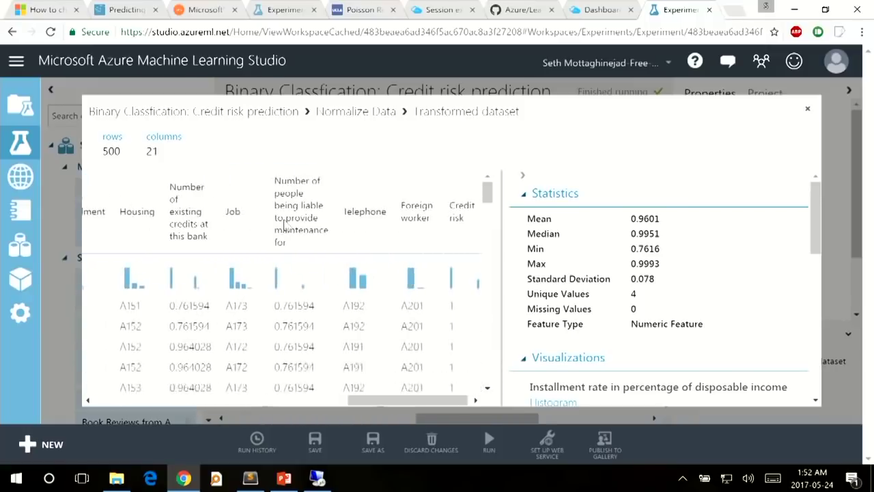
{"action": "left_click", "coordinate": [450, 219]}
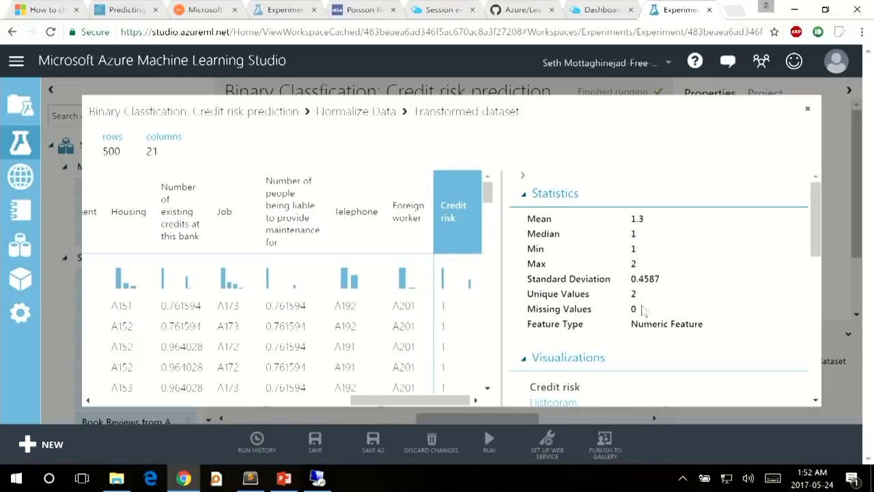
Examine the statistics of the maintenance-liability and Number of existing credits at this bank columns, and close the transformed dataset.
{"action": "scroll", "coordinate": [413, 281], "scroll_direction": "left", "scroll_amount": 2}
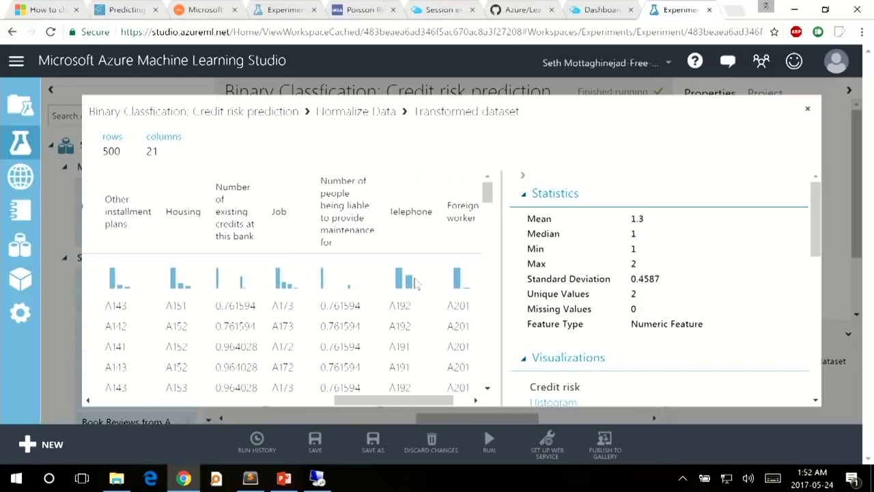
{"action": "left_click", "coordinate": [368, 217]}
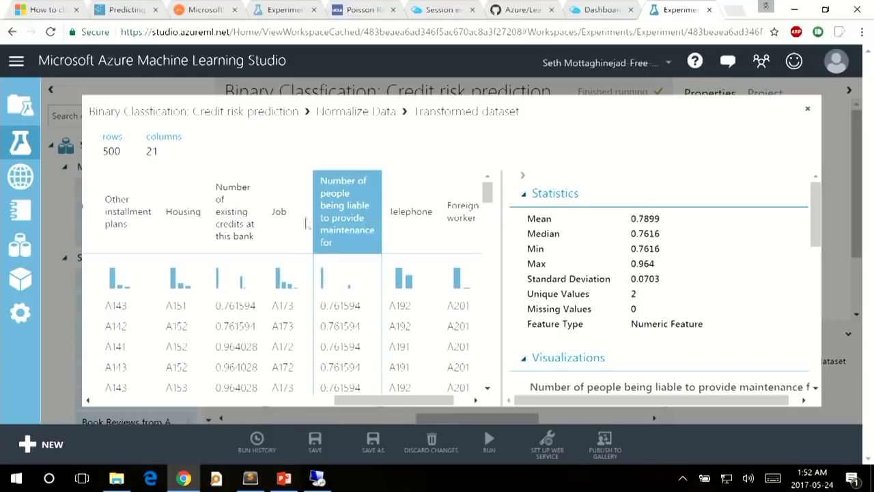
{"action": "left_click", "coordinate": [250, 219]}
{"action": "scroll", "coordinate": [364, 304], "scroll_direction": "down", "scroll_amount": 5}
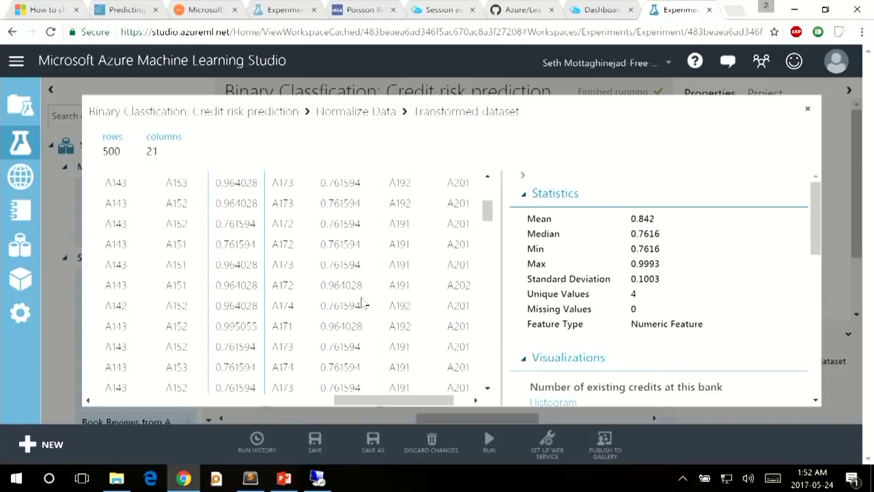
{"action": "scroll", "coordinate": [363, 304], "scroll_direction": "up", "scroll_amount": 5}
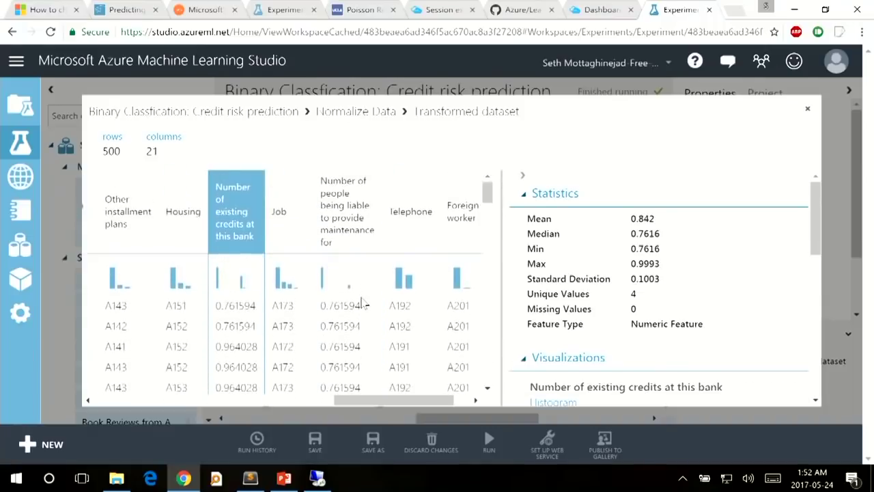
{"action": "left_click", "coordinate": [807, 112]}
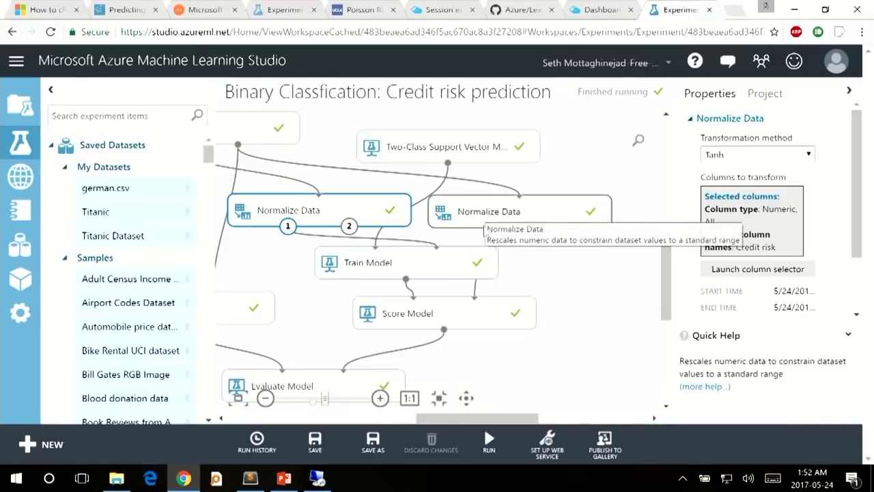
Visualize the SVM branch's trained model and examine its settings and the top entries of its feature weights.
{"action": "left_click", "coordinate": [422, 273]}
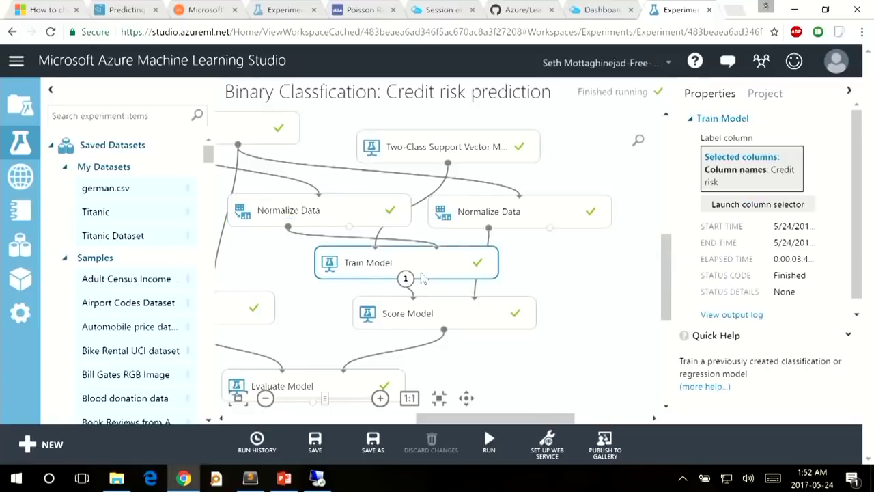
{"action": "right_click", "coordinate": [422, 276]}
{"action": "mouse_move", "coordinate": [495, 341]}
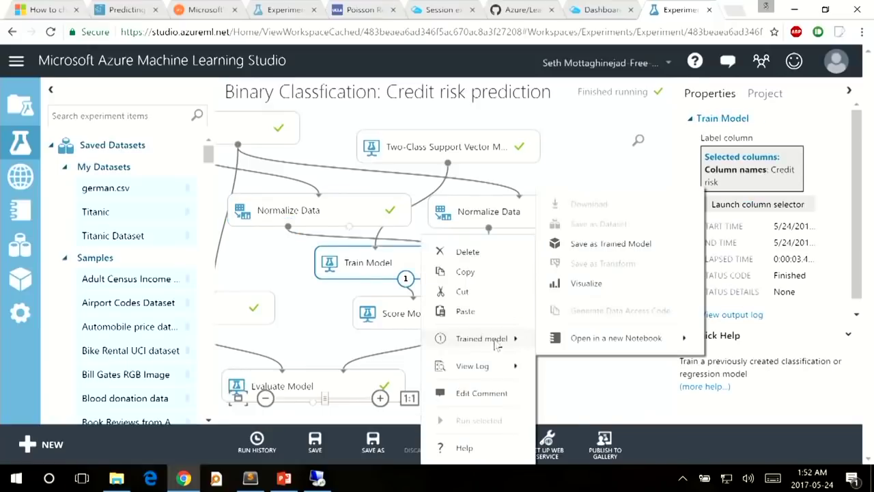
{"action": "left_click", "coordinate": [592, 292]}
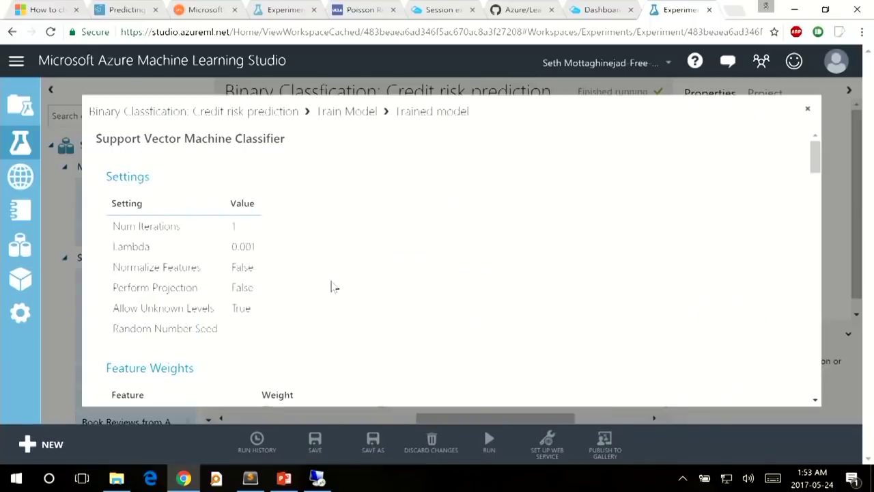
{"action": "scroll", "coordinate": [332, 287], "scroll_direction": "down", "scroll_amount": 3}
{"action": "left_click_drag", "start_coordinate": [112, 189], "coordinate": [312, 217]}
{"action": "left_click", "coordinate": [317, 221]}
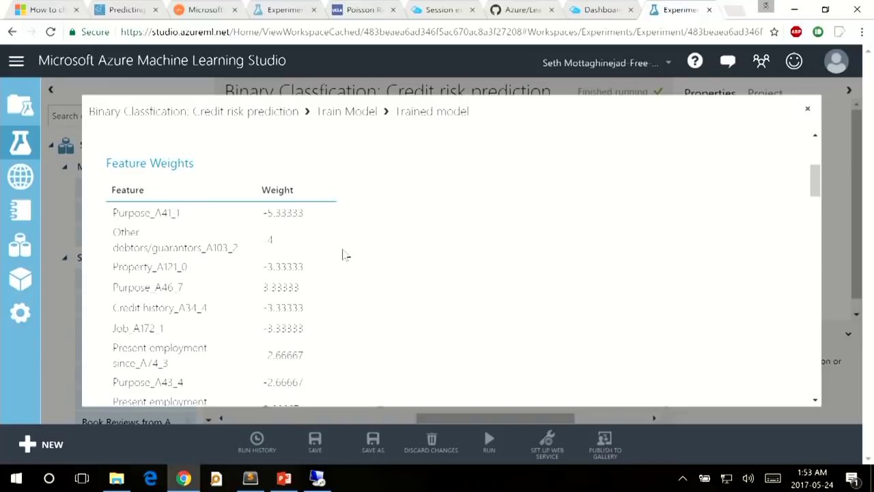
Read further down the SVM model's feature weights to the Bias entry and close the trained model view.
{"action": "scroll", "coordinate": [344, 254], "scroll_direction": "down", "scroll_amount": 3}
{"action": "scroll", "coordinate": [345, 254], "scroll_direction": "down", "scroll_amount": 6}
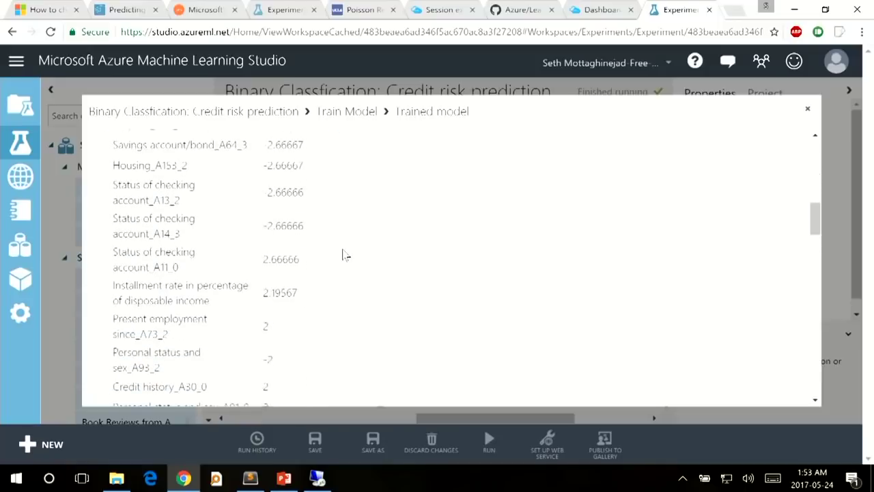
{"action": "scroll", "coordinate": [345, 255], "scroll_direction": "down", "scroll_amount": 5}
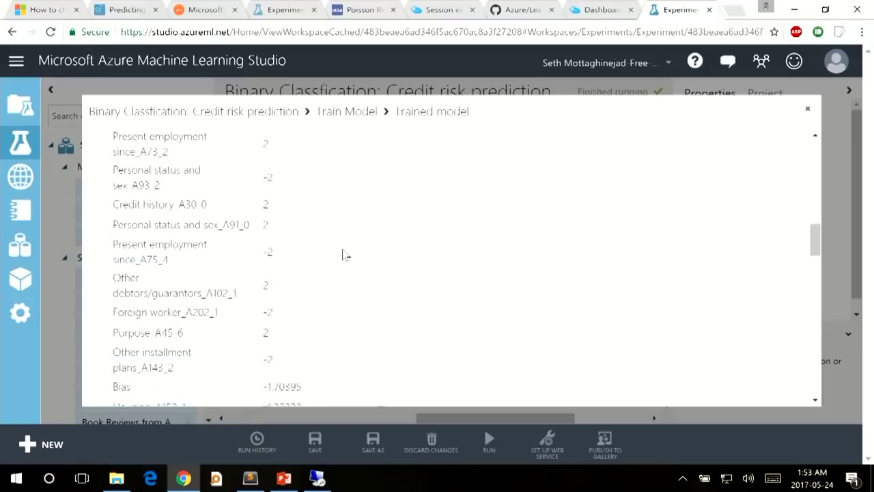
{"action": "scroll", "coordinate": [345, 254], "scroll_direction": "down", "scroll_amount": 4}
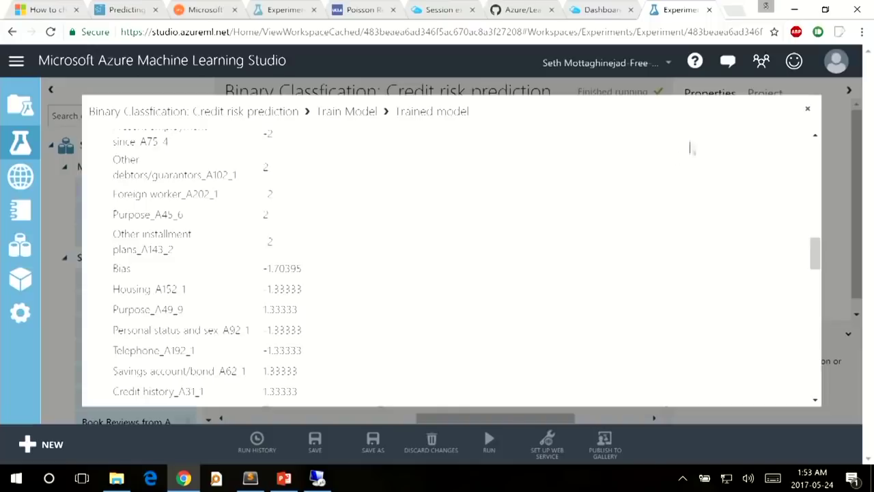
{"action": "left_click", "coordinate": [808, 111]}
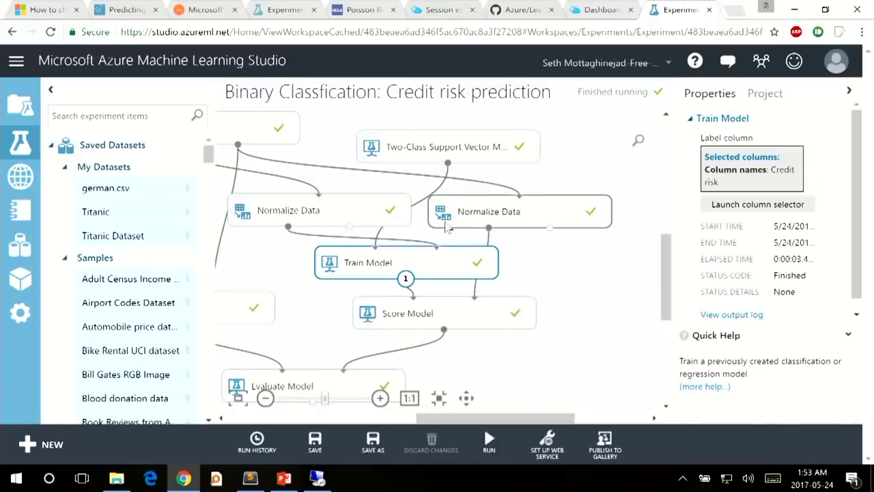
Visualize the SVM branch's scored dataset and examine the statistics of its Credit risk column.
{"action": "left_click", "coordinate": [467, 313]}
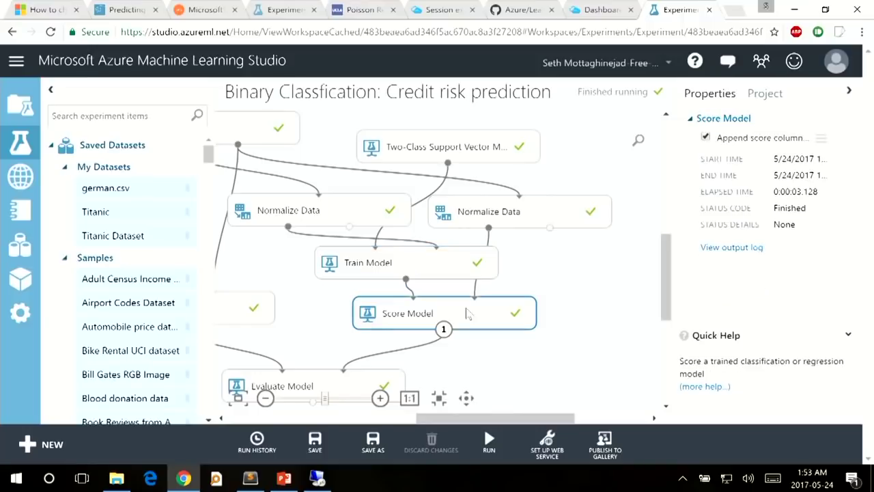
{"action": "right_click", "coordinate": [467, 313]}
{"action": "mouse_move", "coordinate": [537, 350]}
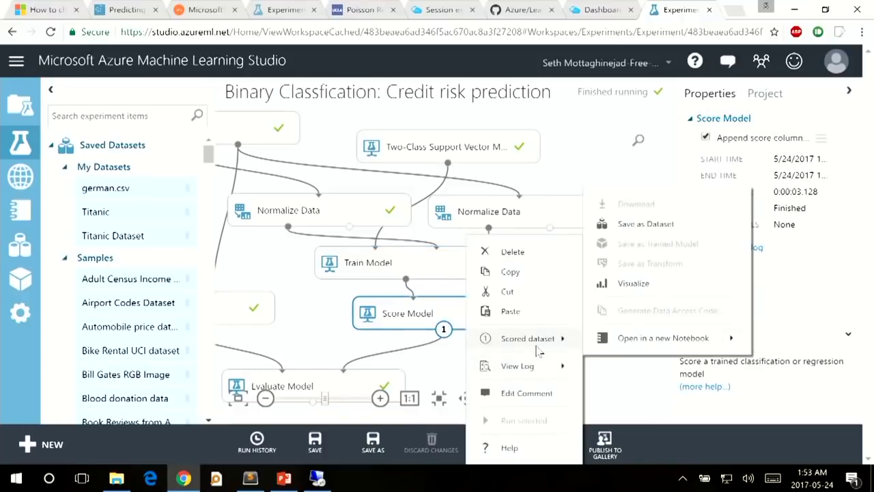
{"action": "left_click", "coordinate": [625, 283]}
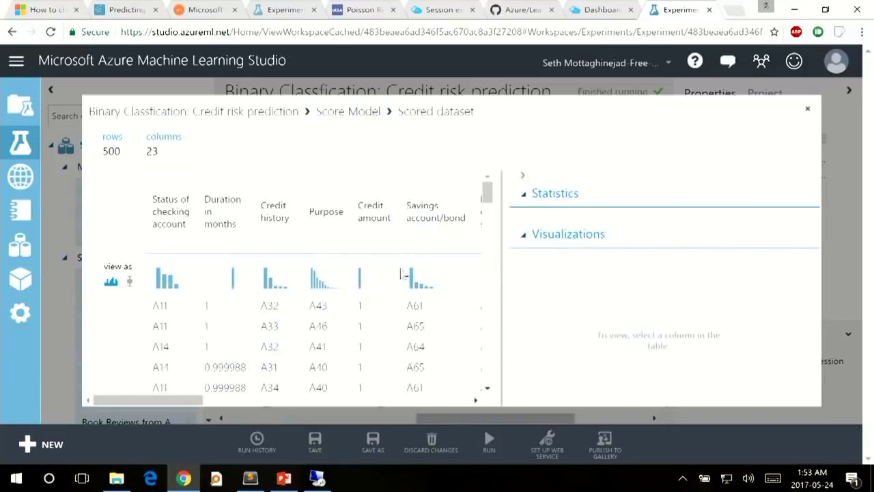
{"action": "scroll", "coordinate": [353, 289], "scroll_direction": "right", "scroll_amount": 10}
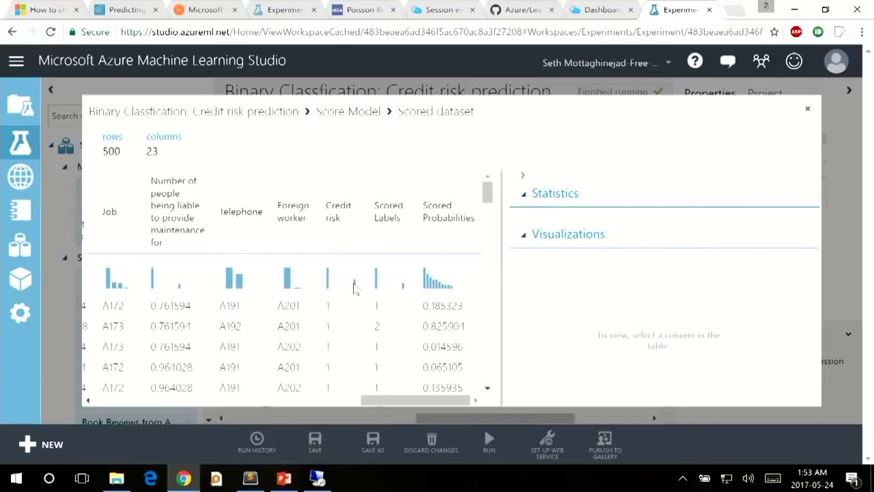
{"action": "left_click", "coordinate": [339, 212]}
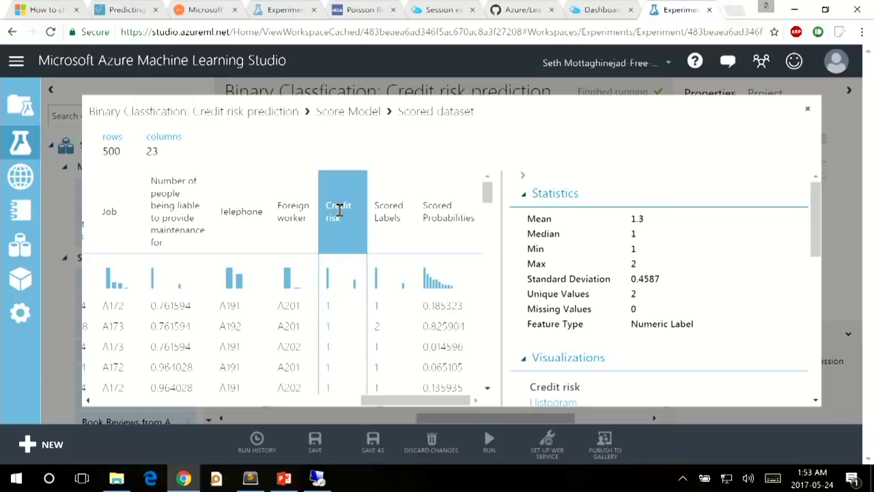
Compare Credit risk, Scored Labels and Scored Probabilities in the first two rows, and close the scored dataset.
{"action": "scroll", "coordinate": [339, 215], "scroll_direction": "down", "scroll_amount": 1}
{"action": "scroll", "coordinate": [343, 231], "scroll_direction": "up", "scroll_amount": 1}
{"action": "left_click_drag", "start_coordinate": [327, 304], "coordinate": [395, 303]}
{"action": "left_click_drag", "start_coordinate": [326, 331], "coordinate": [387, 328]}
{"action": "left_click", "coordinate": [449, 306]}
{"action": "left_click_drag", "start_coordinate": [375, 306], "coordinate": [389, 307]}
{"action": "double_click", "coordinate": [375, 327]}
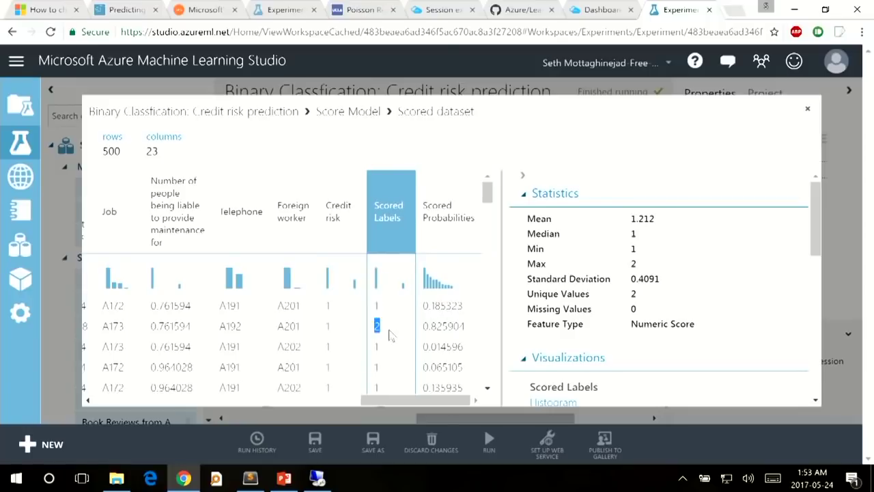
{"action": "left_click_drag", "start_coordinate": [423, 306], "coordinate": [463, 306]}
{"action": "left_click_drag", "start_coordinate": [423, 328], "coordinate": [448, 328]}
{"action": "left_click", "coordinate": [448, 328]}
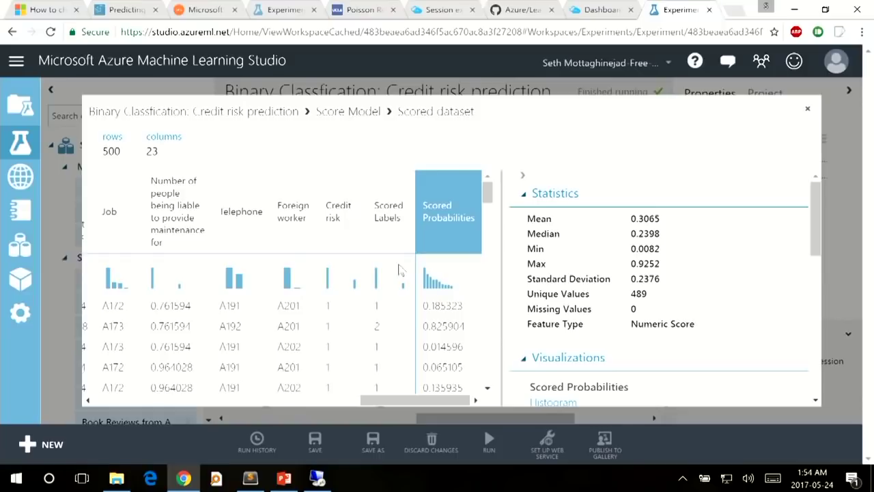
{"action": "left_click", "coordinate": [333, 242]}
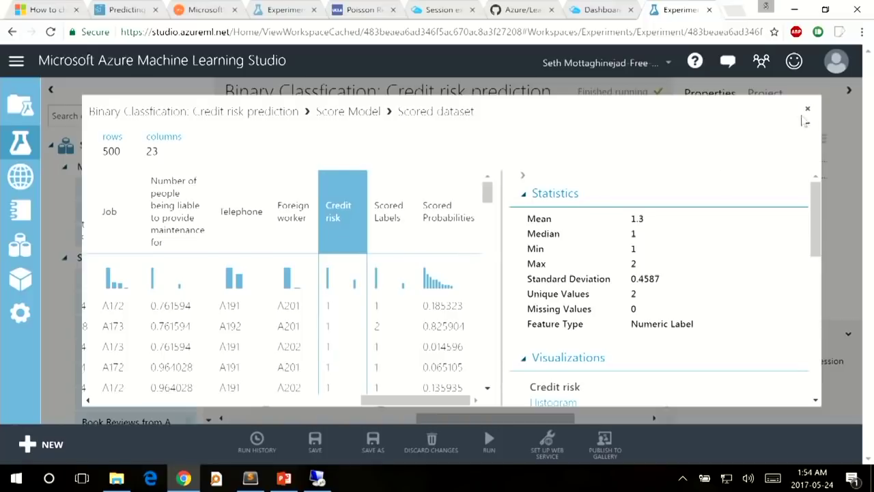
{"action": "left_click", "coordinate": [807, 111]}
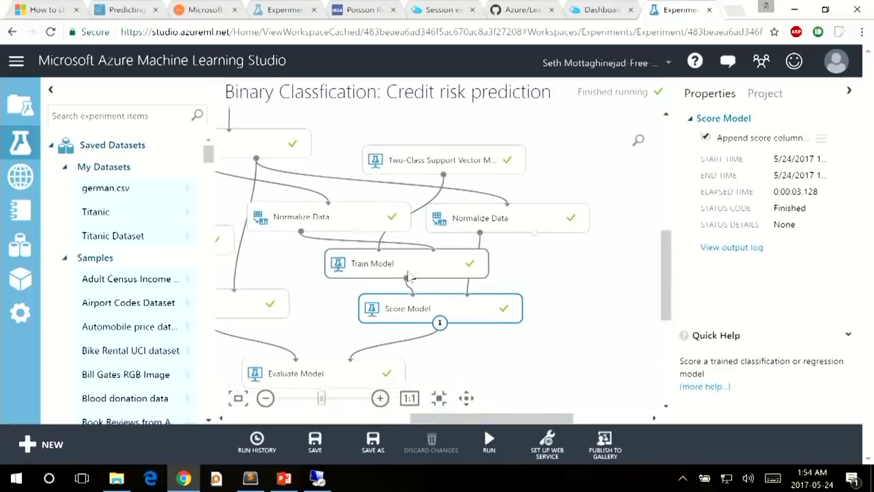
{"action": "left_click", "coordinate": [345, 367]}
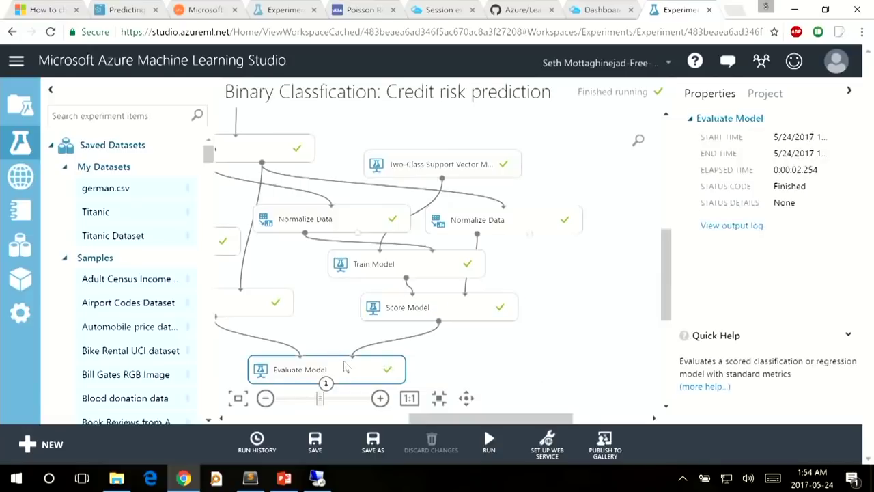
{"action": "left_click_drag", "start_coordinate": [460, 418], "coordinate": [431, 420]}
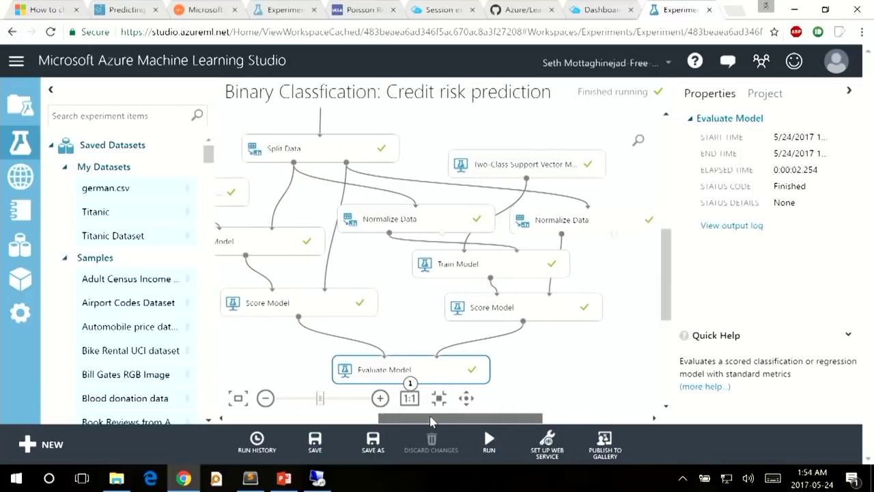
{"action": "right_click", "coordinate": [427, 375]}
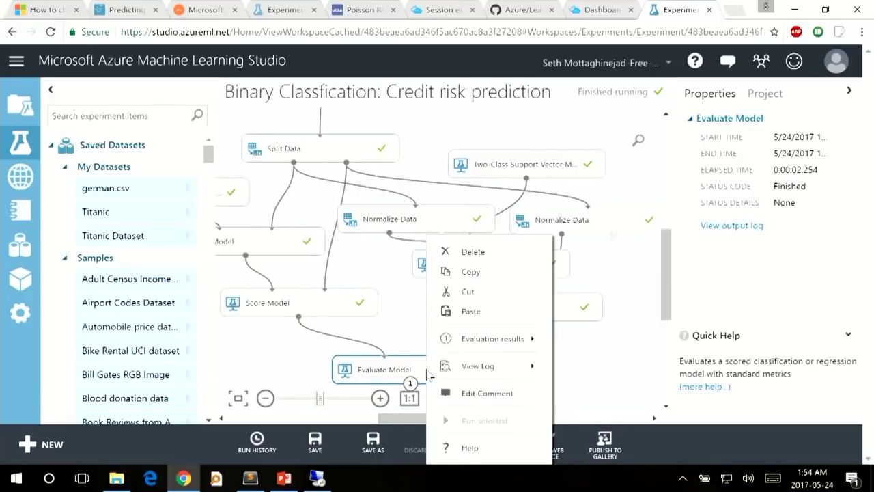
{"action": "left_click", "coordinate": [393, 335]}
Visualize the trained model of the Train Model module fed by the Two-Class Boosted Decision Tree.
{"action": "left_click_drag", "start_coordinate": [441, 418], "coordinate": [390, 420]}
{"action": "left_click", "coordinate": [331, 204]}
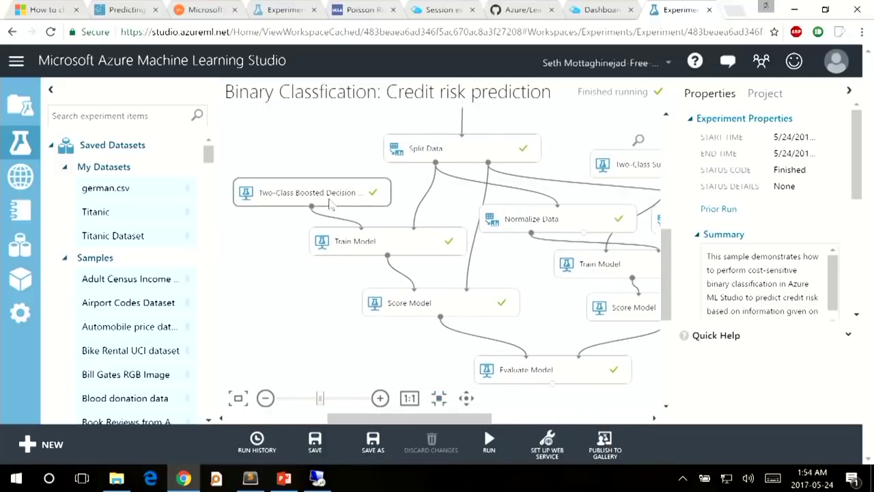
{"action": "left_click", "coordinate": [432, 245]}
{"action": "right_click", "coordinate": [431, 246]}
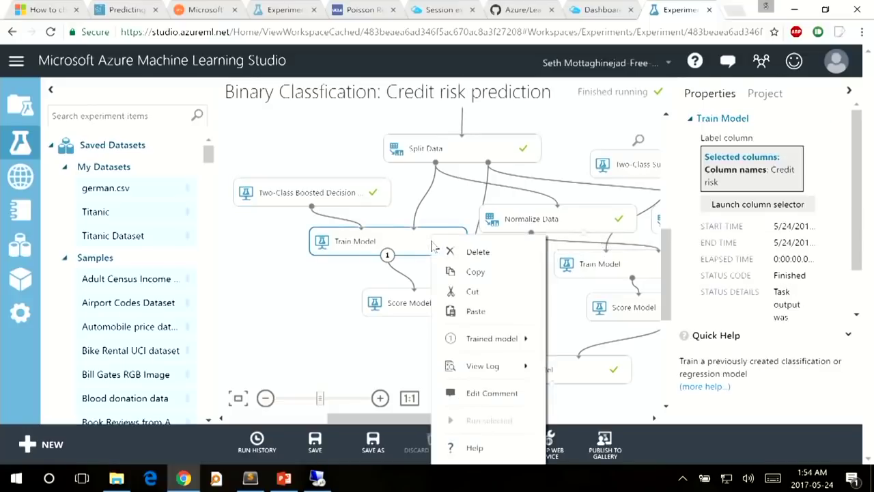
{"action": "mouse_move", "coordinate": [494, 338]}
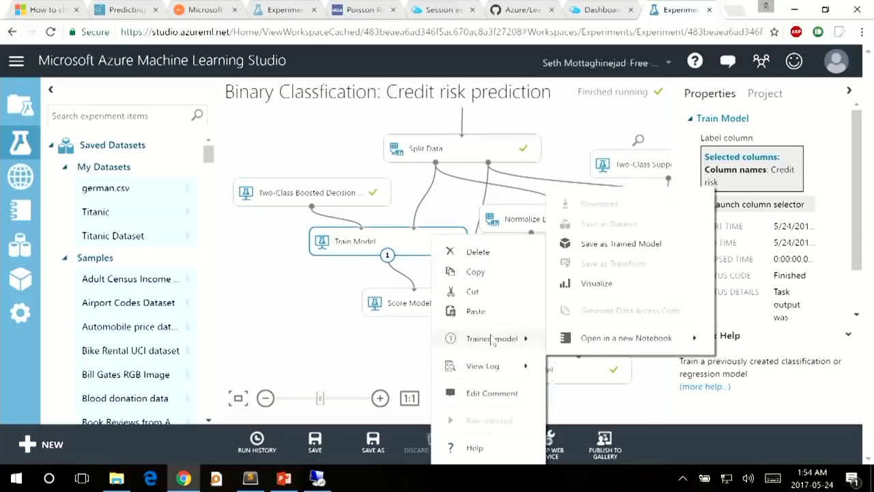
{"action": "left_click", "coordinate": [627, 285]}
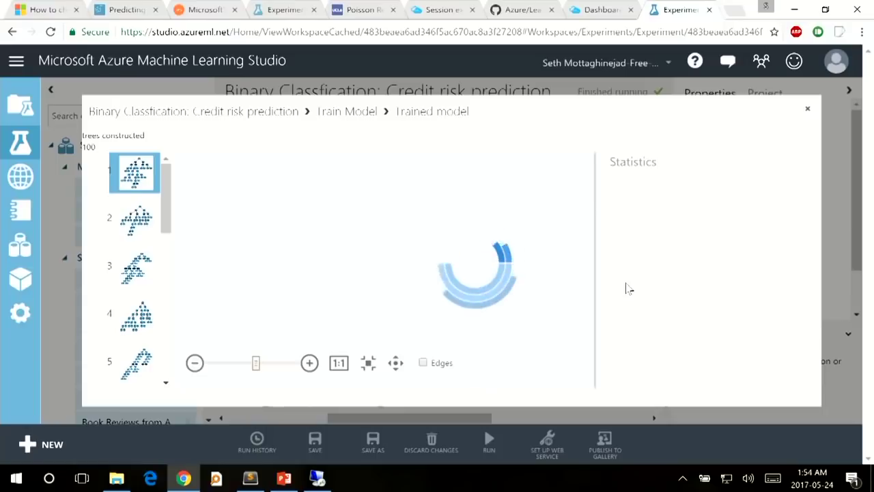
Look at the second, first and third constructed trees of the boosted decision tree model.
{"action": "left_click", "coordinate": [134, 220]}
{"action": "left_click", "coordinate": [135, 175]}
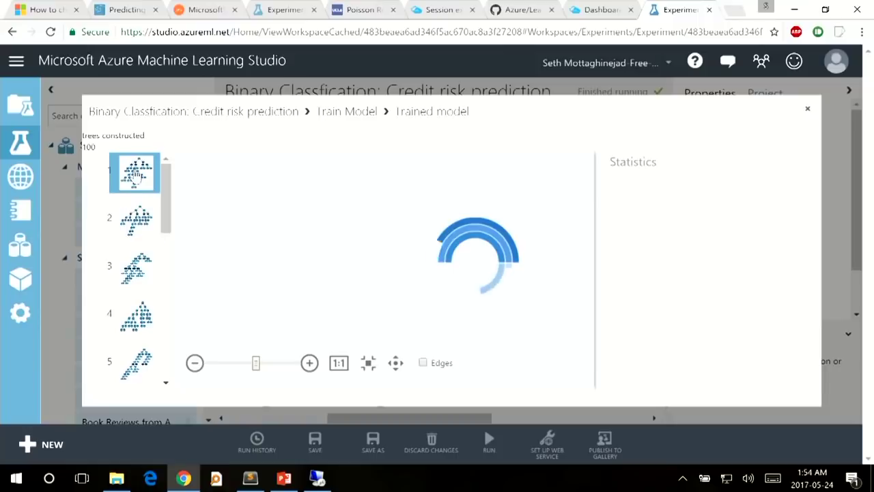
{"action": "left_click", "coordinate": [138, 280]}
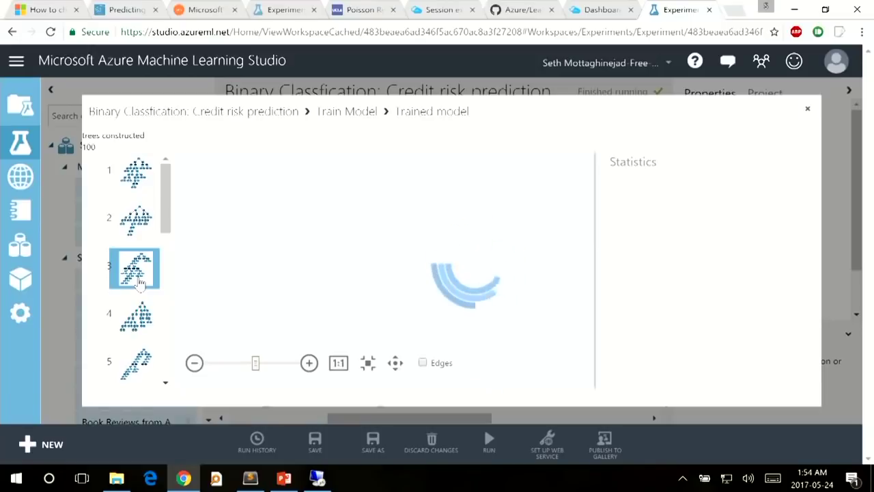
Skim the list of constructed trees and examine the root and upper split nodes of the third tree up close.
{"action": "scroll", "coordinate": [138, 282], "scroll_direction": "down", "scroll_amount": 8}
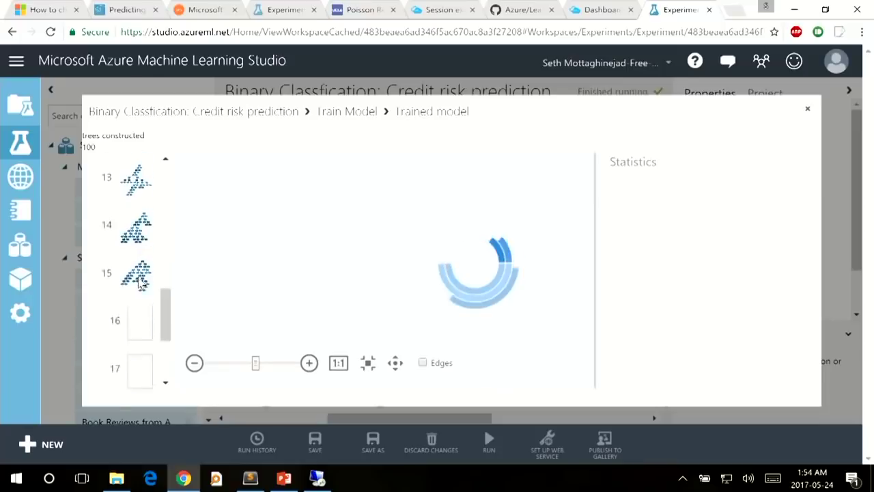
{"action": "scroll", "coordinate": [138, 281], "scroll_direction": "up", "scroll_amount": 8}
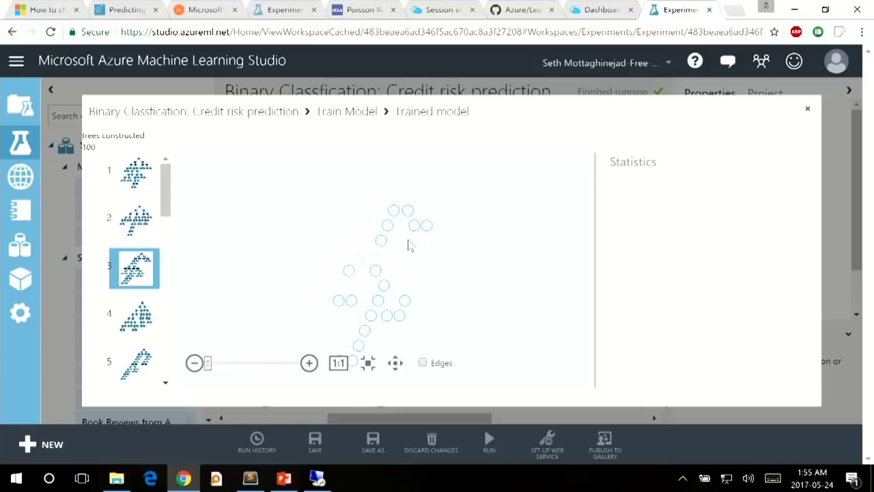
{"action": "scroll", "coordinate": [409, 245], "scroll_direction": "up", "scroll_amount": 5}
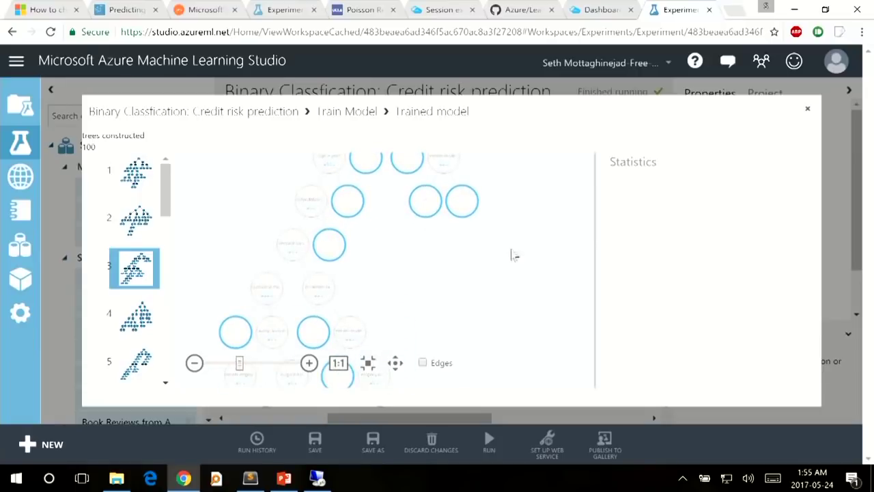
{"action": "left_click", "coordinate": [309, 363]}
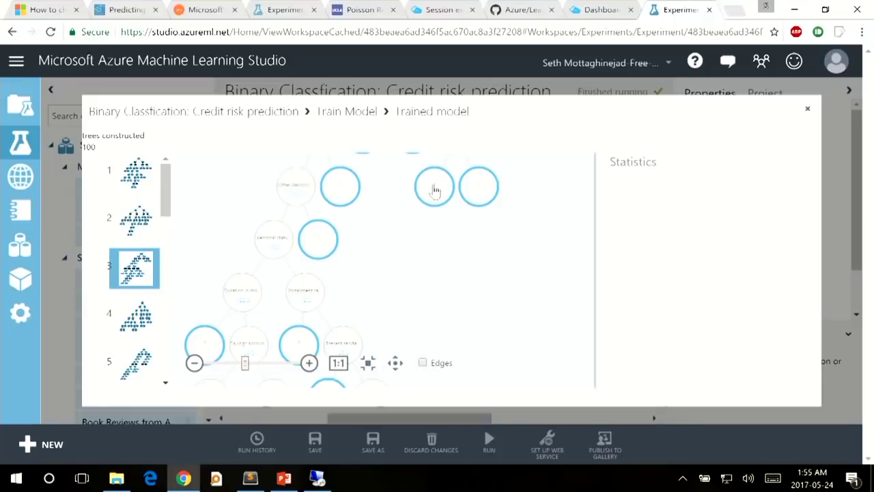
{"action": "left_click", "coordinate": [367, 365]}
{"action": "left_click", "coordinate": [308, 366]}
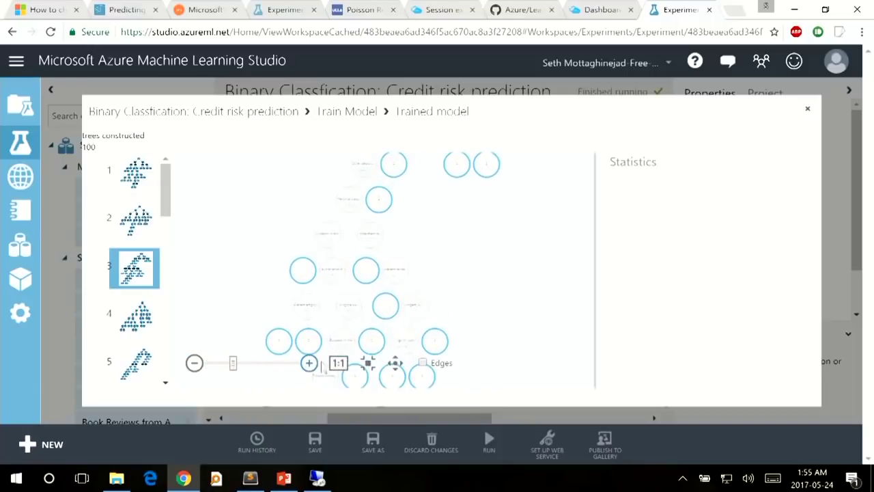
{"action": "left_click_drag", "start_coordinate": [432, 209], "coordinate": [429, 303]}
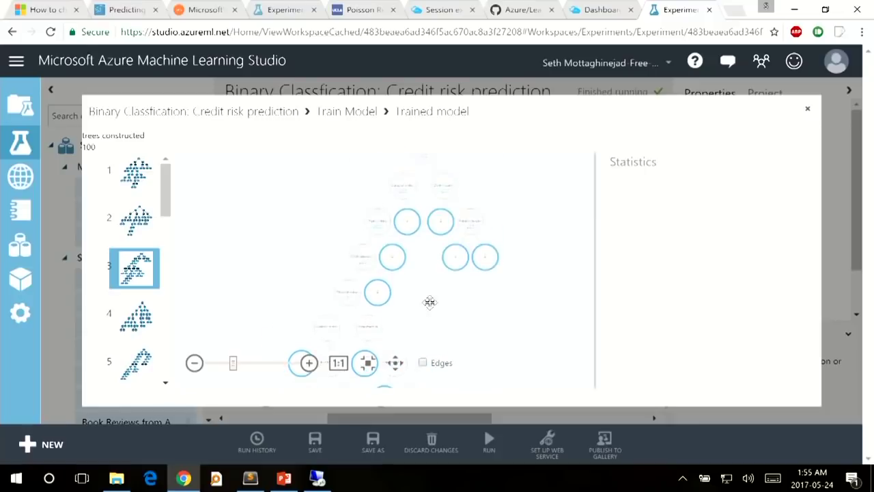
{"action": "left_click_drag", "start_coordinate": [420, 223], "coordinate": [408, 238]}
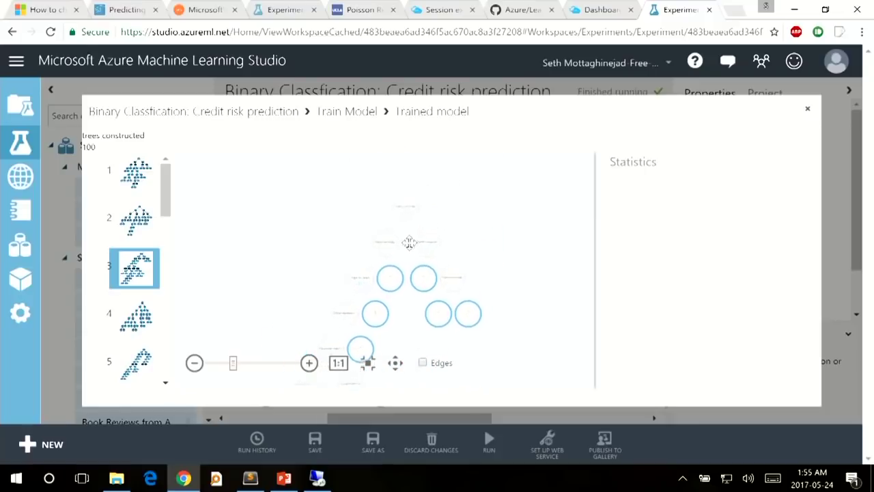
{"action": "left_click", "coordinate": [309, 364]}
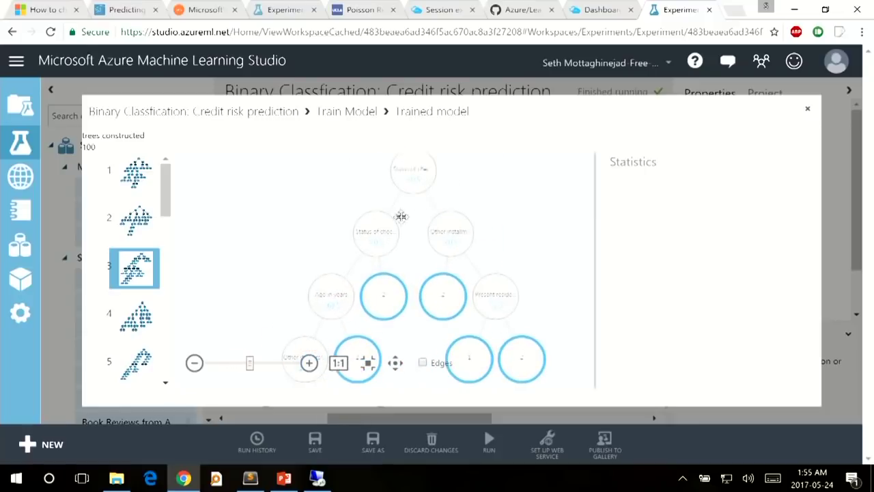
{"action": "left_click_drag", "start_coordinate": [421, 207], "coordinate": [405, 248]}
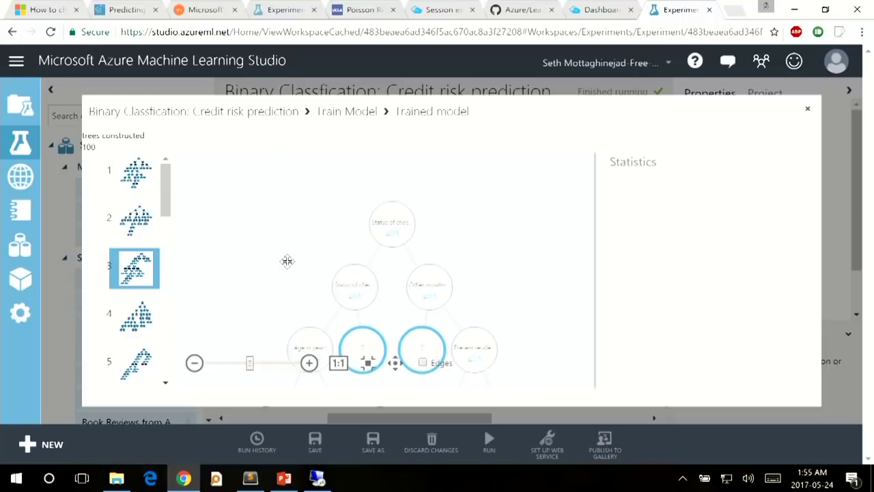
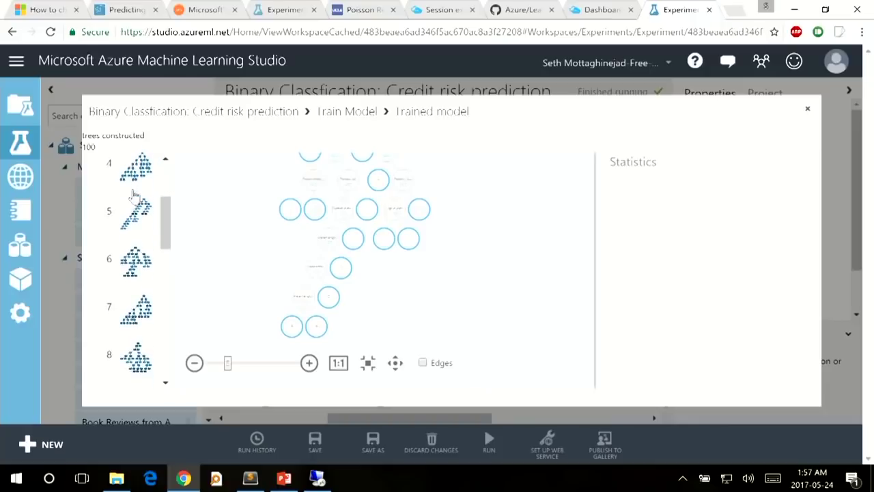
Look through the constructed trees up to the sixteenth and close the trained model visualization.
{"action": "scroll", "coordinate": [134, 195], "scroll_direction": "down", "scroll_amount": 3}
{"action": "scroll", "coordinate": [134, 195], "scroll_direction": "down", "scroll_amount": 3}
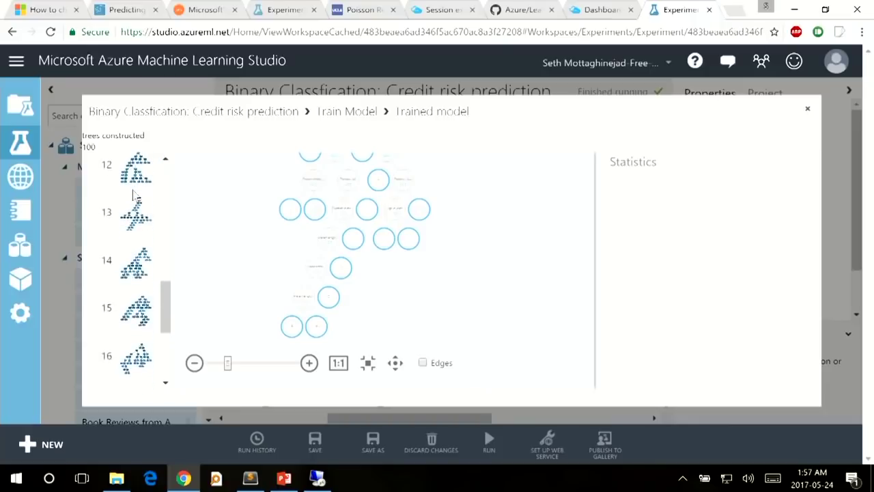
{"action": "scroll", "coordinate": [135, 195], "scroll_direction": "up", "scroll_amount": 2}
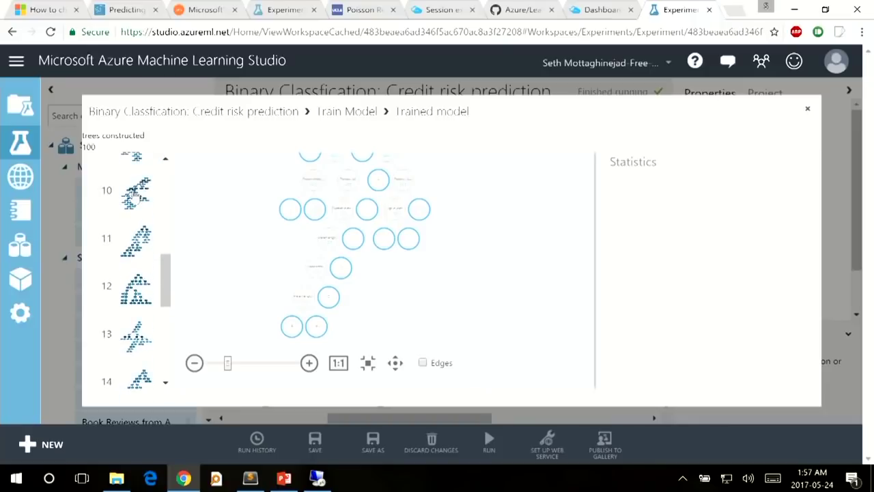
{"action": "scroll", "coordinate": [135, 196], "scroll_direction": "up", "scroll_amount": 8}
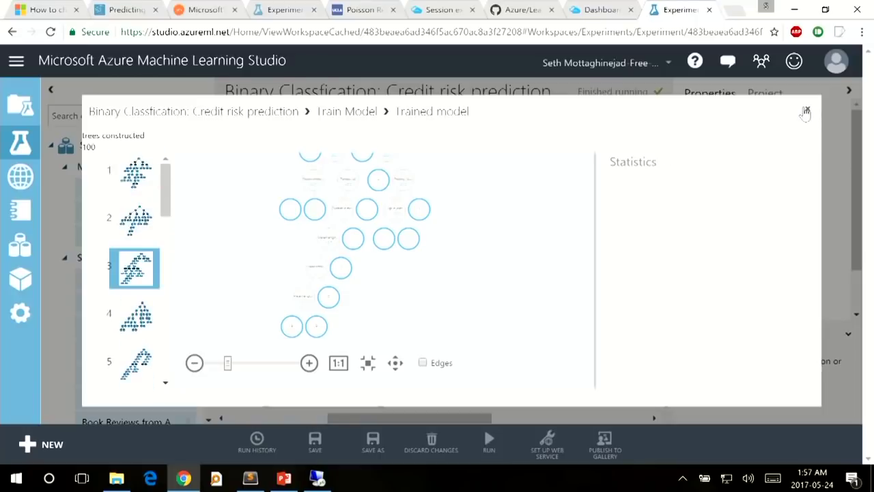
{"action": "left_click", "coordinate": [808, 109]}
Visualize the scored dataset of the boosted decision tree branch's Score Model and show its Credit risk and scored columns.
{"action": "left_click", "coordinate": [449, 307]}
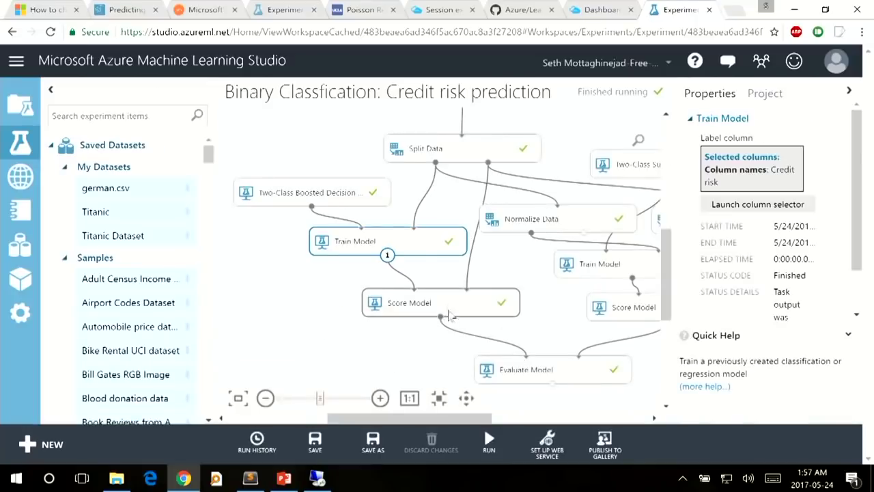
{"action": "right_click", "coordinate": [449, 307]}
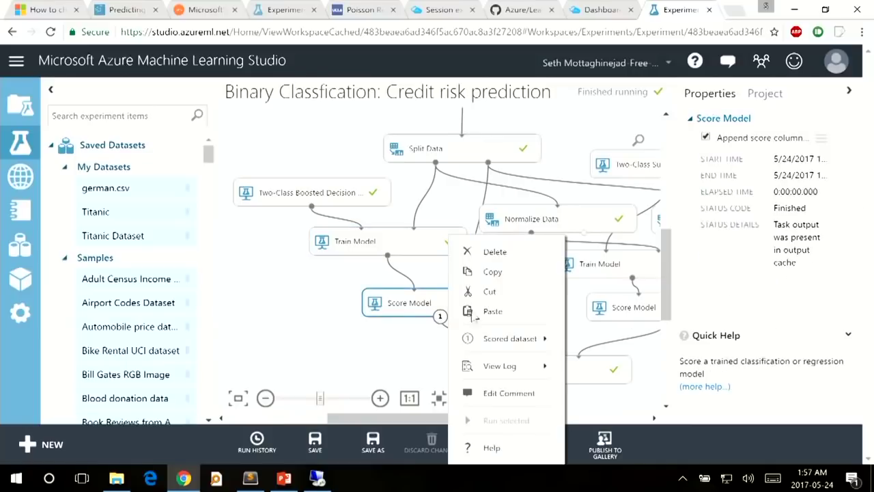
{"action": "mouse_move", "coordinate": [540, 340]}
{"action": "left_click", "coordinate": [619, 285]}
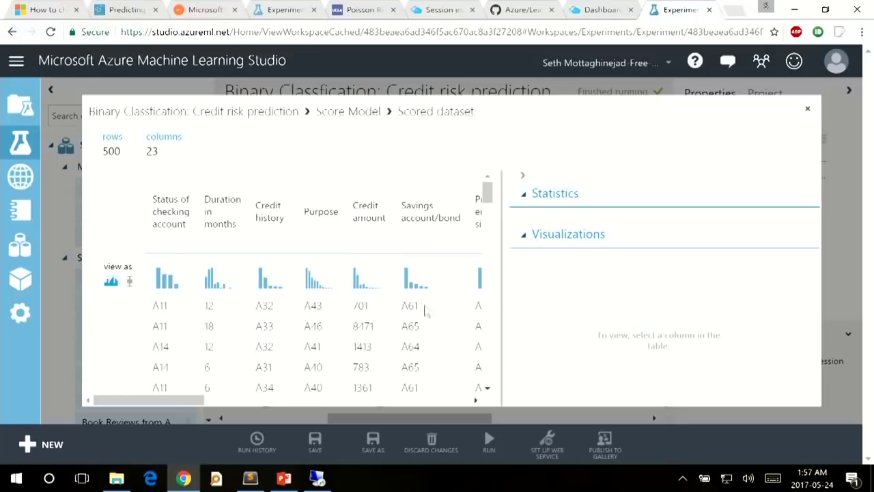
{"action": "scroll", "coordinate": [404, 307], "scroll_direction": "right", "scroll_amount": 5}
{"action": "scroll", "coordinate": [404, 312], "scroll_direction": "right", "scroll_amount": 3}
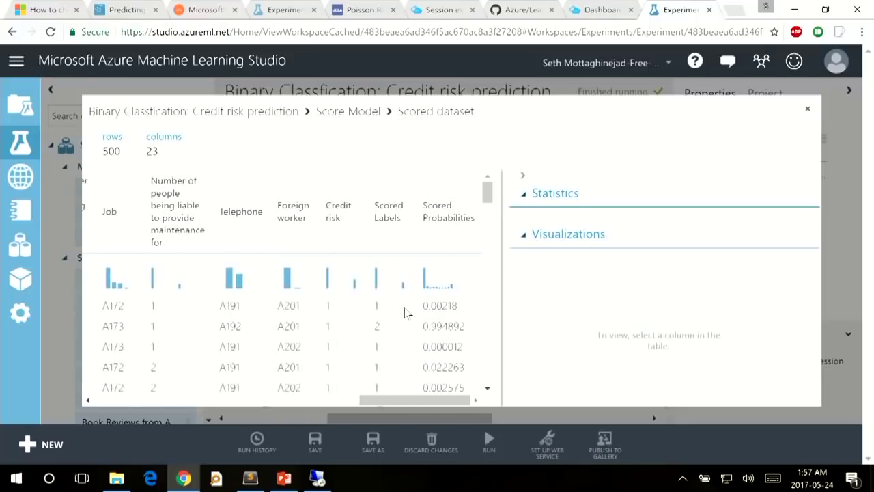
Examine the statistics of the Credit risk and Scored Labels columns in the boosted decision tree's scored dataset.
{"action": "scroll", "coordinate": [403, 313], "scroll_direction": "down", "scroll_amount": 3}
{"action": "scroll", "coordinate": [405, 313], "scroll_direction": "up", "scroll_amount": 2}
{"action": "scroll", "coordinate": [405, 314], "scroll_direction": "up", "scroll_amount": 1}
{"action": "left_click", "coordinate": [338, 207]}
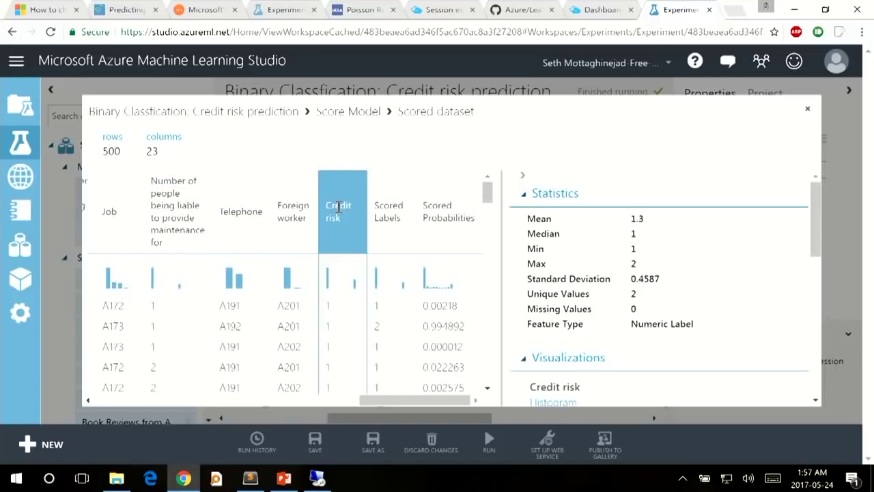
{"action": "left_click", "coordinate": [394, 213]}
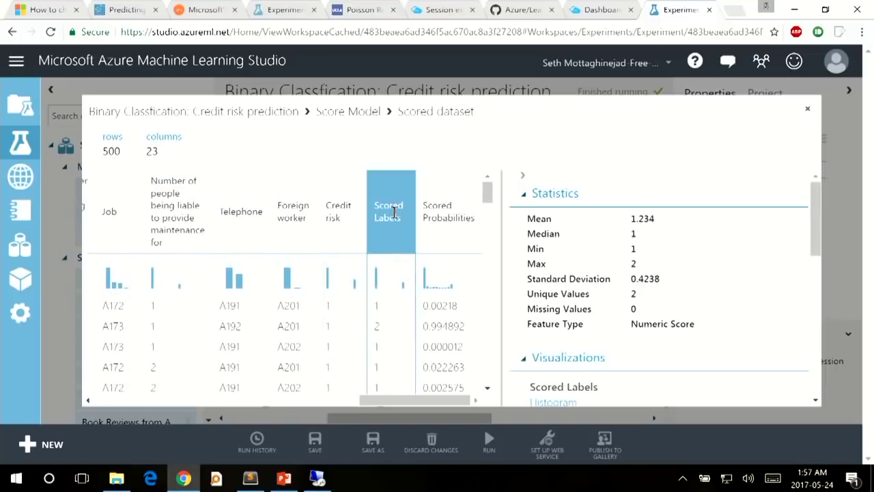
Compare Credit risk with Scored Labels in the first two rows, check the Scored Probabilities statistics, and close the scored dataset.
{"action": "left_click_drag", "start_coordinate": [324, 306], "coordinate": [403, 308]}
{"action": "left_click_drag", "start_coordinate": [325, 328], "coordinate": [410, 328]}
{"action": "left_click", "coordinate": [442, 305]}
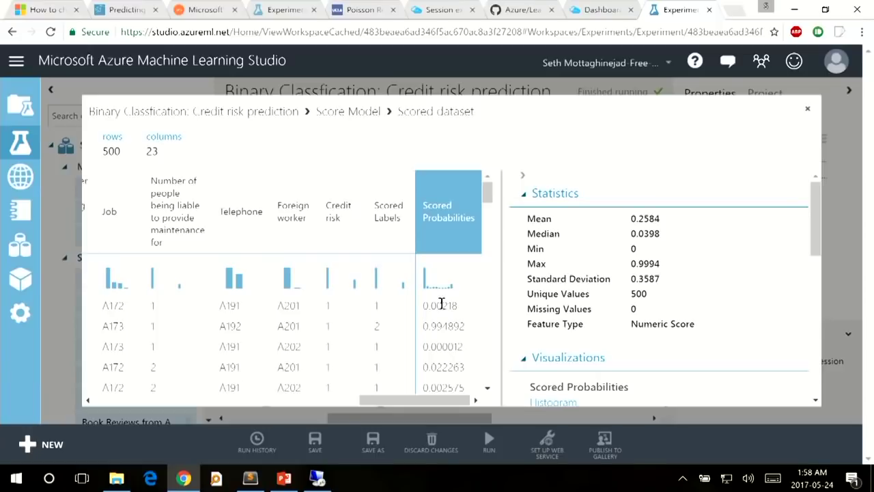
{"action": "scroll", "coordinate": [442, 266], "scroll_direction": "down", "scroll_amount": 1}
{"action": "scroll", "coordinate": [442, 266], "scroll_direction": "up", "scroll_amount": 1}
{"action": "left_click", "coordinate": [809, 112]}
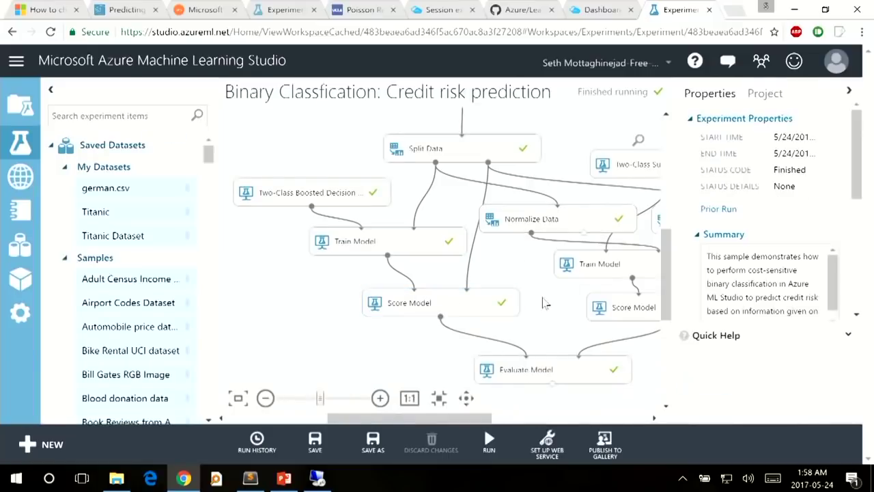
Visualize the evaluation results of the Evaluate Model module that joins both scored branches.
{"action": "scroll", "coordinate": [546, 303], "scroll_direction": "down", "scroll_amount": 2}
{"action": "left_click", "coordinate": [563, 364]}
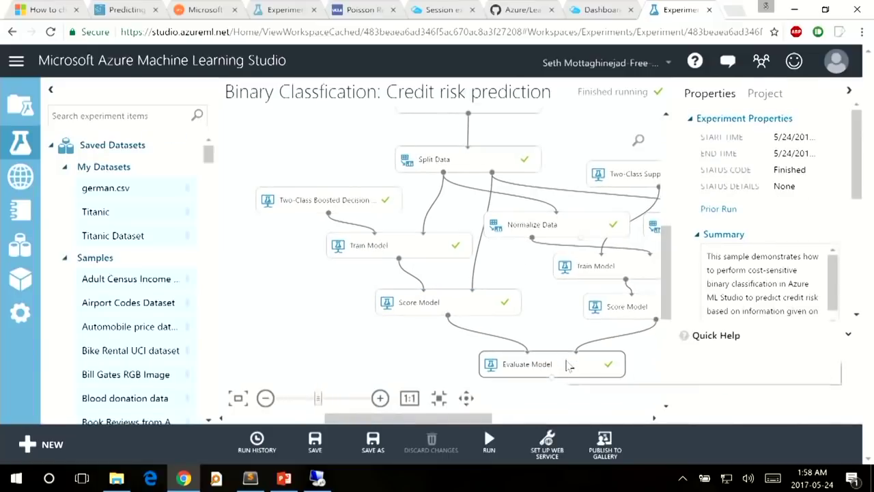
{"action": "right_click", "coordinate": [569, 367]}
{"action": "mouse_move", "coordinate": [639, 342]}
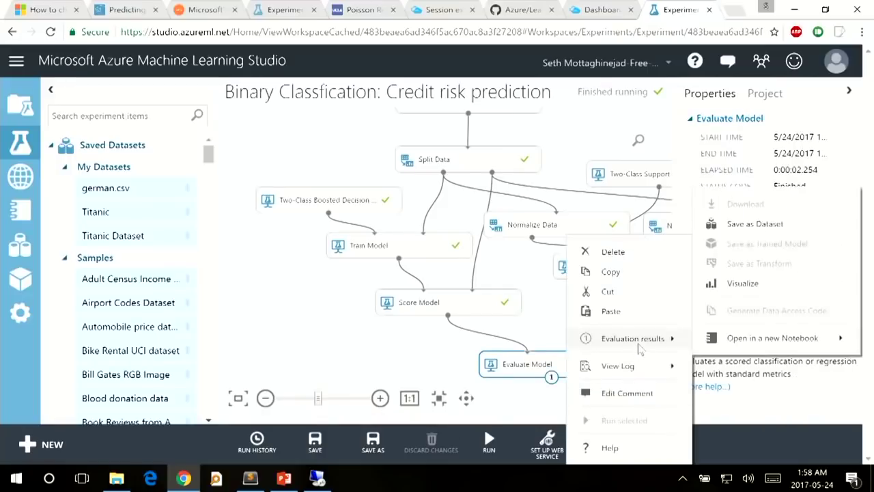
{"action": "left_click", "coordinate": [750, 282]}
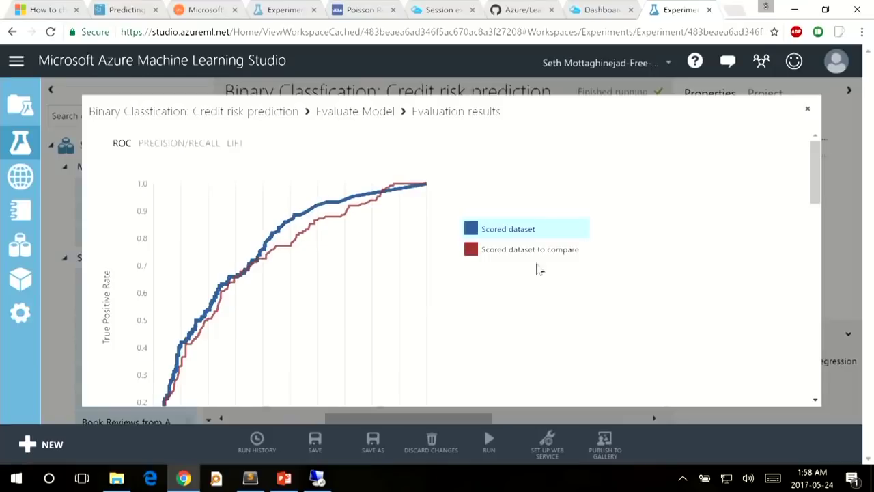
Compare the ROC curves by highlighting Scored dataset to compare, and return the highlight to Scored dataset.
{"action": "scroll", "coordinate": [524, 277], "scroll_direction": "down", "scroll_amount": 2}
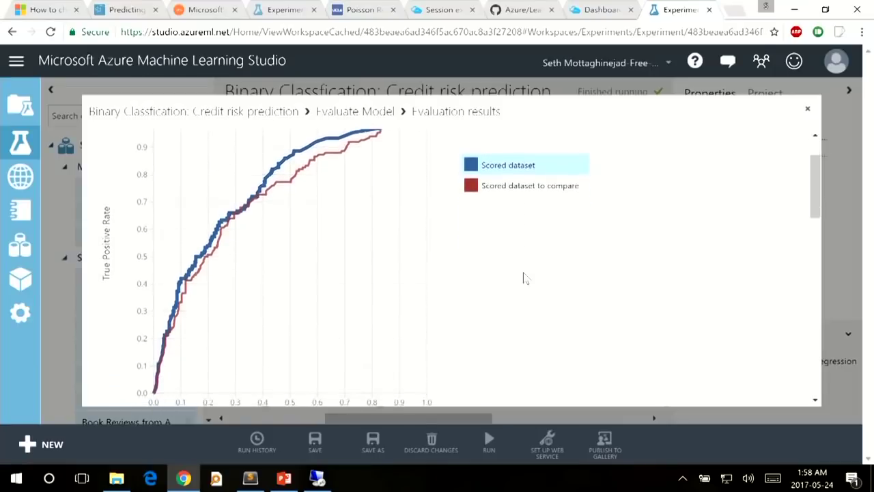
{"action": "scroll", "coordinate": [523, 277], "scroll_direction": "up", "scroll_amount": 2}
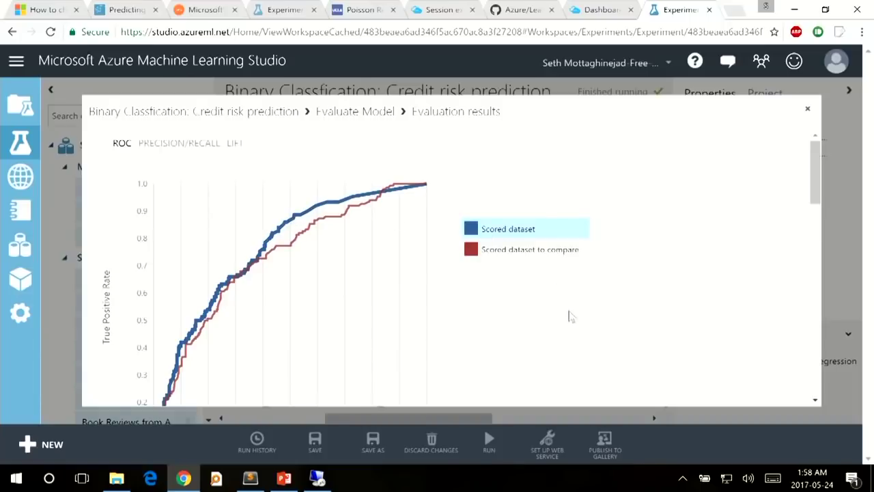
{"action": "scroll", "coordinate": [567, 316], "scroll_direction": "down", "scroll_amount": 1}
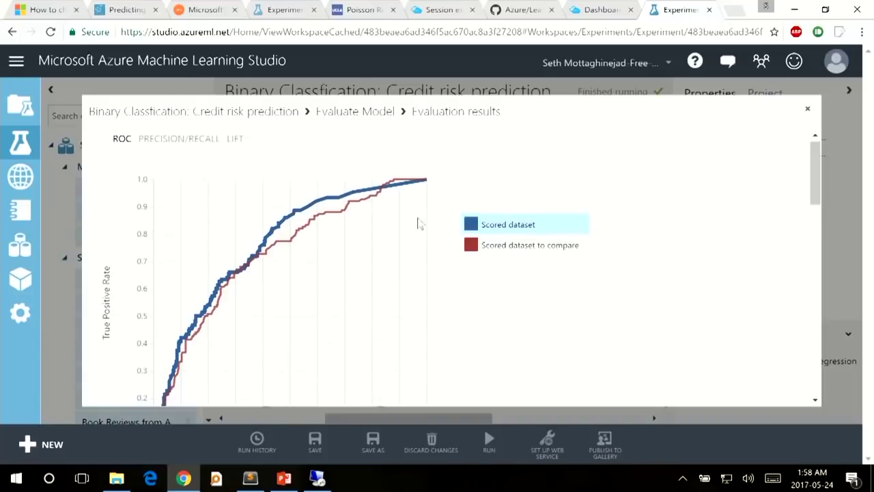
{"action": "left_click", "coordinate": [494, 252]}
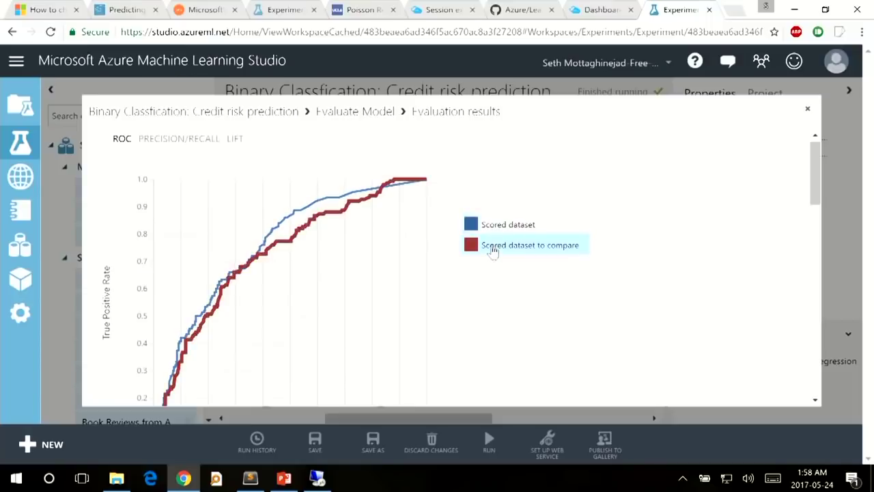
{"action": "scroll", "coordinate": [493, 251], "scroll_direction": "down", "scroll_amount": 1}
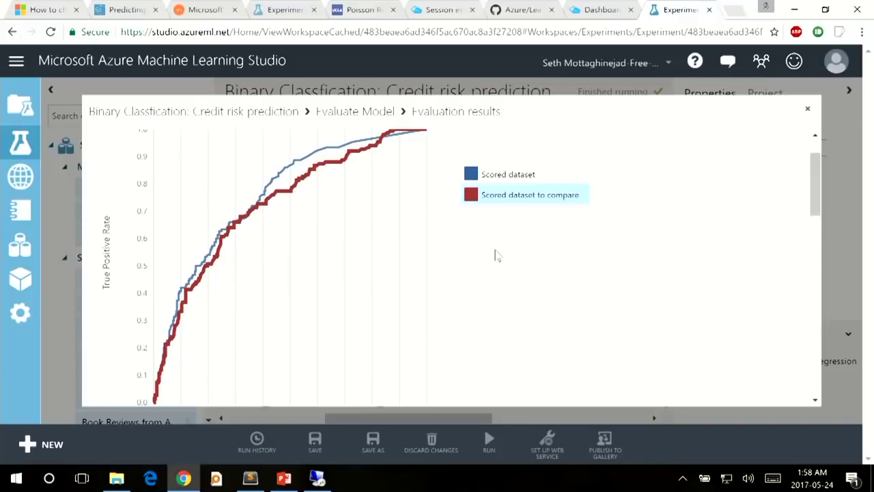
{"action": "left_click", "coordinate": [492, 181]}
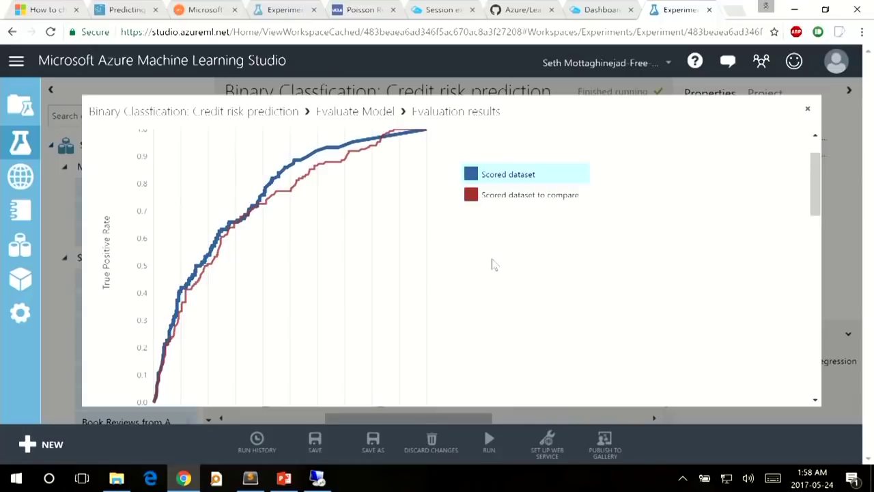
Examine the accuracy and other evaluation metrics of Scored dataset below the ROC chart.
{"action": "scroll", "coordinate": [494, 265], "scroll_direction": "down", "scroll_amount": 10}
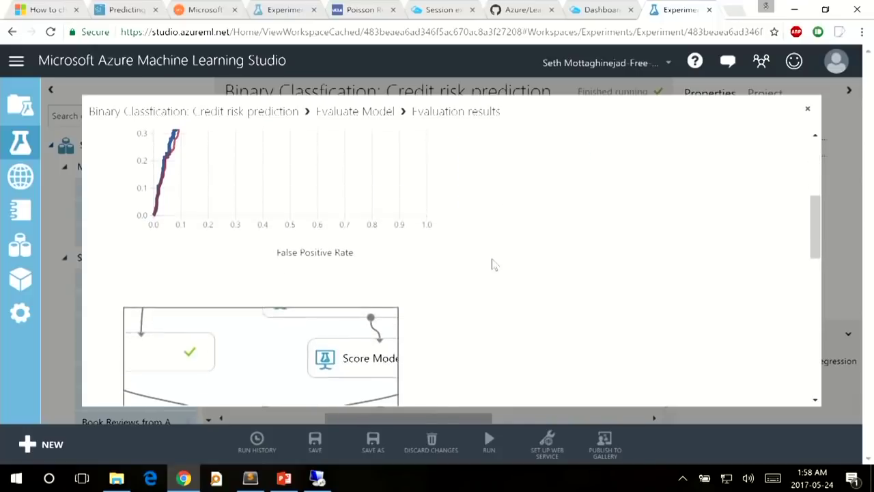
{"action": "scroll", "coordinate": [494, 265], "scroll_direction": "down", "scroll_amount": 8}
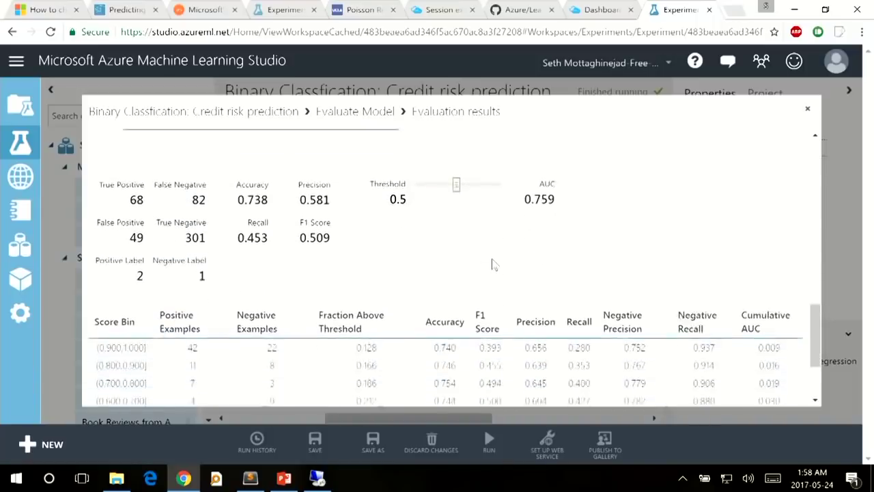
{"action": "left_click_drag", "start_coordinate": [239, 176], "coordinate": [270, 176]}
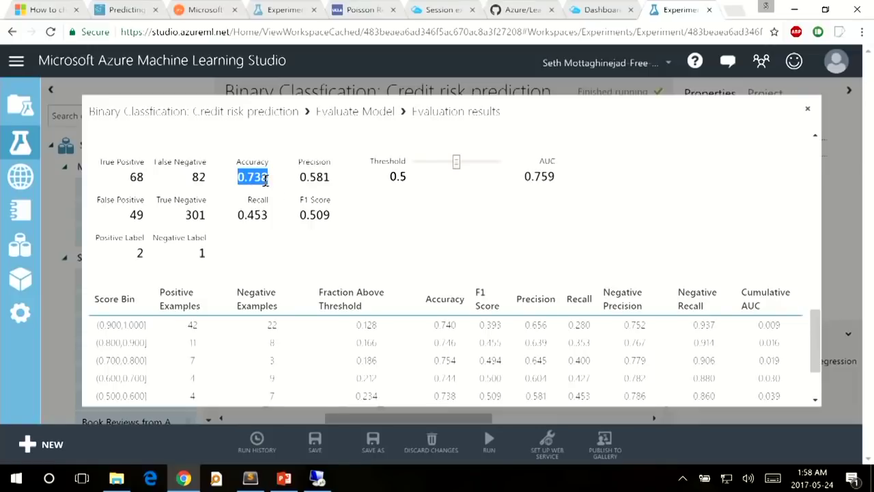
{"action": "scroll", "coordinate": [556, 189], "scroll_direction": "up", "scroll_amount": 3}
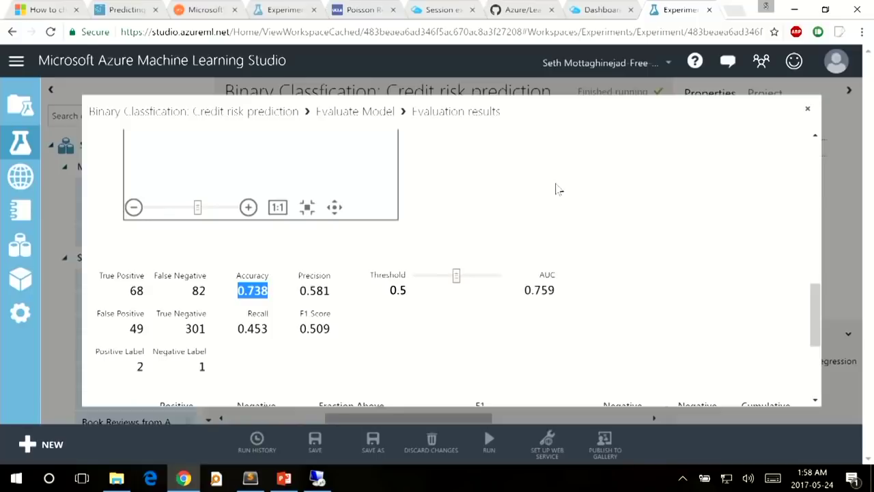
{"action": "scroll", "coordinate": [556, 189], "scroll_direction": "up", "scroll_amount": 2}
{"action": "scroll", "coordinate": [556, 189], "scroll_direction": "down", "scroll_amount": 3}
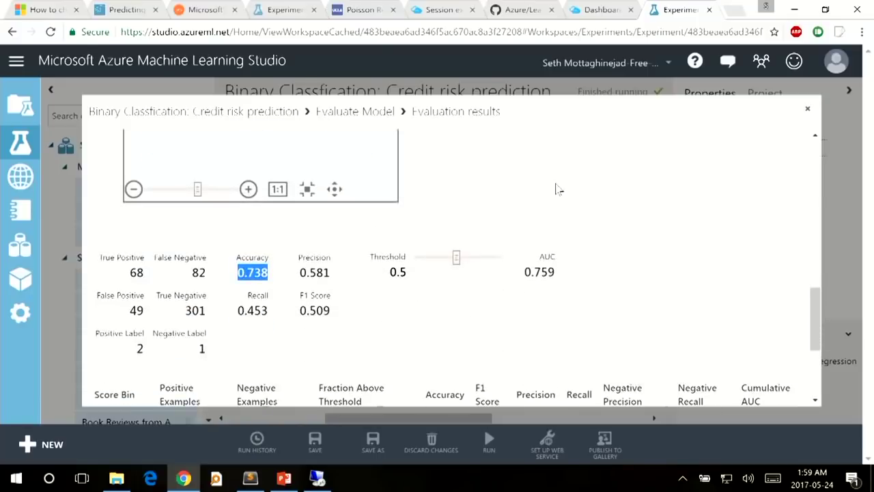
Highlight Scored dataset to compare in the ROC chart and examine its accuracy and AUC metrics.
{"action": "scroll", "coordinate": [556, 189], "scroll_direction": "up", "scroll_amount": 5}
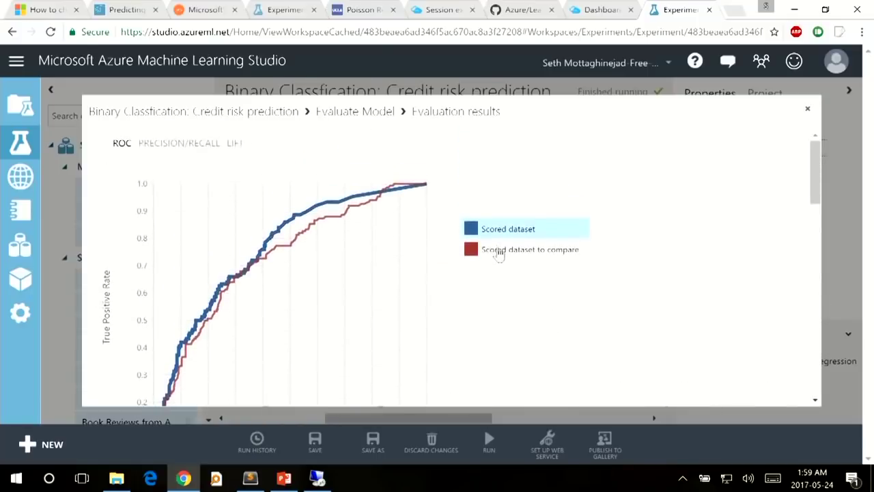
{"action": "left_click", "coordinate": [499, 251]}
{"action": "scroll", "coordinate": [574, 347], "scroll_direction": "down", "scroll_amount": 5}
{"action": "scroll", "coordinate": [574, 348], "scroll_direction": "down", "scroll_amount": 3}
{"action": "double_click", "coordinate": [258, 250]}
{"action": "left_click", "coordinate": [366, 273]}
{"action": "scroll", "coordinate": [529, 274], "scroll_direction": "up", "scroll_amount": 1}
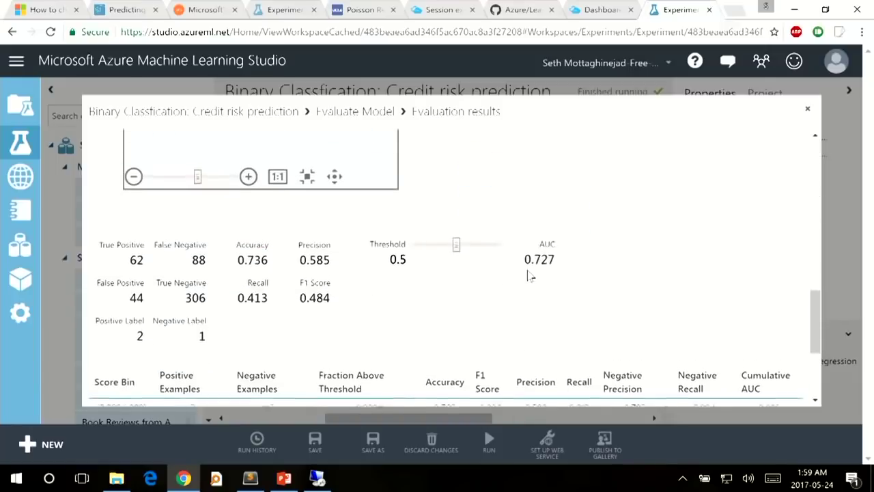
Return the ROC highlight to Scored dataset, compare both curves, and close the evaluation results.
{"action": "scroll", "coordinate": [529, 275], "scroll_direction": "up", "scroll_amount": 5}
{"action": "scroll", "coordinate": [529, 274], "scroll_direction": "up", "scroll_amount": 2}
{"action": "scroll", "coordinate": [530, 275], "scroll_direction": "down", "scroll_amount": 1}
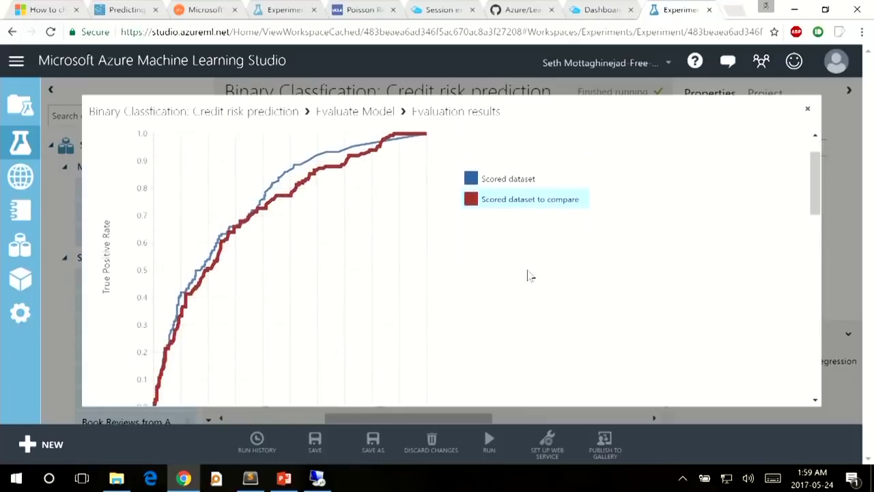
{"action": "scroll", "coordinate": [529, 275], "scroll_direction": "down", "scroll_amount": 1}
{"action": "right_click", "coordinate": [530, 275]}
{"action": "left_click", "coordinate": [506, 156]}
{"action": "left_click", "coordinate": [507, 153]}
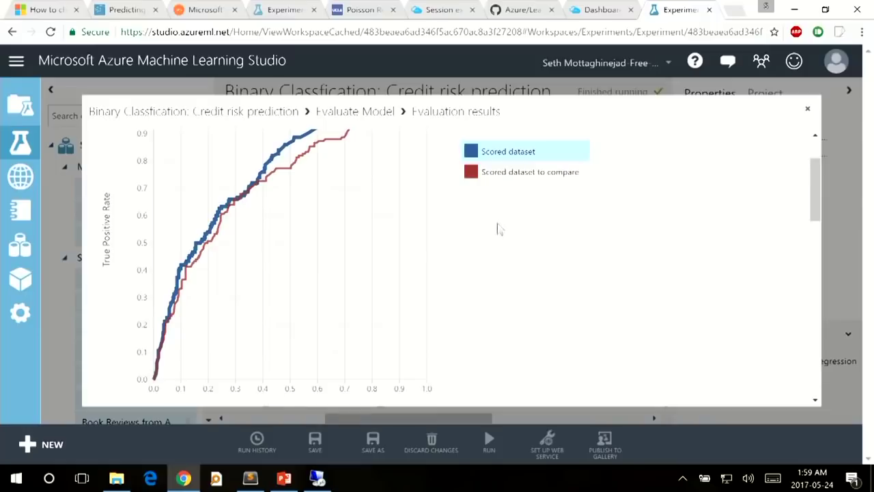
{"action": "scroll", "coordinate": [500, 228], "scroll_direction": "up", "scroll_amount": 1}
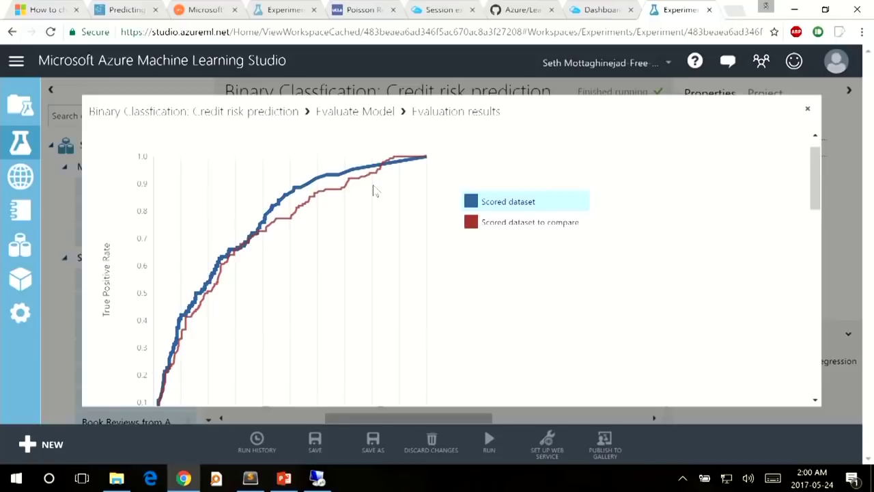
{"action": "left_click", "coordinate": [808, 113]}
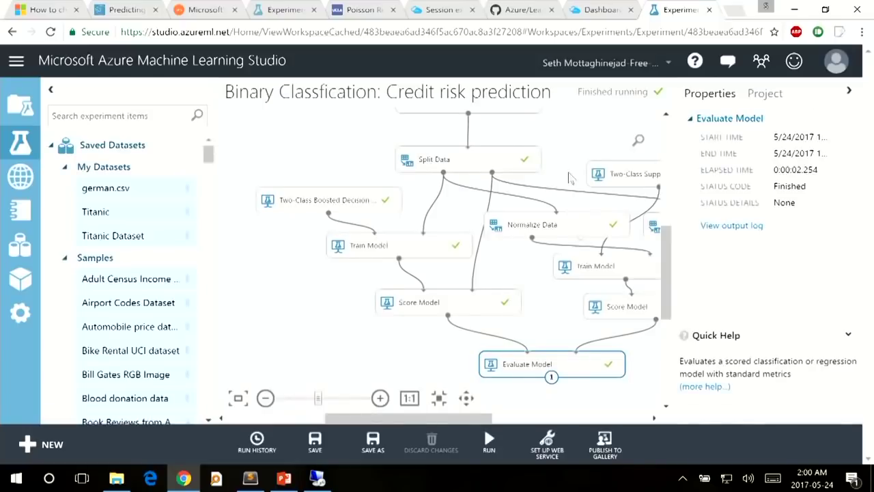
Review the boosted decision tree and support vector machine branches from the dataset down to Evaluate Model.
{"action": "left_click_drag", "start_coordinate": [666, 286], "coordinate": [668, 251]}
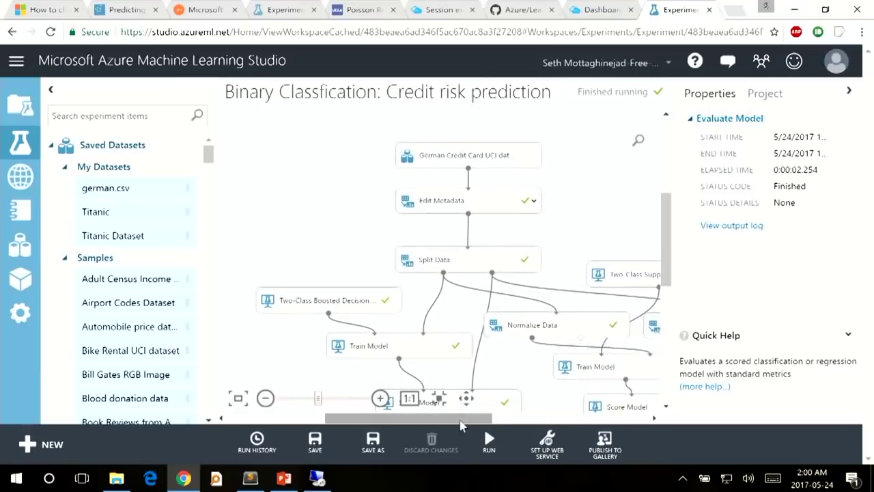
{"action": "left_click_drag", "start_coordinate": [463, 420], "coordinate": [487, 420]}
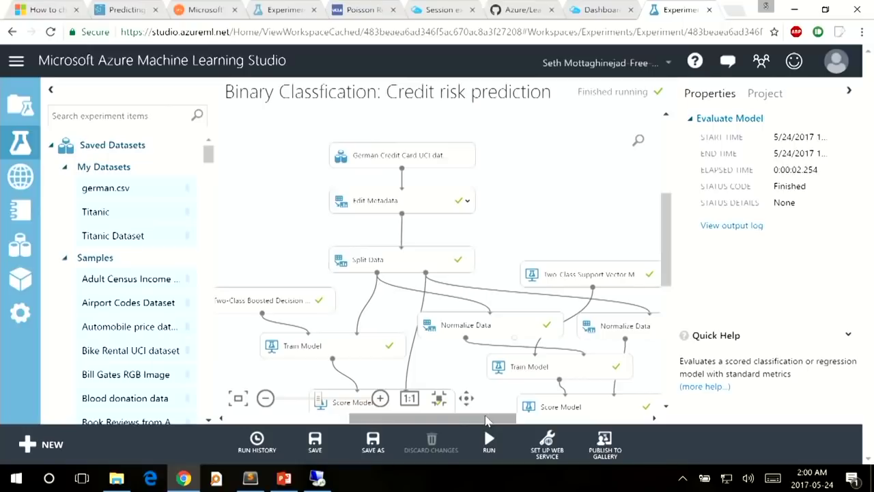
{"action": "left_click_drag", "start_coordinate": [666, 258], "coordinate": [665, 294]}
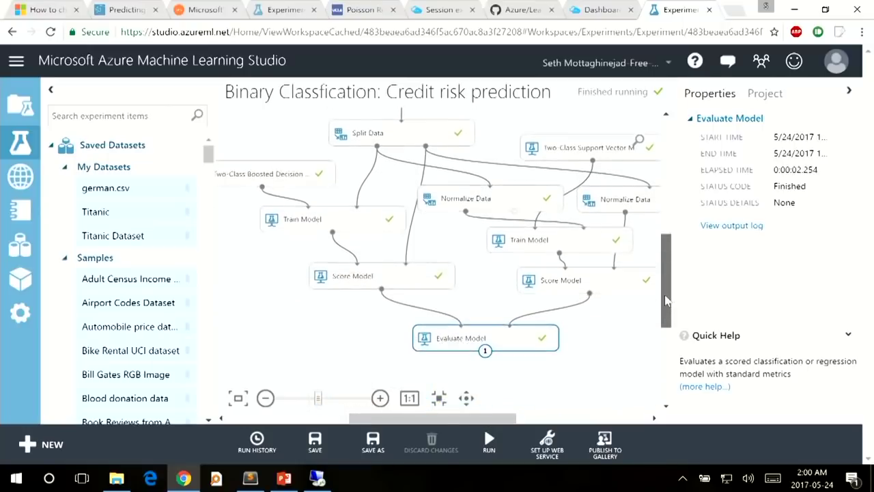
{"action": "left_click", "coordinate": [594, 334]}
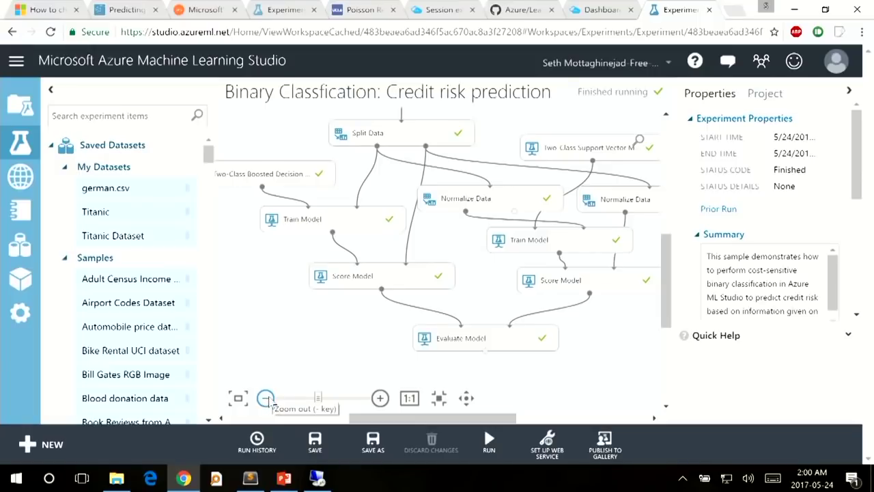
{"action": "left_click", "coordinate": [268, 400]}
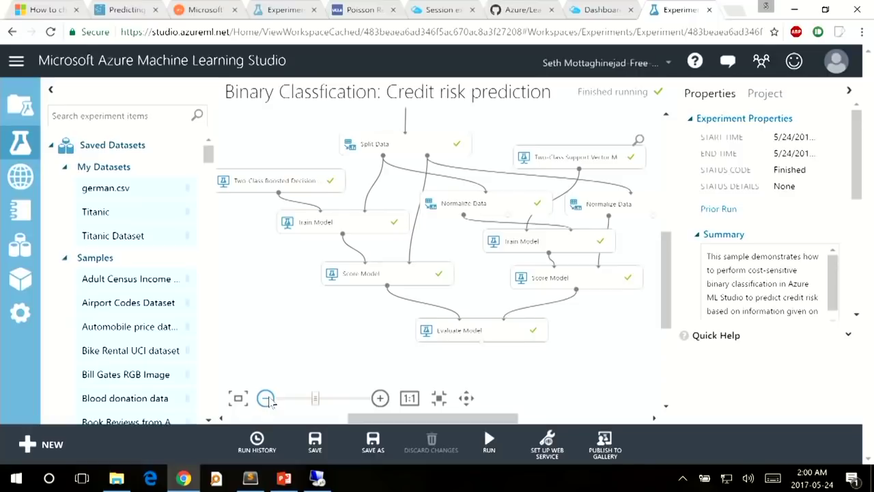
Switch to the PowerPoint presentation and show slide 42, Part 4: Deploying a machine learning model.
{"action": "left_click", "coordinate": [283, 478]}
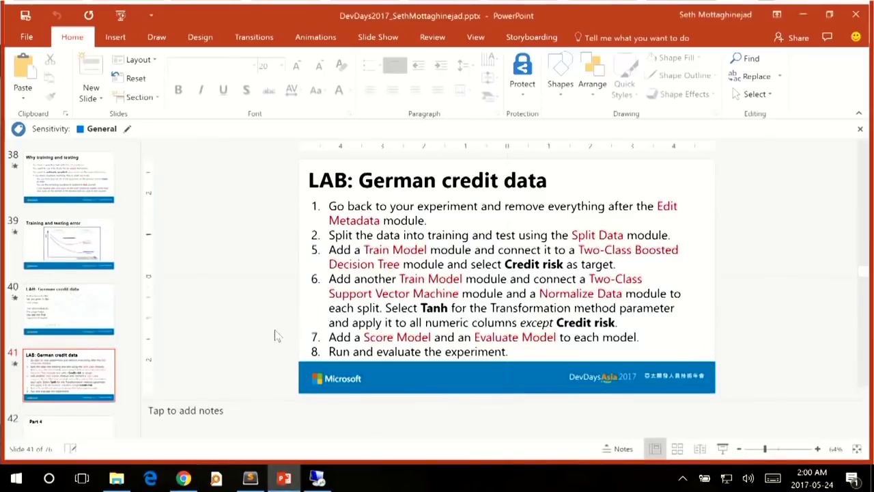
{"action": "scroll", "coordinate": [85, 326], "scroll_direction": "down", "scroll_amount": 2}
{"action": "scroll", "coordinate": [85, 327], "scroll_direction": "down", "scroll_amount": 2}
{"action": "left_click", "coordinate": [83, 328]}
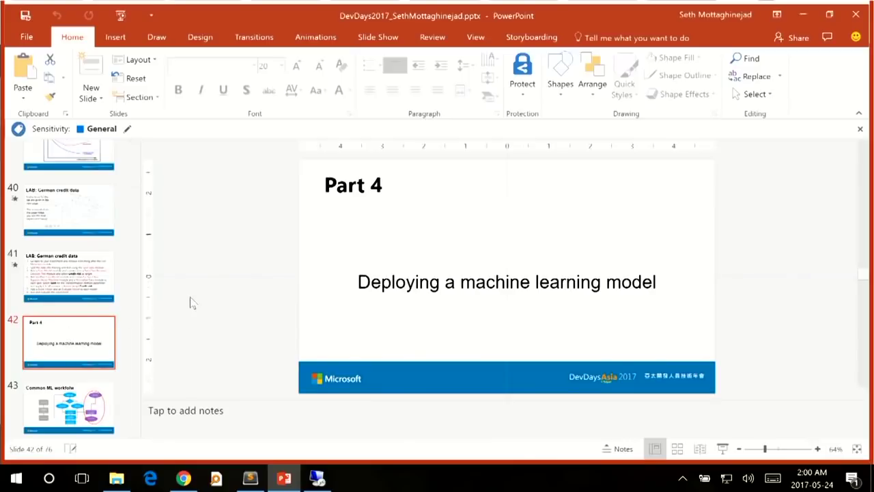
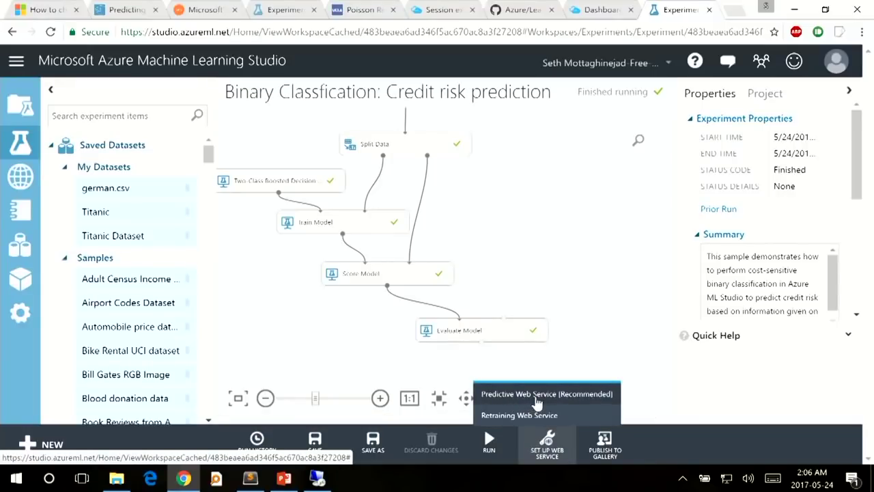
Set up a Predictive Web Service from the boosted decision tree experiment and dismiss the completion notice.
{"action": "left_click", "coordinate": [537, 400]}
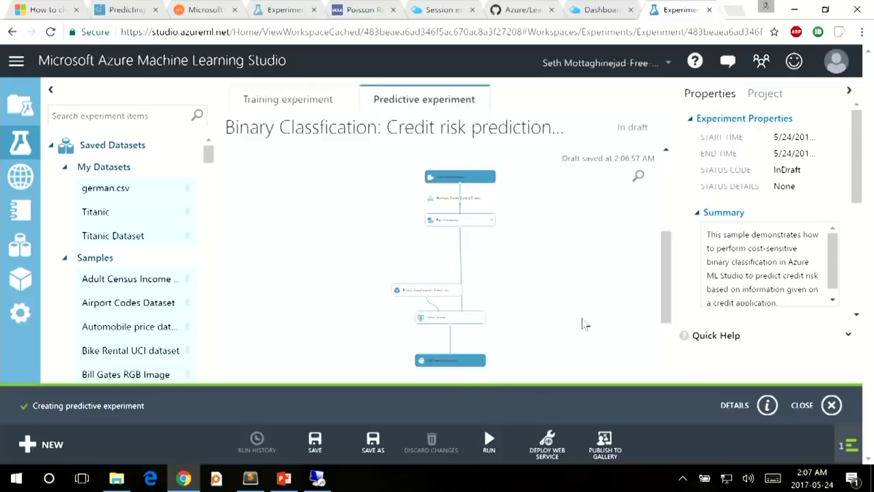
{"action": "scroll", "coordinate": [663, 293], "scroll_direction": "down", "scroll_amount": 1}
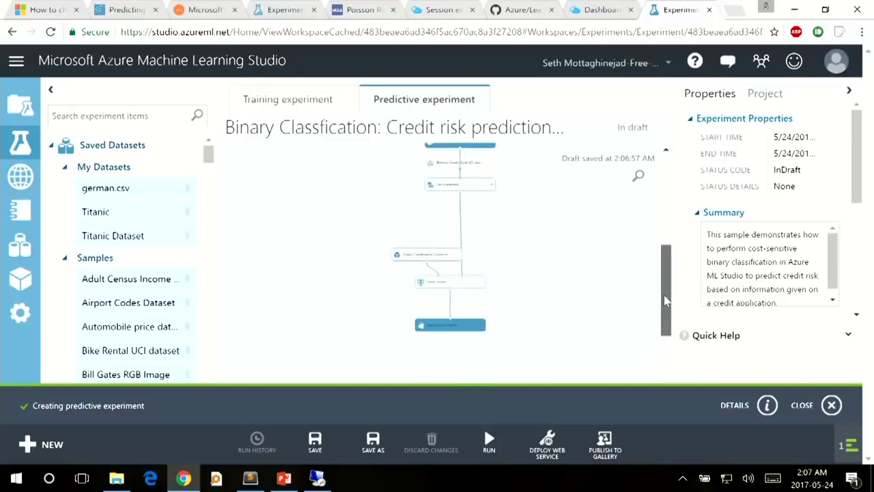
{"action": "left_click", "coordinate": [833, 406]}
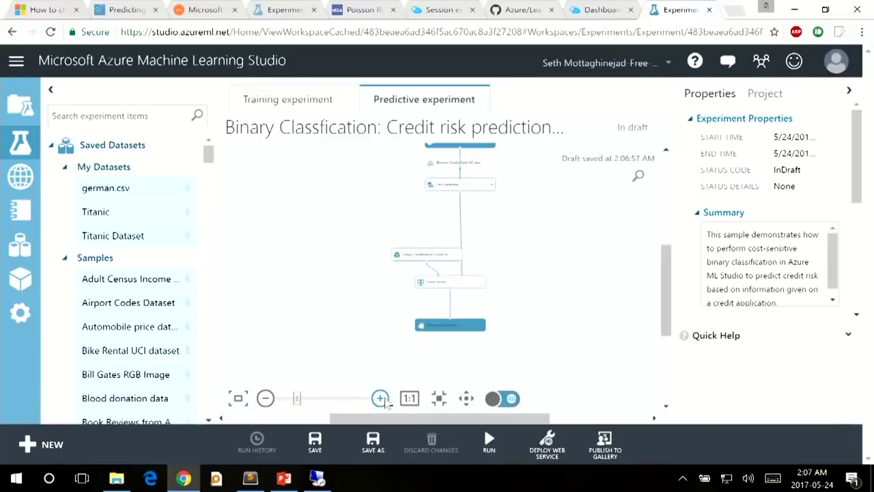
Inspect the predictive experiment's Score Model and trained model modules, and clear the module selection.
{"action": "left_click", "coordinate": [383, 401]}
{"action": "left_click", "coordinate": [383, 399]}
{"action": "left_click", "coordinate": [383, 399]}
{"action": "left_click", "coordinate": [383, 399]}
{"action": "left_click", "coordinate": [383, 399]}
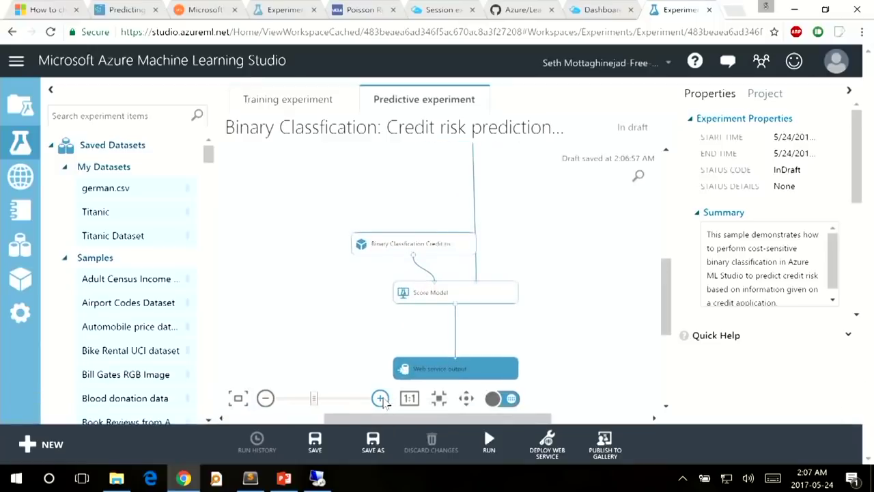
{"action": "left_click", "coordinate": [384, 399]}
{"action": "scroll", "coordinate": [668, 307], "scroll_direction": "down", "scroll_amount": 1}
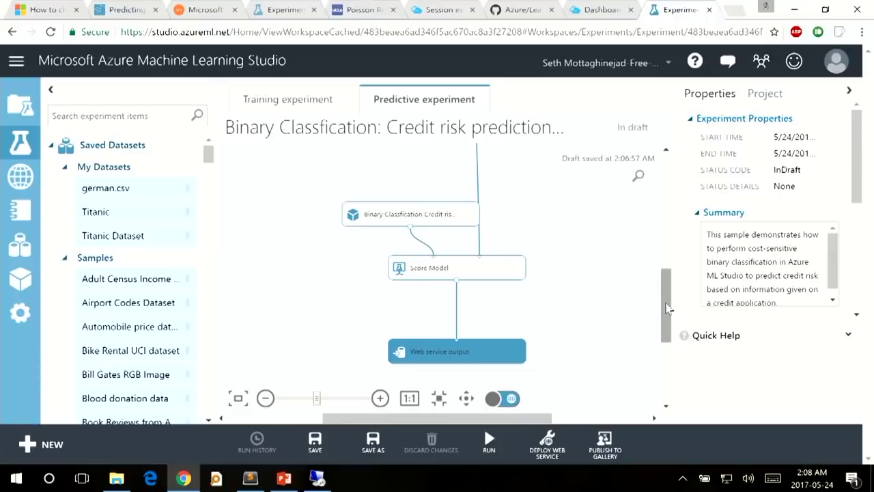
{"action": "left_click", "coordinate": [476, 268]}
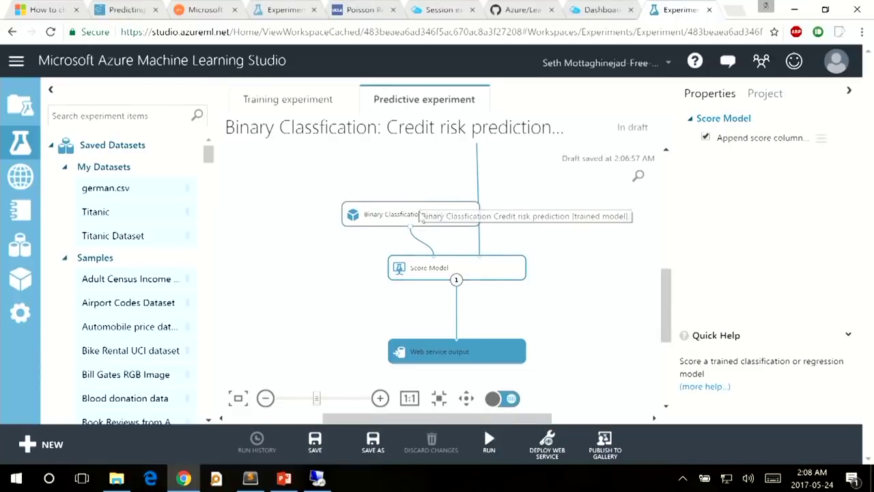
{"action": "left_click", "coordinate": [418, 216]}
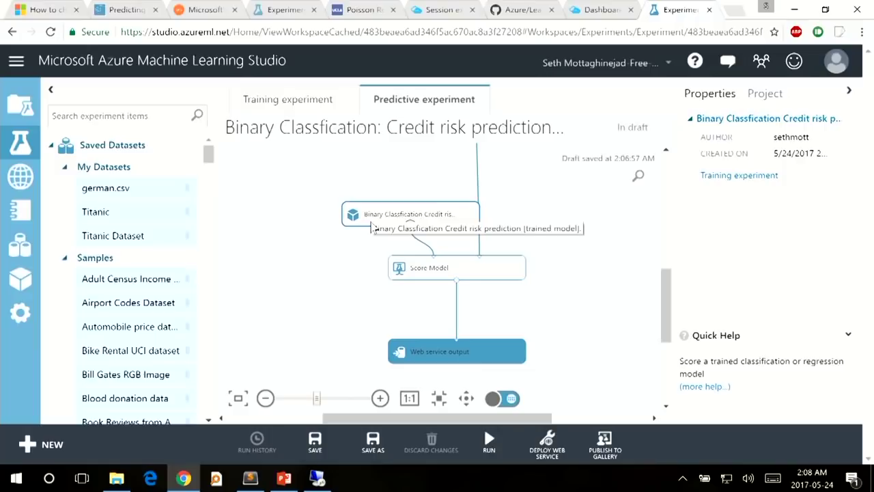
{"action": "left_click", "coordinate": [574, 339]}
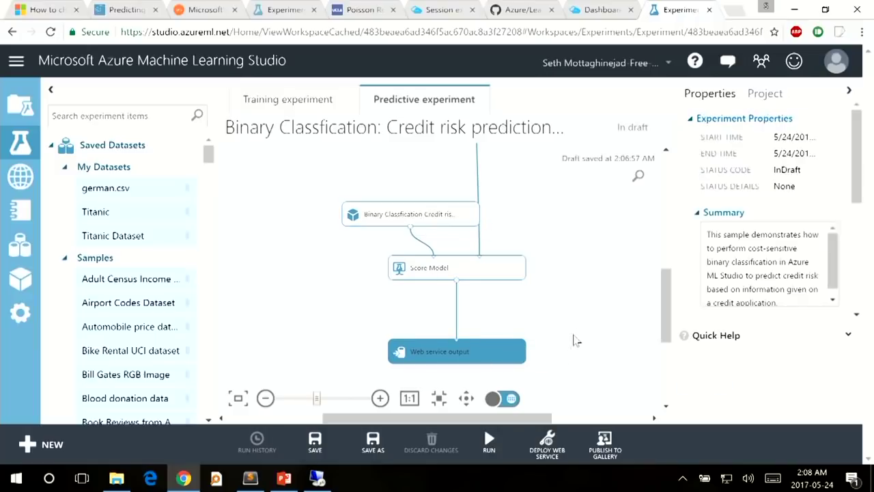
Run the predictive experiment and deploy it as a web service.
{"action": "left_click", "coordinate": [489, 444]}
{"action": "left_click", "coordinate": [478, 391]}
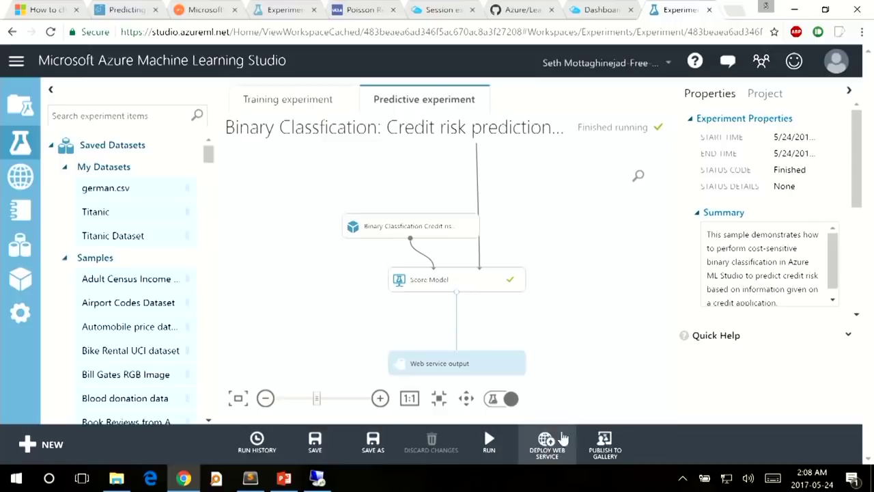
{"action": "left_click", "coordinate": [539, 454]}
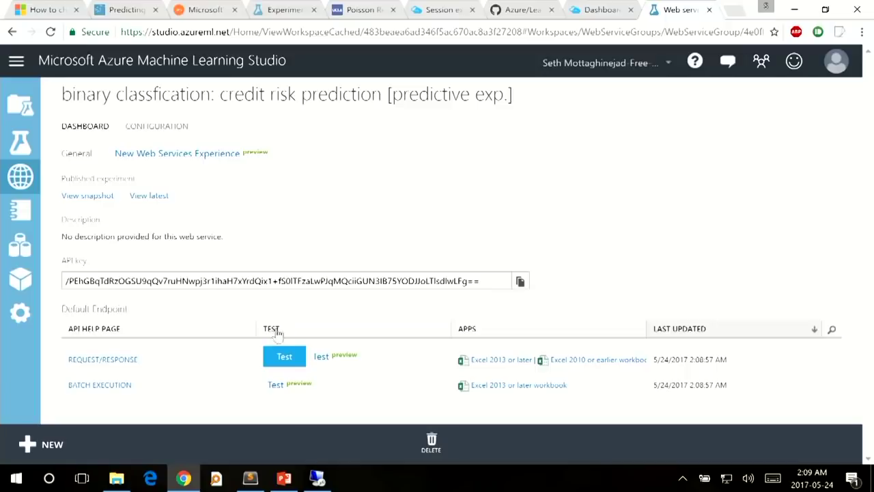
Open the Request/Response test form of the deployed service and review its input fields COL1 to COL21.
{"action": "left_click", "coordinate": [282, 358]}
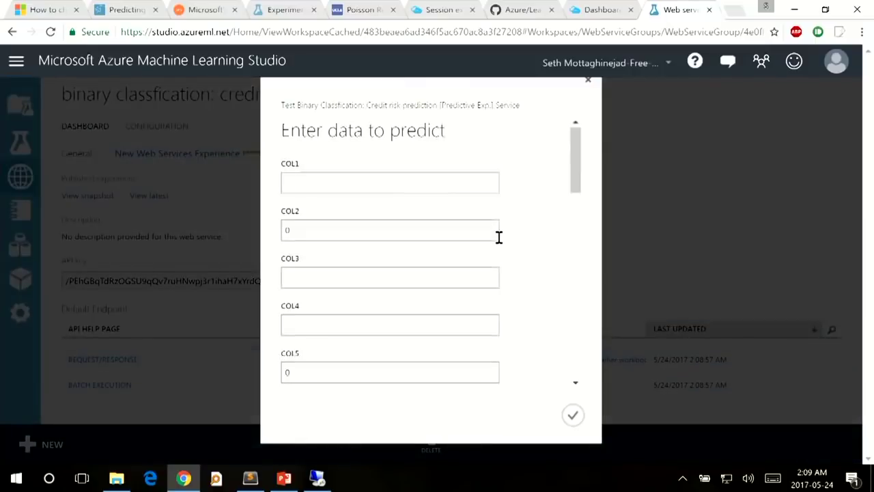
{"action": "scroll", "coordinate": [499, 237], "scroll_direction": "down", "scroll_amount": 8}
{"action": "scroll", "coordinate": [499, 237], "scroll_direction": "up", "scroll_amount": 7}
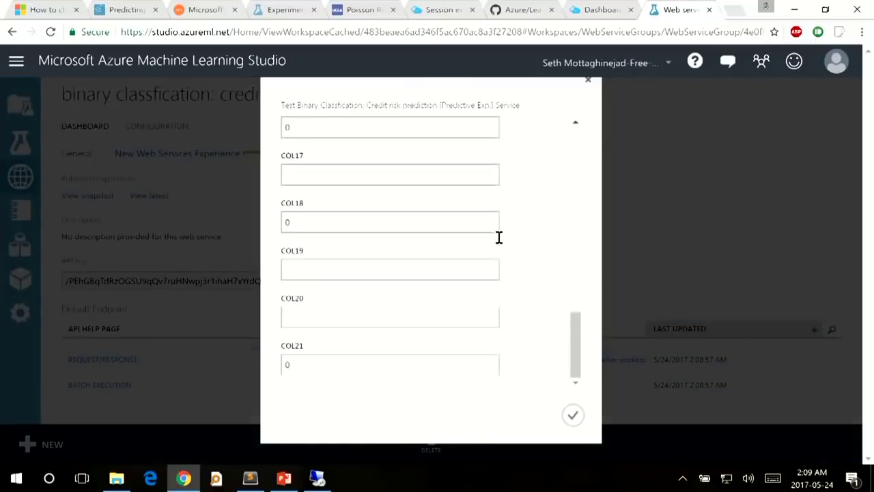
{"action": "scroll", "coordinate": [415, 176], "scroll_direction": "up", "scroll_amount": 2}
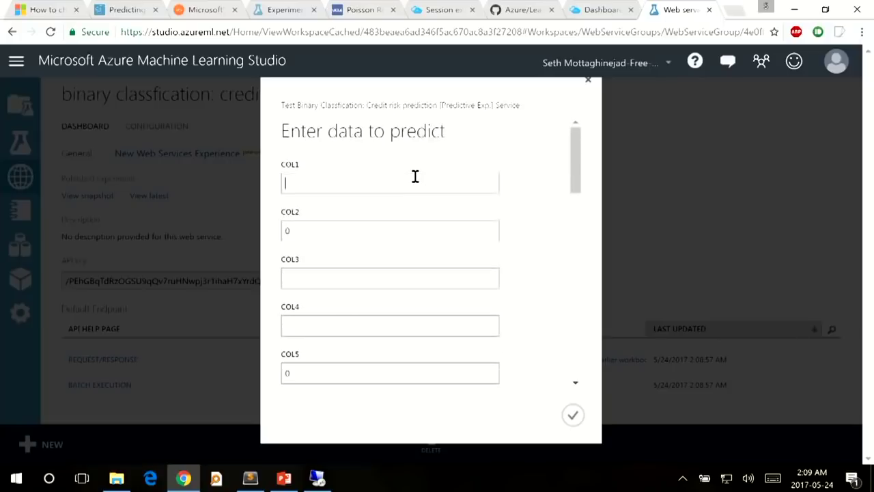
{"action": "double_click", "coordinate": [290, 165]}
{"action": "double_click", "coordinate": [291, 212]}
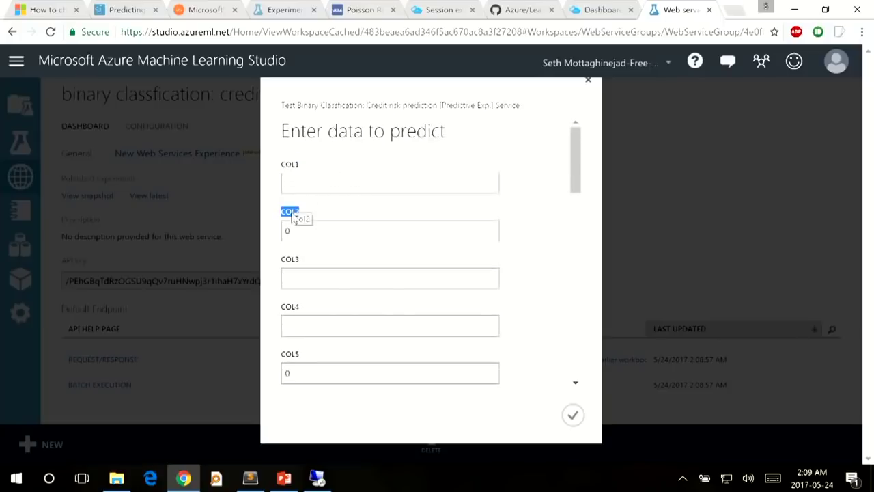
{"action": "left_click", "coordinate": [325, 241]}
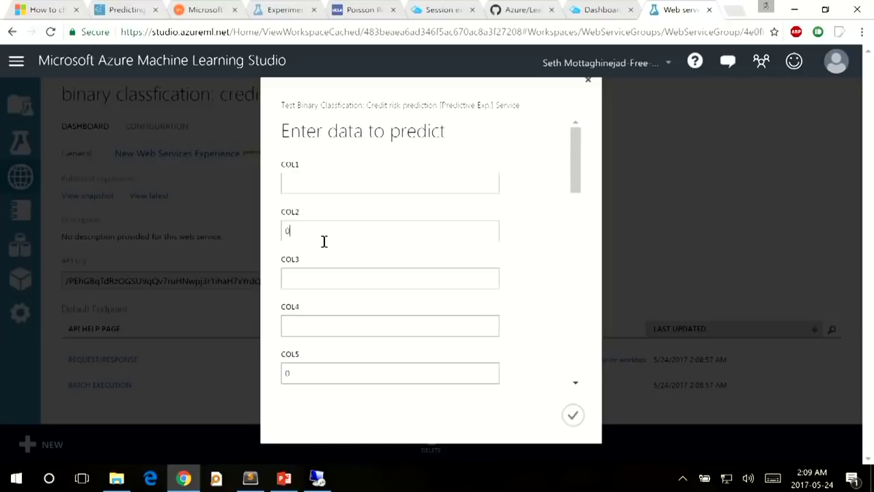
Submit the web service test with the default input values and dismiss the returned result.
{"action": "left_click", "coordinate": [298, 181]}
{"action": "scroll", "coordinate": [414, 241], "scroll_direction": "down", "scroll_amount": 1}
{"action": "scroll", "coordinate": [414, 241], "scroll_direction": "up", "scroll_amount": 1}
{"action": "scroll", "coordinate": [414, 241], "scroll_direction": "down", "scroll_amount": 2}
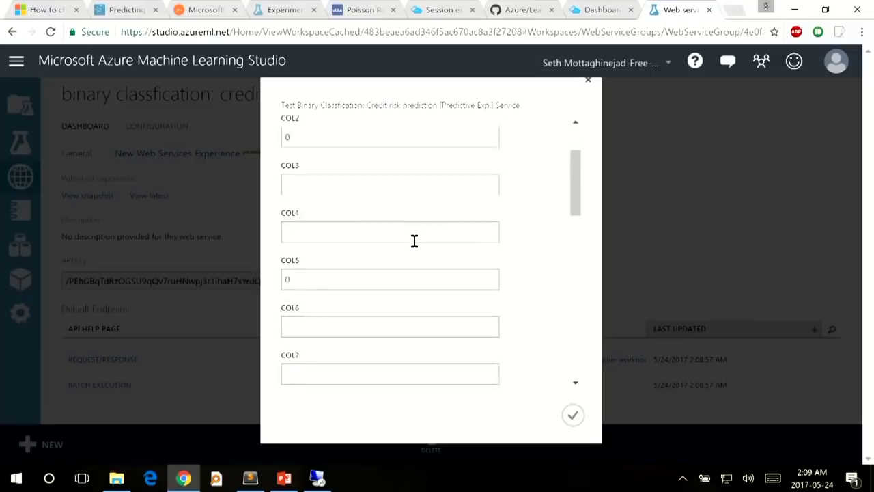
{"action": "scroll", "coordinate": [414, 241], "scroll_direction": "up", "scroll_amount": 2}
{"action": "scroll", "coordinate": [414, 240], "scroll_direction": "down", "scroll_amount": 10}
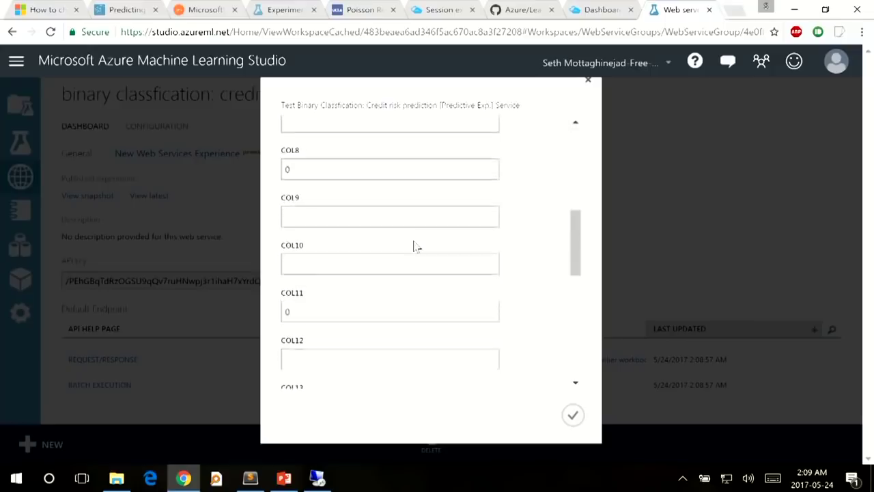
{"action": "left_click", "coordinate": [573, 416]}
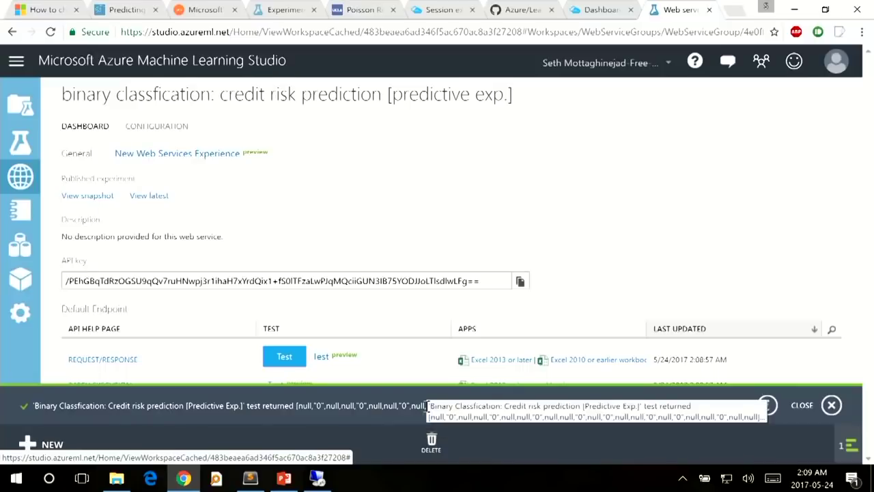
{"action": "left_click", "coordinate": [832, 407]}
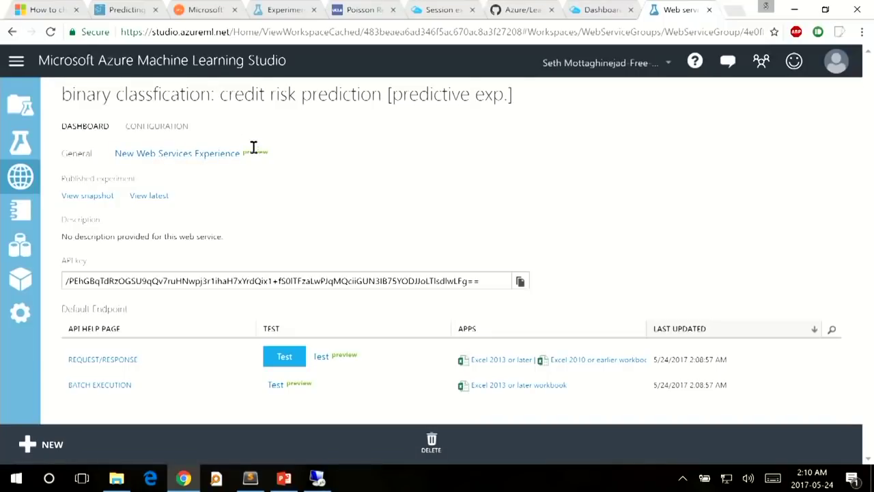
Open the deployed service in the New Web Services Experience and look over its Quickstart options.
{"action": "left_click", "coordinate": [166, 154]}
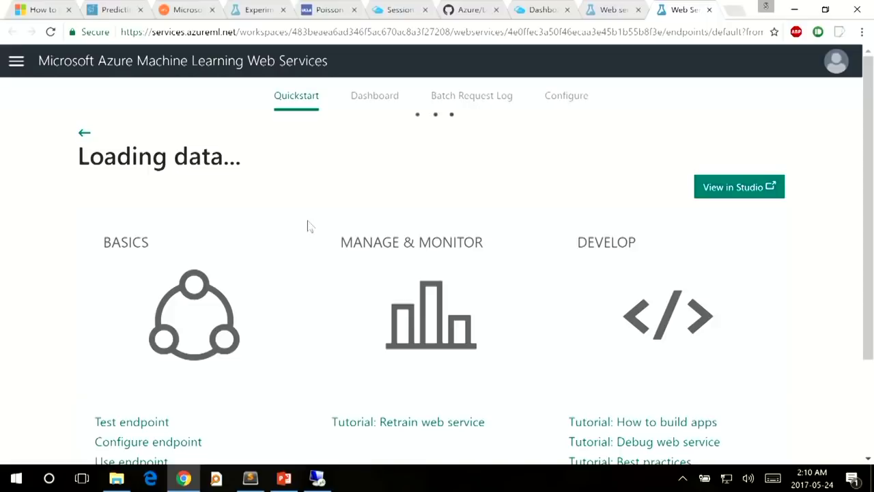
{"action": "scroll", "coordinate": [308, 225], "scroll_direction": "down", "scroll_amount": 2}
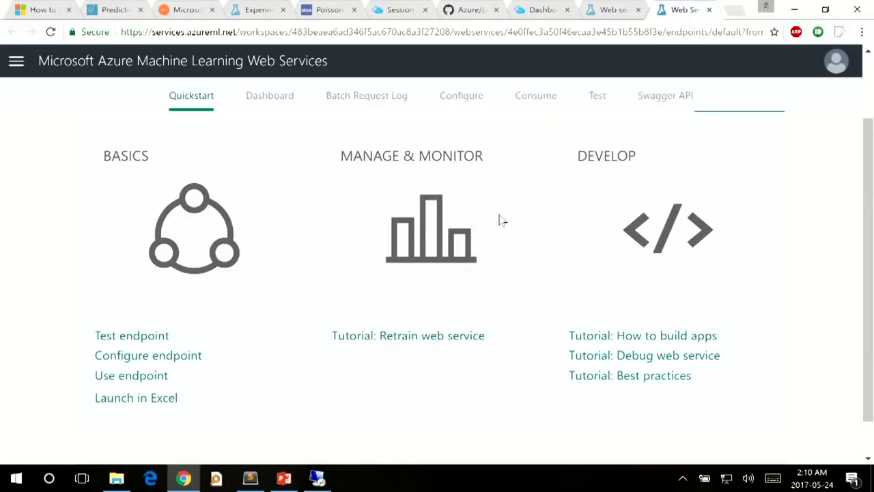
Open the endpoint's Dashboard and review its request, compute time and job latency statistics.
{"action": "scroll", "coordinate": [502, 220], "scroll_direction": "up", "scroll_amount": 2}
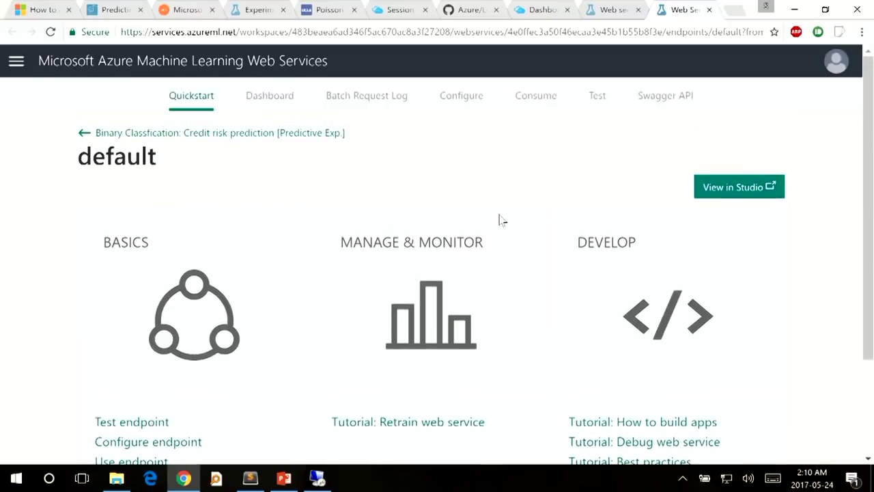
{"action": "left_click", "coordinate": [272, 97]}
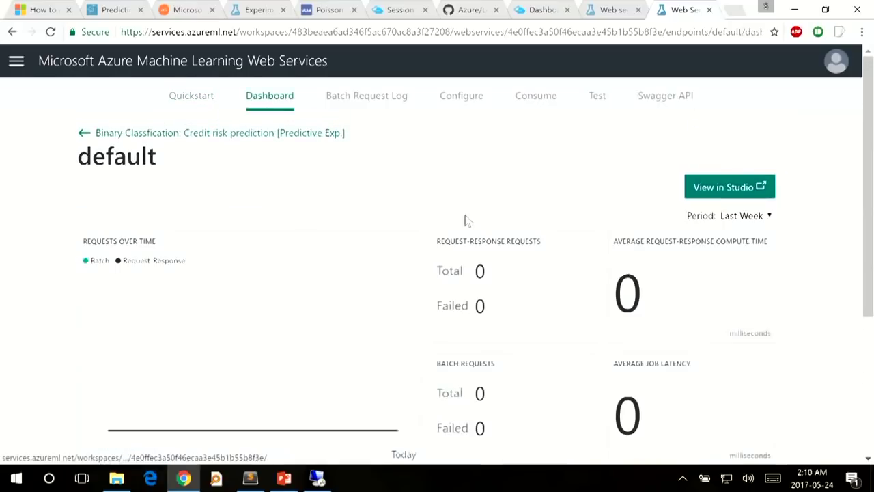
{"action": "scroll", "coordinate": [438, 214], "scroll_direction": "down", "scroll_amount": 3}
{"action": "scroll", "coordinate": [438, 215], "scroll_direction": "up", "scroll_amount": 3}
{"action": "scroll", "coordinate": [438, 214], "scroll_direction": "down", "scroll_amount": 1}
{"action": "scroll", "coordinate": [438, 214], "scroll_direction": "up", "scroll_amount": 1}
{"action": "scroll", "coordinate": [369, 174], "scroll_direction": "down", "scroll_amount": 1}
{"action": "scroll", "coordinate": [370, 175], "scroll_direction": "down", "scroll_amount": 1}
{"action": "scroll", "coordinate": [371, 176], "scroll_direction": "up", "scroll_amount": 2}
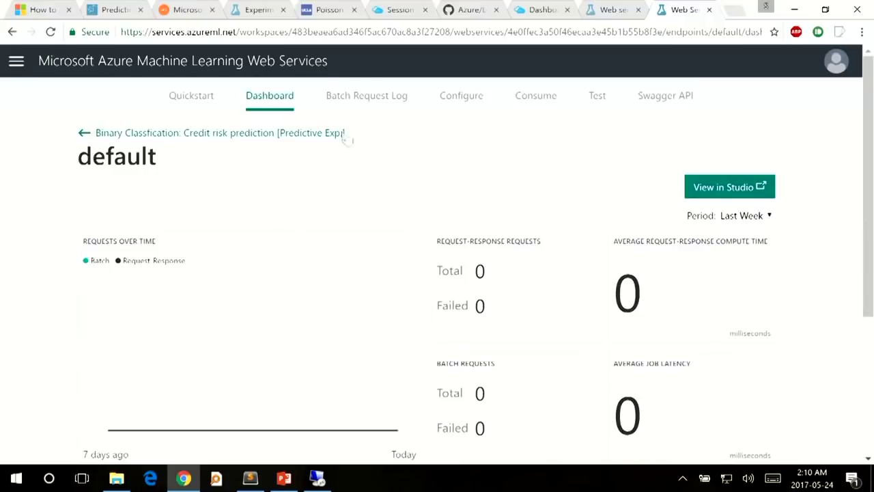
Look over the endpoint's Batch Request Log and its Configure settings.
{"action": "left_click", "coordinate": [363, 99]}
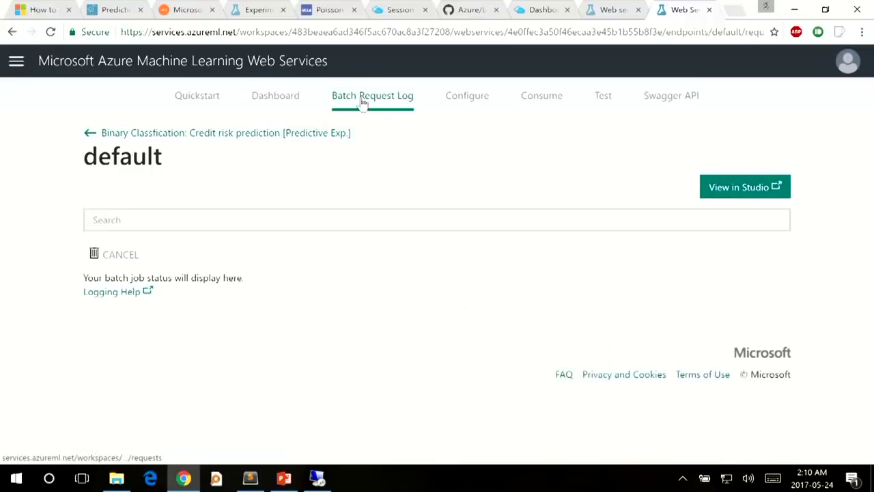
{"action": "left_click", "coordinate": [465, 97]}
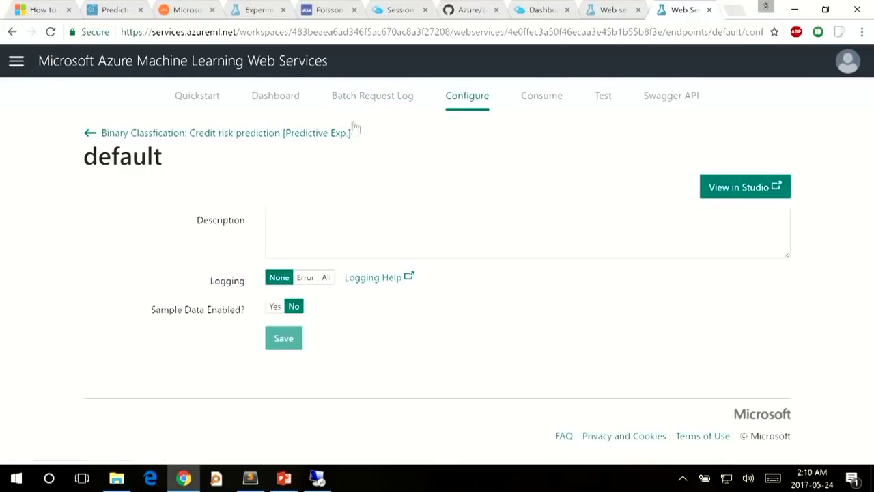
Open the endpoint's Consume page and review the Excel and web app options, access keys and request URLs.
{"action": "left_click", "coordinate": [542, 97]}
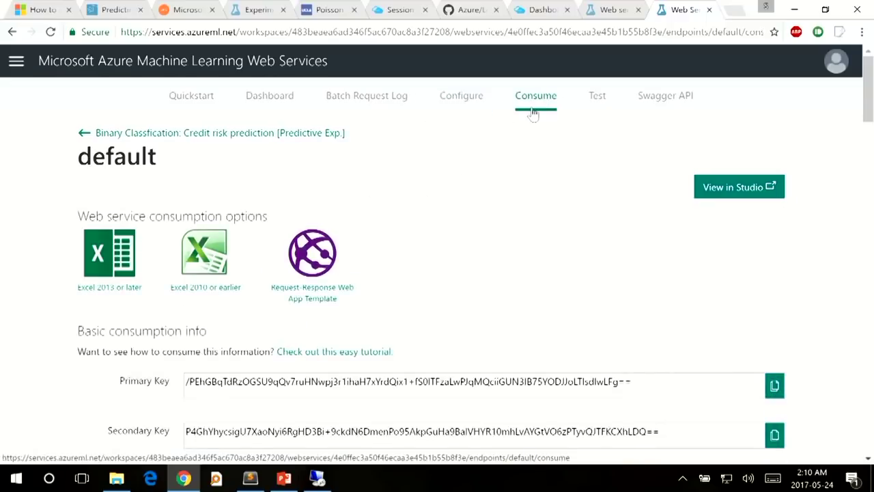
{"action": "scroll", "coordinate": [562, 211], "scroll_direction": "down", "scroll_amount": 3}
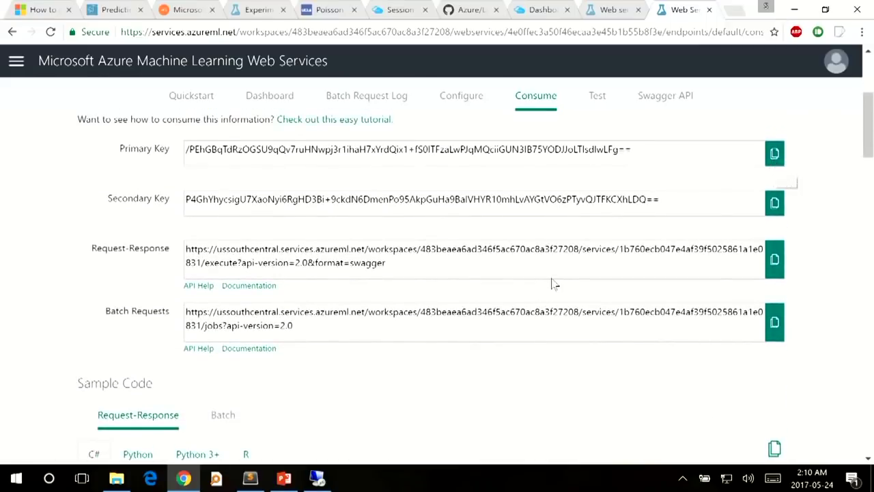
{"action": "scroll", "coordinate": [553, 285], "scroll_direction": "down", "scroll_amount": 3}
{"action": "scroll", "coordinate": [552, 285], "scroll_direction": "up", "scroll_amount": 6}
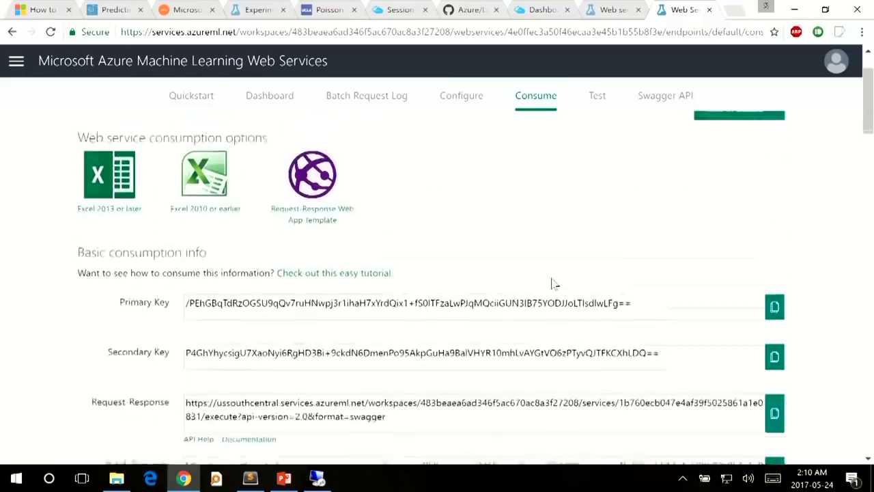
{"action": "scroll", "coordinate": [553, 285], "scroll_direction": "down", "scroll_amount": 4}
Browse the Request-Response sample code in C#, Python and Python 3+.
{"action": "scroll", "coordinate": [553, 285], "scroll_direction": "down", "scroll_amount": 3}
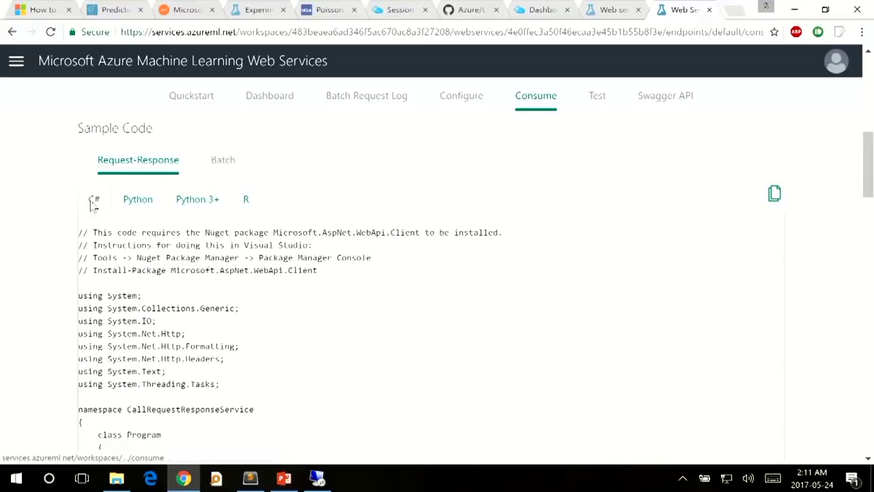
{"action": "scroll", "coordinate": [239, 347], "scroll_direction": "down", "scroll_amount": 3}
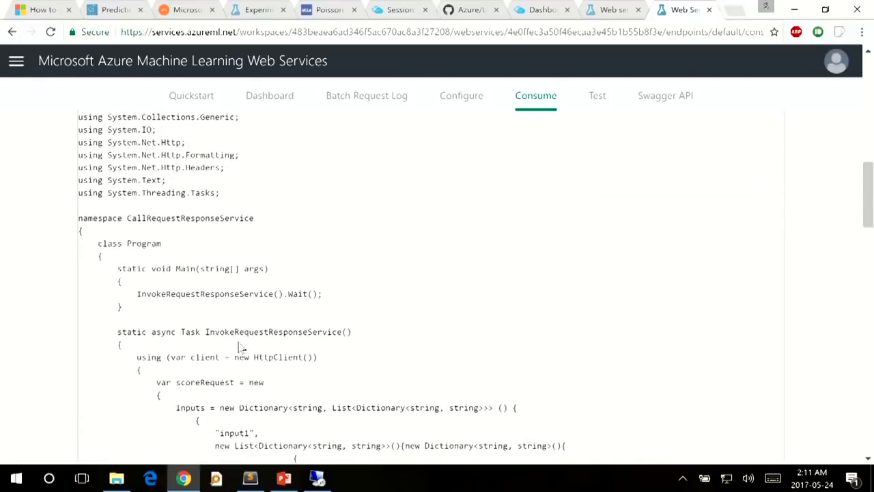
{"action": "scroll", "coordinate": [239, 347], "scroll_direction": "up", "scroll_amount": 3}
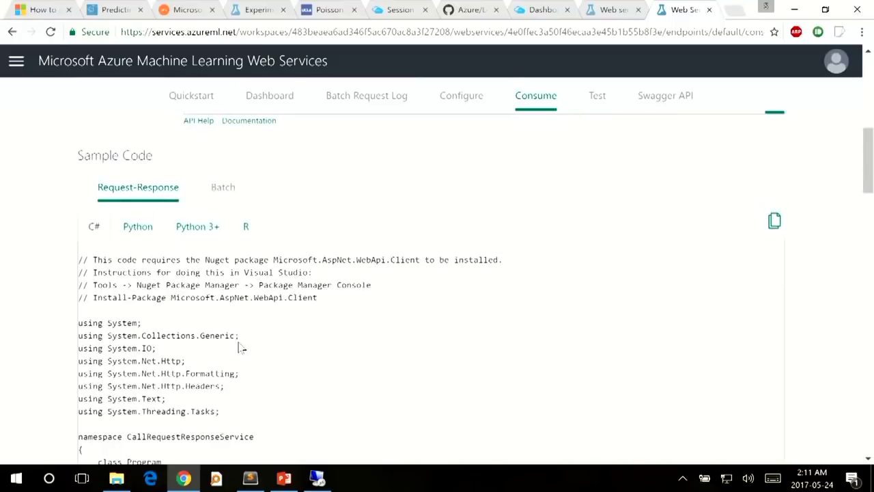
{"action": "left_click", "coordinate": [132, 228]}
{"action": "left_click", "coordinate": [212, 228]}
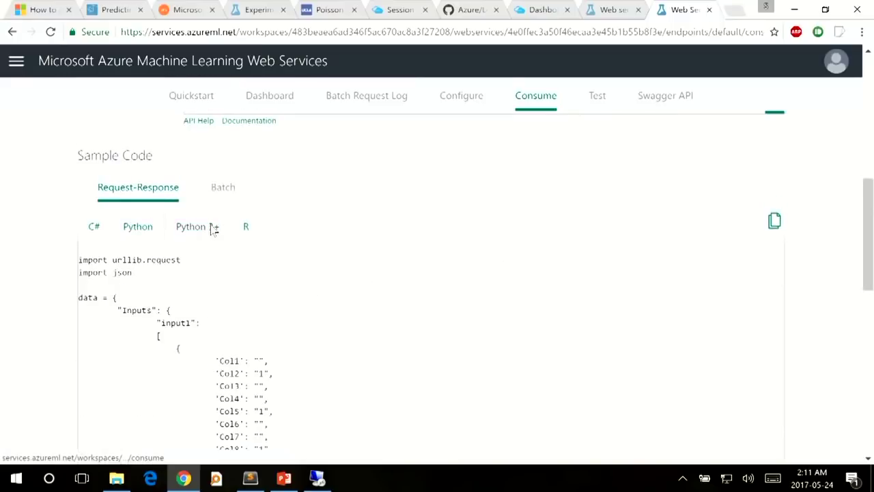
Show the R sample code and examine its Col1 to Col21 input list, API key line and service call.
{"action": "left_click", "coordinate": [250, 232]}
{"action": "scroll", "coordinate": [308, 297], "scroll_direction": "down", "scroll_amount": 4}
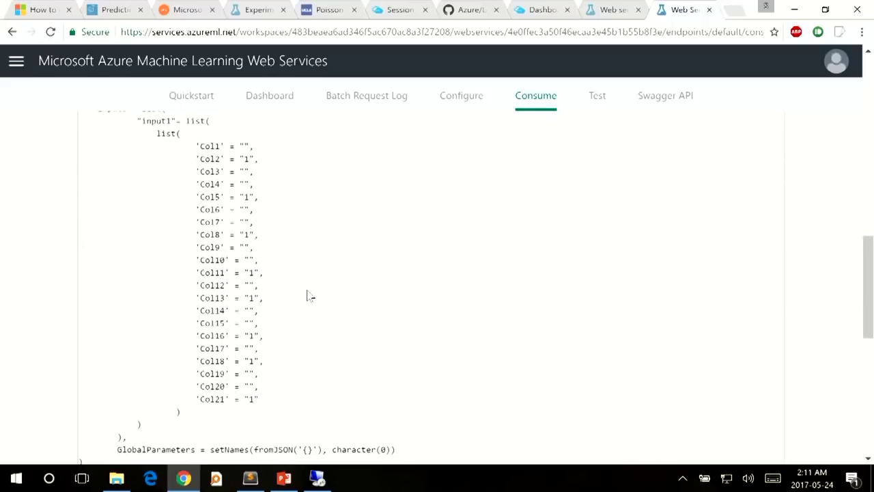
{"action": "left_click_drag", "start_coordinate": [196, 145], "coordinate": [264, 401]}
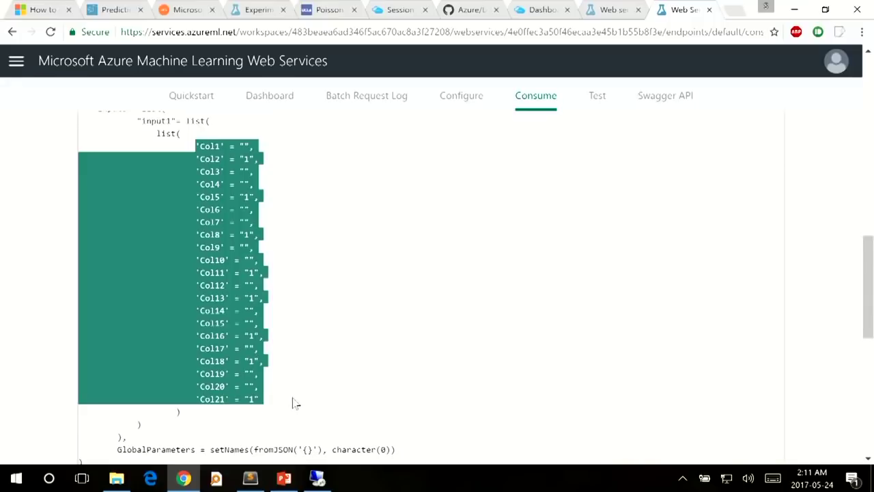
{"action": "left_click", "coordinate": [293, 401]}
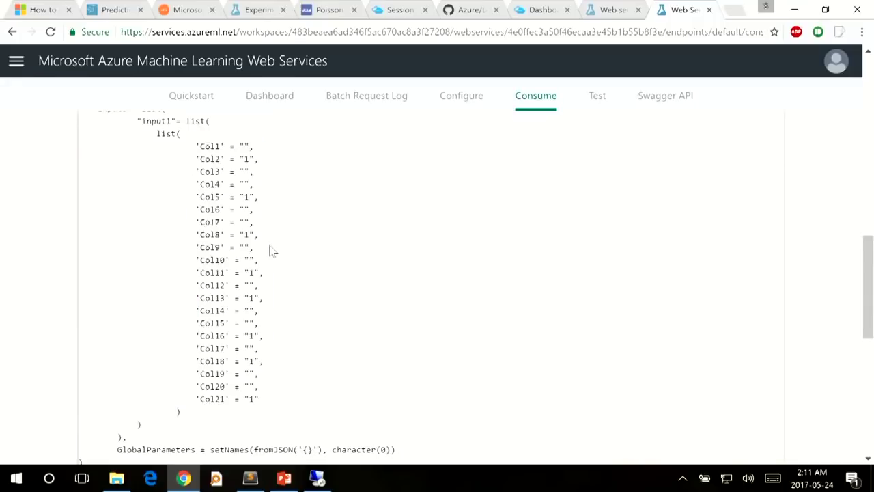
{"action": "scroll", "coordinate": [271, 251], "scroll_direction": "down", "scroll_amount": 3}
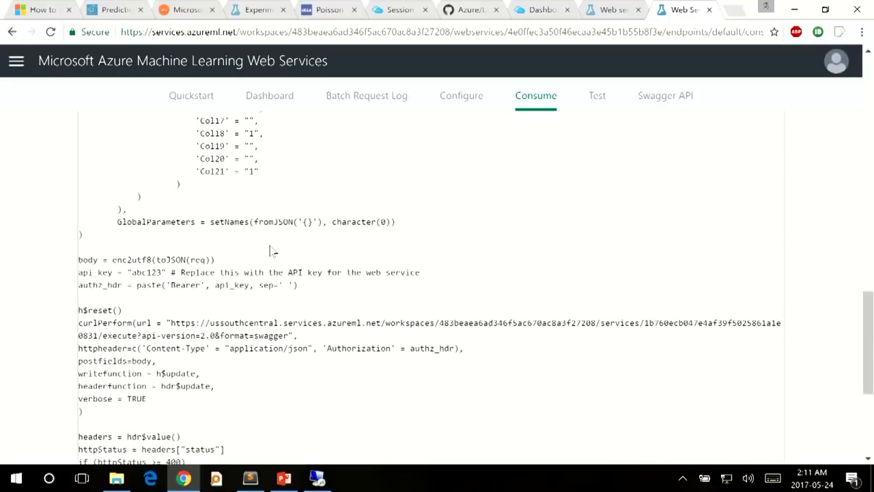
{"action": "scroll", "coordinate": [271, 251], "scroll_direction": "down", "scroll_amount": 2}
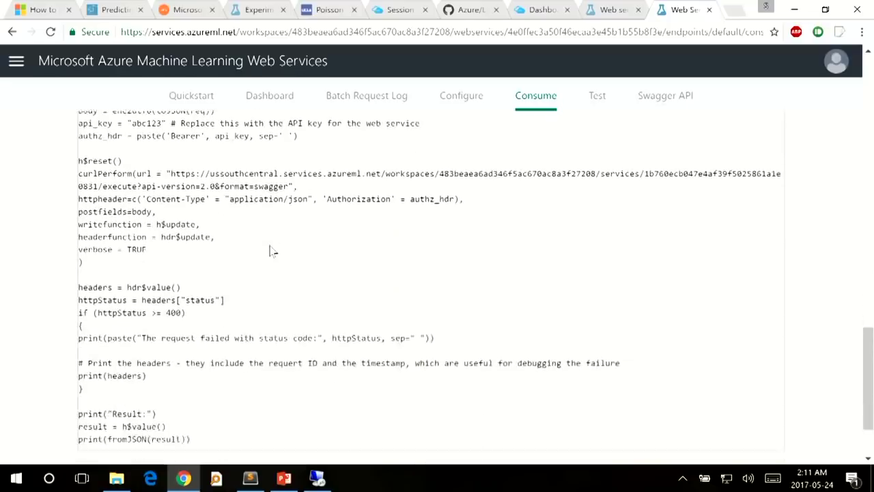
{"action": "scroll", "coordinate": [271, 251], "scroll_direction": "up", "scroll_amount": 5}
{"action": "scroll", "coordinate": [271, 251], "scroll_direction": "up", "scroll_amount": 4}
{"action": "scroll", "coordinate": [271, 251], "scroll_direction": "down", "scroll_amount": 1}
{"action": "scroll", "coordinate": [271, 252], "scroll_direction": "up", "scroll_amount": 3}
{"action": "scroll", "coordinate": [271, 252], "scroll_direction": "up", "scroll_amount": 3}
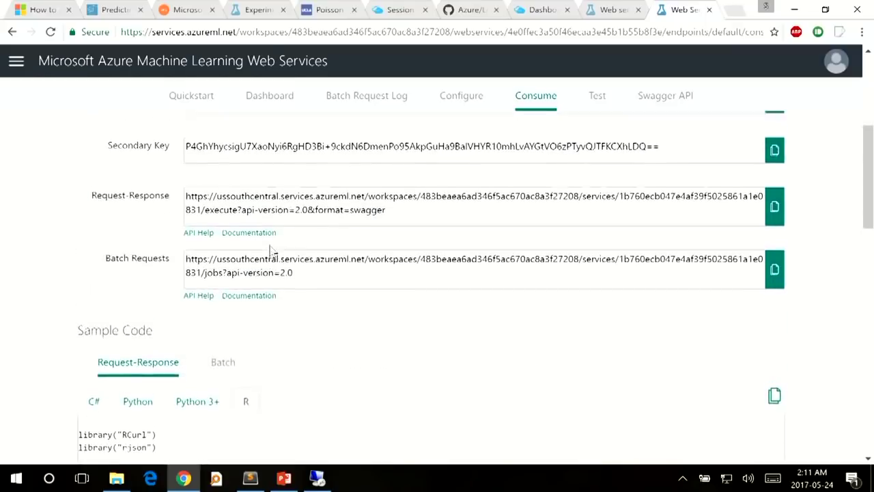
Open the endpoint's Test page and run the Request-Response test with the default input1 values.
{"action": "left_click", "coordinate": [599, 99]}
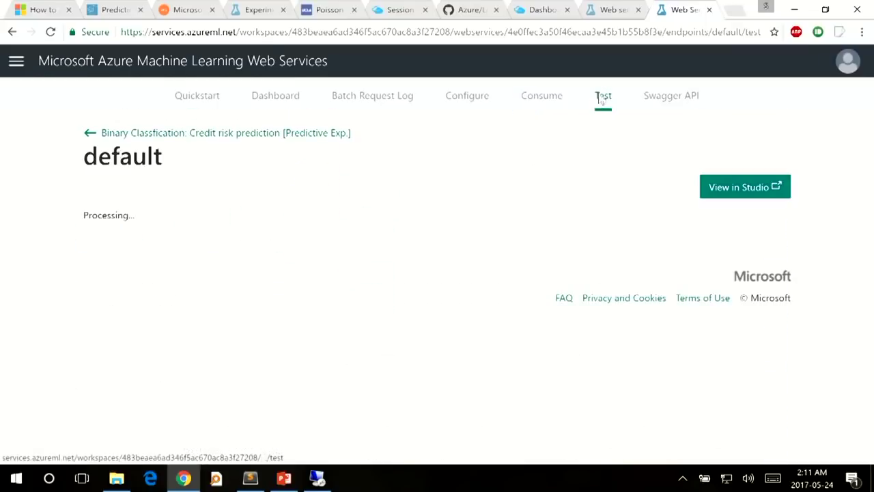
{"action": "scroll", "coordinate": [377, 190], "scroll_direction": "down", "scroll_amount": 10}
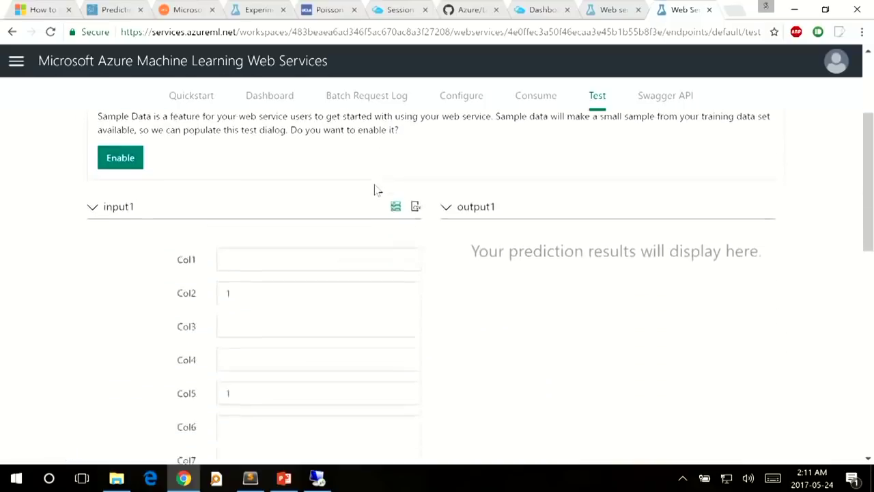
{"action": "scroll", "coordinate": [437, 200], "scroll_direction": "up", "scroll_amount": 2}
{"action": "scroll", "coordinate": [437, 200], "scroll_direction": "up", "scroll_amount": 4}
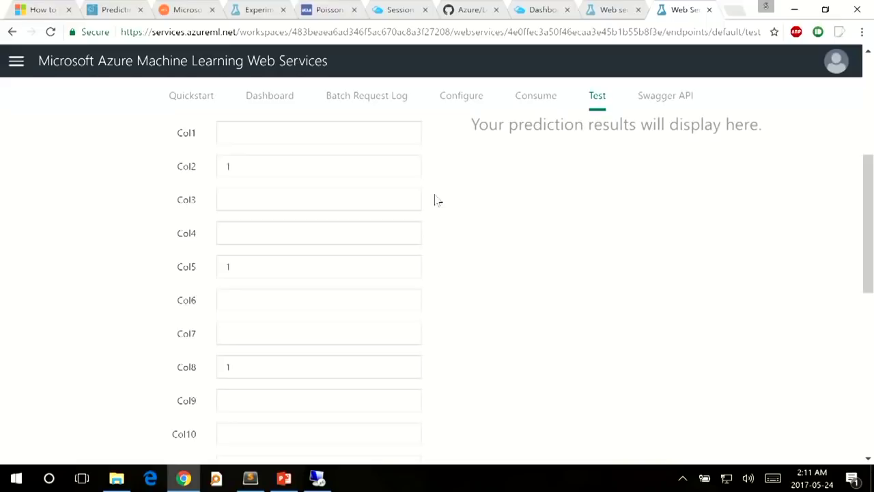
{"action": "scroll", "coordinate": [437, 200], "scroll_direction": "up", "scroll_amount": 1}
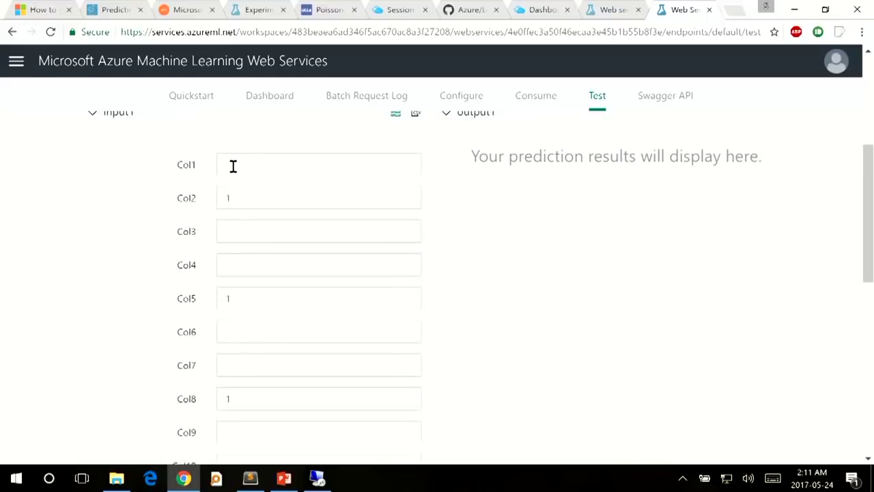
{"action": "scroll", "coordinate": [233, 249], "scroll_direction": "down", "scroll_amount": 5}
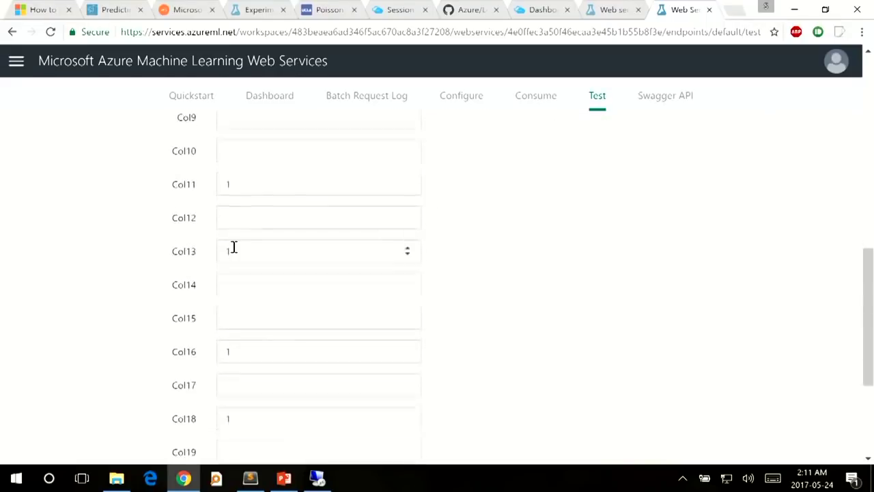
{"action": "scroll", "coordinate": [233, 248], "scroll_direction": "down", "scroll_amount": 3}
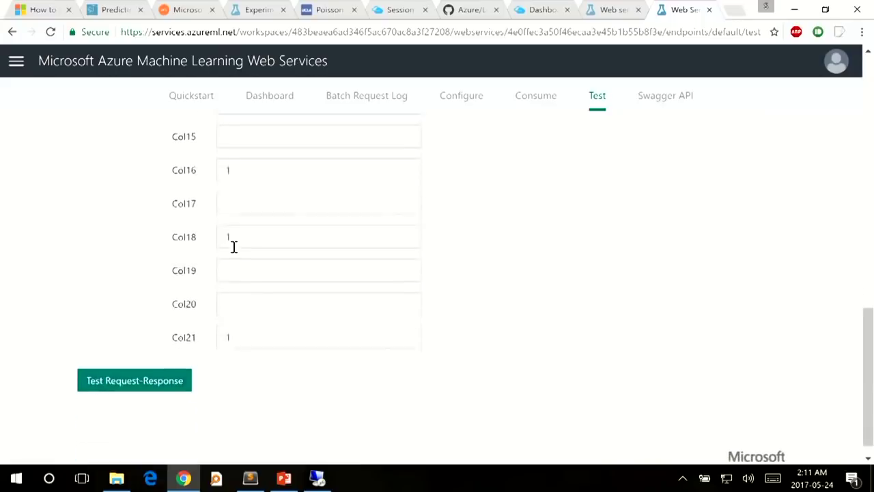
{"action": "left_click", "coordinate": [150, 376]}
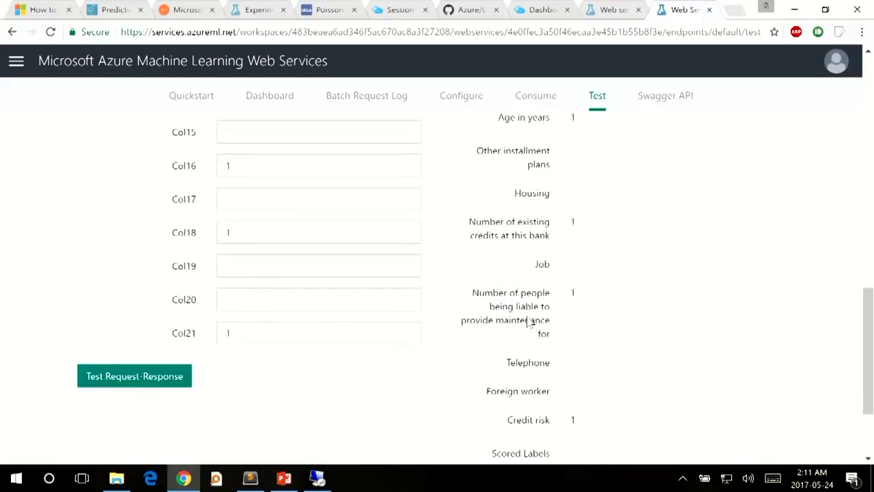
Compare the output1 fields Status of checking account and Duration in months with the Col1 and Col2 inputs.
{"action": "scroll", "coordinate": [556, 250], "scroll_direction": "up", "scroll_amount": 10}
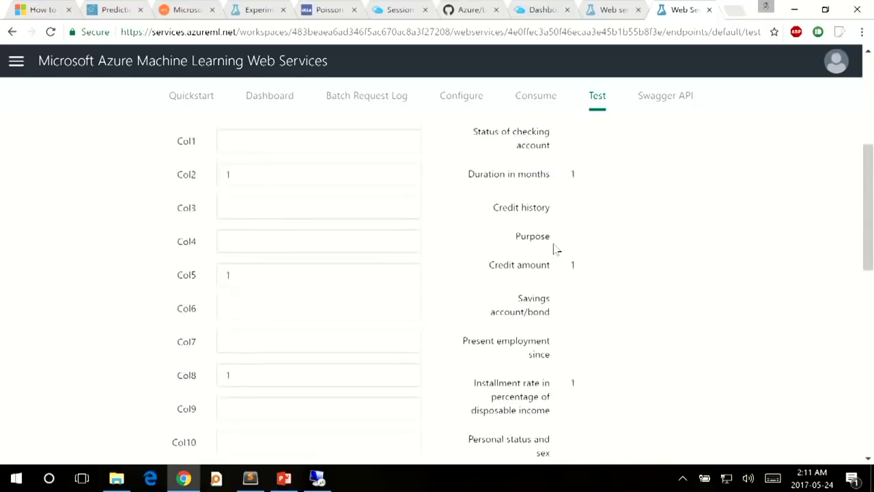
{"action": "scroll", "coordinate": [558, 250], "scroll_direction": "down", "scroll_amount": 1}
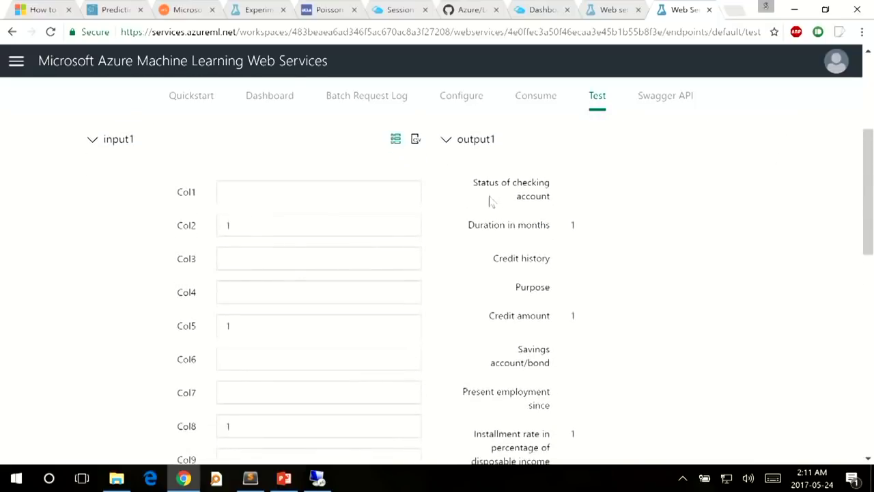
{"action": "left_click_drag", "start_coordinate": [473, 184], "coordinate": [555, 209]}
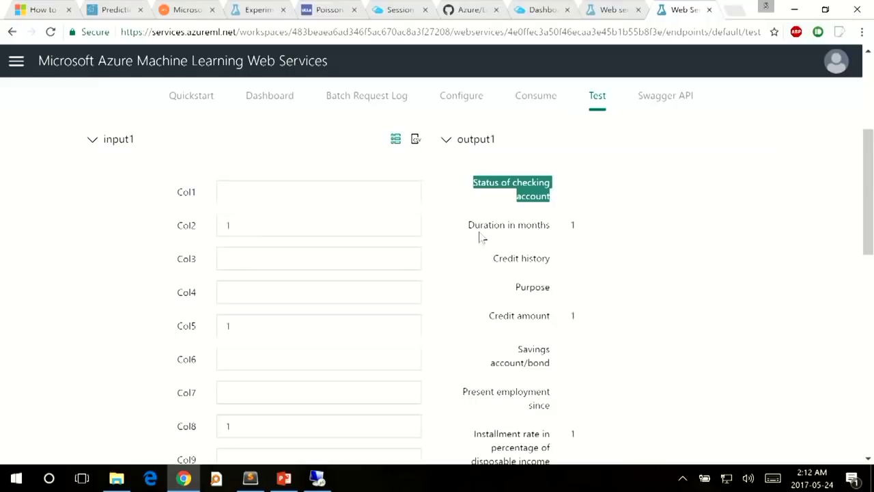
{"action": "left_click_drag", "start_coordinate": [470, 229], "coordinate": [550, 236]}
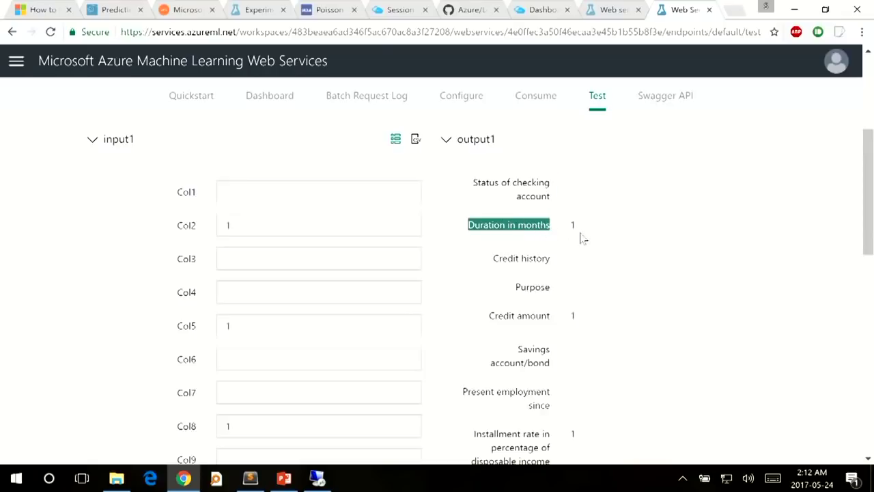
{"action": "left_click", "coordinate": [246, 228]}
{"action": "left_click_drag", "start_coordinate": [246, 229], "coordinate": [222, 230]}
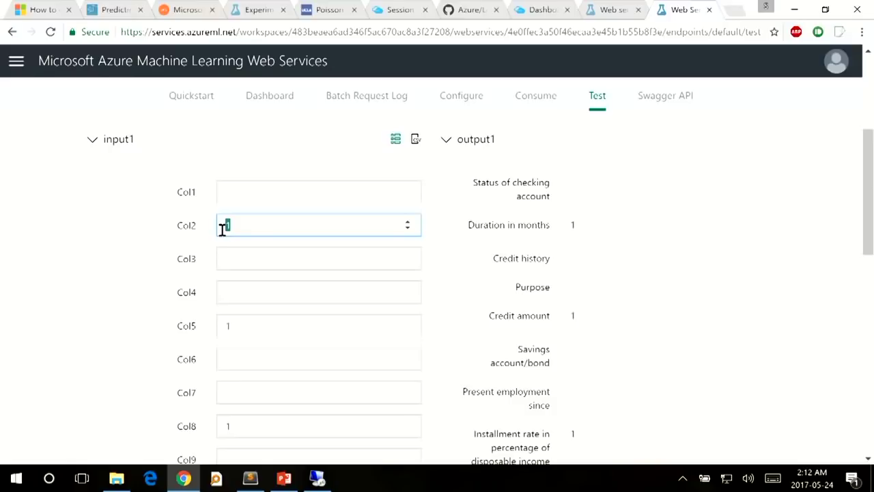
{"action": "left_click", "coordinate": [227, 196]}
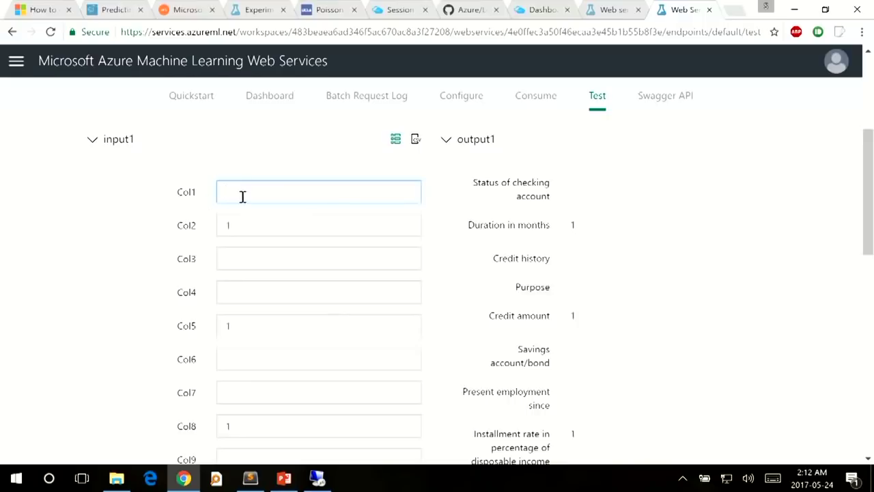
{"action": "left_click", "coordinate": [592, 192]}
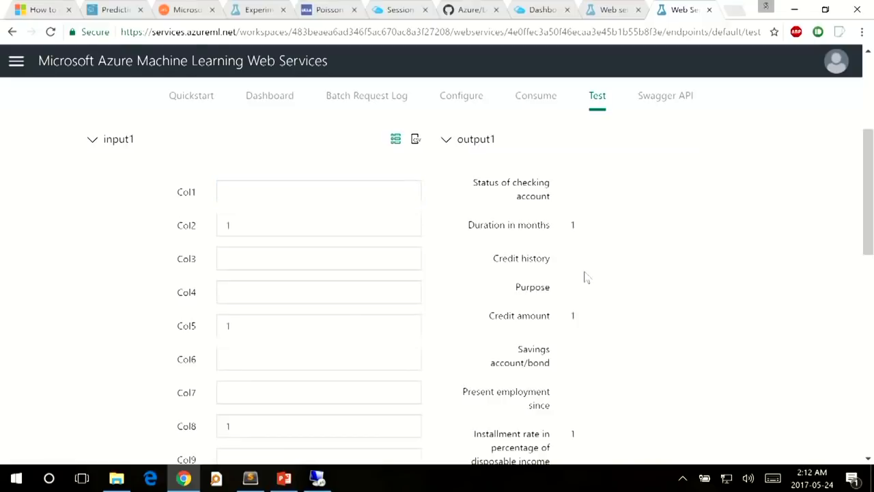
Check the Scored Labels and Scored Probabilities fields at the end of output1, returning to the Sample Data option.
{"action": "scroll", "coordinate": [586, 277], "scroll_direction": "down", "scroll_amount": 8}
{"action": "scroll", "coordinate": [586, 278], "scroll_direction": "down", "scroll_amount": 3}
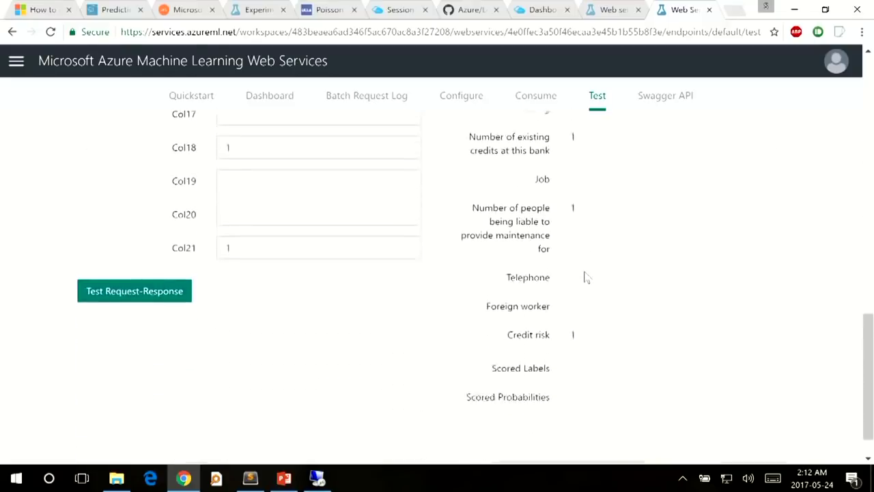
{"action": "left_click_drag", "start_coordinate": [493, 330], "coordinate": [569, 349]}
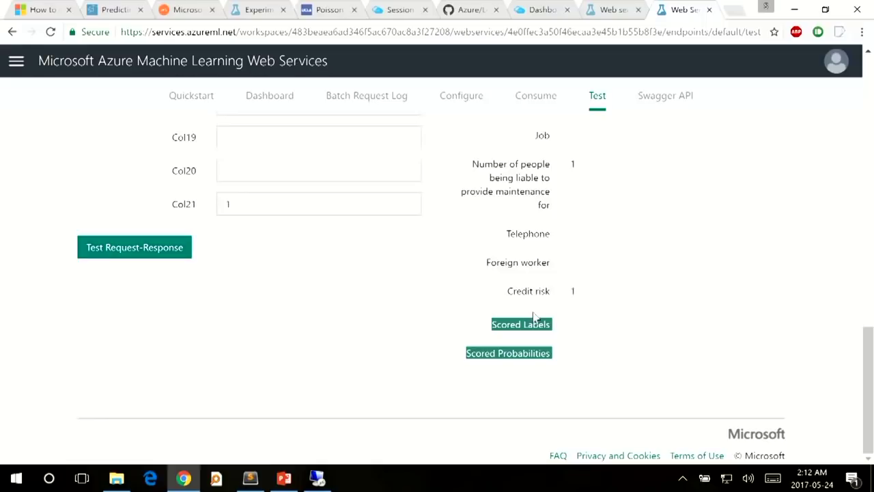
{"action": "scroll", "coordinate": [405, 228], "scroll_direction": "up", "scroll_amount": 8}
{"action": "scroll", "coordinate": [405, 226], "scroll_direction": "up", "scroll_amount": 3}
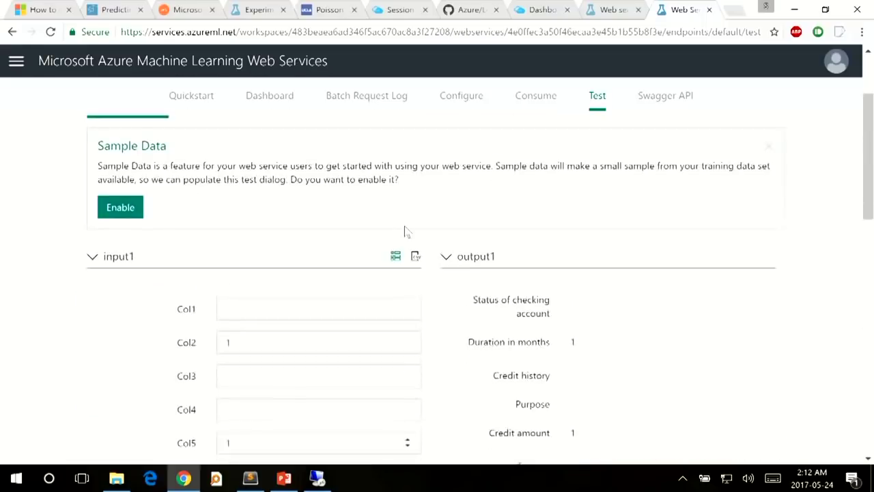
Start on the Col1 field, search for german with the Everything file search and open german.csv in Excel.
{"action": "scroll", "coordinate": [405, 229], "scroll_direction": "down", "scroll_amount": 2}
{"action": "left_click", "coordinate": [243, 189]}
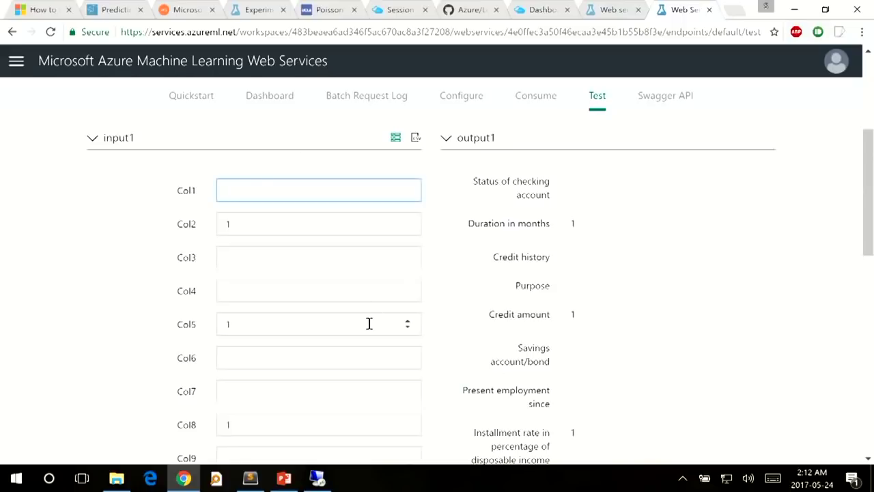
{"action": "key", "text": "super"}
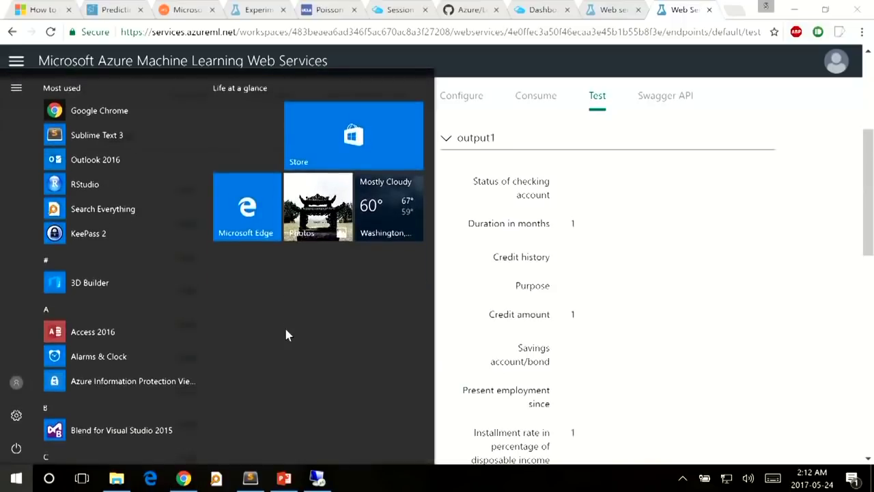
{"action": "left_click", "coordinate": [216, 481]}
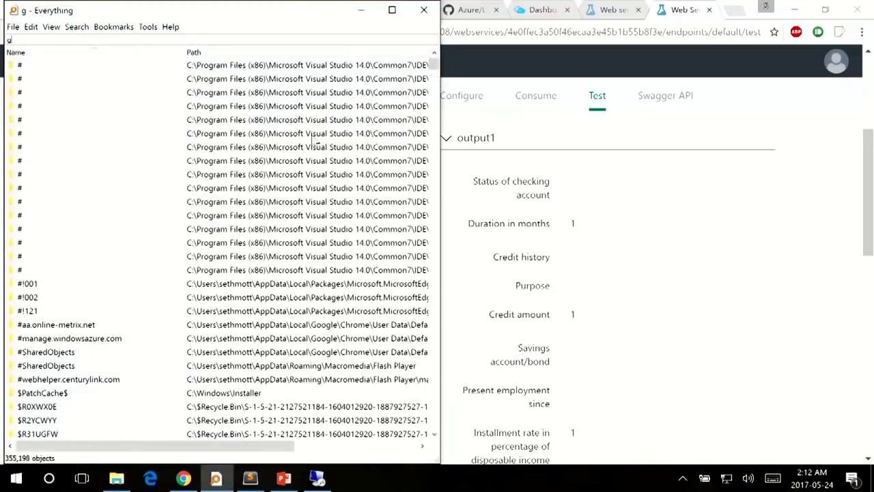
{"action": "type", "text": "german"}
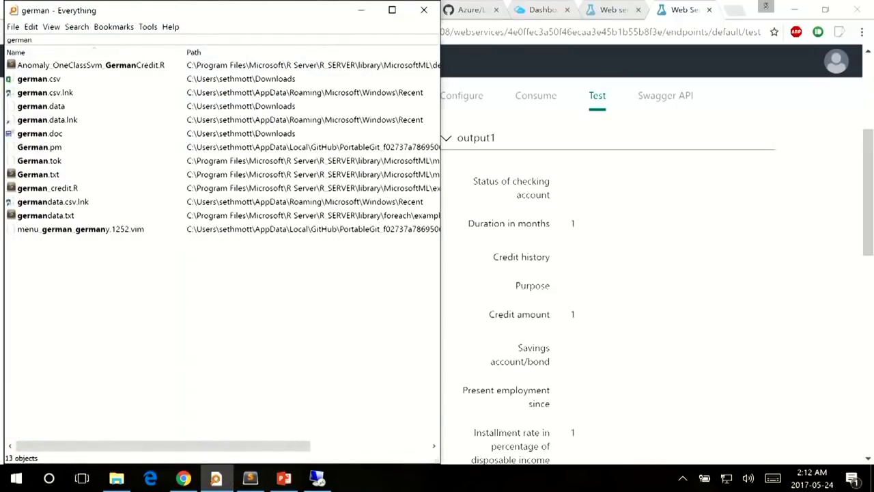
{"action": "key", "text": "Down"}
{"action": "key", "text": "Down"}
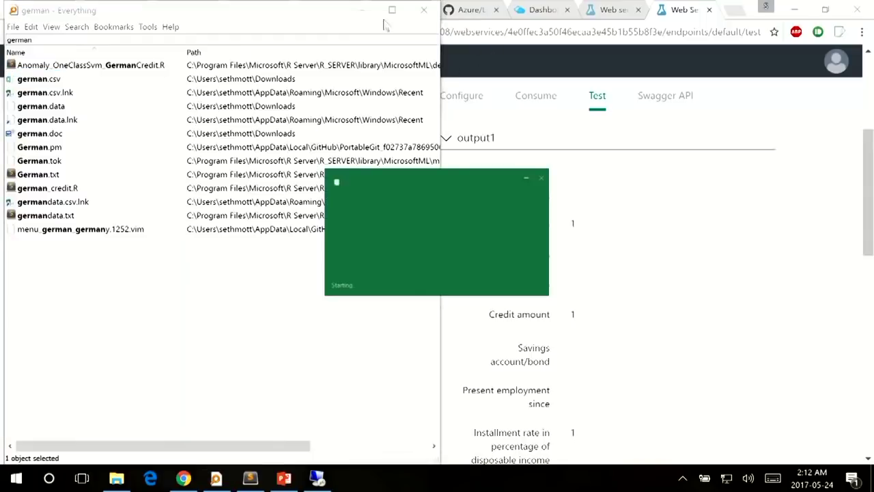
{"action": "left_click", "coordinate": [361, 10]}
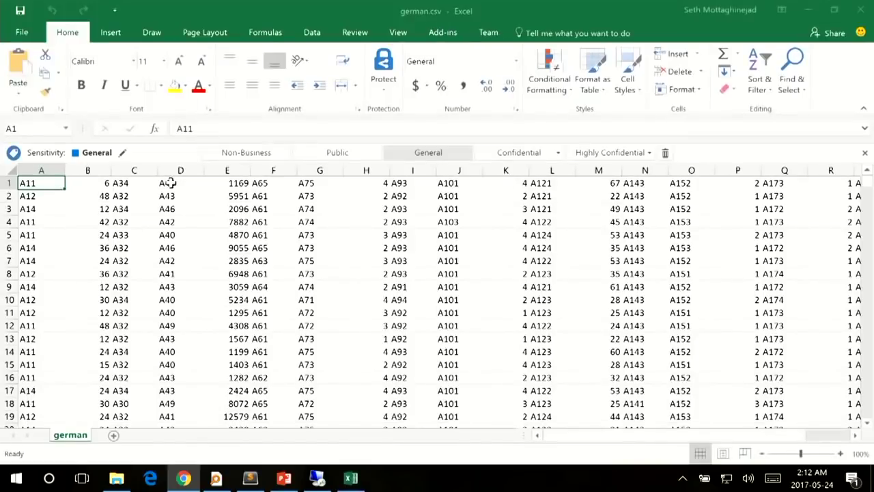
{"action": "key", "text": "alt+Tab"}
{"action": "key", "text": "alt+Tab"}
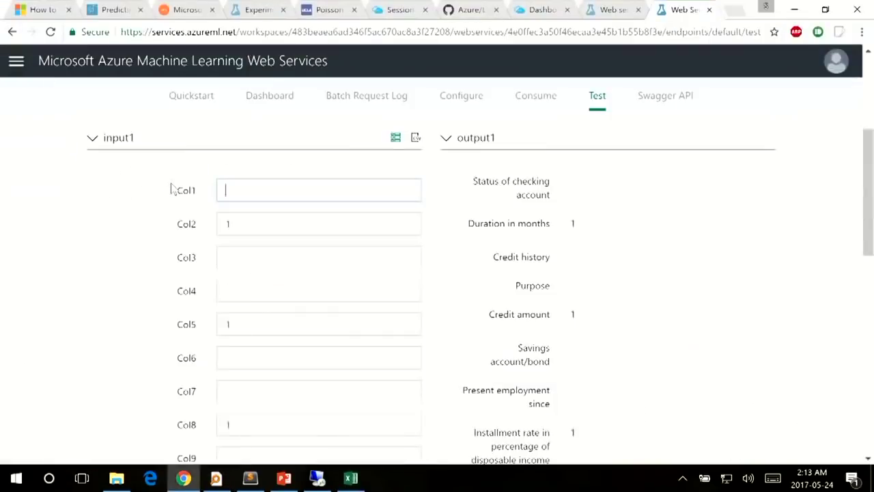
{"action": "key", "text": "alt+Tab"}
{"action": "key", "text": "alt+Tab"}
{"action": "key", "text": "alt+shift+Tab"}
{"action": "key", "text": "alt+shift+Tab"}
{"action": "type", "text": "https://studio.azureml.net/"}
{"action": "key", "text": "ctrl+z"}
Copy A11 from cell A1 of german.csv in Excel into the Col1 field of input1 in the browser.
{"action": "key", "text": "alt+Tab"}
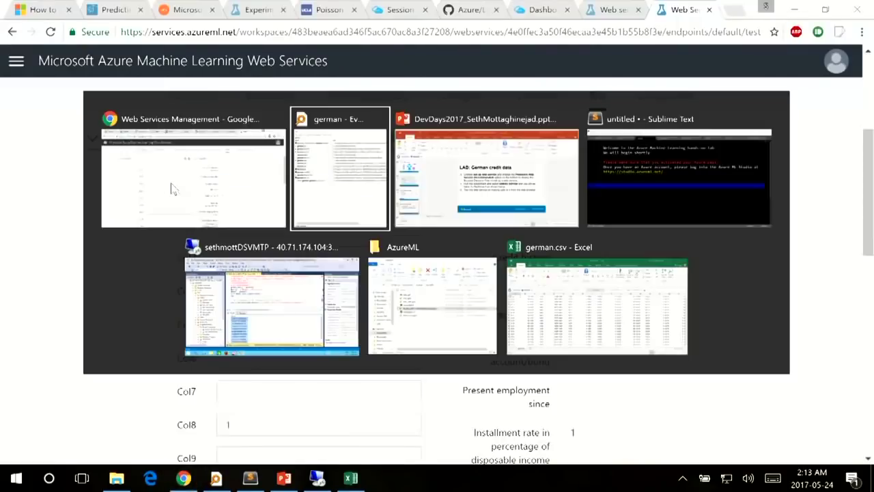
{"action": "key", "text": "alt+Tab"}
{"action": "key", "text": "alt+Tab"}
{"action": "key", "text": "alt+Tab"}
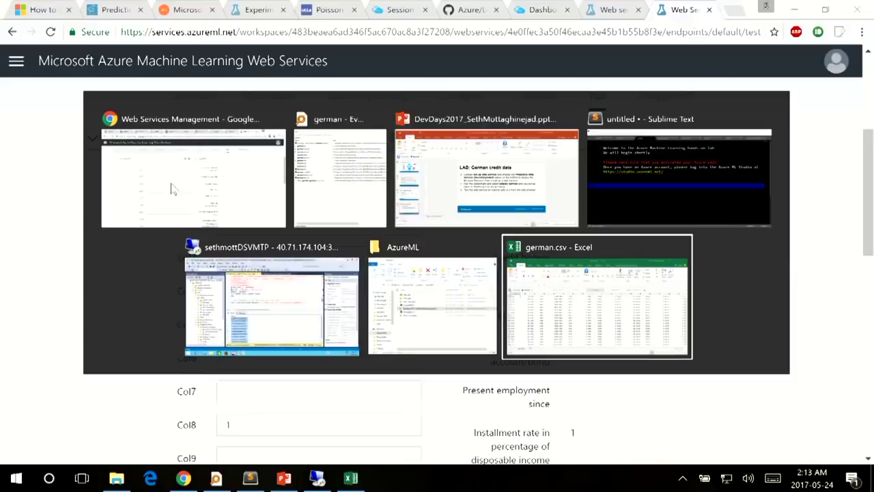
{"action": "key", "text": "ctrl+c"}
{"action": "key", "text": "alt+Tab"}
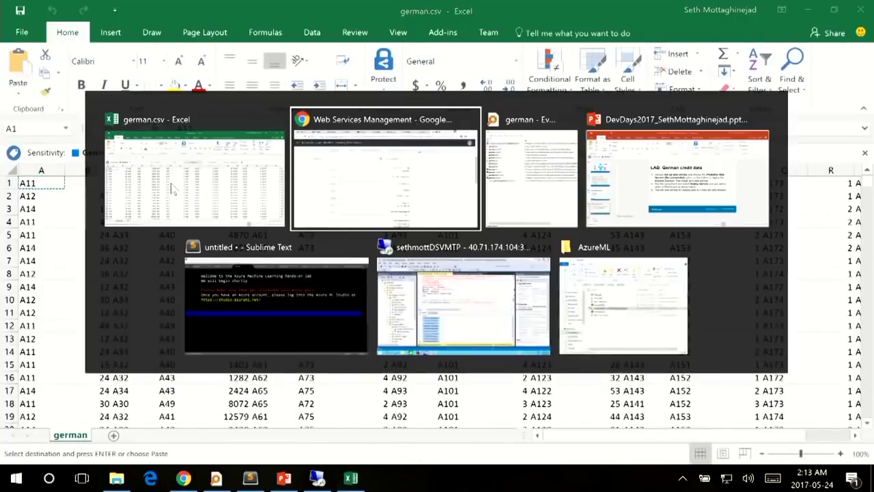
{"action": "key", "text": "ctrl+v"}
{"action": "key", "text": "Tab"}
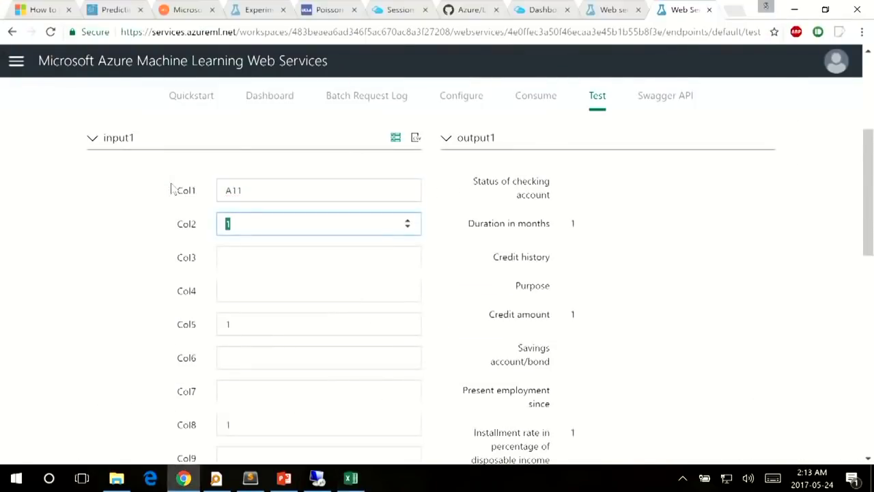
Leave Col2 at its default and copy A34 from cell C1 of german.csv into Col3.
{"action": "key", "text": "Tab"}
{"action": "key", "text": "alt+Tab"}
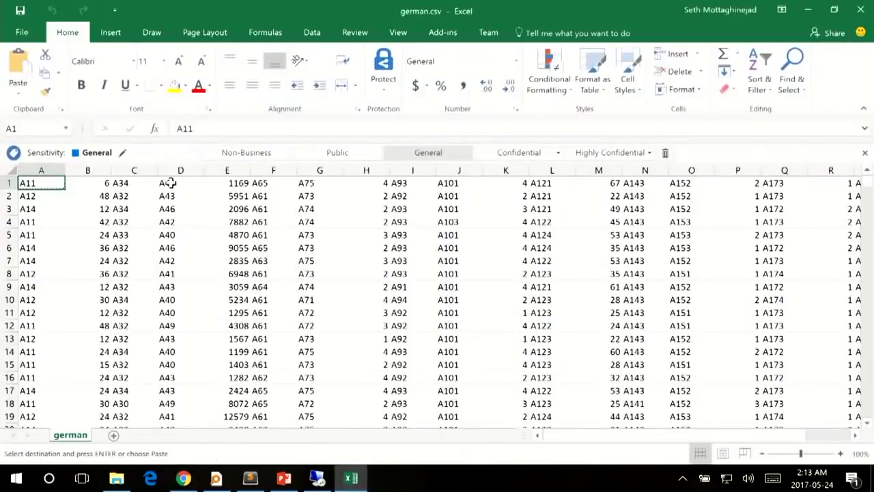
{"action": "key", "text": "Right"}
{"action": "key", "text": "Right"}
{"action": "key", "text": "ctrl+c"}
{"action": "key", "text": "alt+Tab"}
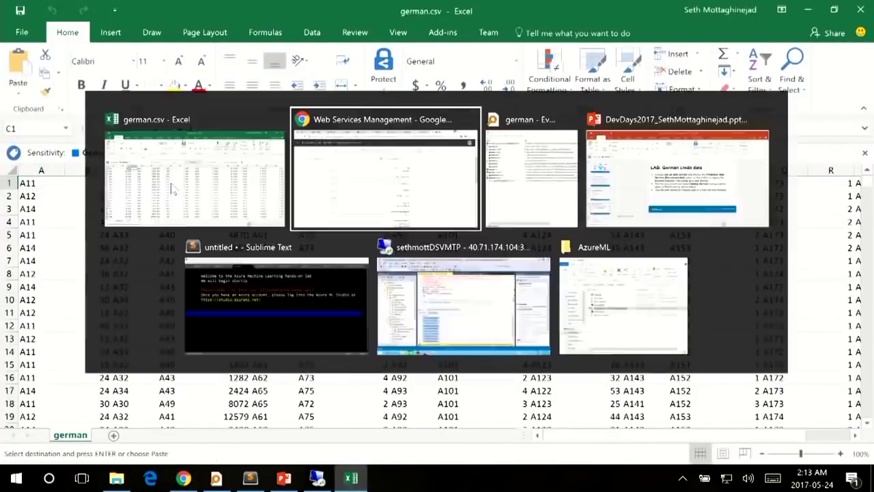
{"action": "key", "text": "ctrl+v"}
{"action": "key", "text": "Tab"}
Copy A43 from cell D1 of the Excel sheet into the Col4 input.
{"action": "key", "text": "alt+Tab"}
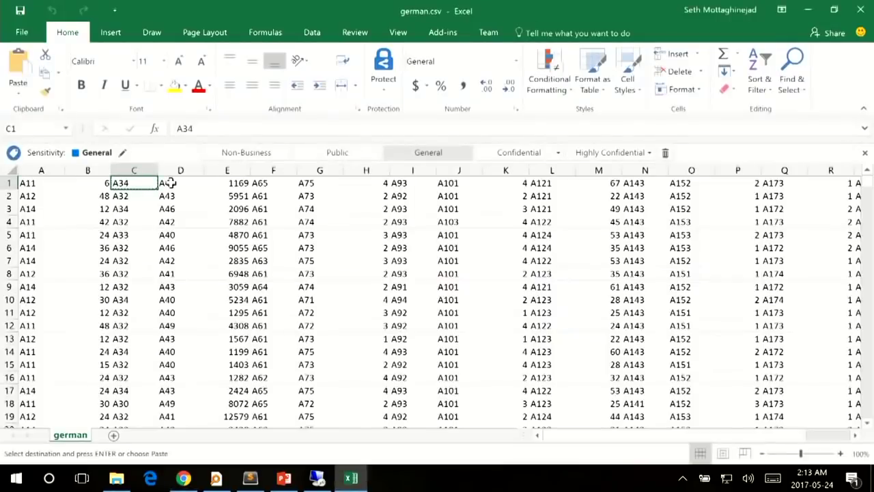
{"action": "key", "text": "Right"}
{"action": "key", "text": "ctrl+c"}
{"action": "key", "text": "alt+Tab"}
{"action": "key", "text": "ctrl+v"}
{"action": "key", "text": "Tab"}
{"action": "key", "text": "Tab"}
Replace the Col5 default with 1169, copied from cell E1 of the Excel sheet.
{"action": "key", "text": "alt+Tab"}
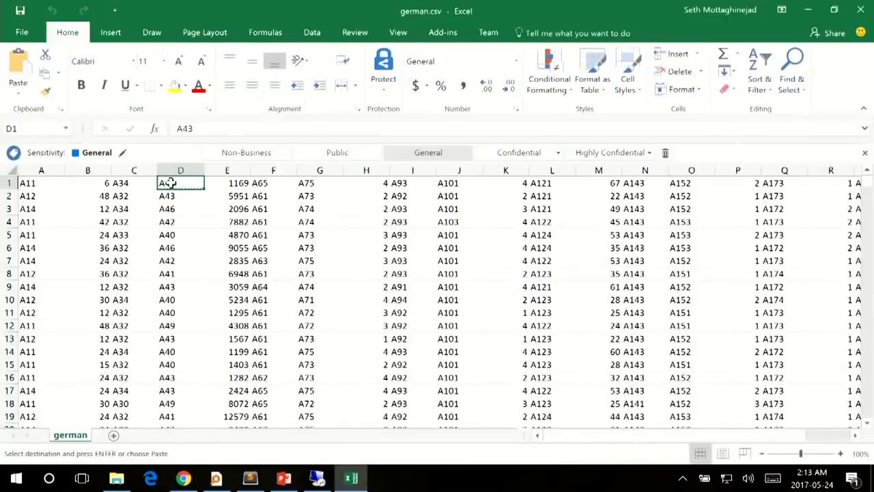
{"action": "key", "text": "Right"}
{"action": "key", "text": "ctrl+c"}
{"action": "key", "text": "alt+Tab"}
{"action": "key", "text": "shift+Tab"}
{"action": "key", "text": "ctrl+v"}
{"action": "key", "text": "Tab"}
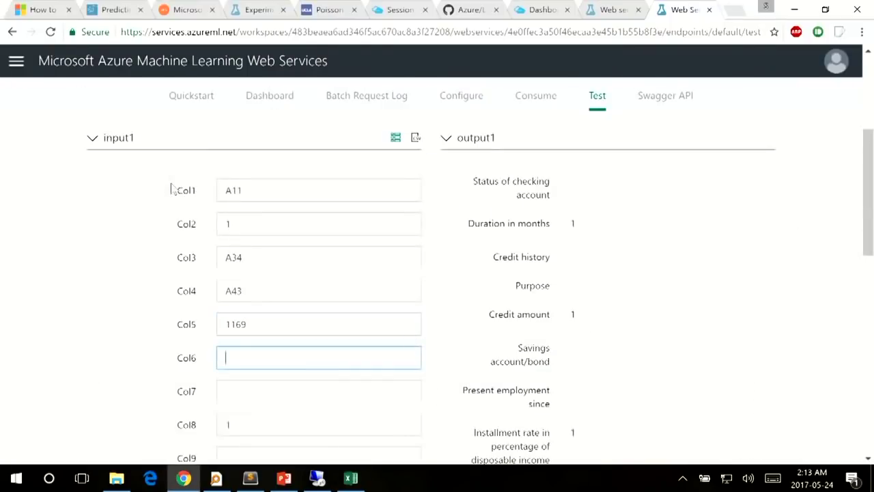
Copy A65 from cell F1 of the Excel sheet into the Col6 input.
{"action": "key", "text": "alt+Tab"}
{"action": "key", "text": "Right"}
{"action": "key", "text": "ctrl+c"}
{"action": "key", "text": "alt+Tab"}
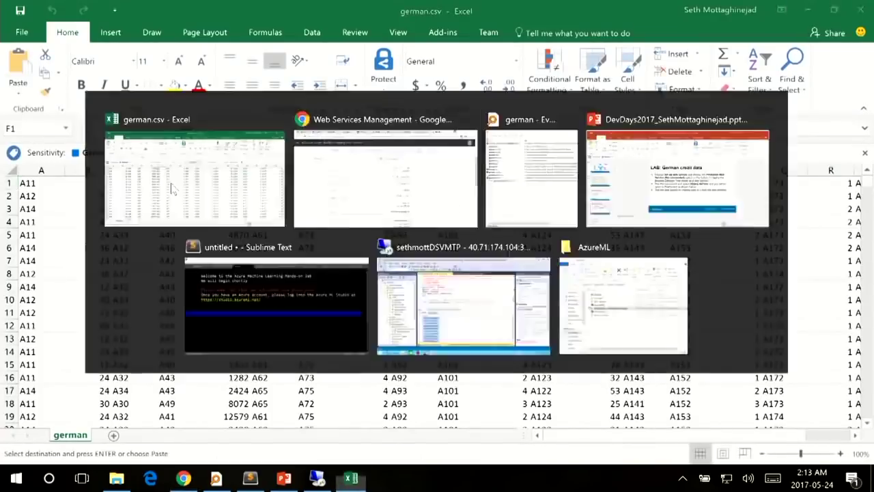
{"action": "key", "text": "ctrl+v"}
{"action": "key", "text": "Tab"}
Copy A75 from cell G1 of the Excel sheet into the Col7 input.
{"action": "key", "text": "alt+Tab"}
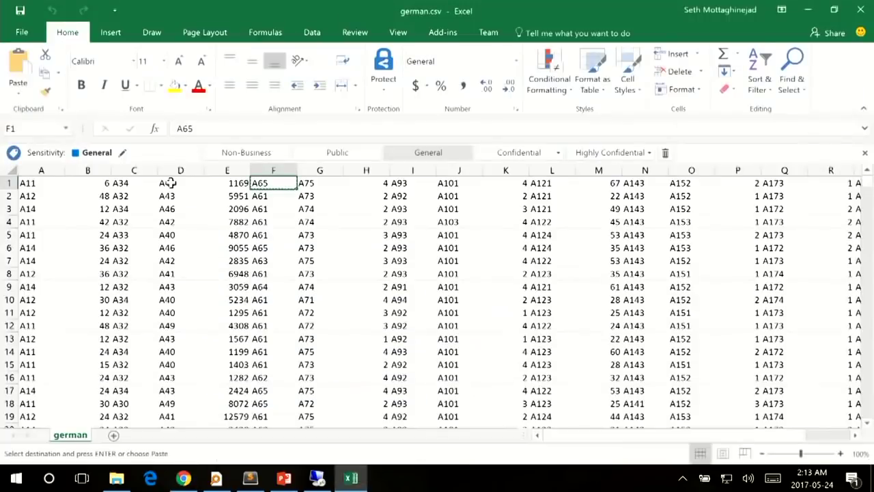
{"action": "key", "text": "Right"}
{"action": "key", "text": "ctrl+c"}
{"action": "key", "text": "alt+Tab"}
{"action": "key", "text": "ctrl+v"}
{"action": "key", "text": "Tab"}
Replace the Col8 default with 4, copied from cell H1 of the Excel sheet.
{"action": "key", "text": "alt+Tab"}
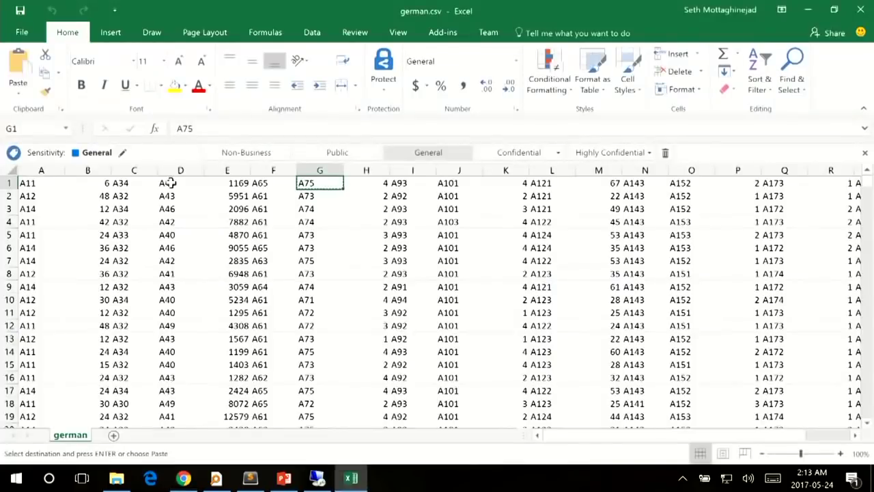
{"action": "key", "text": "Right"}
{"action": "key", "text": "ctrl+c"}
{"action": "key", "text": "alt+Tab"}
{"action": "key", "text": "ctrl+v"}
{"action": "key", "text": "Tab"}
Copy A93 from cell I1 of the Excel sheet into the Col9 input.
{"action": "key", "text": "alt+Tab"}
{"action": "key", "text": "Right"}
{"action": "key", "text": "ctrl+c"}
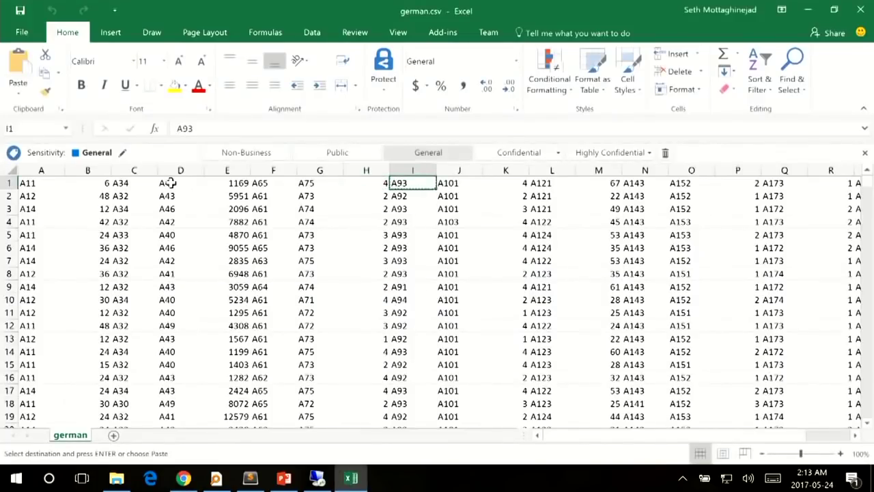
{"action": "key", "text": "alt+Tab"}
{"action": "key", "text": "ctrl+v"}
{"action": "key", "text": "Tab"}
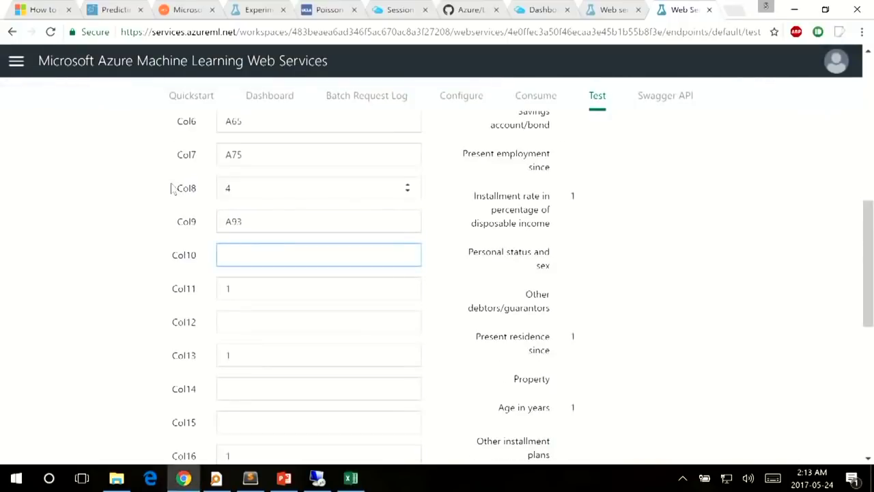
Copy A101 from cell J1 of the Excel sheet into the Col10 input.
{"action": "key", "text": "alt+Tab"}
{"action": "key", "text": "Right"}
{"action": "key", "text": "ctrl+c"}
{"action": "key", "text": "alt+Tab"}
{"action": "key", "text": "ctrl+v"}
{"action": "key", "text": "Tab"}
Replace the Col11 default with 4, copied from cell K1 of the Excel sheet.
{"action": "key", "text": "alt+Tab"}
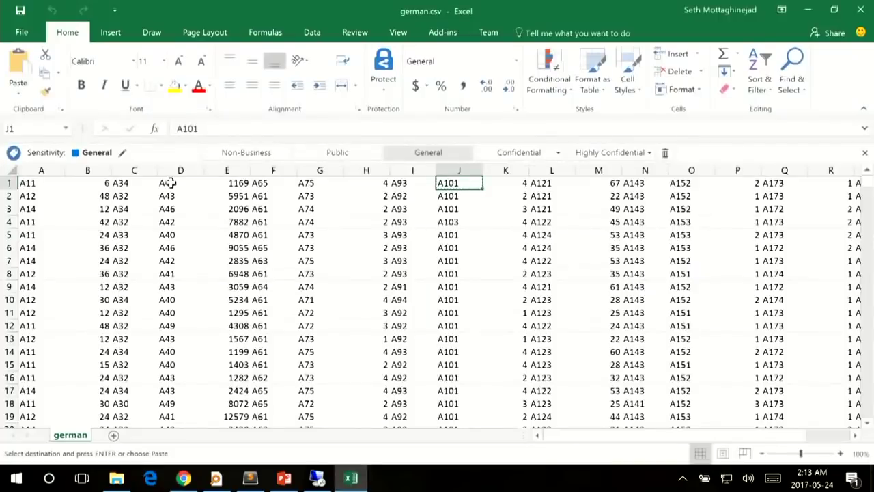
{"action": "key", "text": "Right"}
{"action": "key", "text": "ctrl+c"}
{"action": "key", "text": "alt+Tab"}
{"action": "key", "text": "Tab"}
Copy A121 from cell L1 of the Excel sheet into the Col12 input.
{"action": "key", "text": "alt+Tab"}
{"action": "key", "text": "Right"}
{"action": "key", "text": "ctrl+c"}
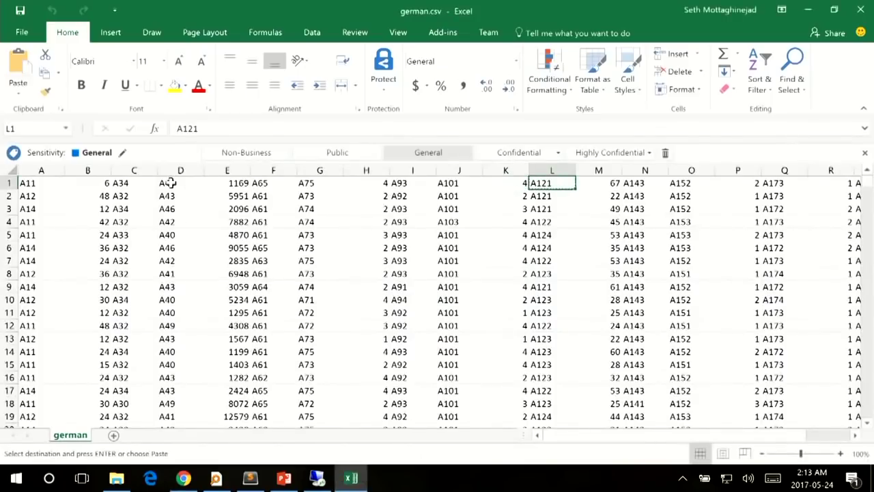
{"action": "key", "text": "alt+Tab"}
{"action": "key", "text": "ctrl+v"}
{"action": "key", "text": "Tab"}
Replace the Col13 default with 67, copied from cell M1 of the Excel sheet.
{"action": "key", "text": "alt+Tab"}
{"action": "key", "text": "Right"}
{"action": "key", "text": "ctrl+c"}
{"action": "key", "text": "alt+Tab"}
{"action": "key", "text": "ctrl+v"}
{"action": "key", "text": "Tab"}
Copy A143 from cell N1 of the Excel sheet into the Col14 input.
{"action": "key", "text": "alt+Tab"}
{"action": "key", "text": "Right"}
{"action": "key", "text": "ctrl+c"}
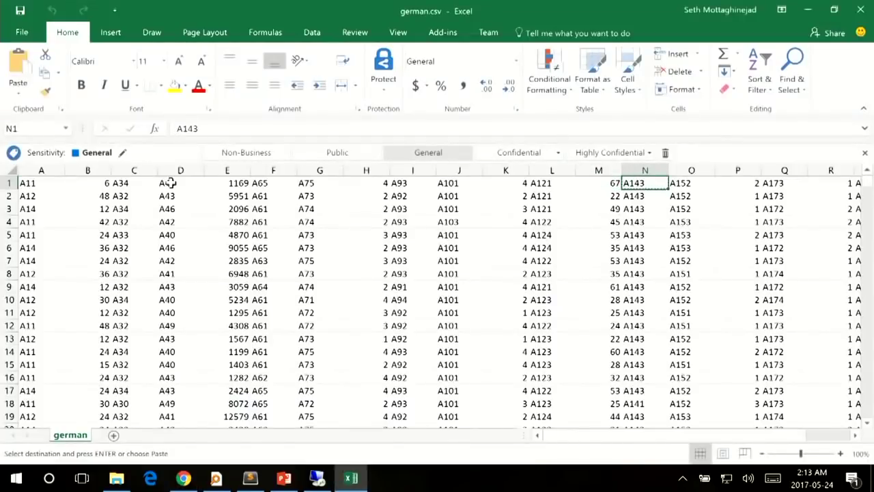
{"action": "key", "text": "alt+Tab"}
{"action": "key", "text": "ctrl+v"}
{"action": "key", "text": "Tab"}
Copy A152 from cell O1 of the Excel sheet into the Col15 input.
{"action": "key", "text": "alt+Tab"}
{"action": "key", "text": "Right"}
{"action": "key", "text": "ctrl+c"}
{"action": "key", "text": "alt+Tab"}
{"action": "key", "text": "ctrl+v"}
{"action": "key", "text": "Tab"}
Replace the Col16 default with 2, copied from cell P1 of the Excel sheet.
{"action": "key", "text": "alt+Tab"}
{"action": "key", "text": "Right"}
{"action": "key", "text": "ctrl+c"}
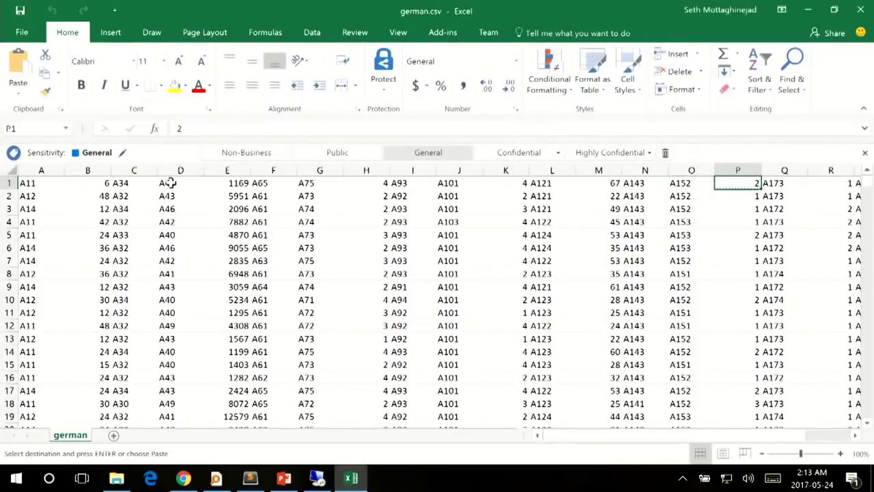
{"action": "key", "text": "alt+Tab"}
{"action": "key", "text": "ctrl+v"}
{"action": "key", "text": "Tab"}
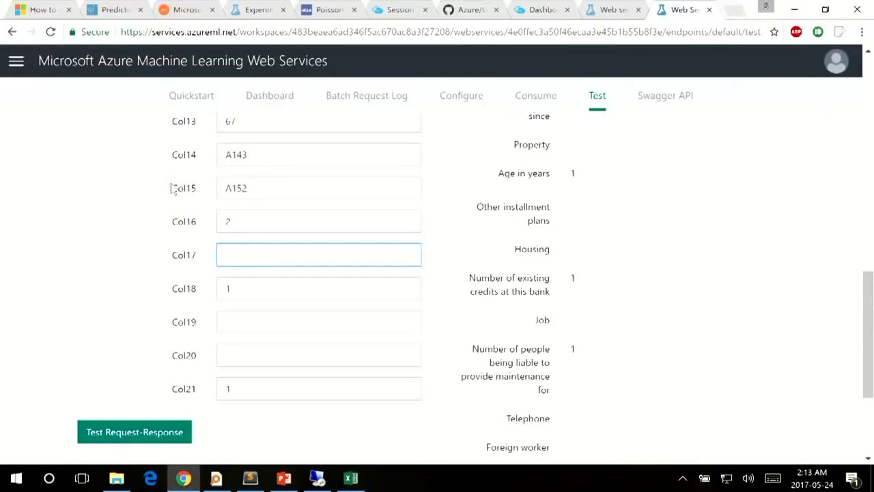
Copy A173 from cell Q1 of the Excel sheet into the Col17 input.
{"action": "key", "text": "alt+Tab"}
{"action": "key", "text": "Right"}
{"action": "key", "text": "ctrl+c"}
{"action": "key", "text": "alt+Tab"}
{"action": "key", "text": "ctrl+v"}
{"action": "key", "text": "Tab"}
Keep Col18 at 1 to match cell R1 and copy A192 from cell S1 into Col19.
{"action": "key", "text": "alt+Tab"}
{"action": "key", "text": "Right"}
{"action": "key", "text": "ctrl+c"}
{"action": "key", "text": "Right"}
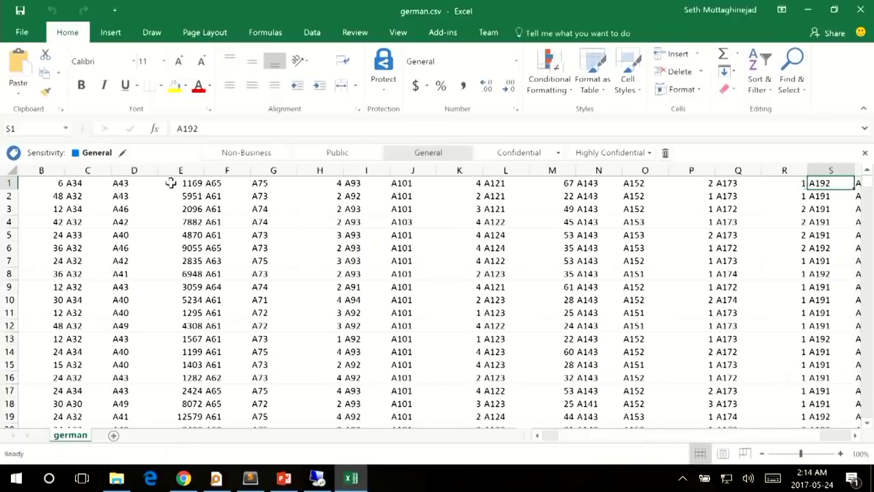
{"action": "key", "text": "ctrl+c"}
{"action": "key", "text": "alt+Tab"}
{"action": "key", "text": "Tab"}
{"action": "key", "text": "ctrl+v"}
Copy A201 from cell T1 of the Excel sheet into the Col20 input.
{"action": "key", "text": "alt+Tab"}
{"action": "key", "text": "Right"}
{"action": "key", "text": "ctrl+c"}
{"action": "key", "text": "alt+Tab"}
{"action": "key", "text": "ctrl+v"}
{"action": "key", "text": "ctrl+z"}
{"action": "key", "text": "Tab"}
{"action": "key", "text": "ctrl+v"}
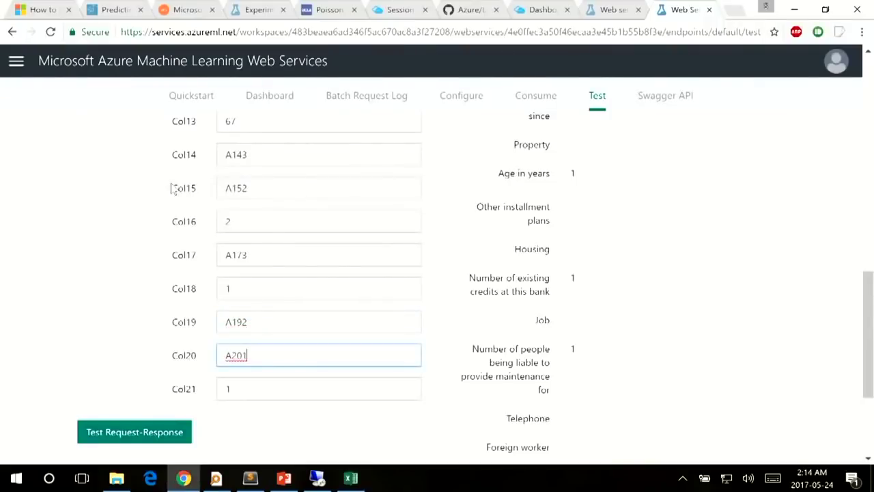
Compare cell U1 of german.csv with the Col21 value on the Test page.
{"action": "key", "text": "alt+Tab"}
{"action": "key", "text": "Right"}
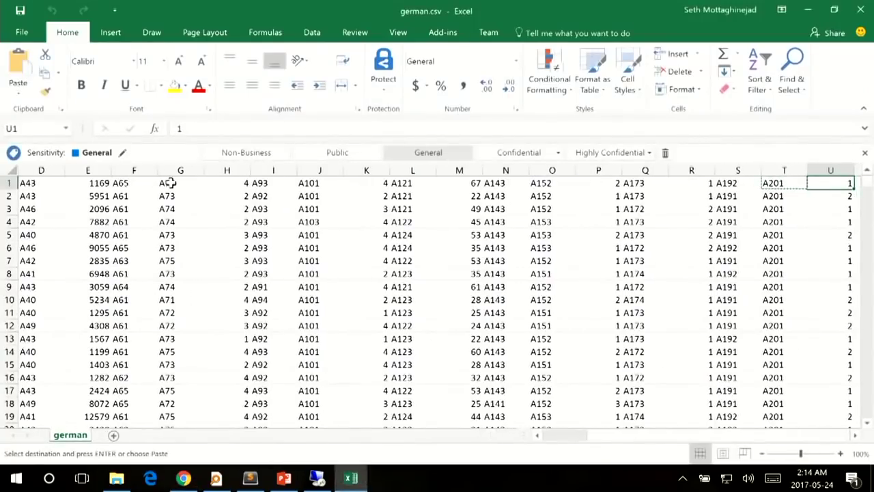
{"action": "key", "text": "alt+Tab"}
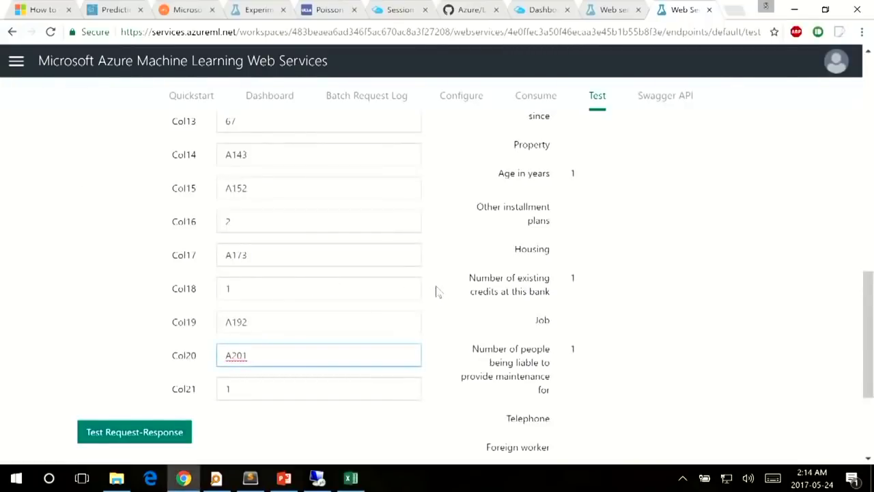
Compare the Col1, Col2 and Col5 inputs with the output1 fields Status of checking account, Duration in months and Credit amount.
{"action": "scroll", "coordinate": [437, 292], "scroll_direction": "up", "scroll_amount": 9}
{"action": "scroll", "coordinate": [437, 292], "scroll_direction": "down", "scroll_amount": 2}
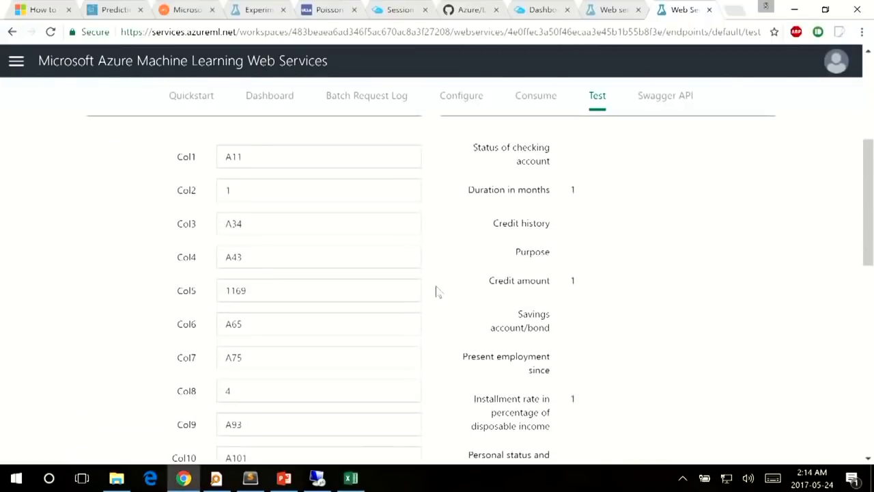
{"action": "left_click_drag", "start_coordinate": [244, 157], "coordinate": [205, 164]}
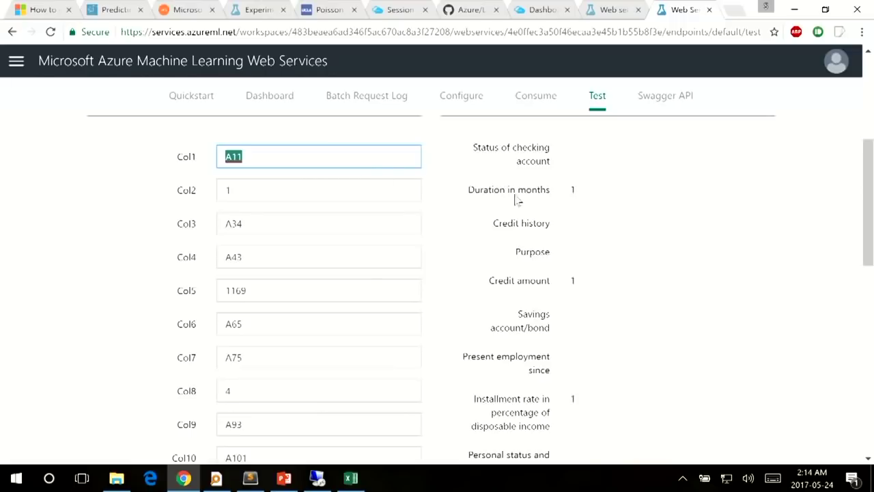
{"action": "key", "text": "Tab"}
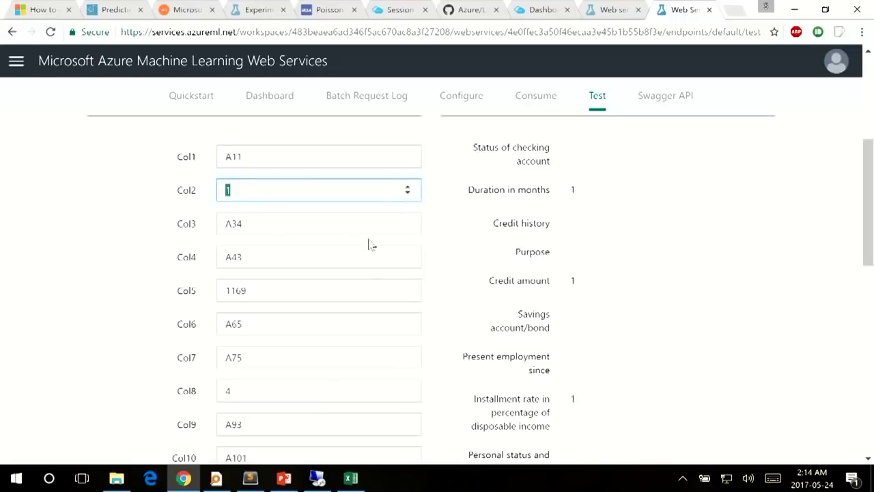
{"action": "left_click", "coordinate": [226, 190]}
{"action": "left_click_drag", "start_coordinate": [490, 286], "coordinate": [556, 287]}
{"action": "left_click_drag", "start_coordinate": [252, 291], "coordinate": [217, 291]}
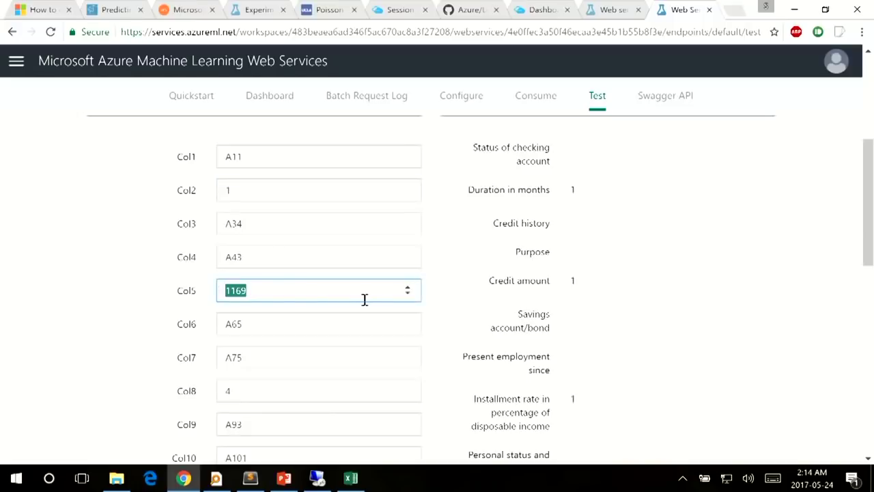
{"action": "scroll", "coordinate": [547, 311], "scroll_direction": "down", "scroll_amount": 1}
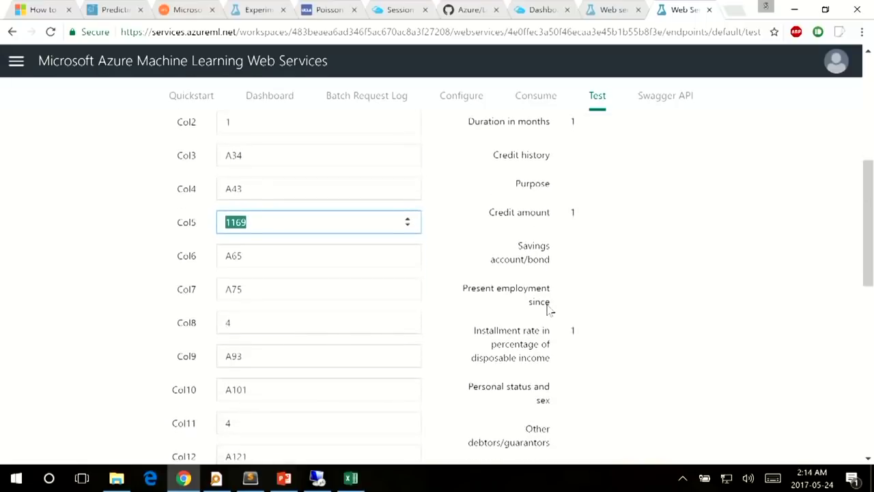
Submit the completed Col1 to Col21 inputs to the web service as a request-response test.
{"action": "scroll", "coordinate": [550, 311], "scroll_direction": "down", "scroll_amount": 1}
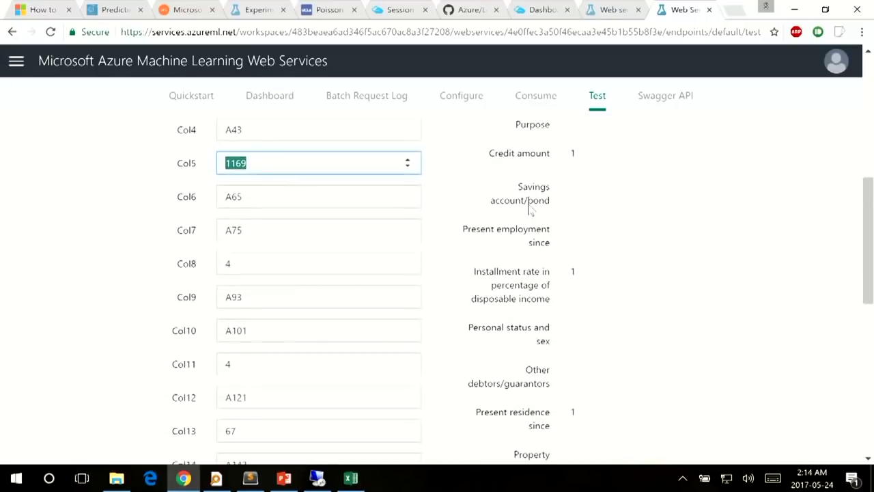
{"action": "scroll", "coordinate": [530, 263], "scroll_direction": "down", "scroll_amount": 4}
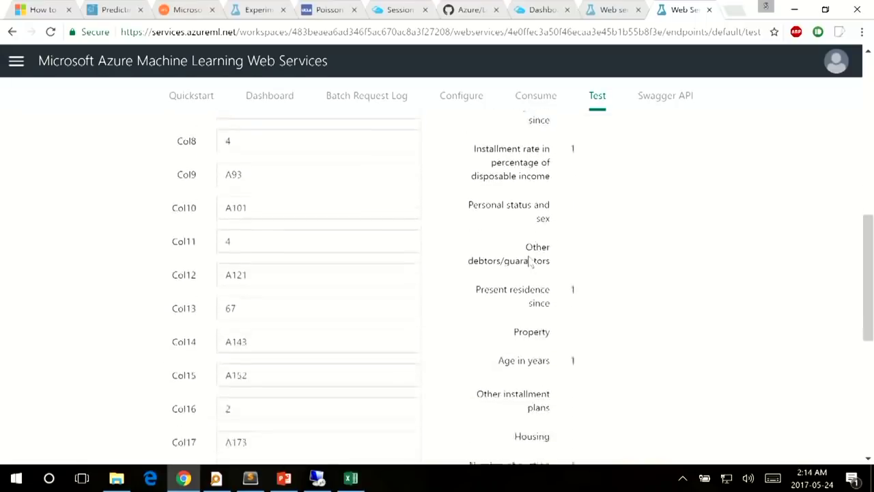
{"action": "scroll", "coordinate": [529, 263], "scroll_direction": "down", "scroll_amount": 2}
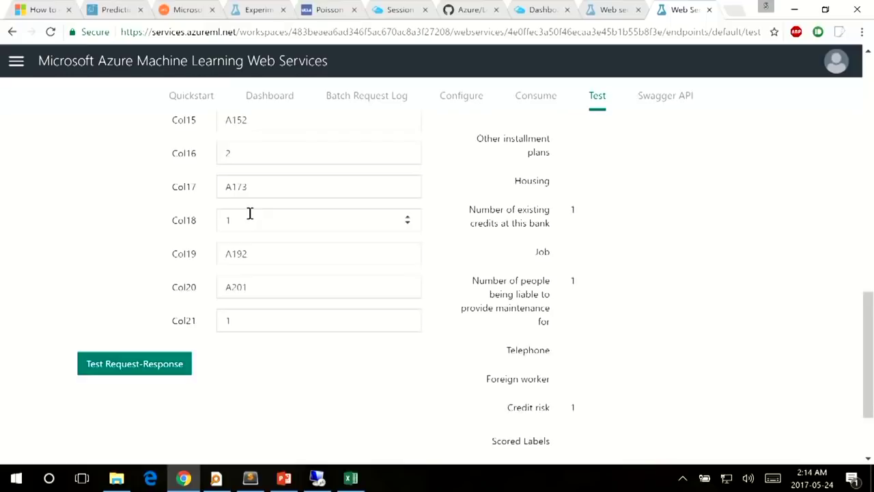
{"action": "scroll", "coordinate": [198, 211], "scroll_direction": "up", "scroll_amount": 2}
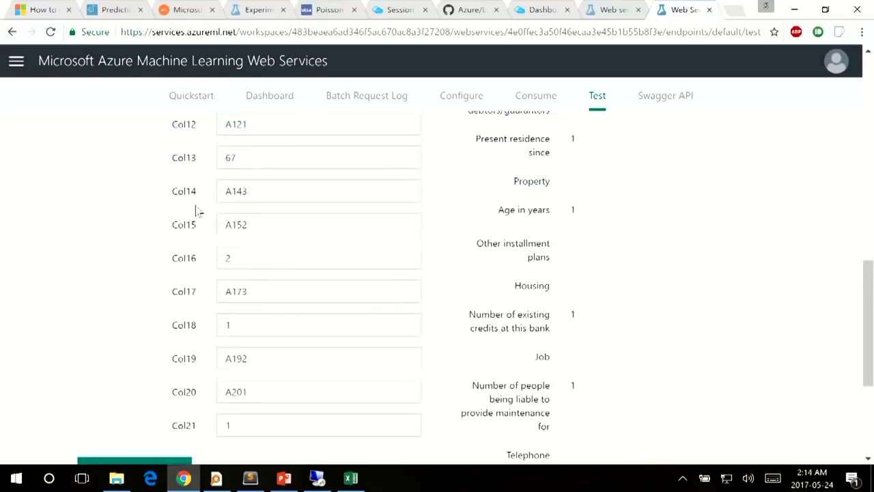
{"action": "scroll", "coordinate": [196, 205], "scroll_direction": "down", "scroll_amount": 3}
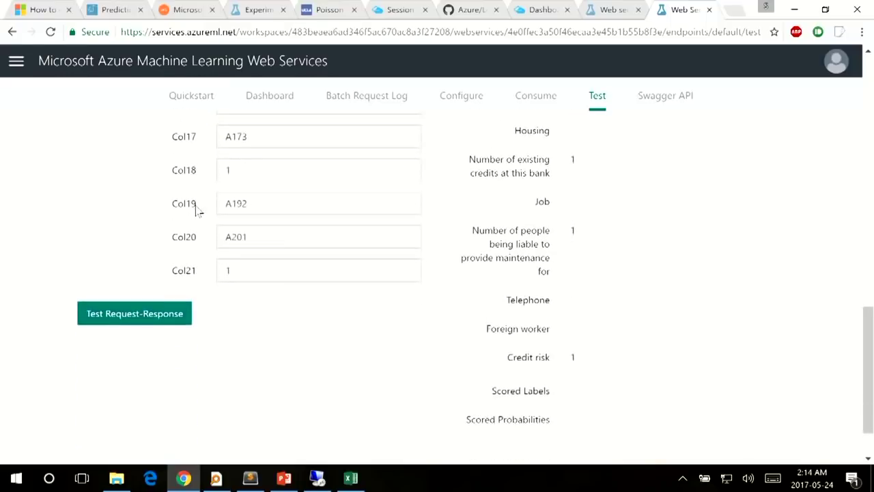
{"action": "left_click", "coordinate": [157, 312]}
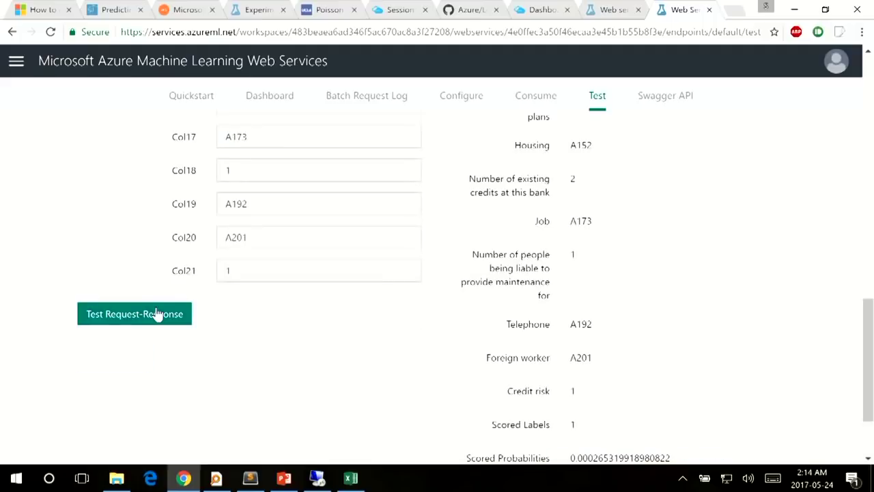
Examine the Scored Labels and Scored Probabilities values returned for the tested row.
{"action": "scroll", "coordinate": [505, 323], "scroll_direction": "down", "scroll_amount": 2}
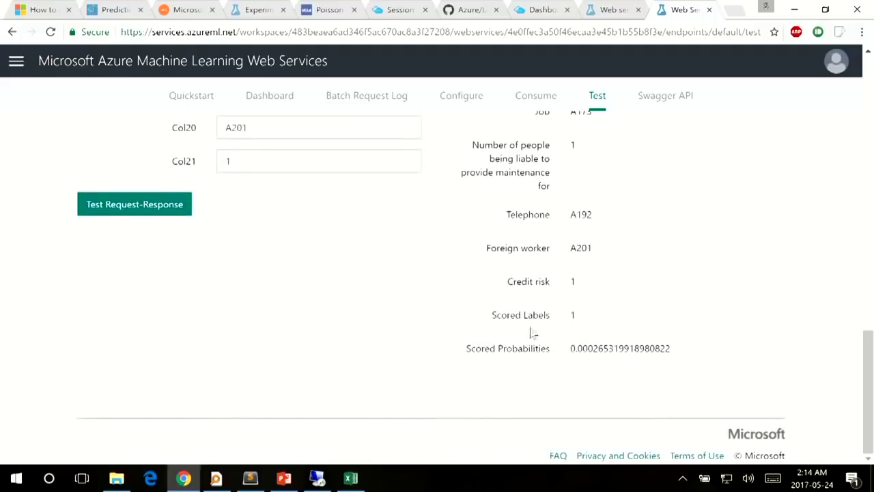
{"action": "left_click_drag", "start_coordinate": [569, 316], "coordinate": [601, 316]}
{"action": "left_click_drag", "start_coordinate": [570, 349], "coordinate": [670, 350]}
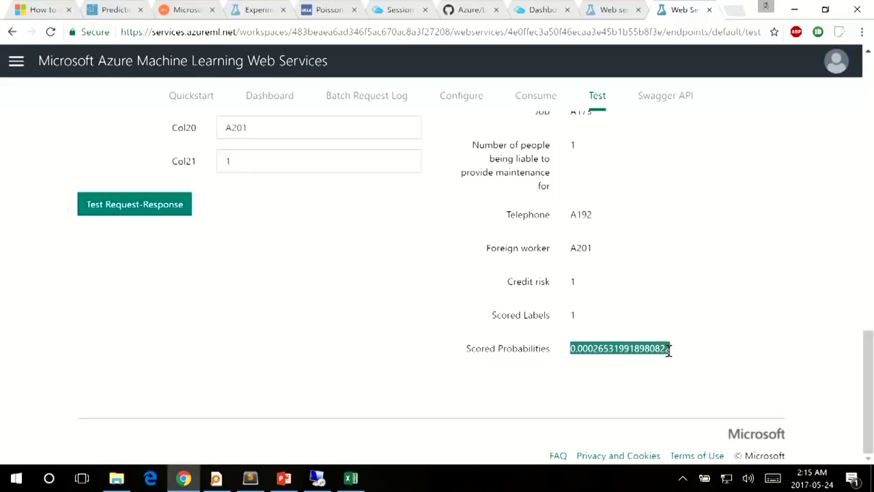
{"action": "left_click", "coordinate": [642, 364]}
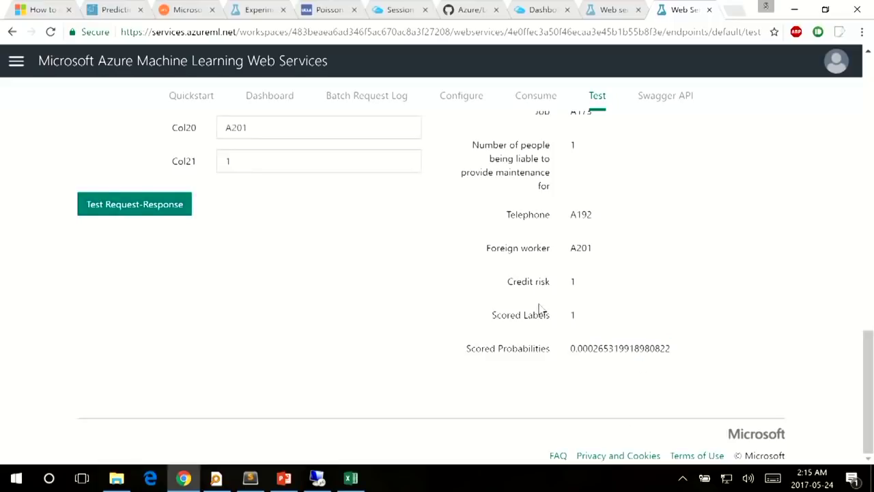
{"action": "scroll", "coordinate": [540, 311], "scroll_direction": "up", "scroll_amount": 1}
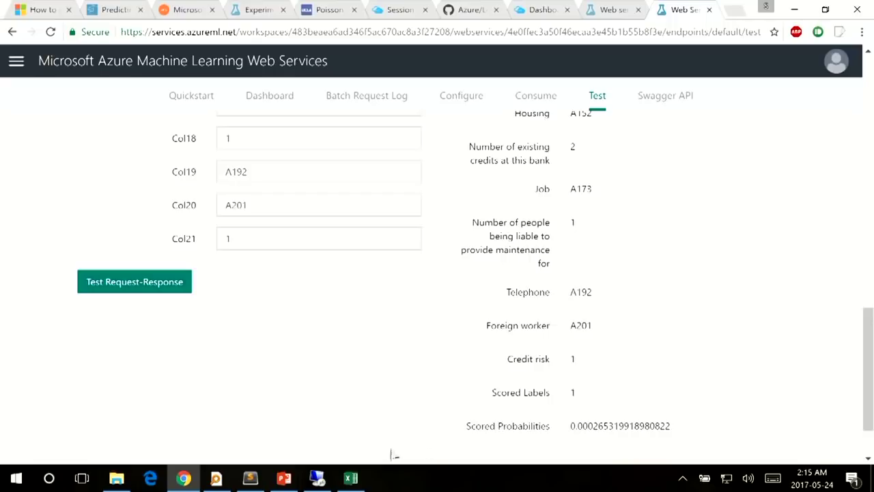
Switch to the DevDays2017 presentation in PowerPoint and display slide 47, Questions.
{"action": "left_click", "coordinate": [290, 482]}
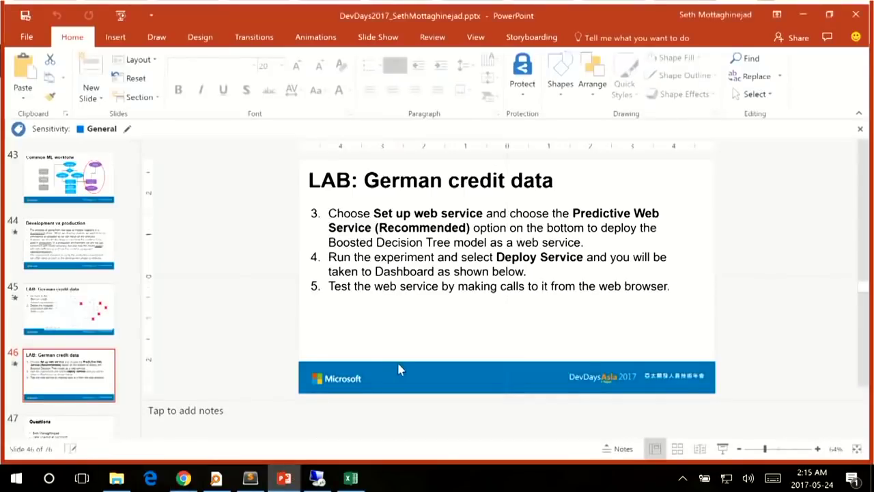
{"action": "scroll", "coordinate": [92, 307], "scroll_direction": "down", "scroll_amount": 2}
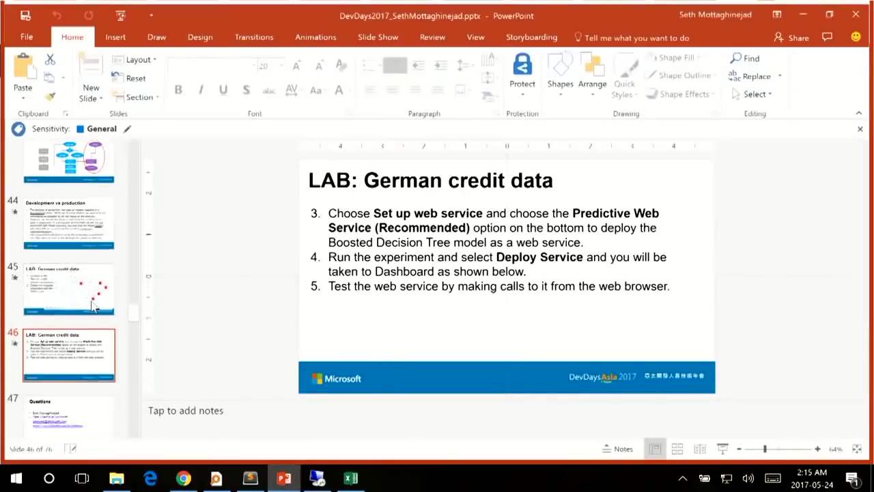
{"action": "left_click", "coordinate": [87, 401]}
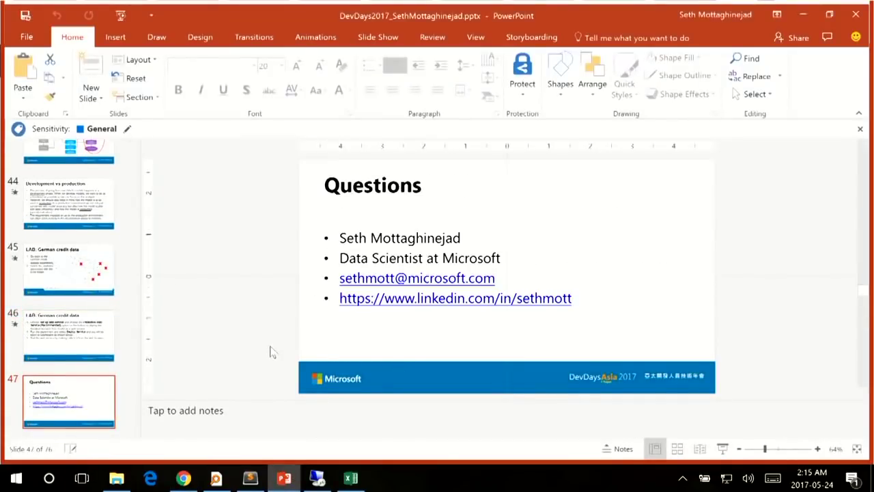